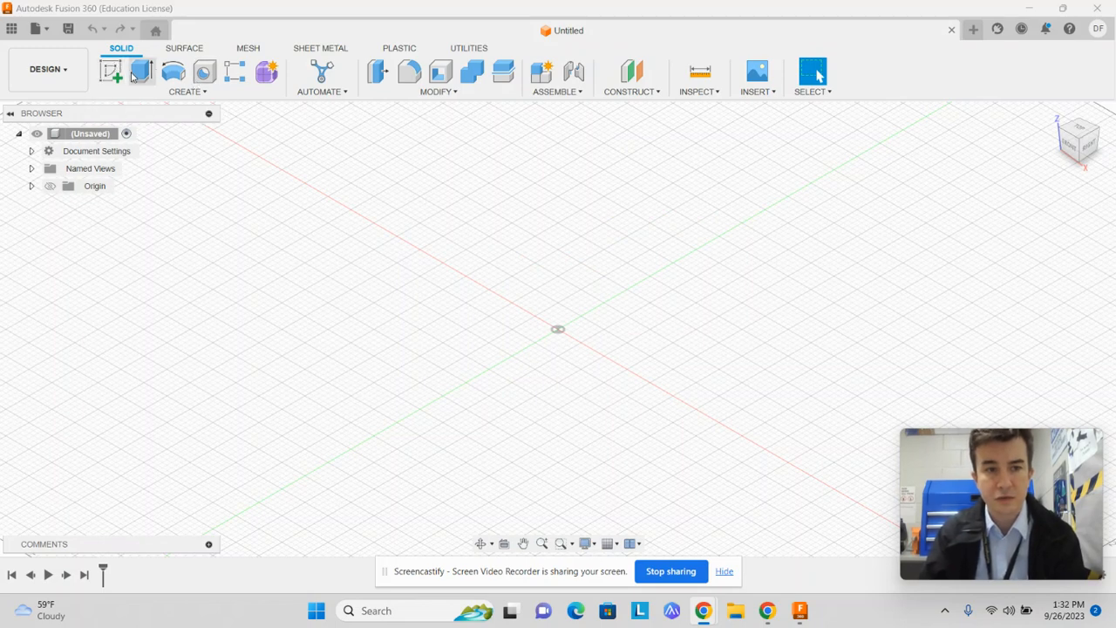
{"action": "scroll", "coordinate": [574, 353], "scroll_direction": "up", "scroll_amount": 4}
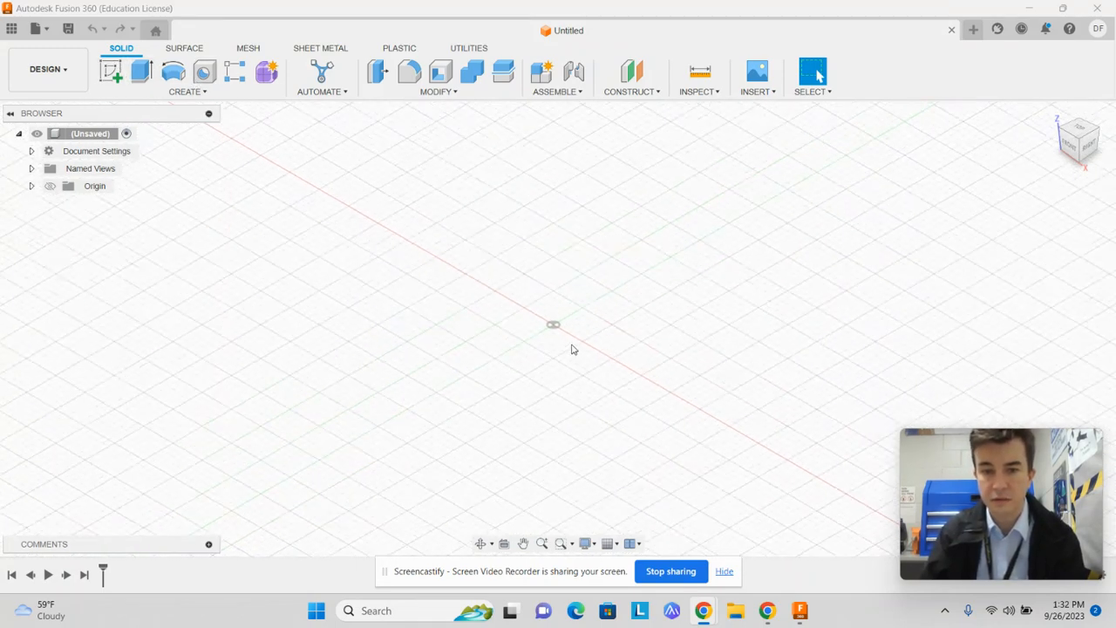
{"action": "scroll", "coordinate": [572, 346], "scroll_direction": "down", "scroll_amount": 2}
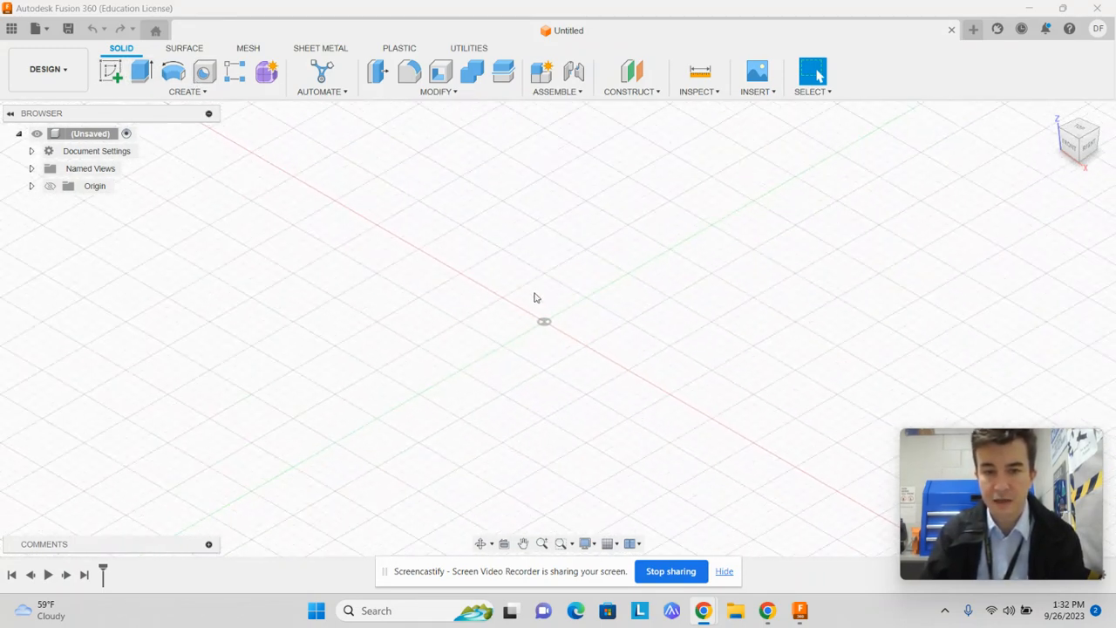
{"action": "middle_click_drag", "start_coordinate": [549, 336], "coordinate": [594, 367]}
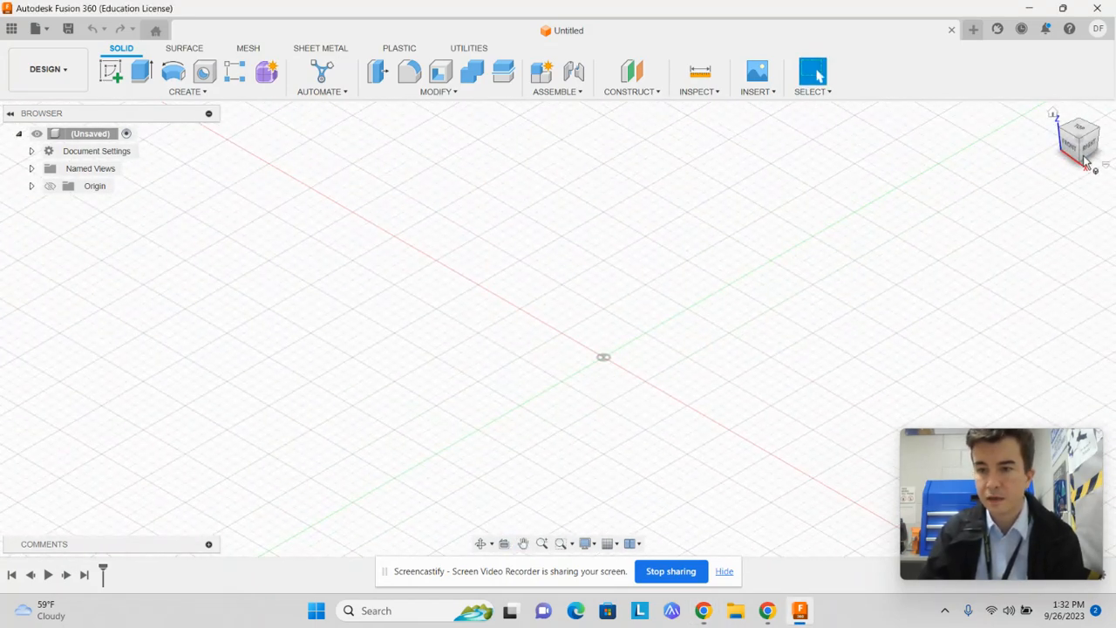
{"action": "left_click_drag", "start_coordinate": [1082, 144], "coordinate": [1058, 146]}
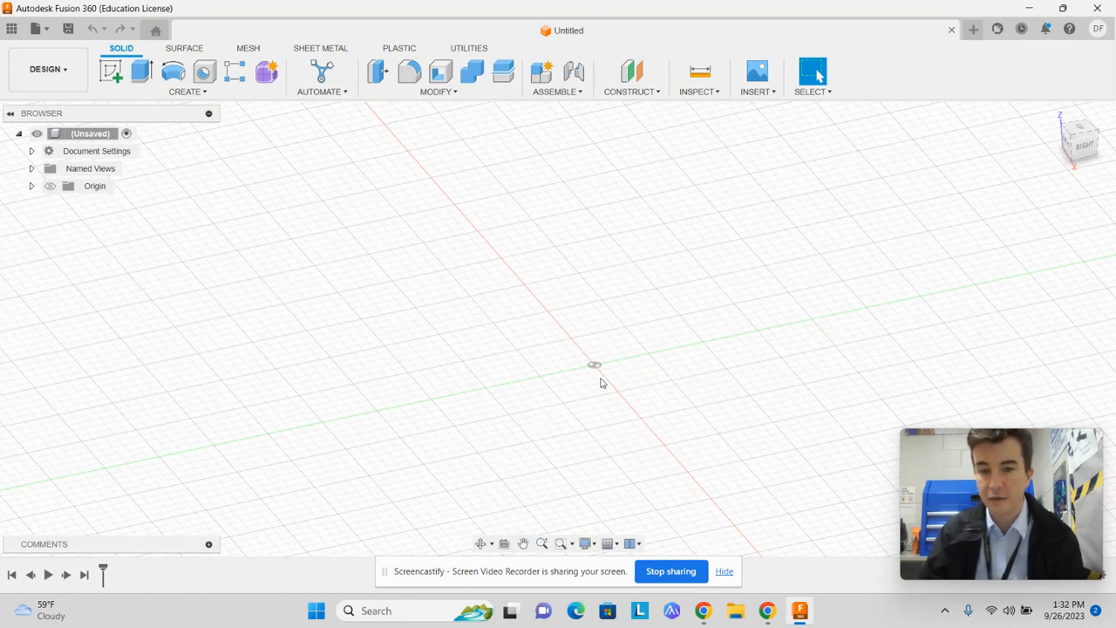
{"action": "scroll", "coordinate": [602, 383], "scroll_direction": "down", "scroll_amount": 2}
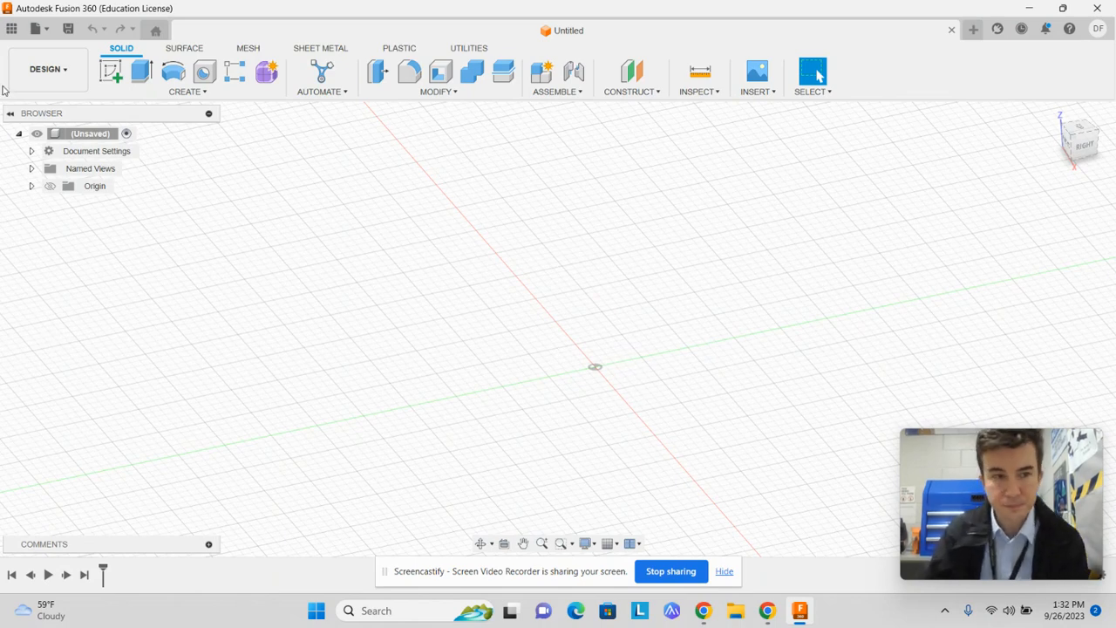
Browse the saved designs listed under My Recent Data and close the list
{"action": "left_click", "coordinate": [21, 38]}
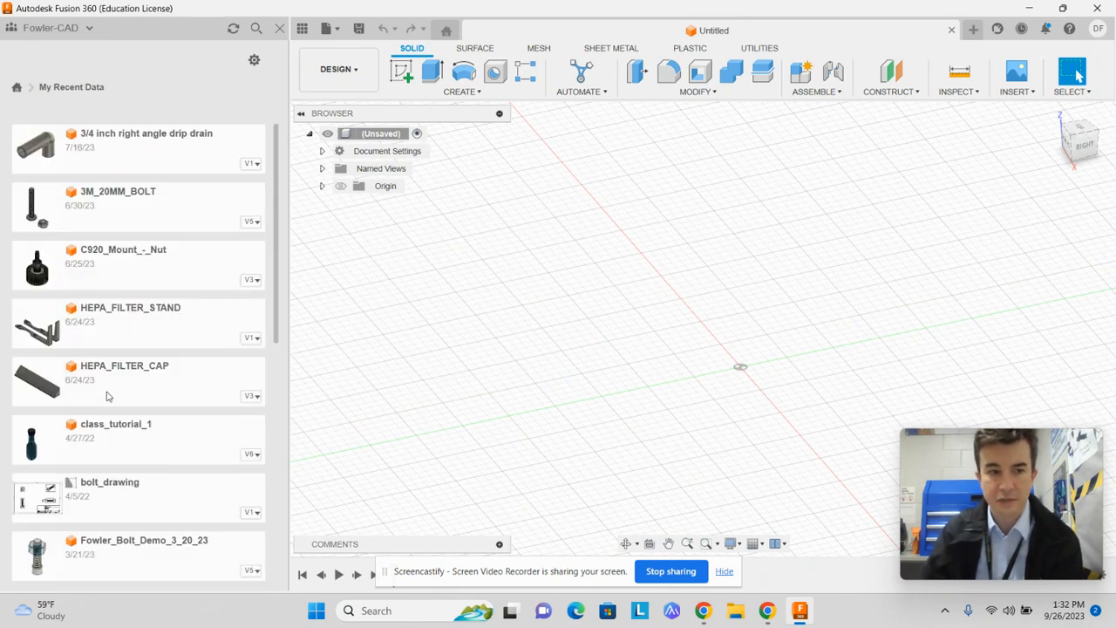
{"action": "scroll", "coordinate": [96, 510], "scroll_direction": "down", "scroll_amount": 2}
{"action": "scroll", "coordinate": [95, 513], "scroll_direction": "up", "scroll_amount": 2}
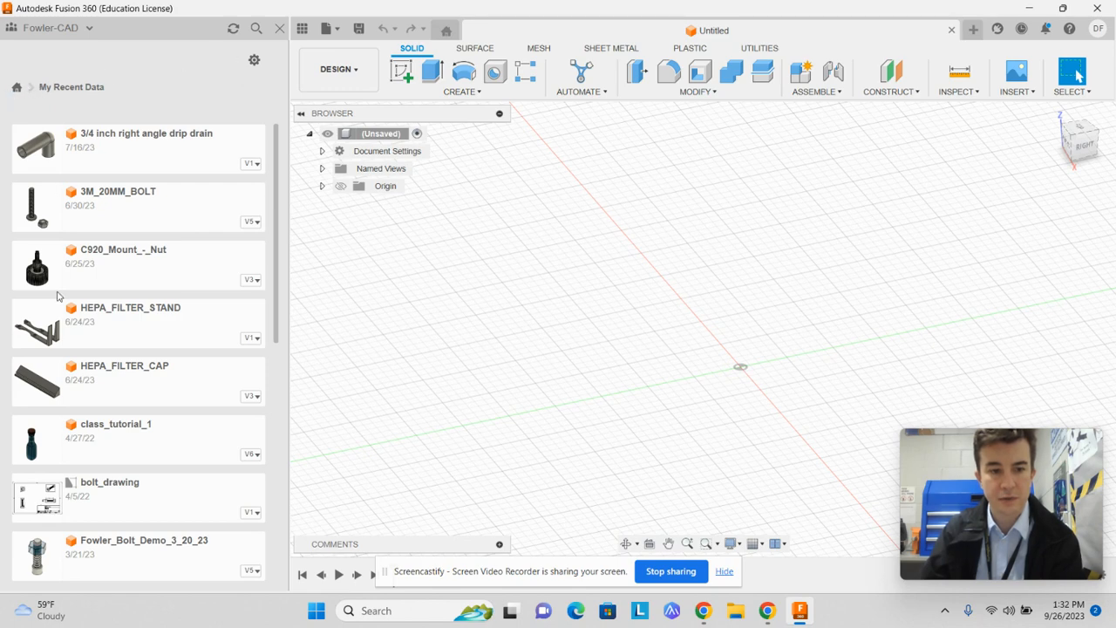
{"action": "scroll", "coordinate": [58, 297], "scroll_direction": "down", "scroll_amount": 5}
{"action": "scroll", "coordinate": [180, 469], "scroll_direction": "up", "scroll_amount": 5}
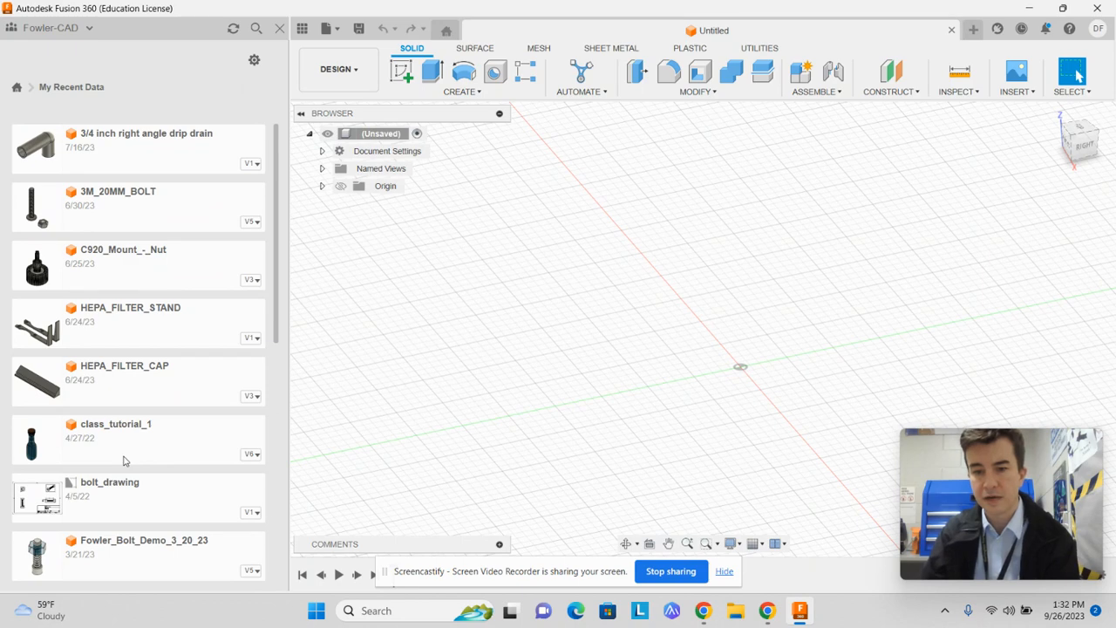
{"action": "left_click", "coordinate": [280, 29]}
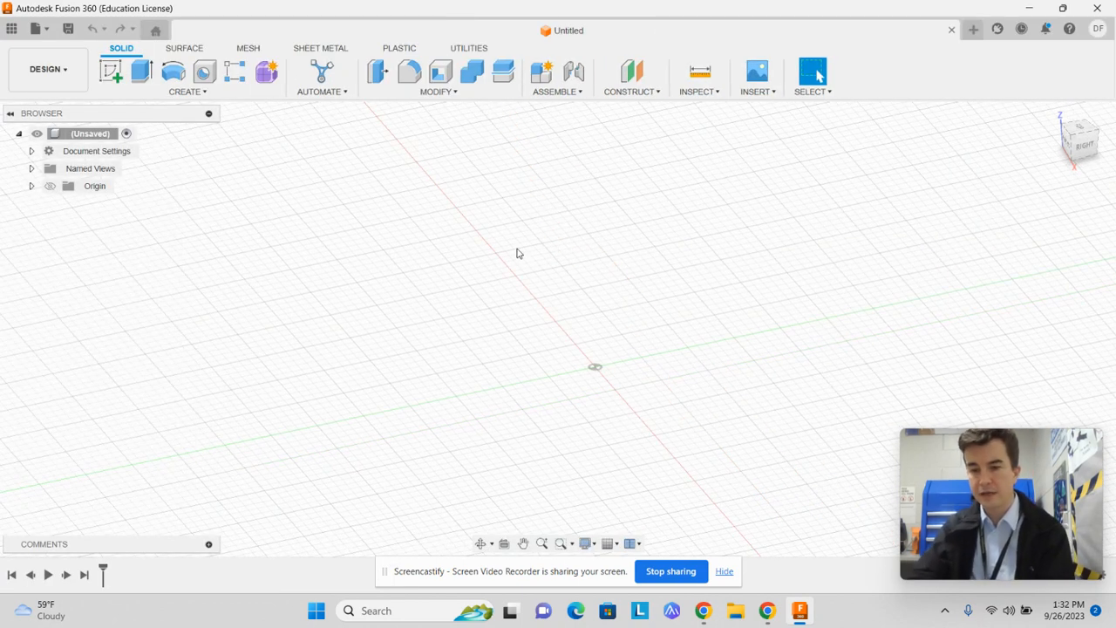
{"action": "left_click", "coordinate": [31, 32]}
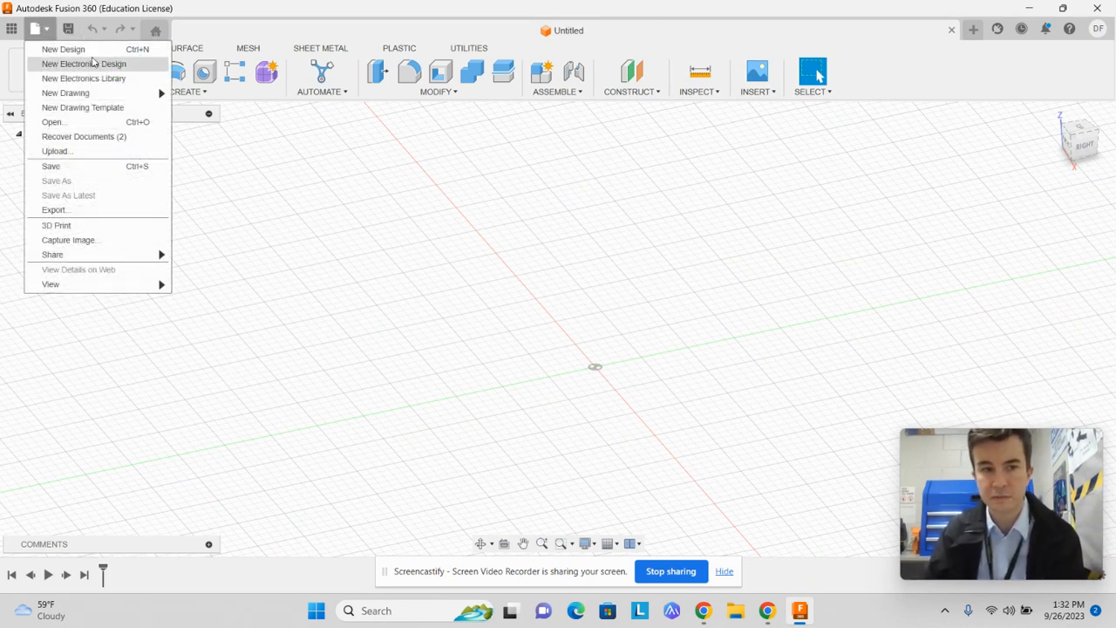
{"action": "left_click", "coordinate": [386, 312]}
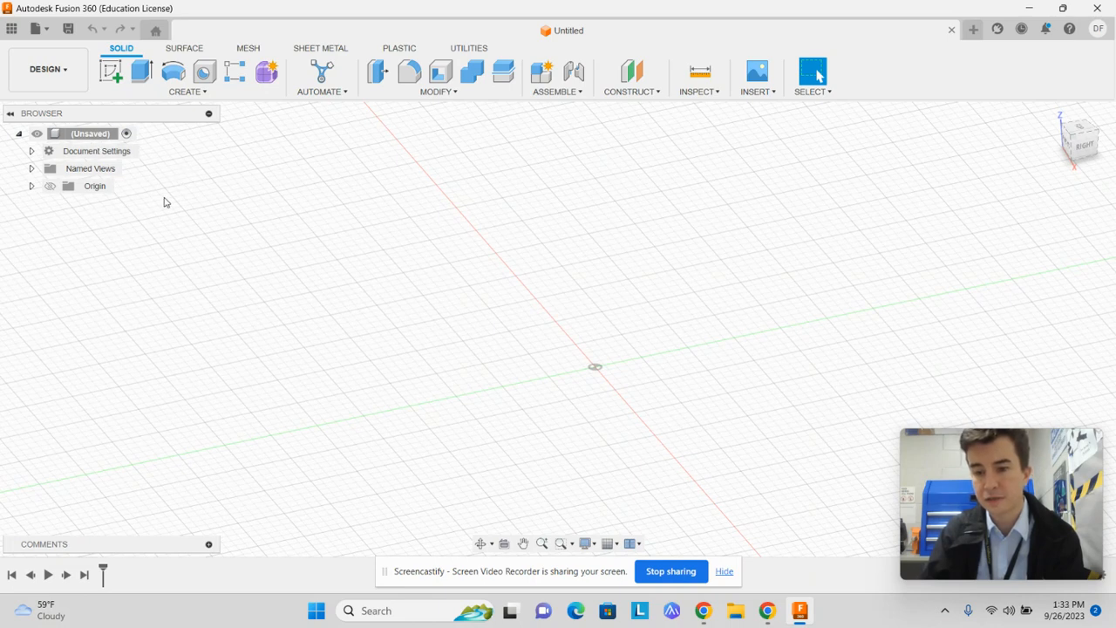
Display the origin planes and axes to examine them, and hide them again
{"action": "left_click", "coordinate": [32, 187]}
{"action": "left_click", "coordinate": [32, 187]}
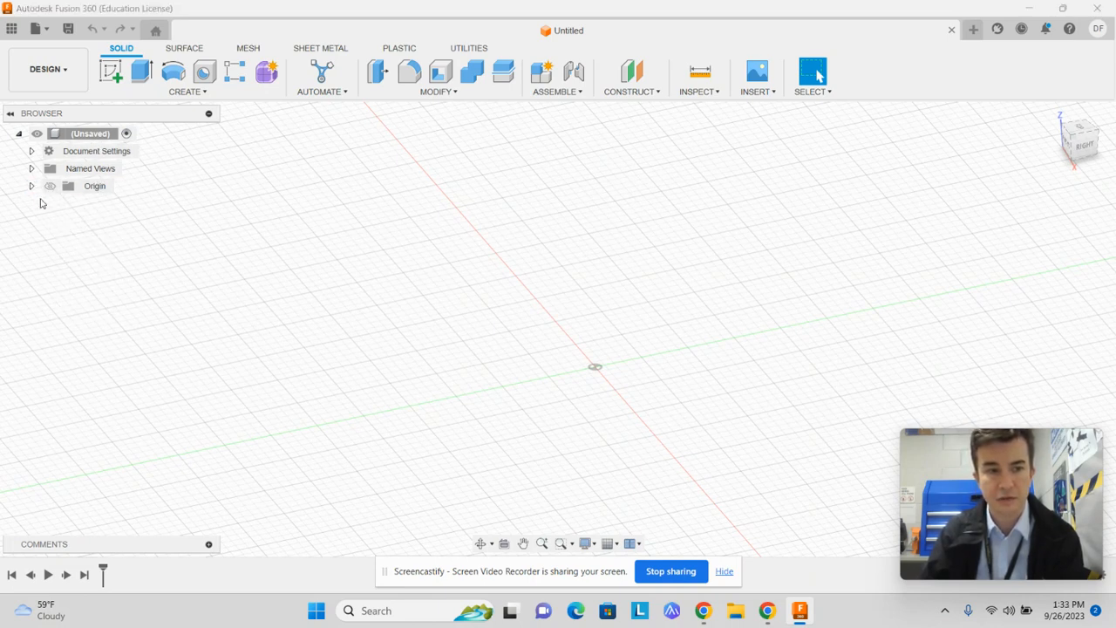
{"action": "left_click", "coordinate": [58, 188]}
{"action": "left_click", "coordinate": [54, 186]}
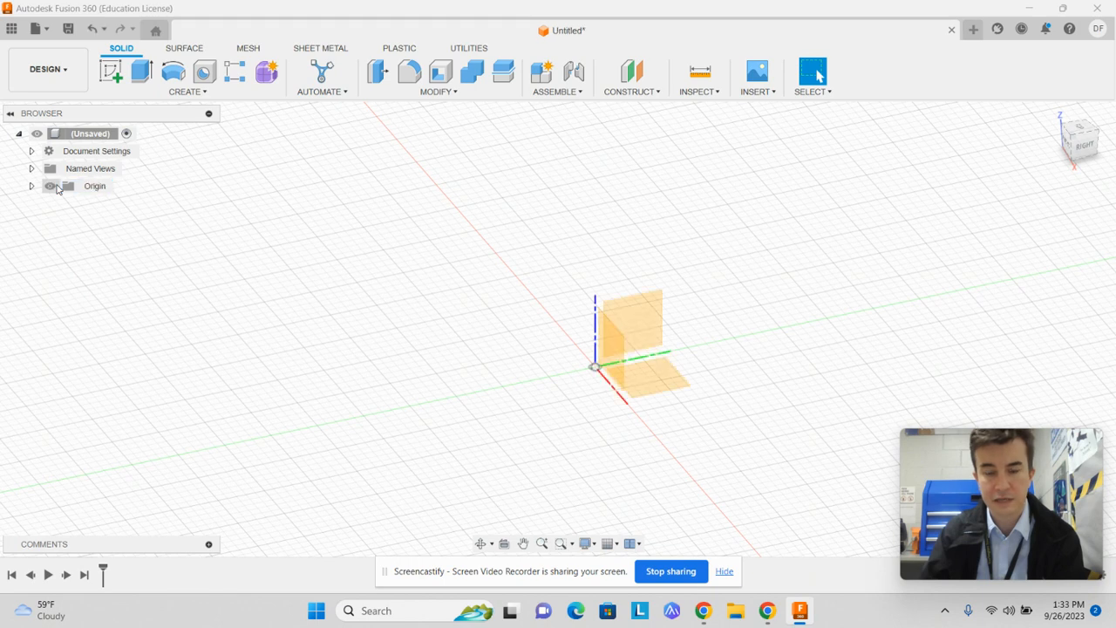
{"action": "left_click", "coordinate": [52, 186]}
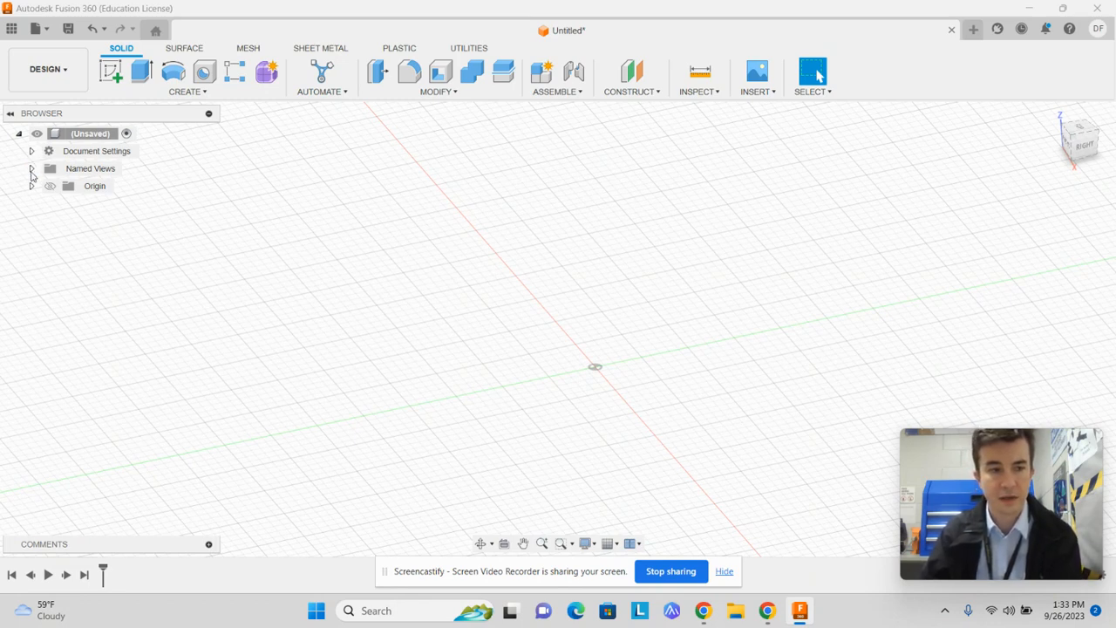
Examine the design's list of named views and collapse it
{"action": "left_click", "coordinate": [31, 169]}
{"action": "left_click", "coordinate": [31, 169]}
{"action": "left_click", "coordinate": [32, 169]}
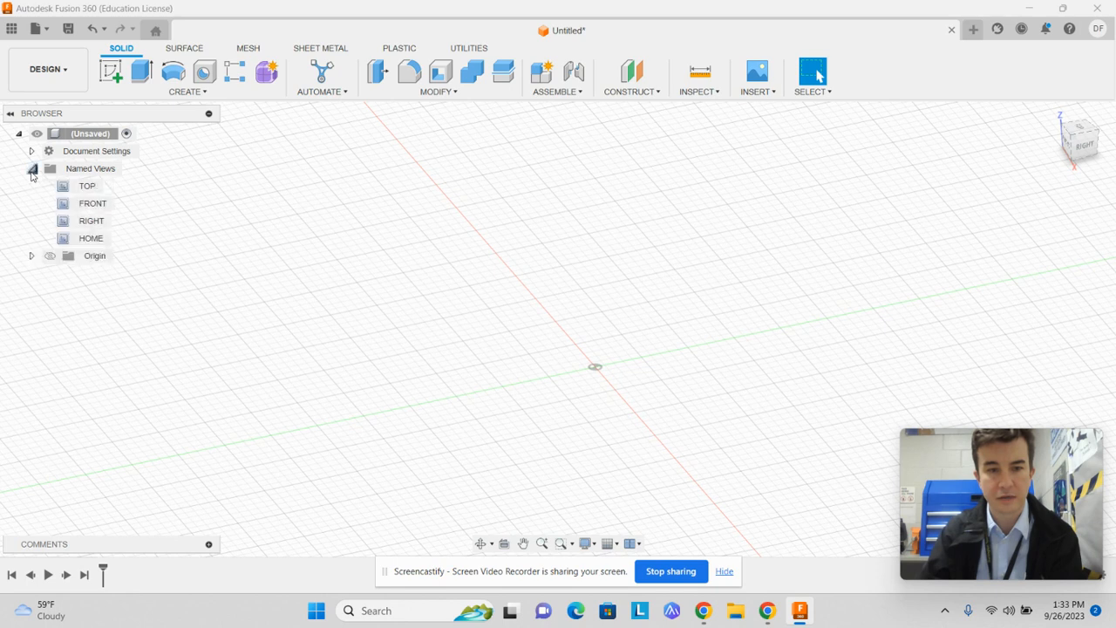
{"action": "left_click", "coordinate": [32, 169]}
Check the unit types available for the document, with Inch as the choice, and leave the unit settings
{"action": "left_click", "coordinate": [31, 151]}
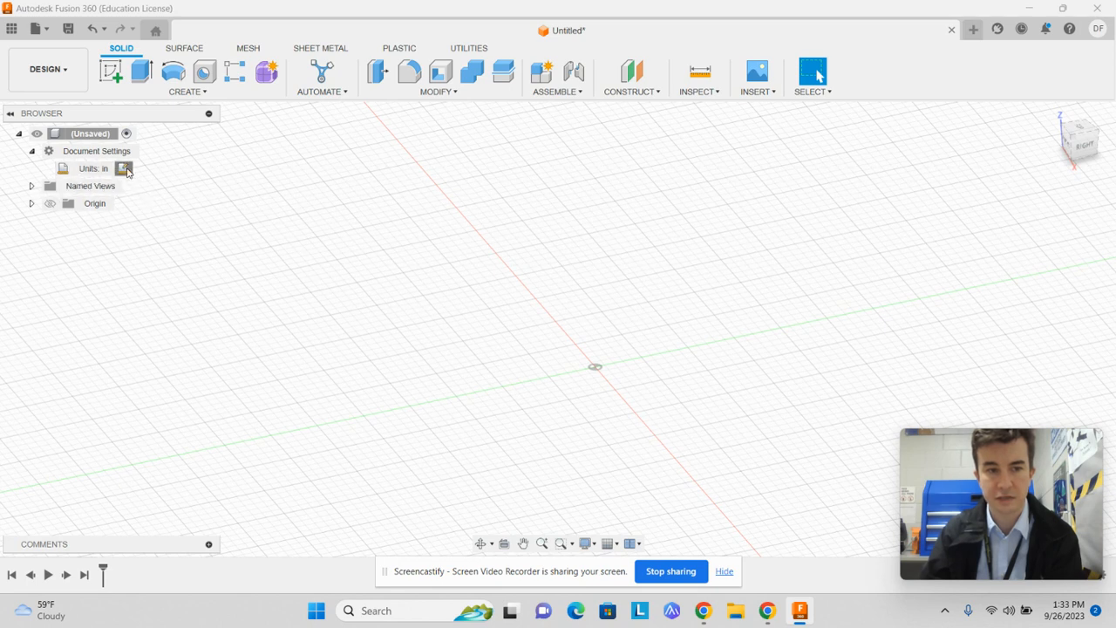
{"action": "left_click", "coordinate": [122, 168]}
{"action": "left_click", "coordinate": [1075, 205]}
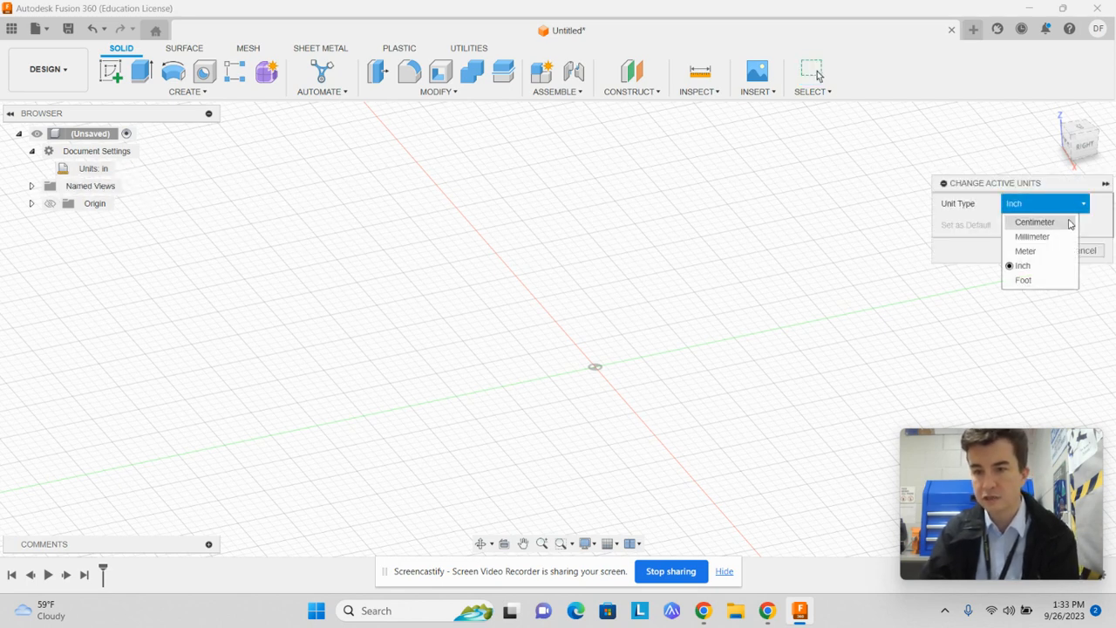
{"action": "left_click", "coordinate": [970, 227]}
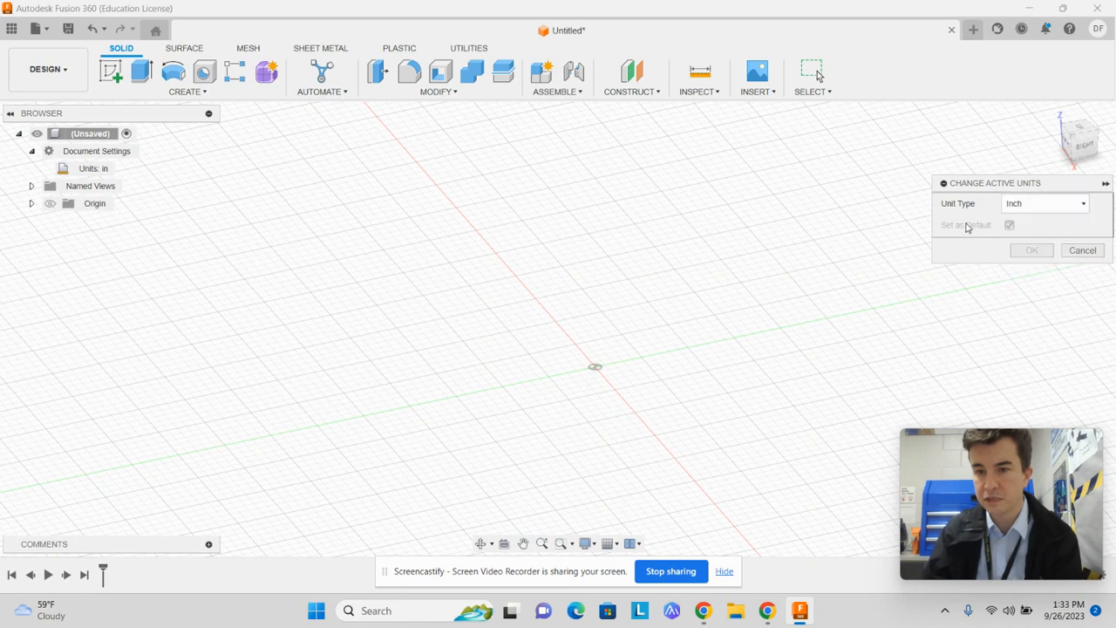
{"action": "left_click", "coordinate": [1079, 203]}
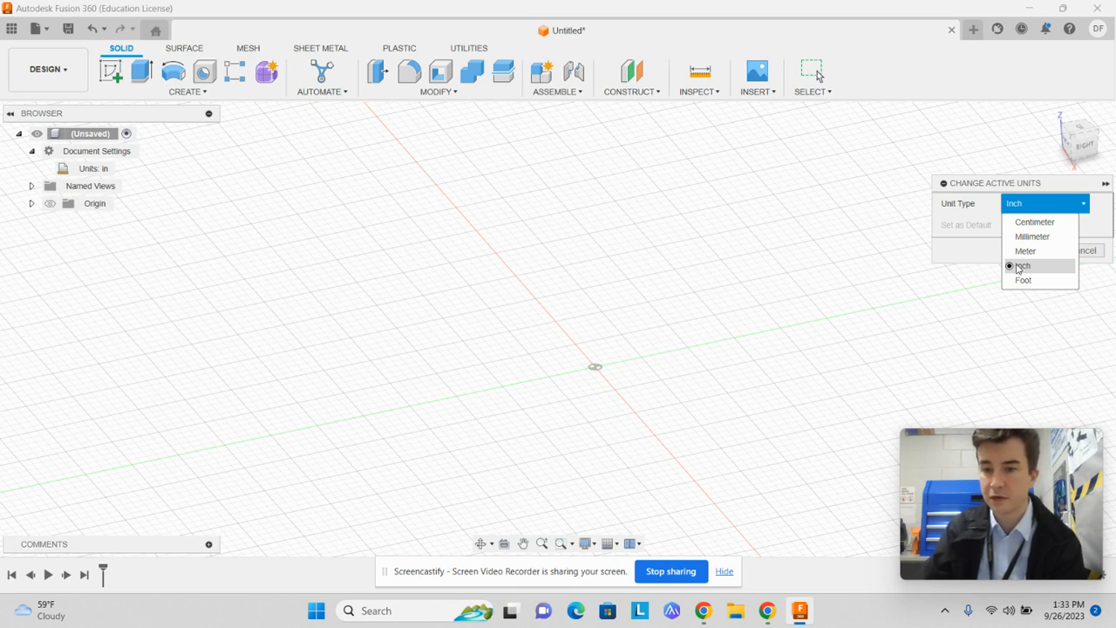
{"action": "left_click", "coordinate": [1020, 266]}
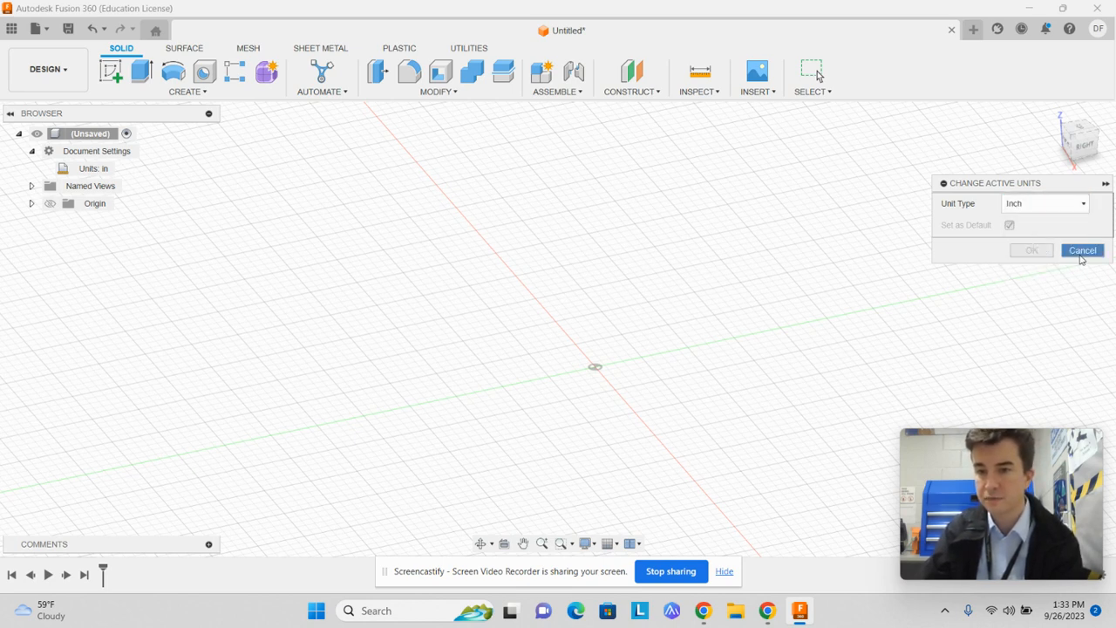
{"action": "left_click", "coordinate": [1082, 253]}
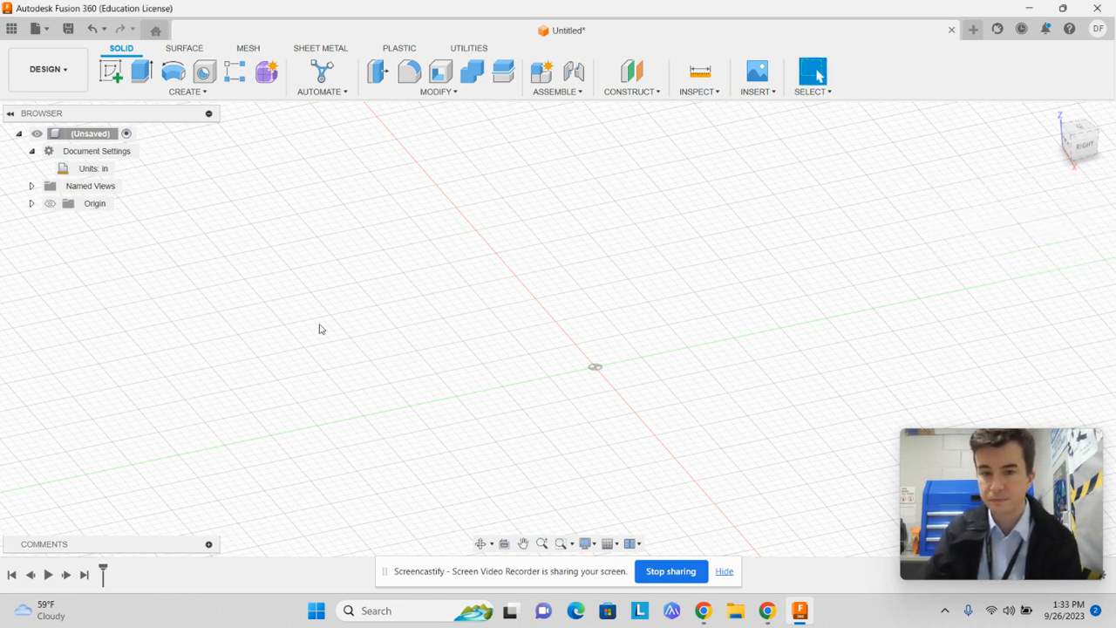
Create a new sketch on the horizontal XY origin plane
{"action": "left_click", "coordinate": [185, 92]}
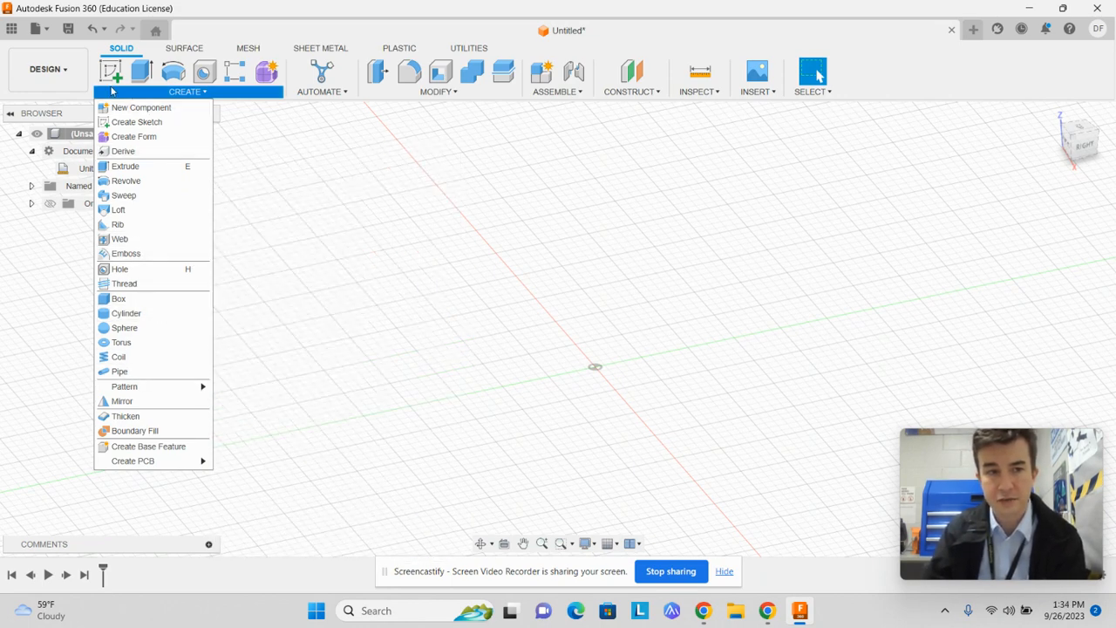
{"action": "left_click", "coordinate": [389, 30]}
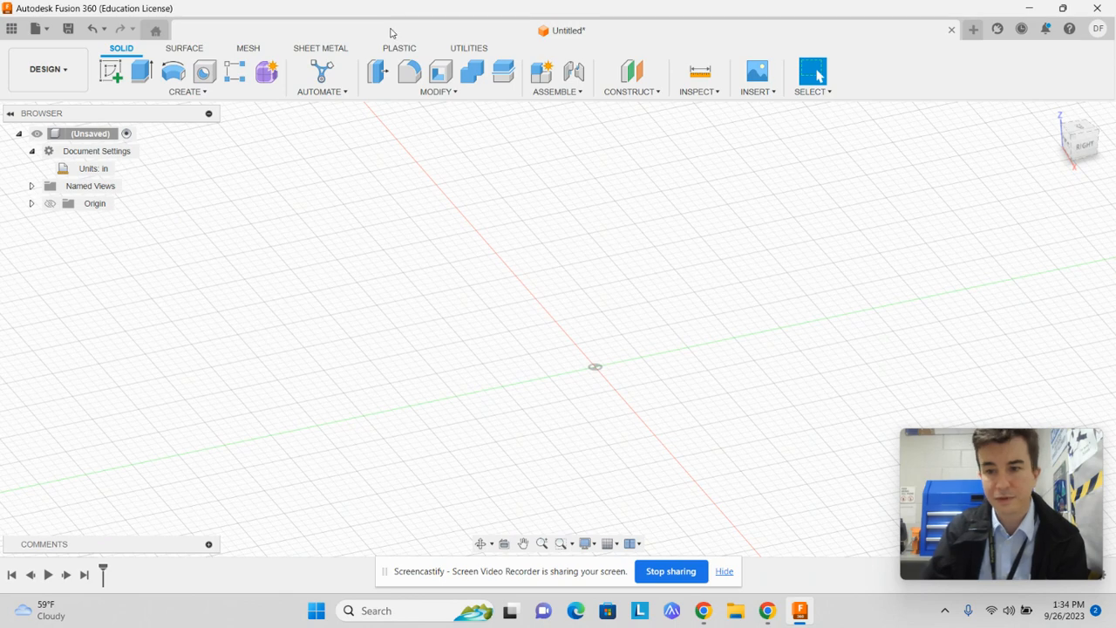
{"action": "left_click", "coordinate": [186, 92]}
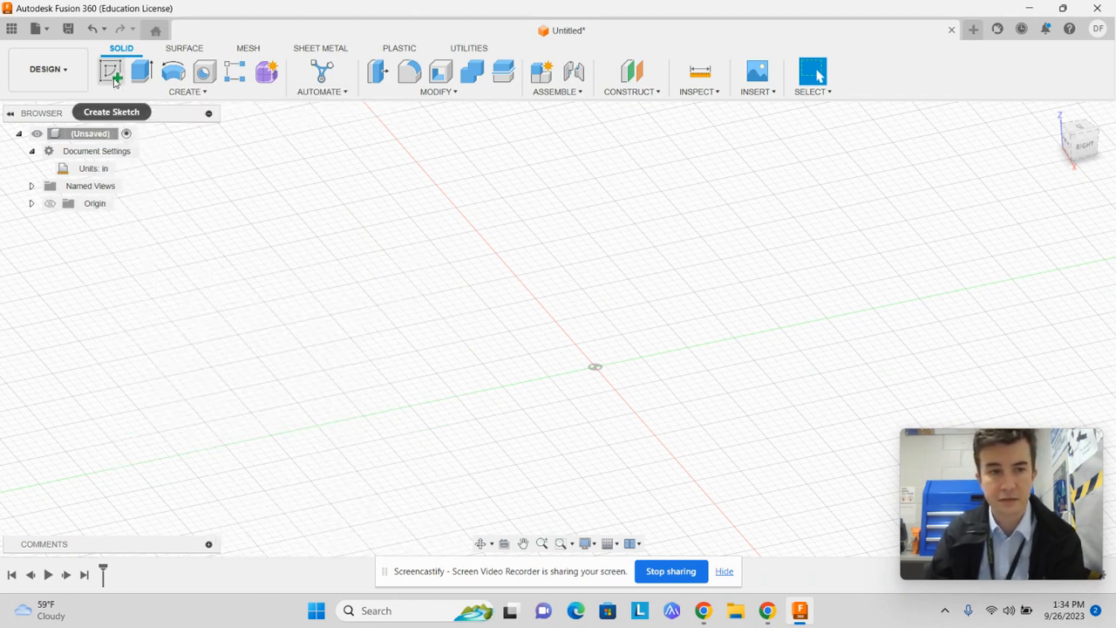
{"action": "left_click", "coordinate": [112, 75]}
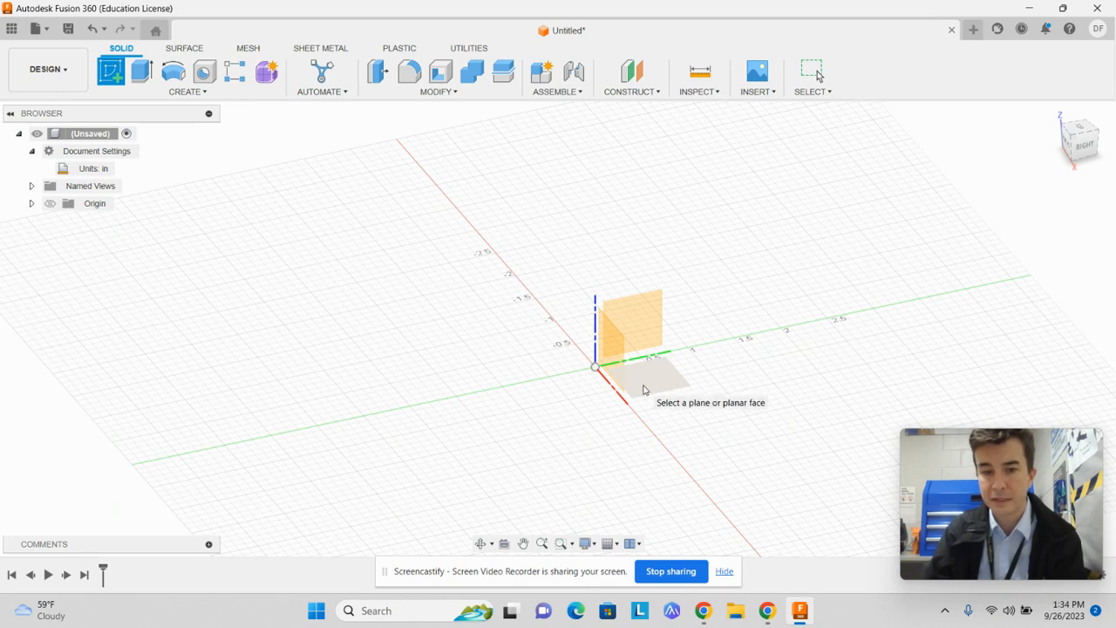
{"action": "left_click", "coordinate": [648, 387]}
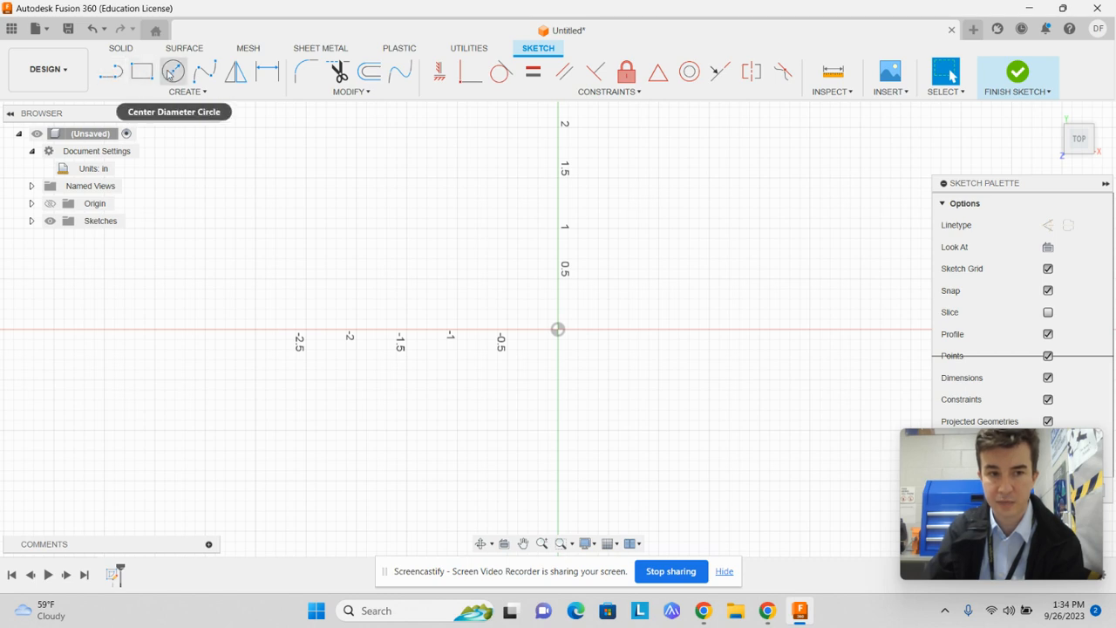
Draw a 2 in by 2 in center rectangle centred on the origin and finish the sketch
{"action": "left_click", "coordinate": [212, 94]}
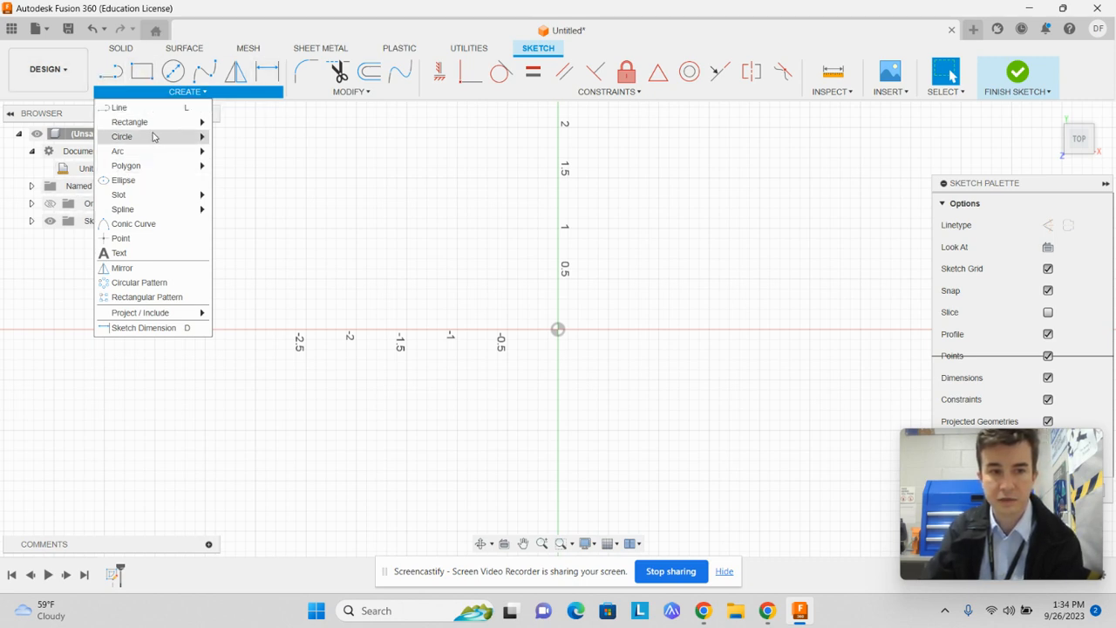
{"action": "mouse_move", "coordinate": [153, 129]}
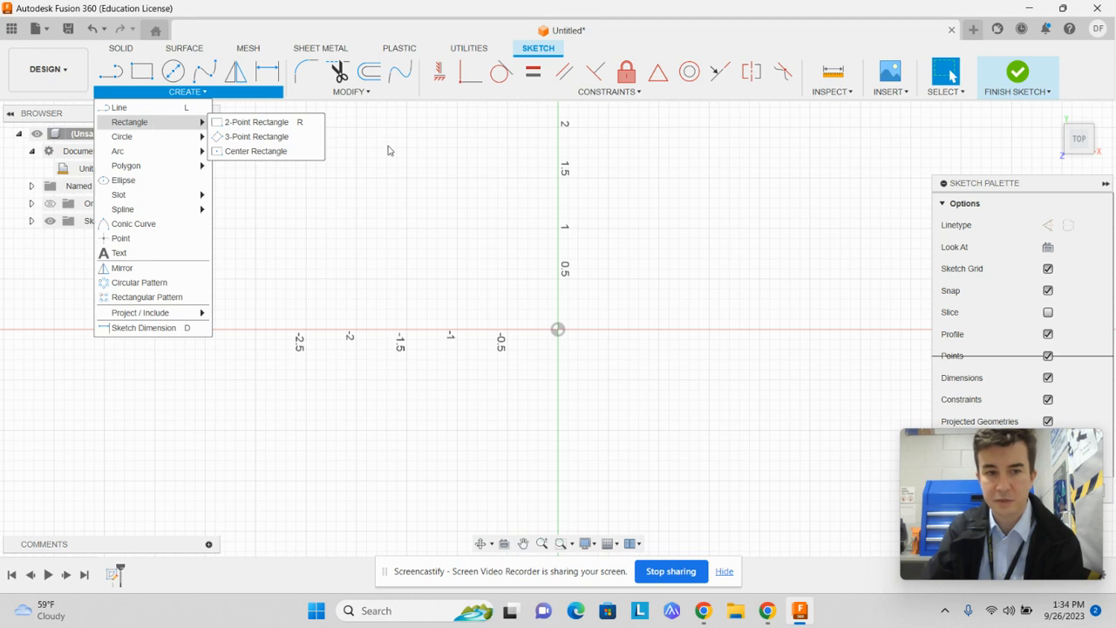
{"action": "left_click", "coordinate": [288, 152]}
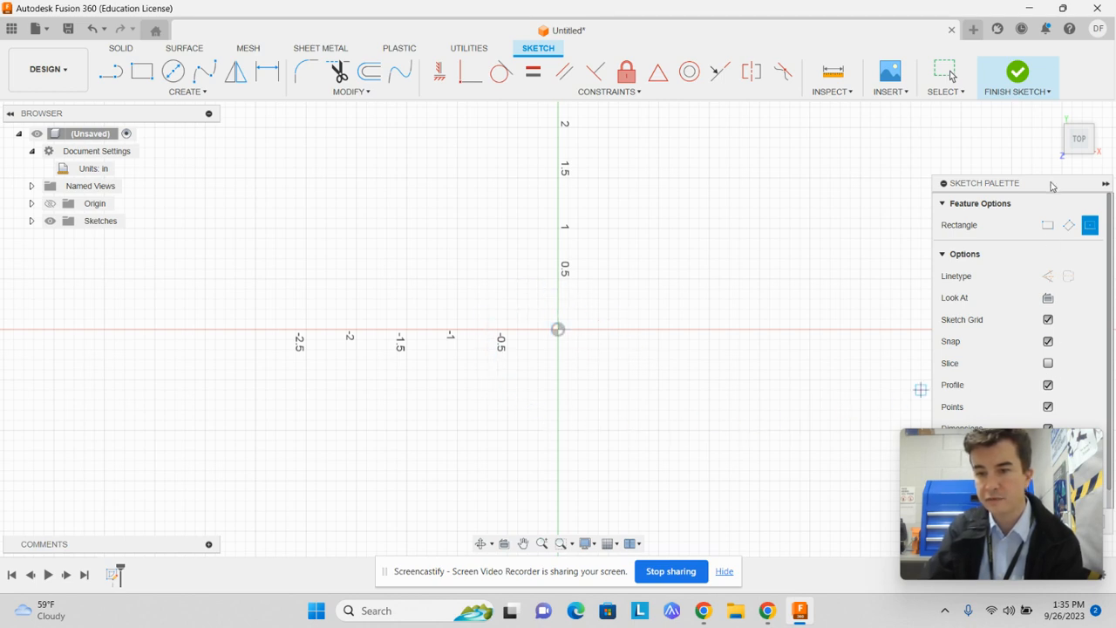
{"action": "mouse_move", "coordinate": [1052, 186]}
{"action": "left_mouse_down"}
{"action": "mouse_move", "coordinate": [946, 85]}
{"action": "mouse_move", "coordinate": [905, 72]}
{"action": "mouse_move", "coordinate": [1078, 154]}
{"action": "mouse_move", "coordinate": [1057, 137]}
{"action": "mouse_move", "coordinate": [1044, 164]}
{"action": "mouse_move", "coordinate": [1050, 108]}
{"action": "left_mouse_up"}
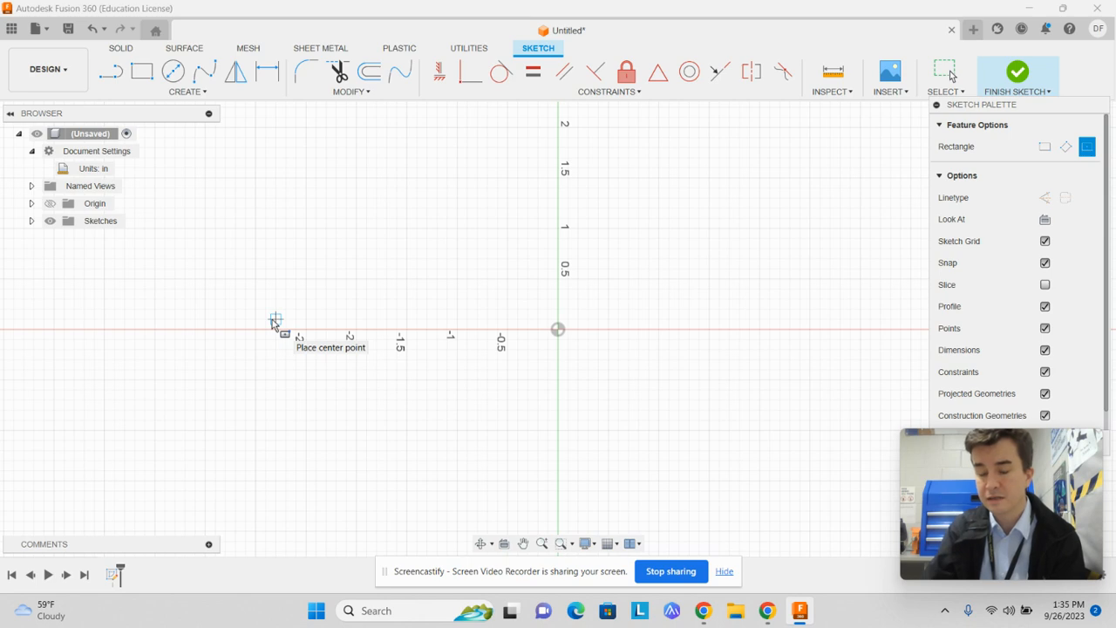
{"action": "left_click", "coordinate": [559, 329]}
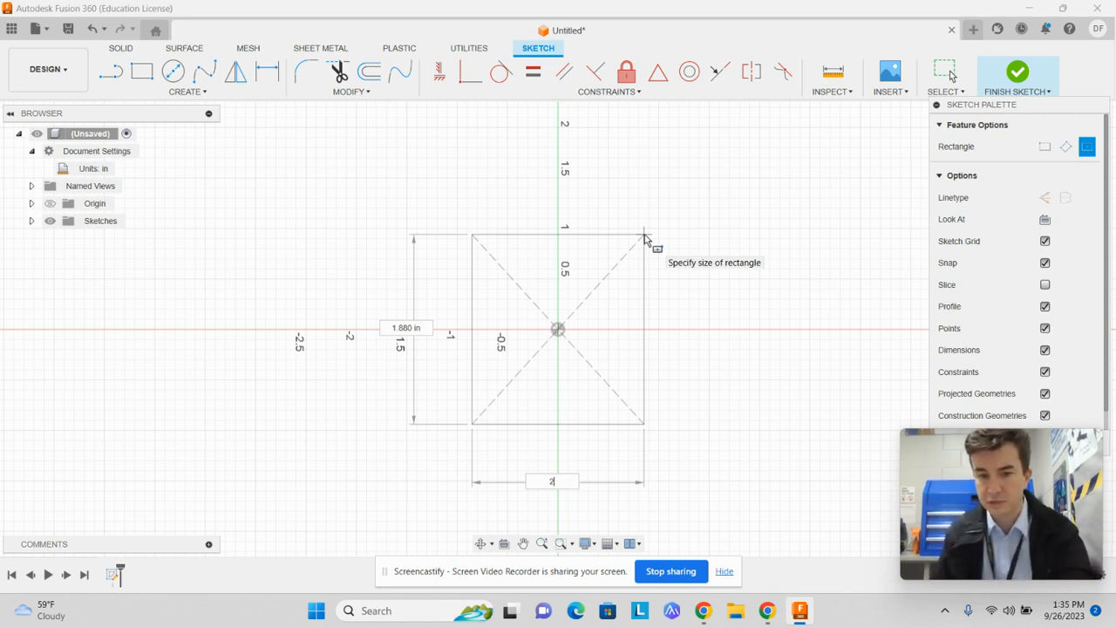
{"action": "type", "text": "2"}
{"action": "key", "text": "Tab"}
{"action": "key", "text": "Tab"}
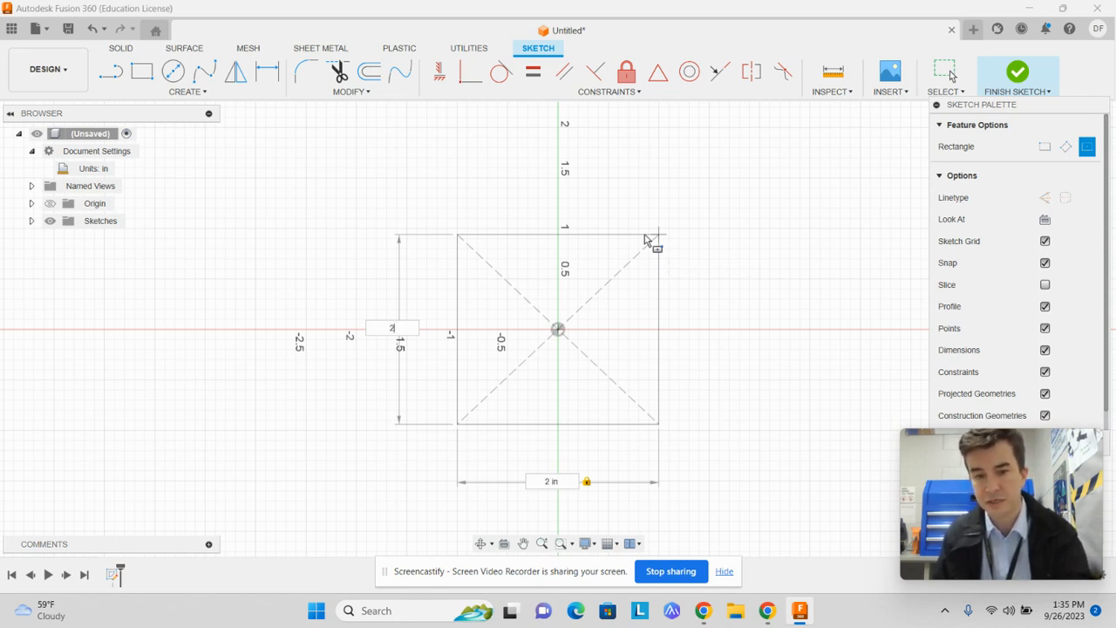
{"action": "key", "text": "Tab"}
{"action": "key", "text": "Return"}
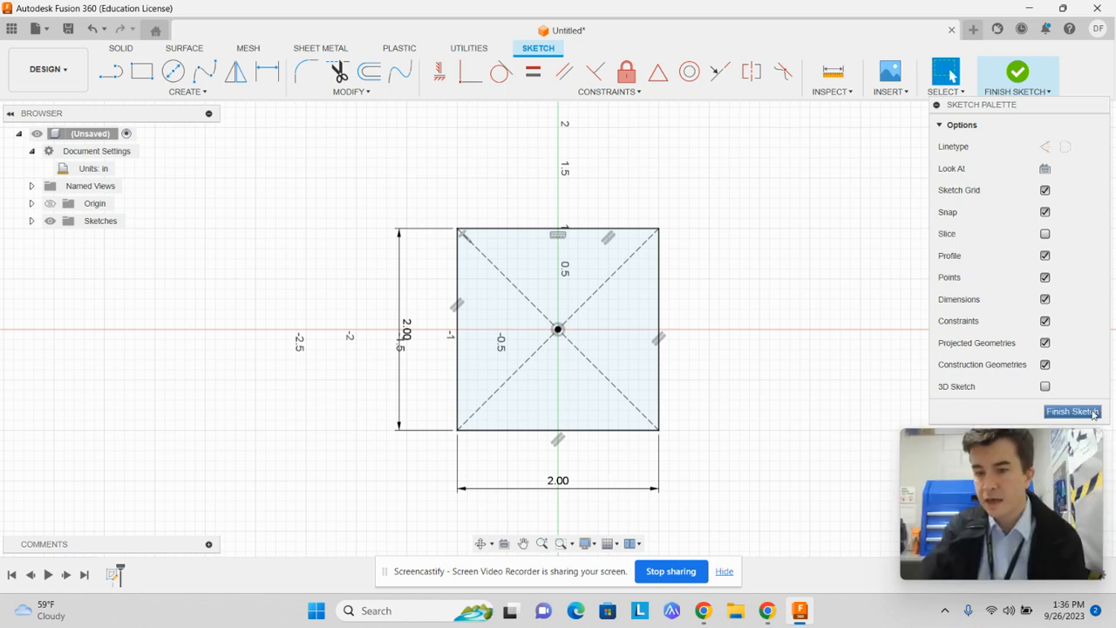
{"action": "left_click", "coordinate": [1022, 85]}
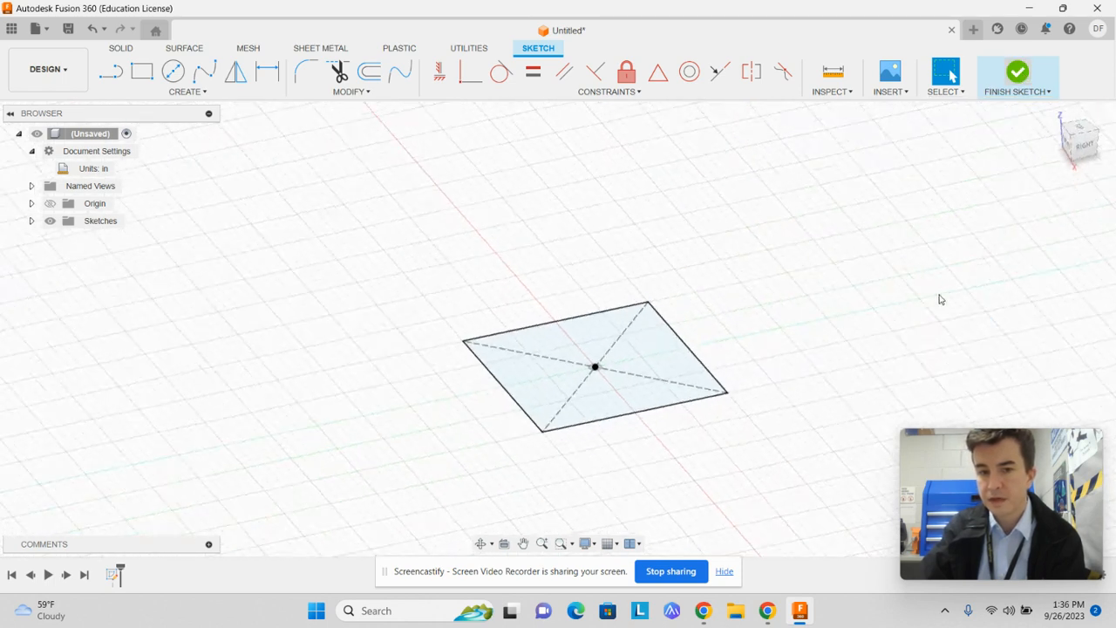
Try selecting and deselecting the square sketch's profile, its outer edges and its diagonal construction lines
{"action": "left_click", "coordinate": [624, 386]}
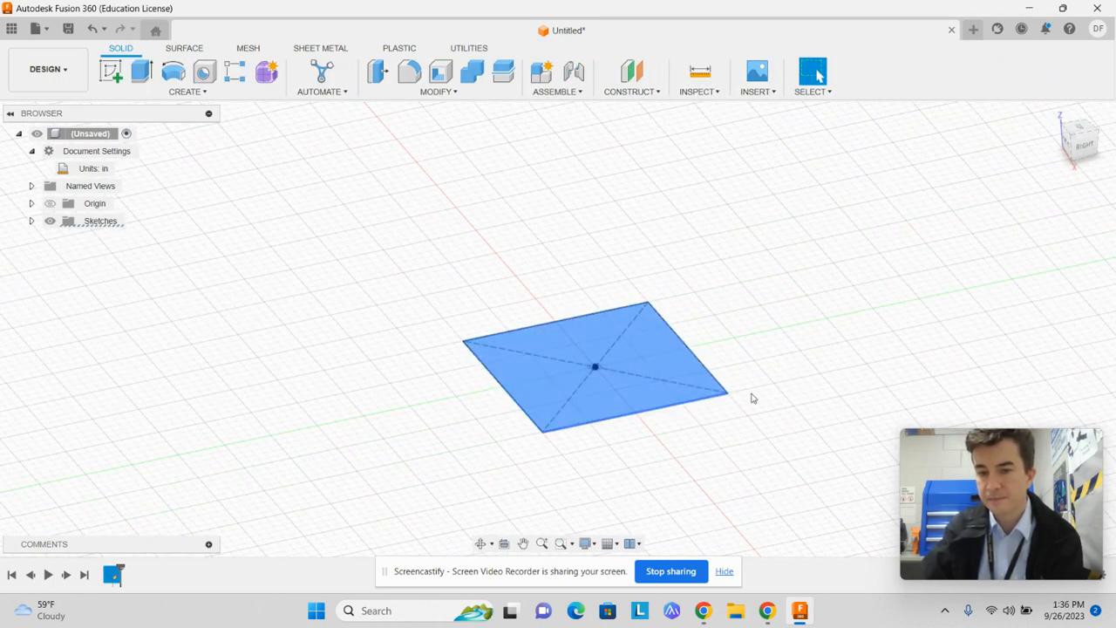
{"action": "left_click", "coordinate": [781, 377]}
{"action": "left_click", "coordinate": [641, 349]}
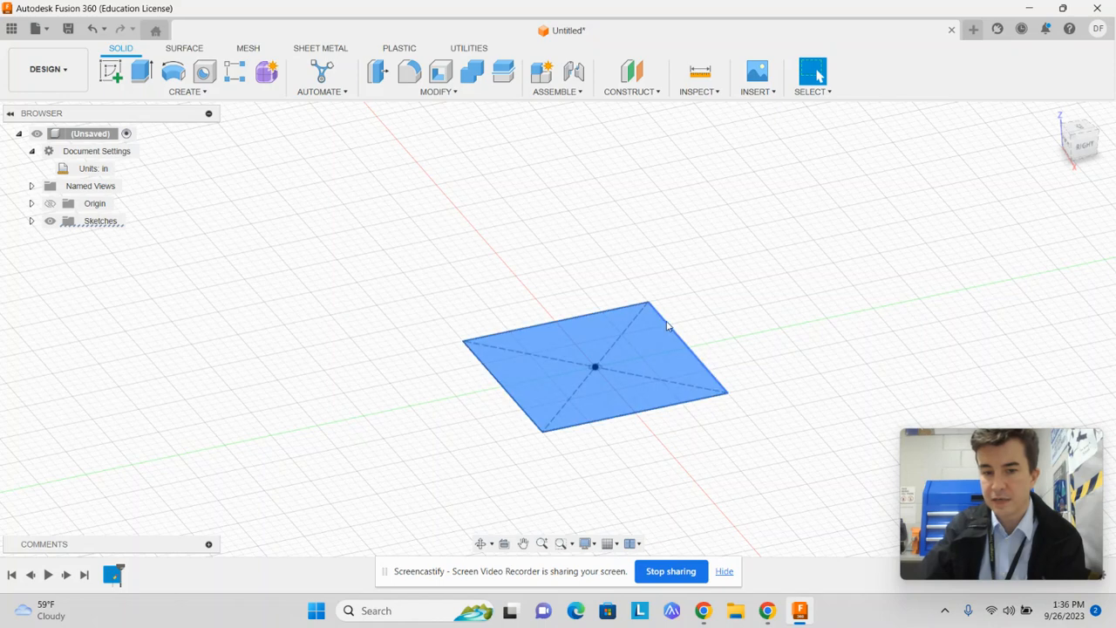
{"action": "left_click", "coordinate": [661, 316]}
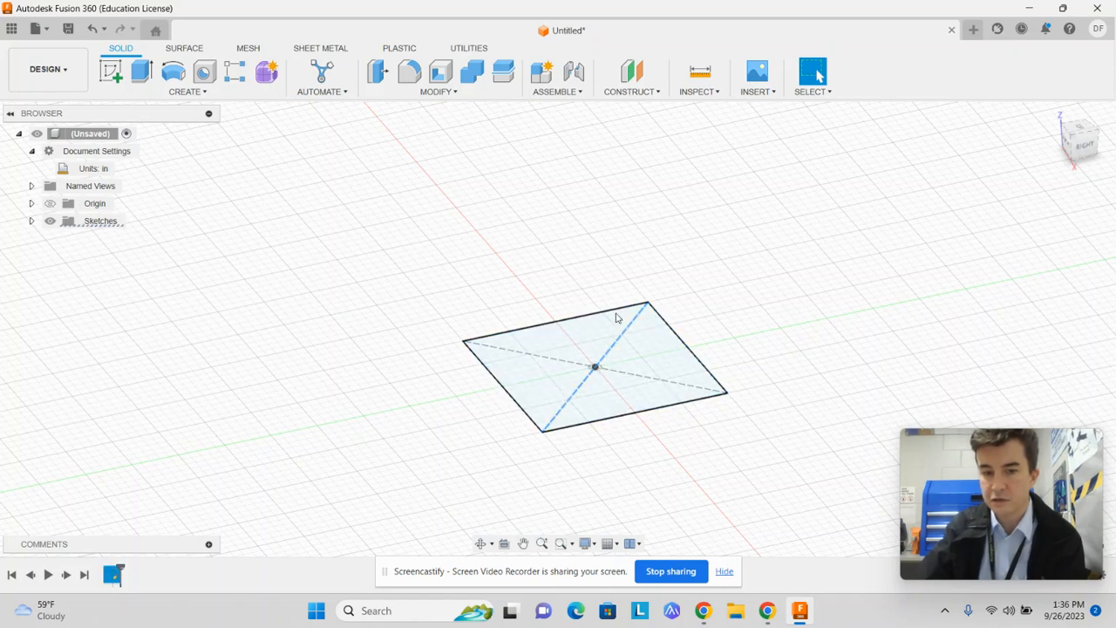
{"action": "left_click", "coordinate": [648, 333]}
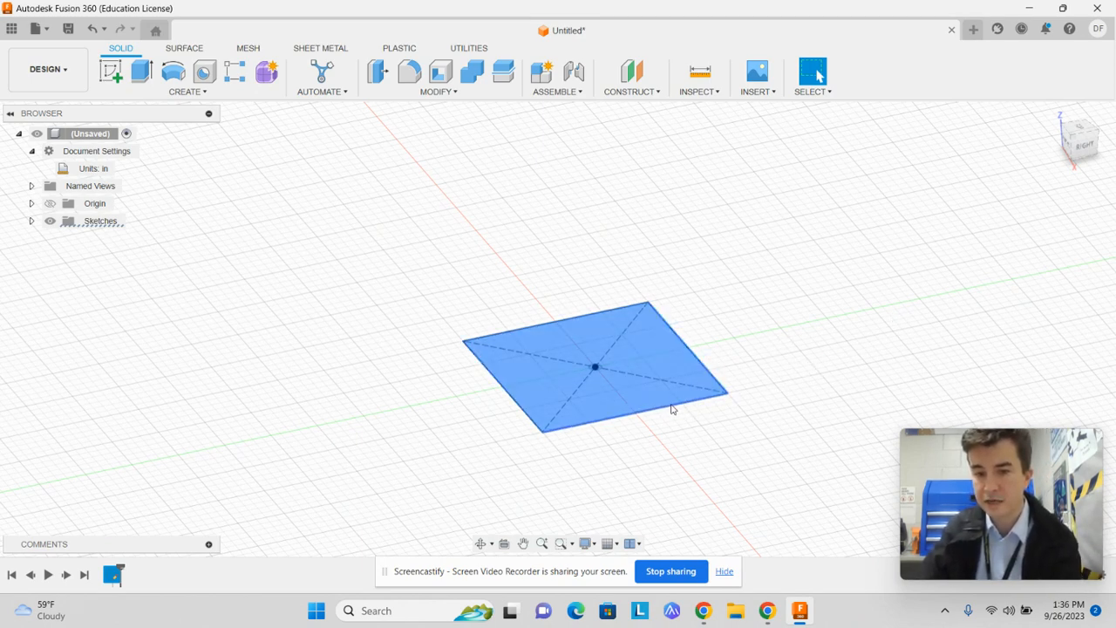
{"action": "left_click", "coordinate": [546, 400]}
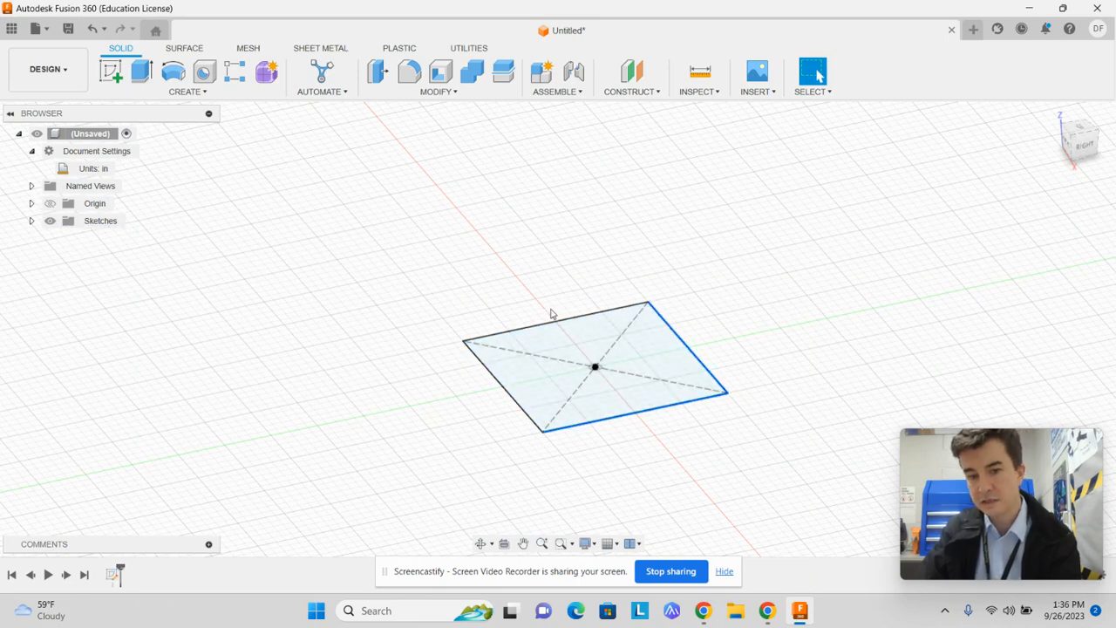
{"action": "left_click", "coordinate": [567, 328]}
{"action": "left_click", "coordinate": [815, 323]}
{"action": "left_click", "coordinate": [627, 373]}
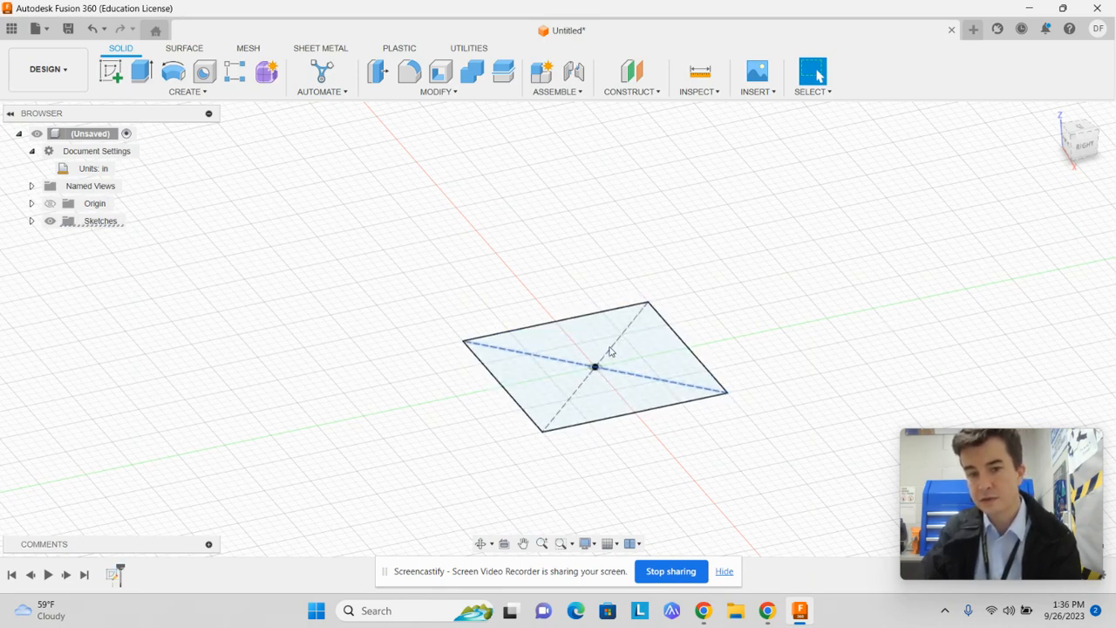
Extrude the square profile upward with a distance of 2 in as a new body
{"action": "left_click", "coordinate": [635, 343]}
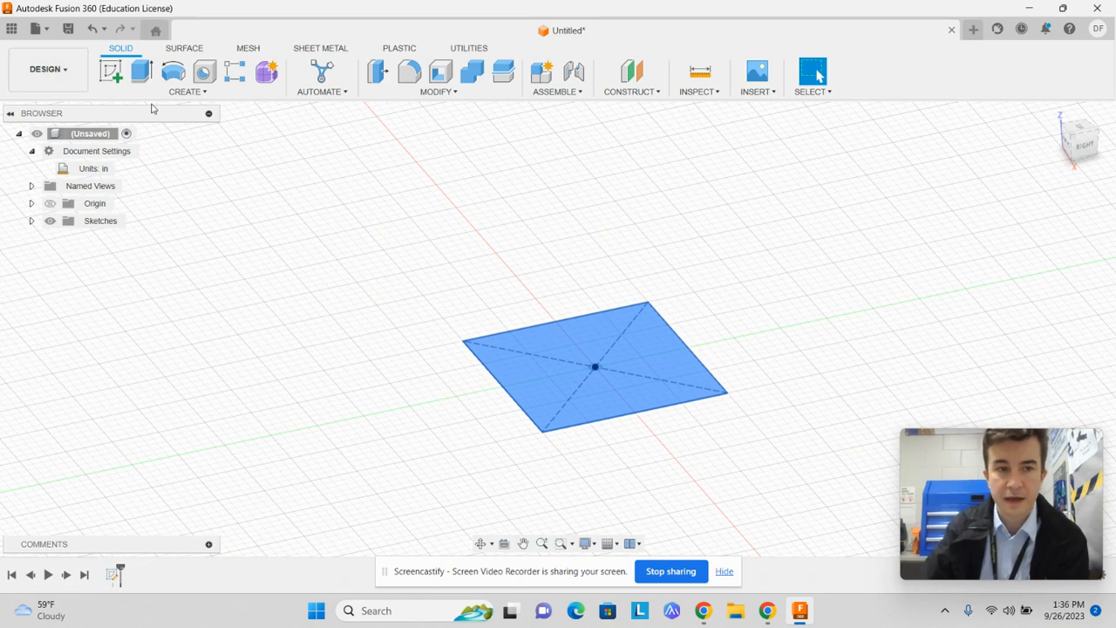
{"action": "left_click", "coordinate": [139, 74]}
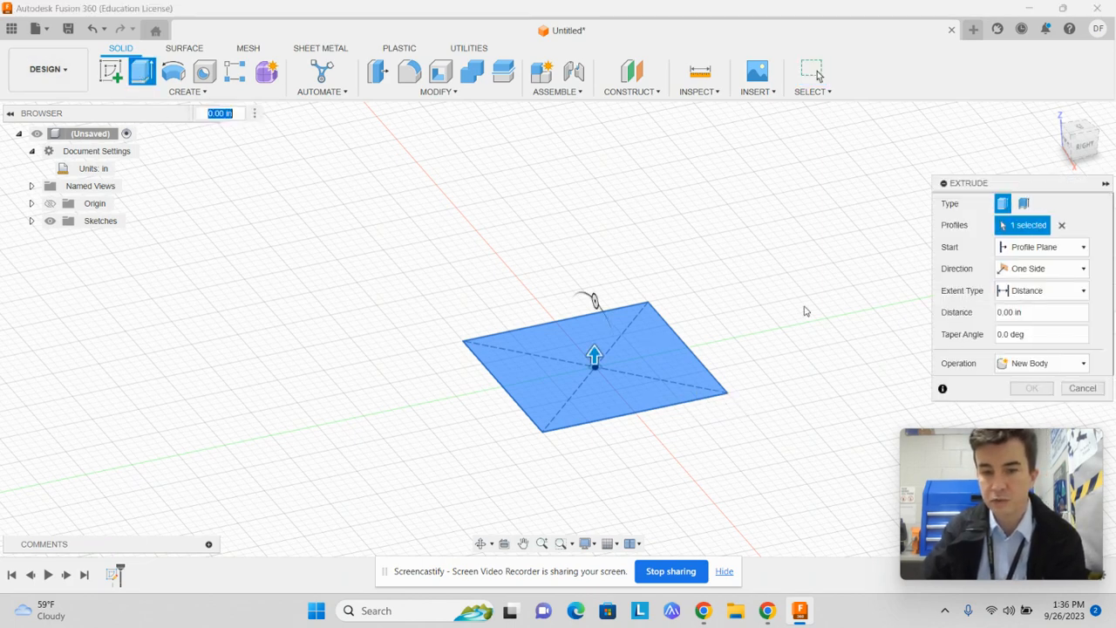
{"action": "left_click_drag", "start_coordinate": [594, 353], "coordinate": [629, 303]}
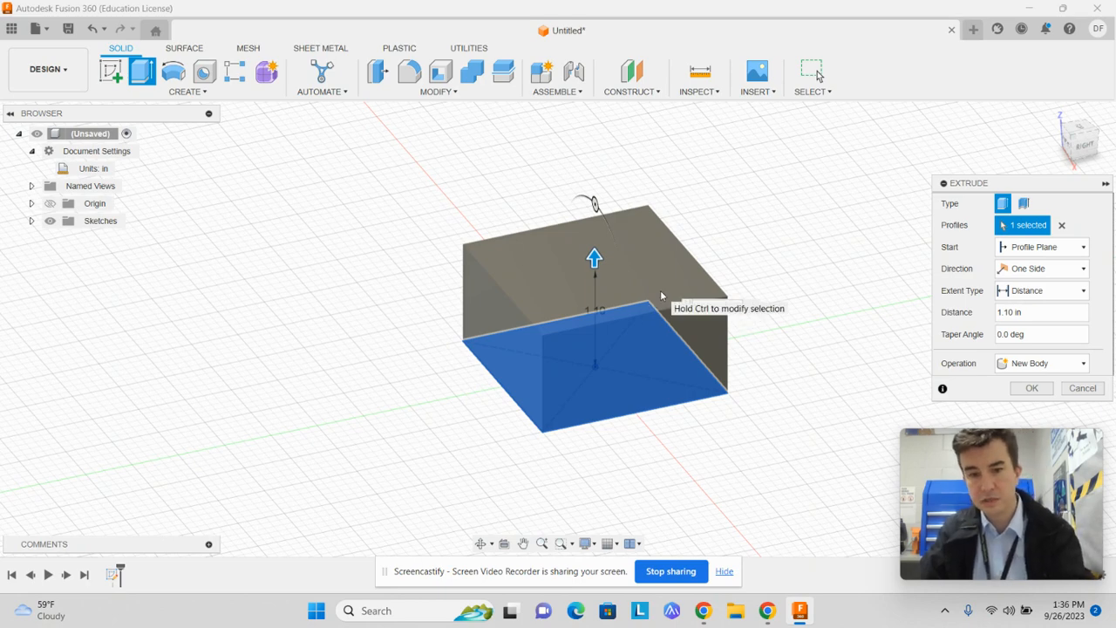
{"action": "type", "text": "2"}
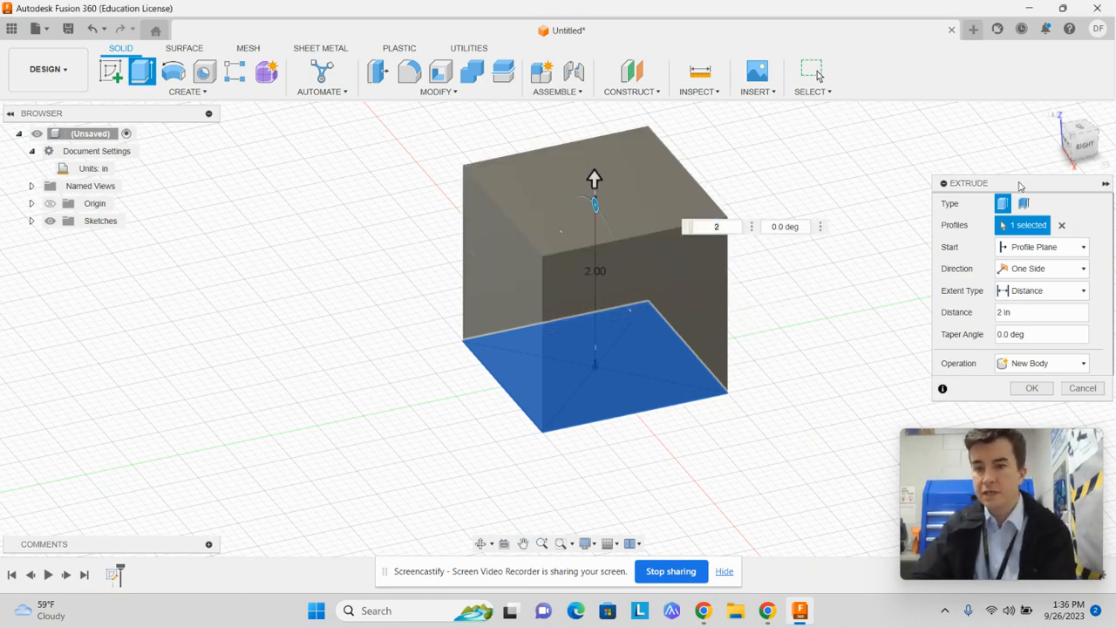
{"action": "left_click_drag", "start_coordinate": [1019, 182], "coordinate": [978, 161]}
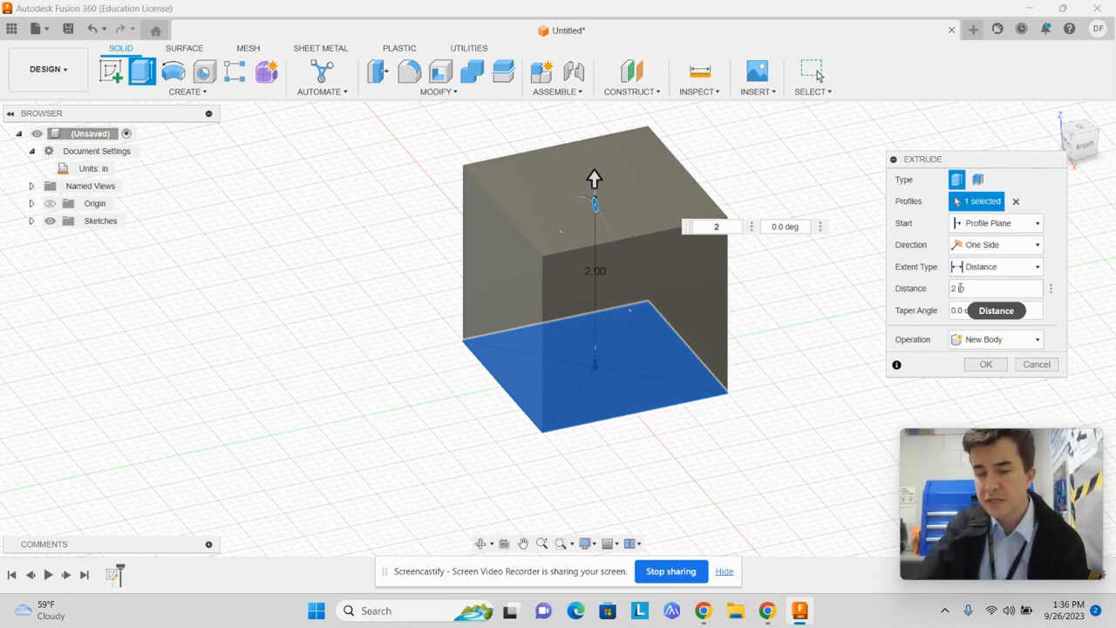
Try taper angles of 90 and 25 degrees on the extrusion
{"action": "key", "text": "Tab"}
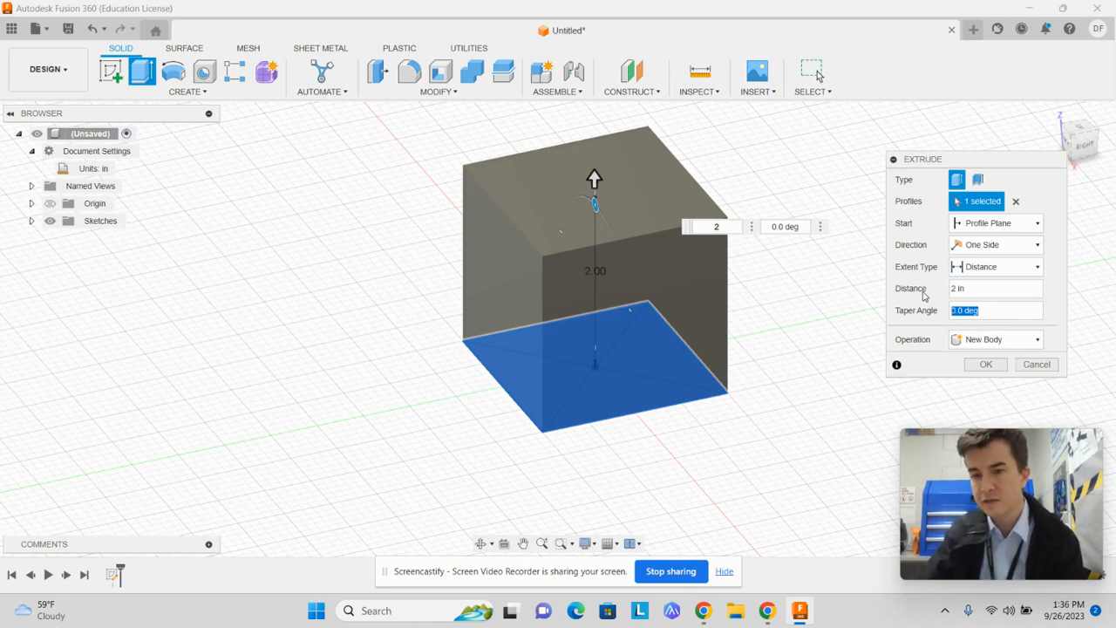
{"action": "key", "text": "Num_Lock"}
{"action": "type", "text": "90"}
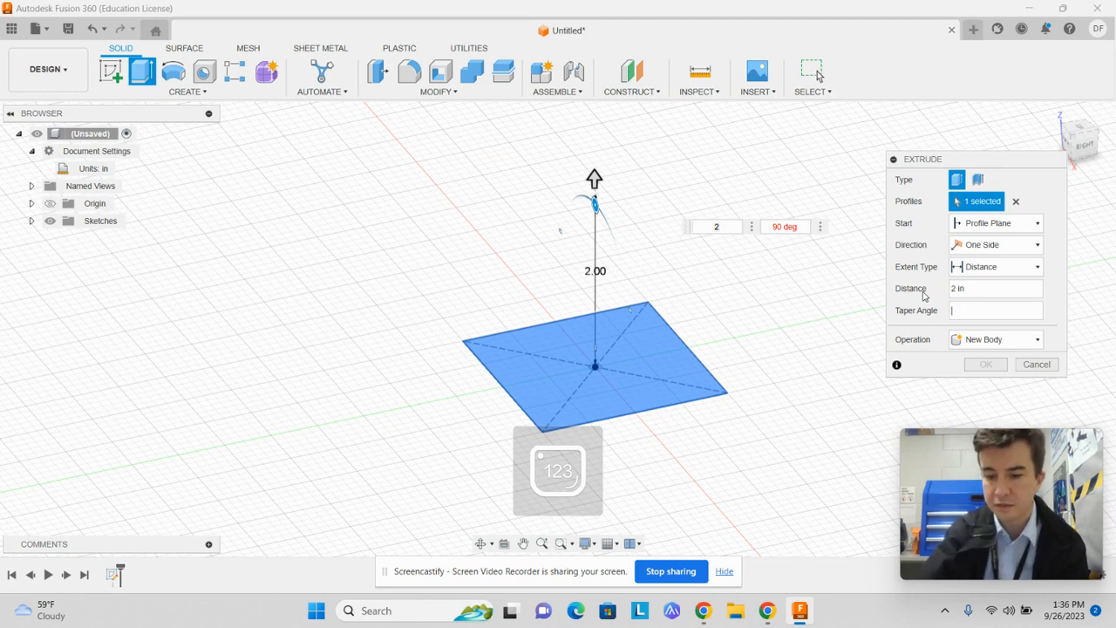
{"action": "type", "text": "25"}
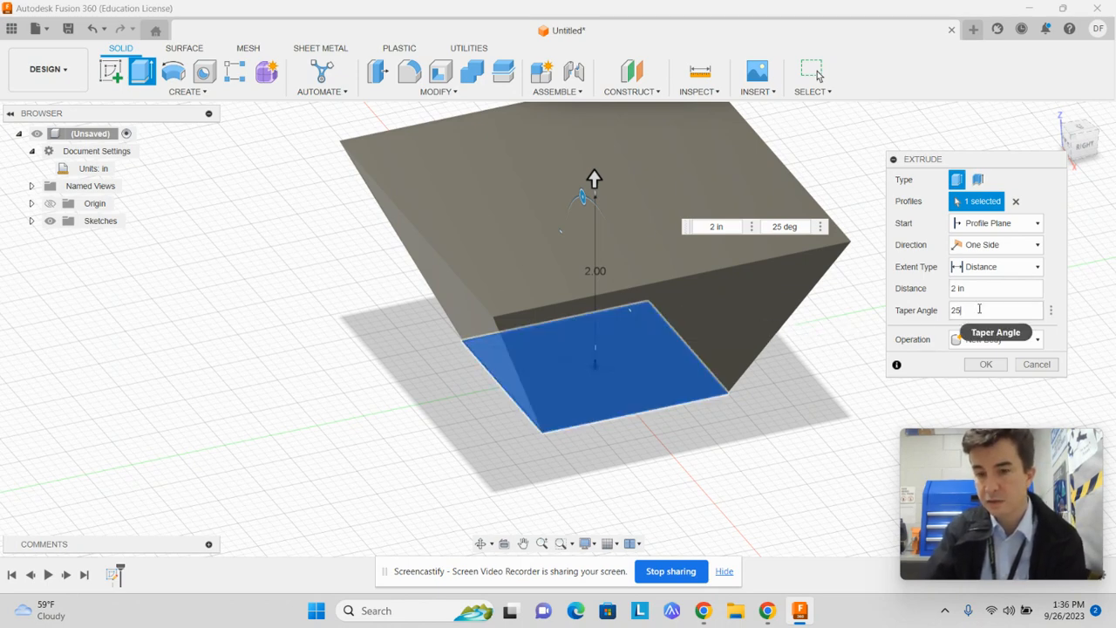
Set the extrusion's taper angle to 0 degrees and complete the cube
{"action": "type", "text": "0"}
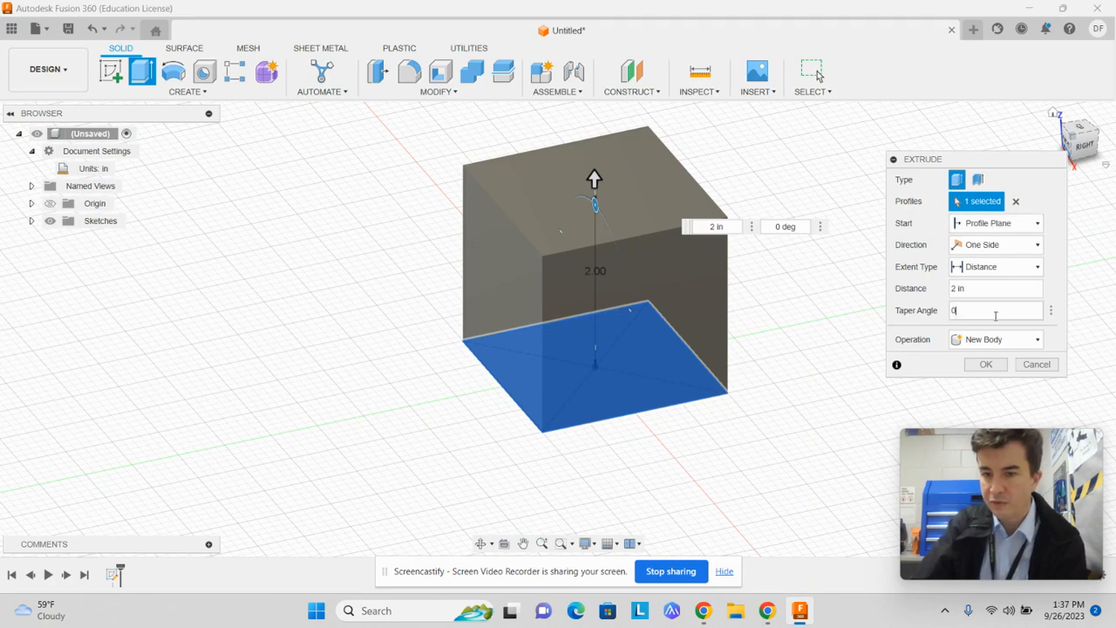
{"action": "left_click", "coordinate": [985, 364]}
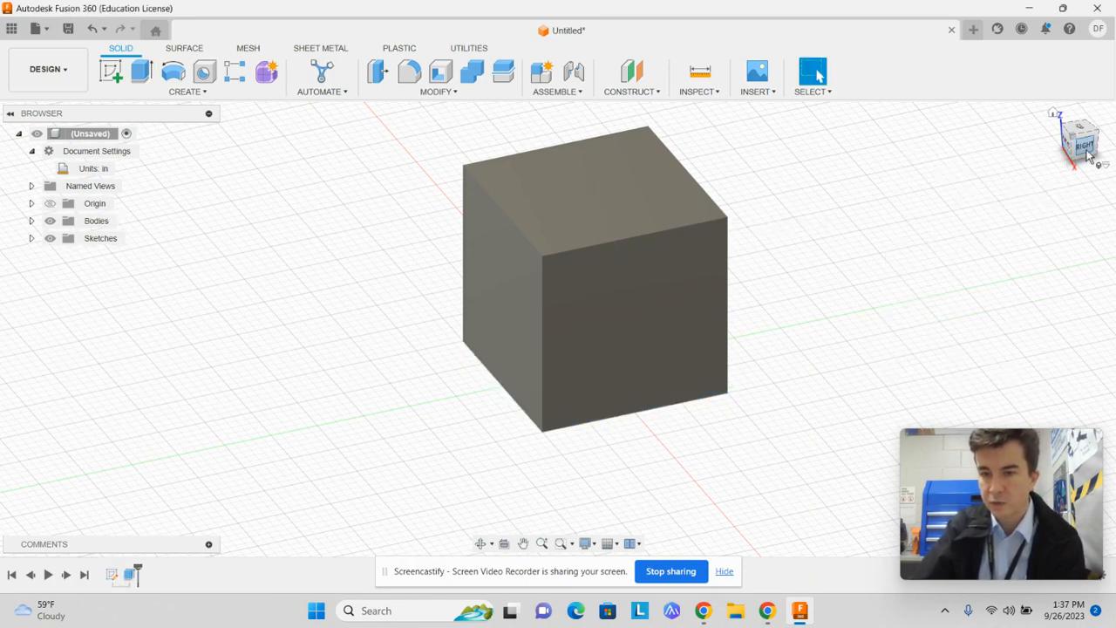
Start a constant-radius fillet of 0.1 in on one top edge of the cube
{"action": "mouse_move", "coordinate": [1089, 152]}
{"action": "left_mouse_down"}
{"action": "mouse_move", "coordinate": [1060, 120]}
{"action": "mouse_move", "coordinate": [1029, 155]}
{"action": "mouse_move", "coordinate": [1046, 177]}
{"action": "mouse_move", "coordinate": [1075, 172]}
{"action": "mouse_move", "coordinate": [1012, 163]}
{"action": "mouse_move", "coordinate": [1040, 116]}
{"action": "mouse_move", "coordinate": [1057, 155]}
{"action": "mouse_move", "coordinate": [1030, 162]}
{"action": "mouse_move", "coordinate": [1059, 199]}
{"action": "mouse_move", "coordinate": [997, 140]}
{"action": "mouse_move", "coordinate": [1010, 152]}
{"action": "mouse_move", "coordinate": [1066, 125]}
{"action": "mouse_move", "coordinate": [1082, 157]}
{"action": "left_mouse_up"}
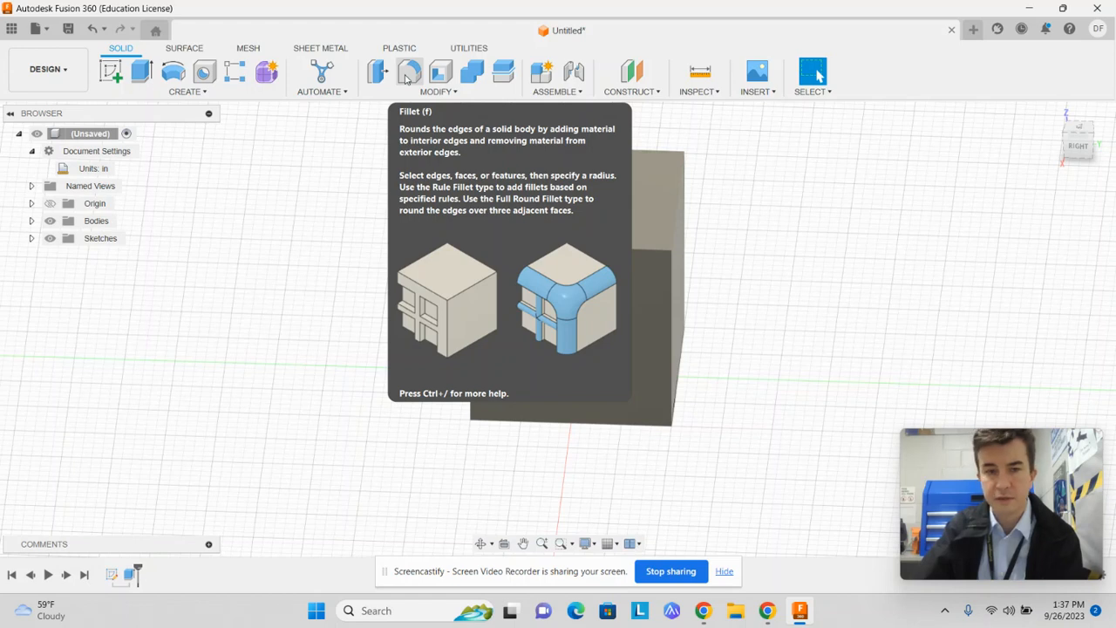
{"action": "left_click", "coordinate": [407, 77]}
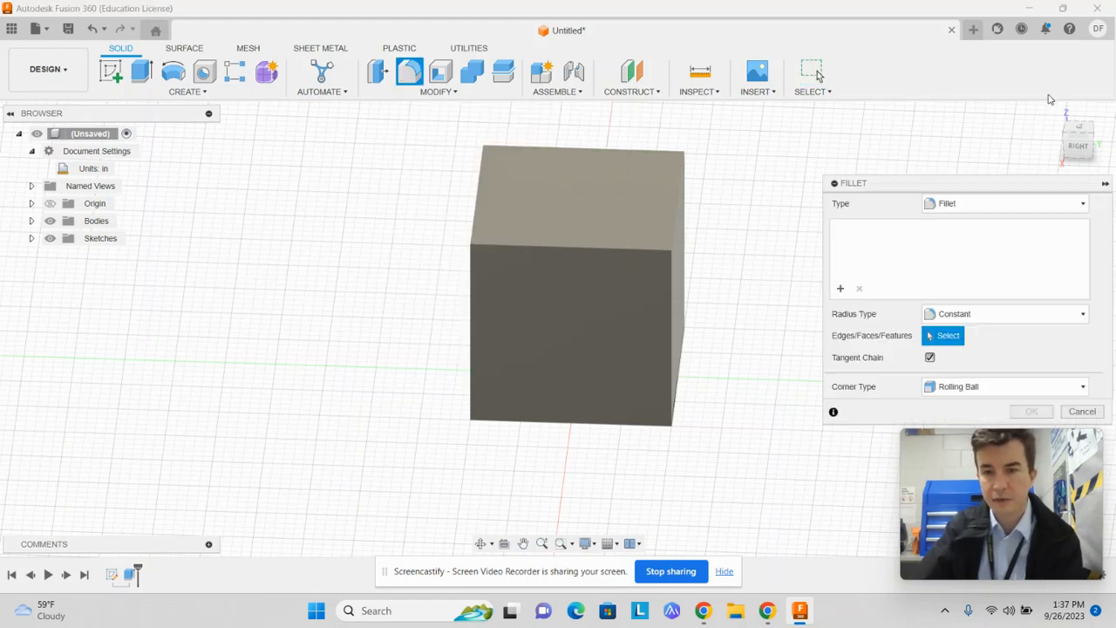
{"action": "left_click", "coordinate": [1090, 134]}
{"action": "left_click", "coordinate": [612, 254]}
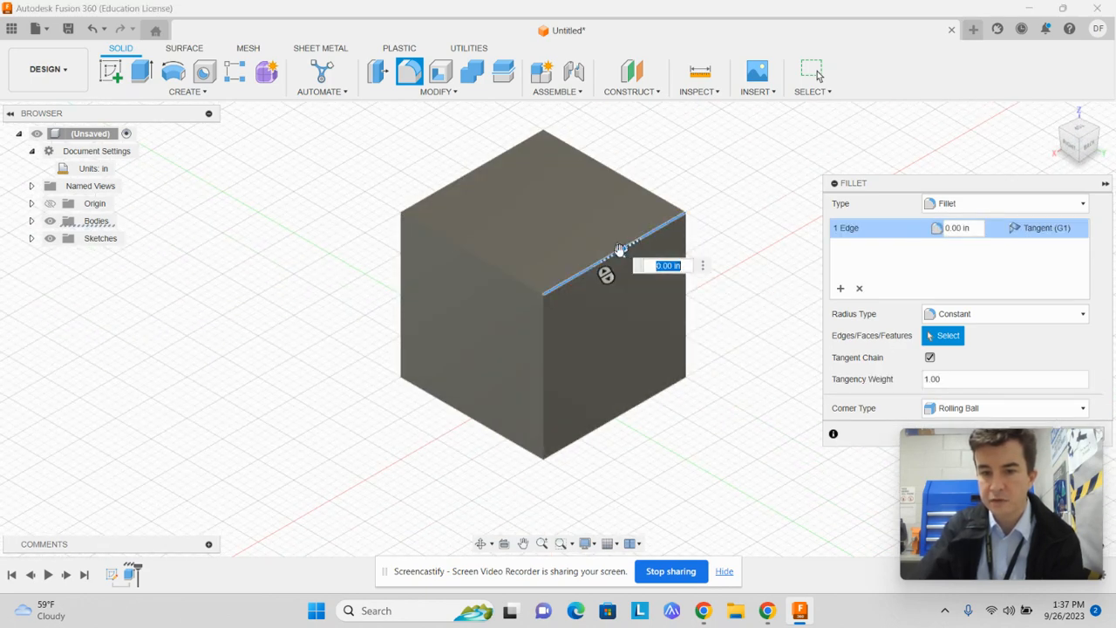
{"action": "type", "text": "0.1"}
{"action": "key", "text": "Return"}
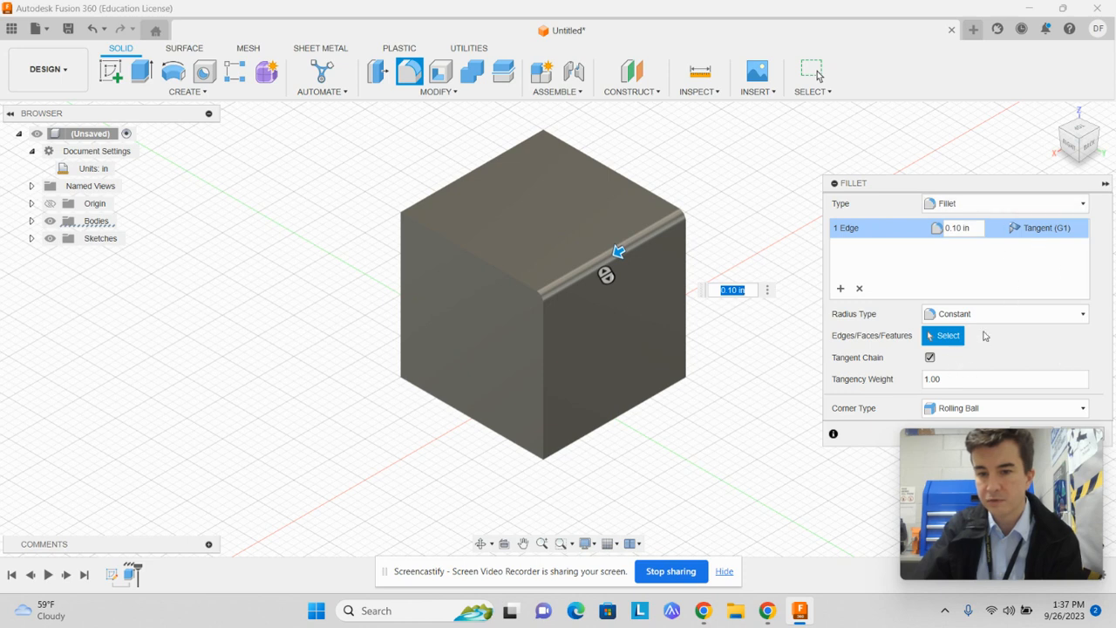
{"action": "left_click_drag", "start_coordinate": [968, 178], "coordinate": [972, 140]}
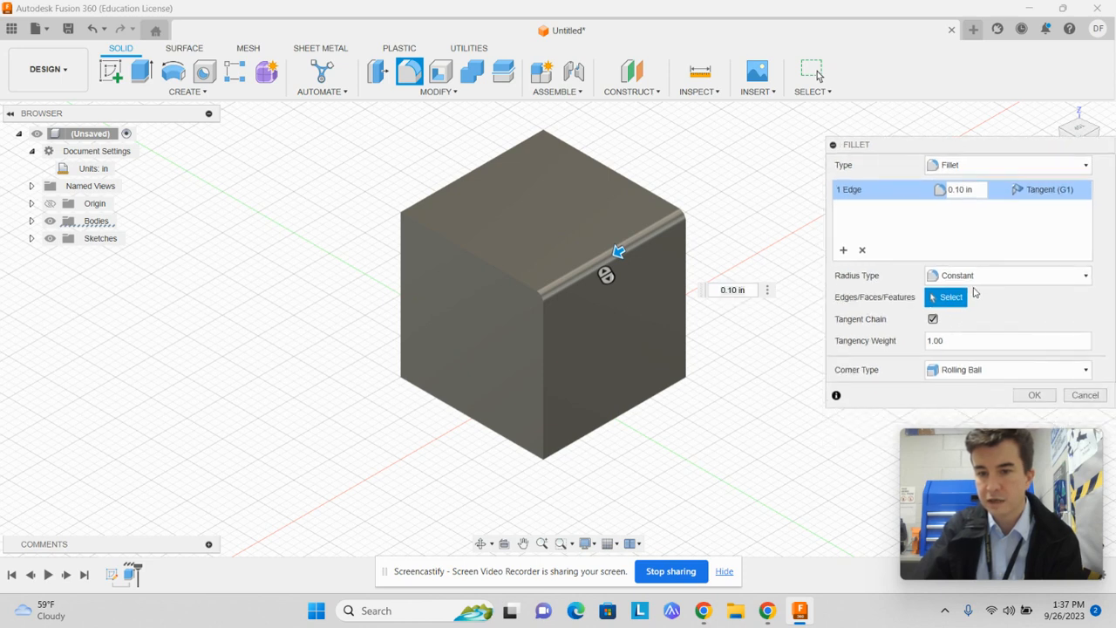
Add the other three edges of the cube's top face to the fillet and complete it
{"action": "left_click", "coordinate": [490, 267]}
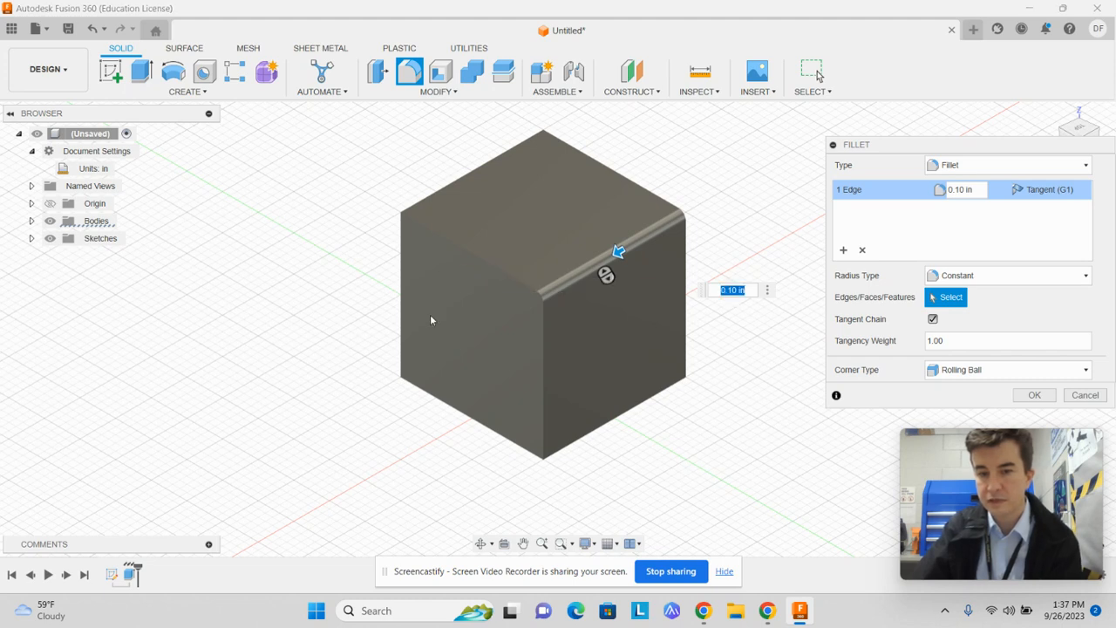
{"action": "left_click", "coordinate": [501, 258]}
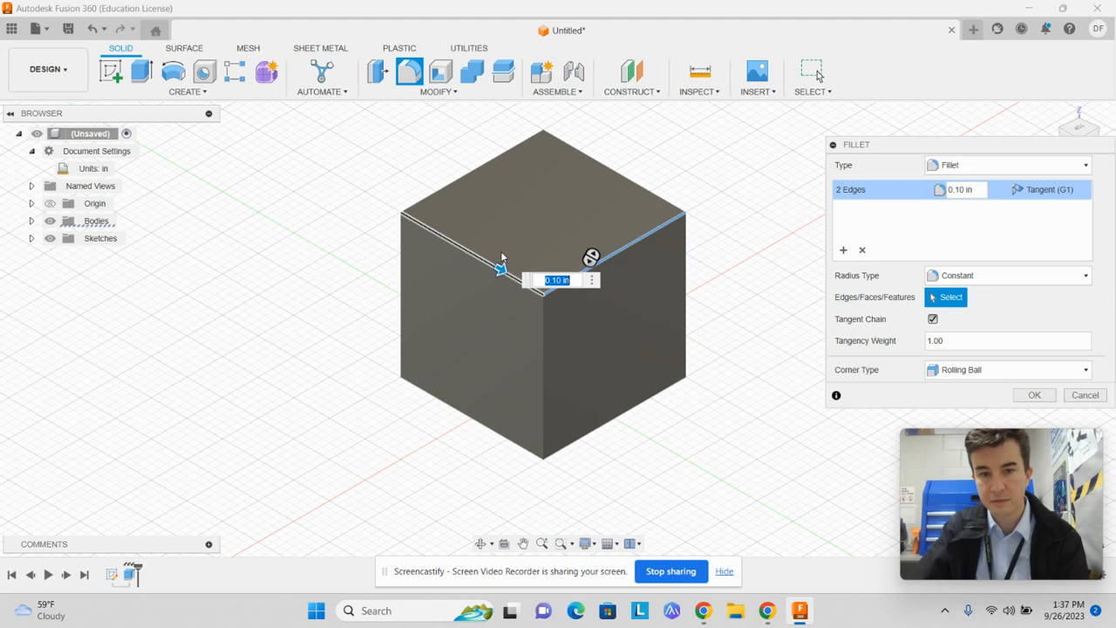
{"action": "left_click", "coordinate": [470, 170]}
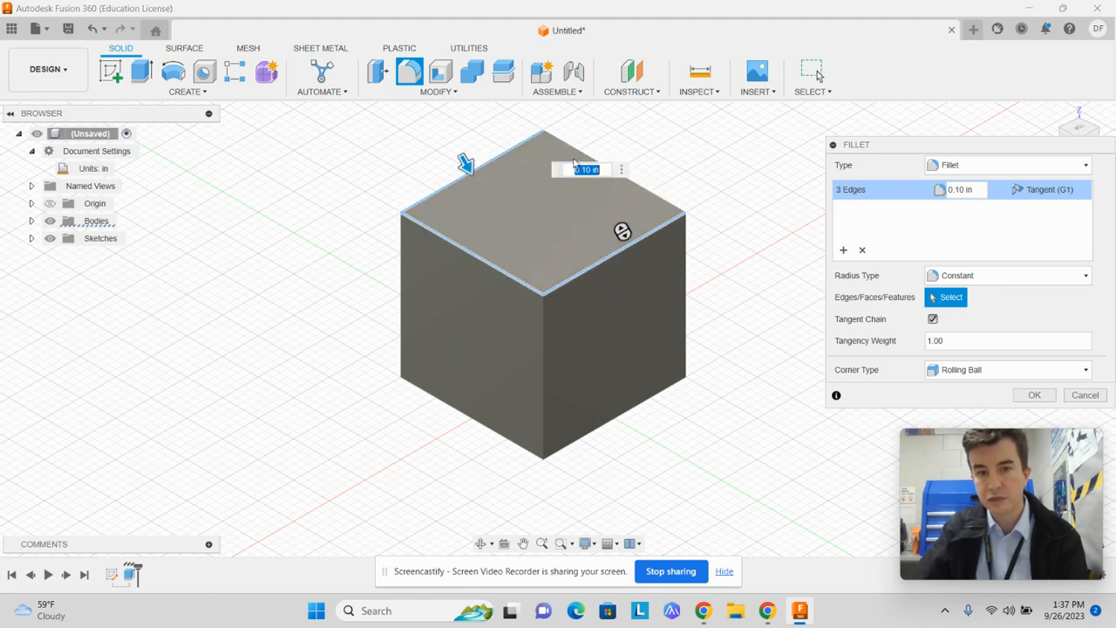
{"action": "left_click", "coordinate": [654, 189]}
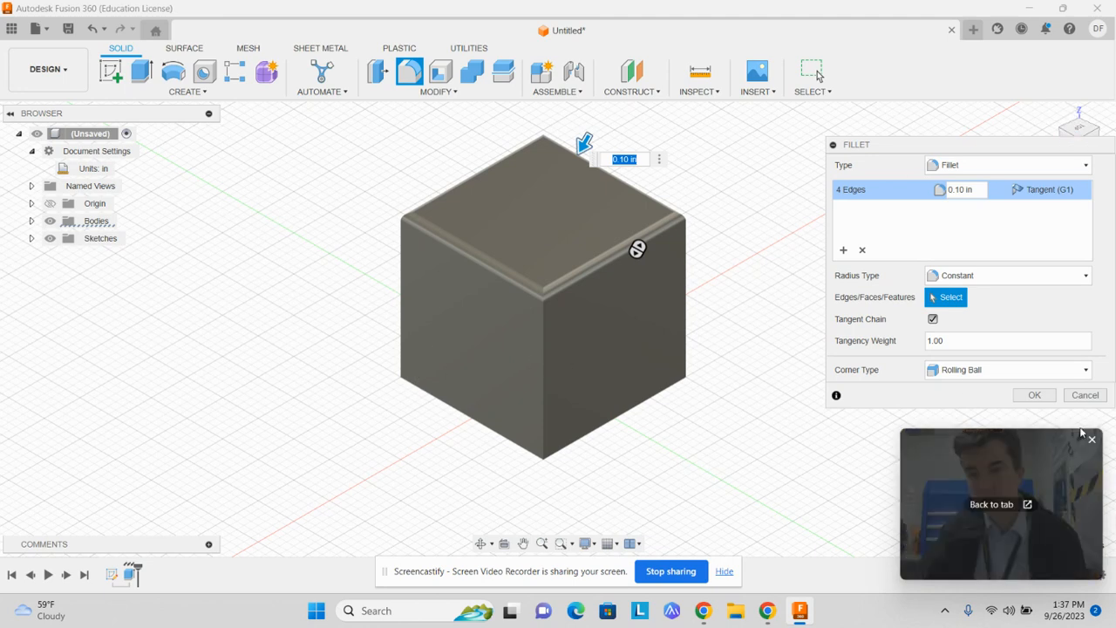
{"action": "left_click", "coordinate": [1035, 395]}
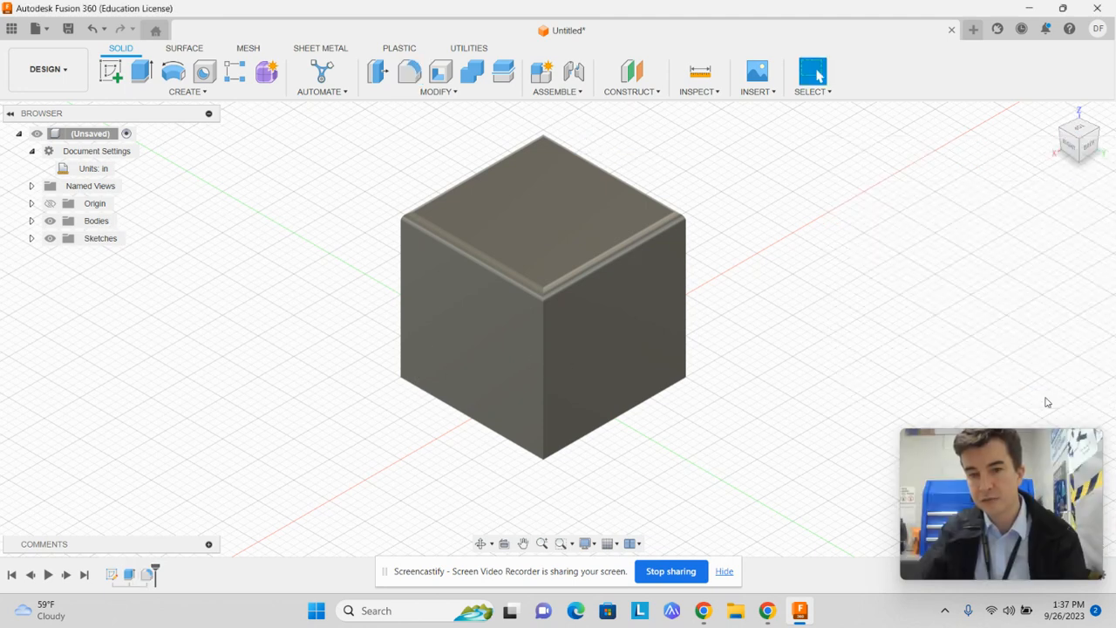
Examine the cube's rounded top edges up close and from different sides
{"action": "left_click", "coordinate": [1064, 131]}
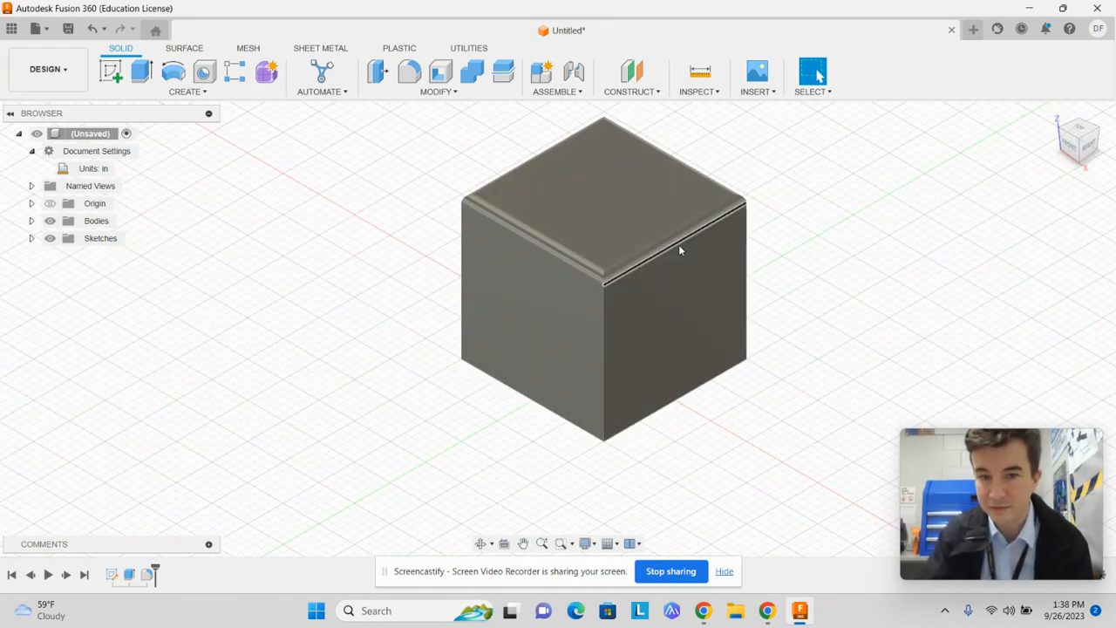
{"action": "scroll", "coordinate": [680, 234], "scroll_direction": "up", "scroll_amount": 5}
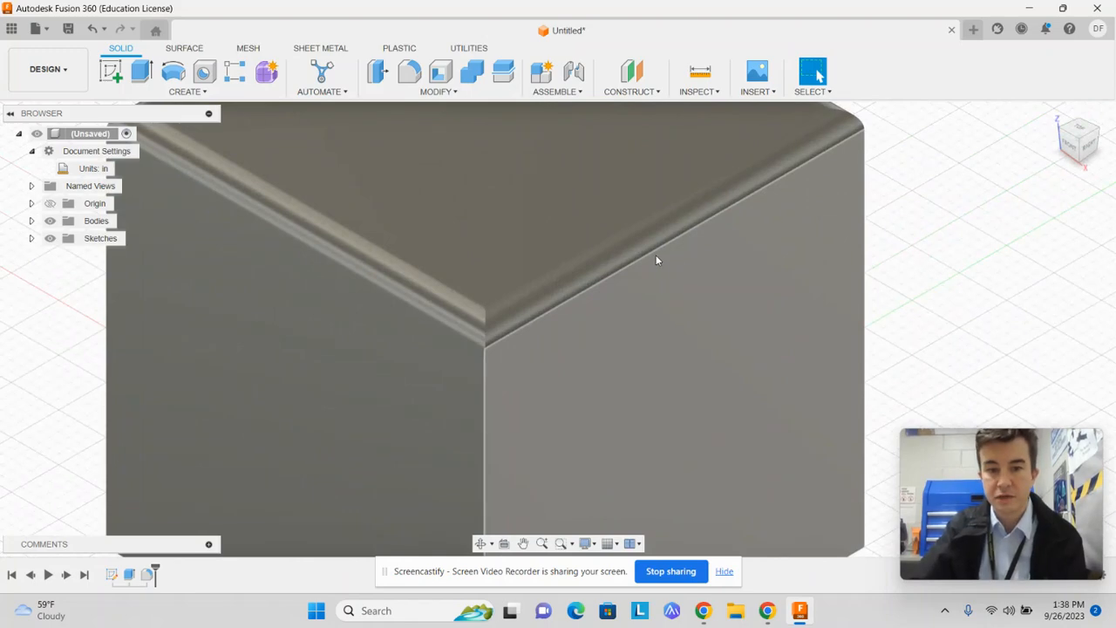
{"action": "scroll", "coordinate": [531, 302], "scroll_direction": "up", "scroll_amount": 3}
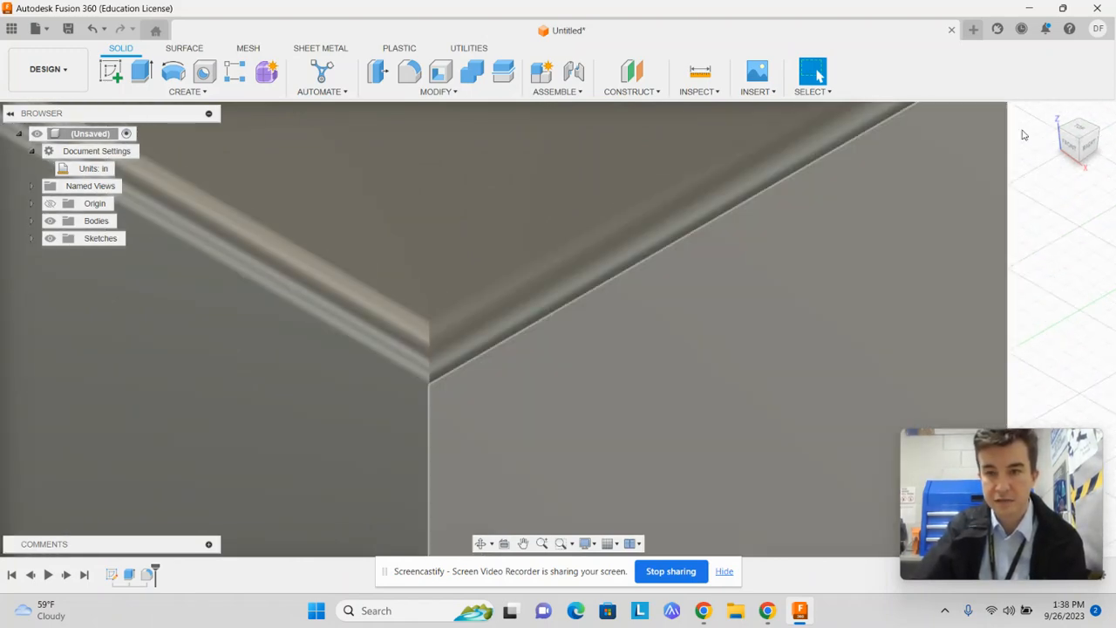
{"action": "mouse_move", "coordinate": [1080, 144]}
{"action": "left_mouse_down"}
{"action": "mouse_move", "coordinate": [1048, 141]}
{"action": "mouse_move", "coordinate": [1092, 143]}
{"action": "mouse_move", "coordinate": [34, 154]}
{"action": "left_mouse_up"}
{"action": "scroll", "coordinate": [796, 335], "scroll_direction": "up", "scroll_amount": 2}
{"action": "scroll", "coordinate": [797, 335], "scroll_direction": "down", "scroll_amount": 8}
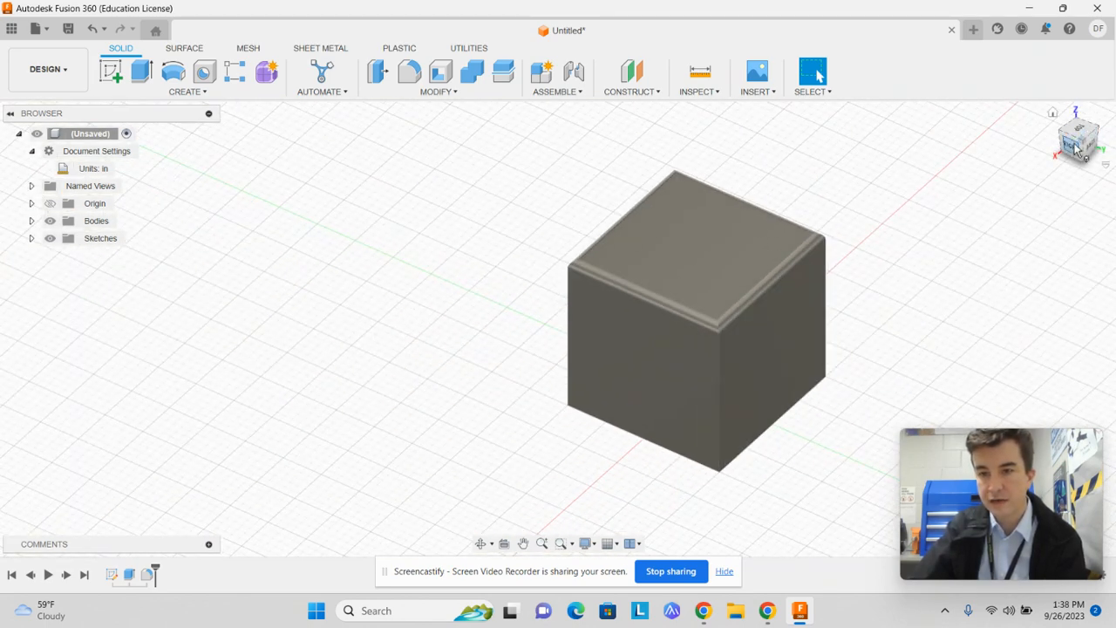
Chamfer the cube's four vertical edges with an equal distance of 0.10 in
{"action": "left_click", "coordinate": [452, 94]}
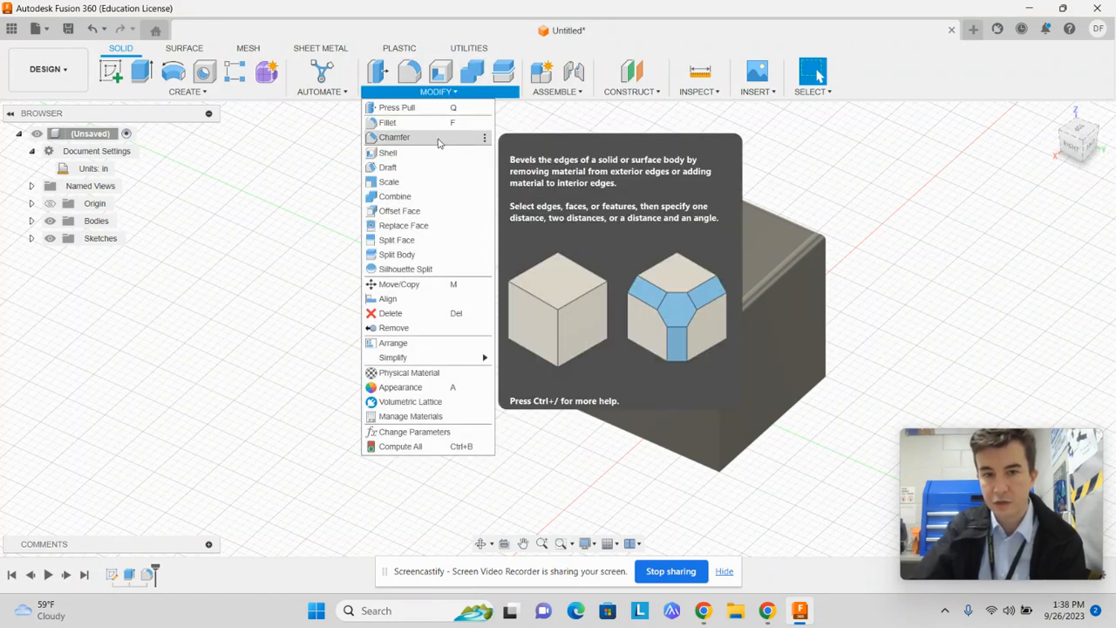
{"action": "left_click", "coordinate": [438, 139]}
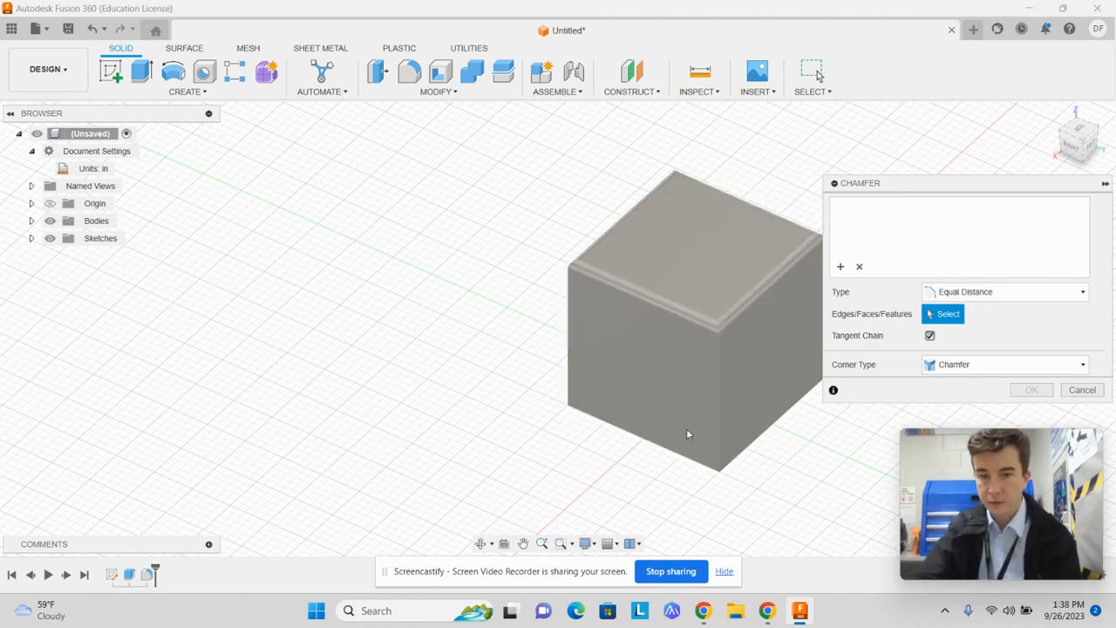
{"action": "left_click", "coordinate": [721, 412]}
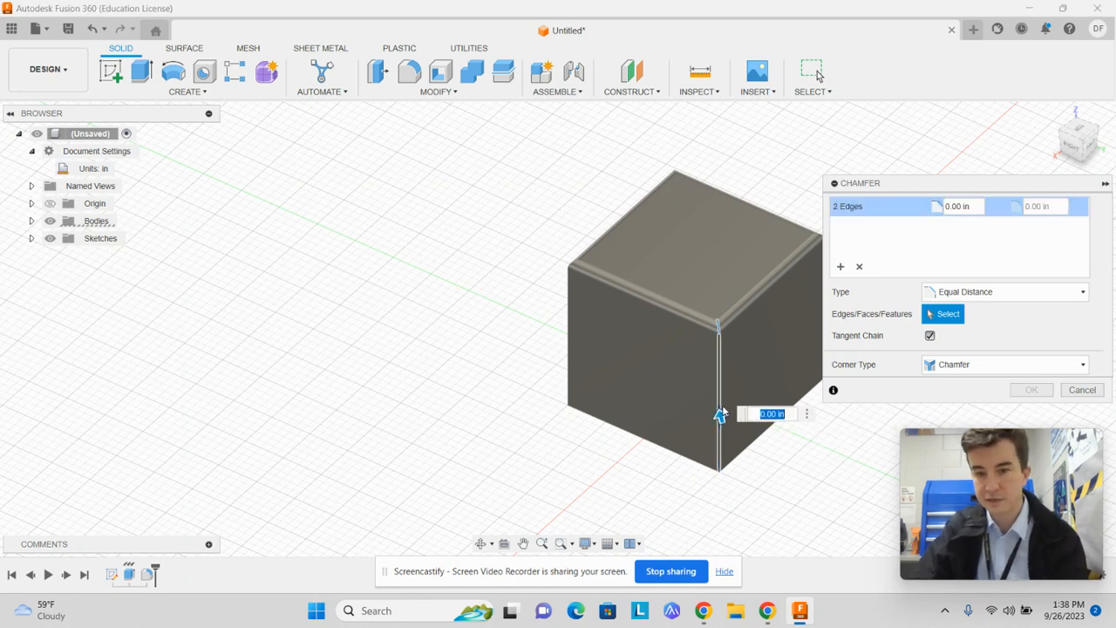
{"action": "left_click", "coordinate": [570, 356]}
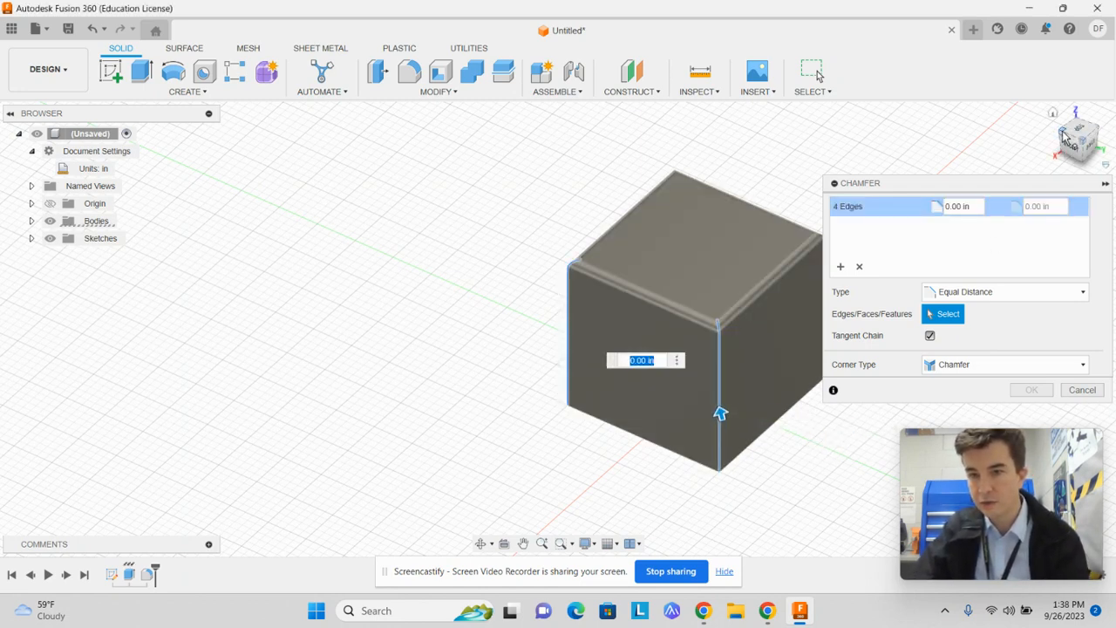
{"action": "left_click", "coordinate": [1058, 131]}
{"action": "left_click", "coordinate": [444, 266]}
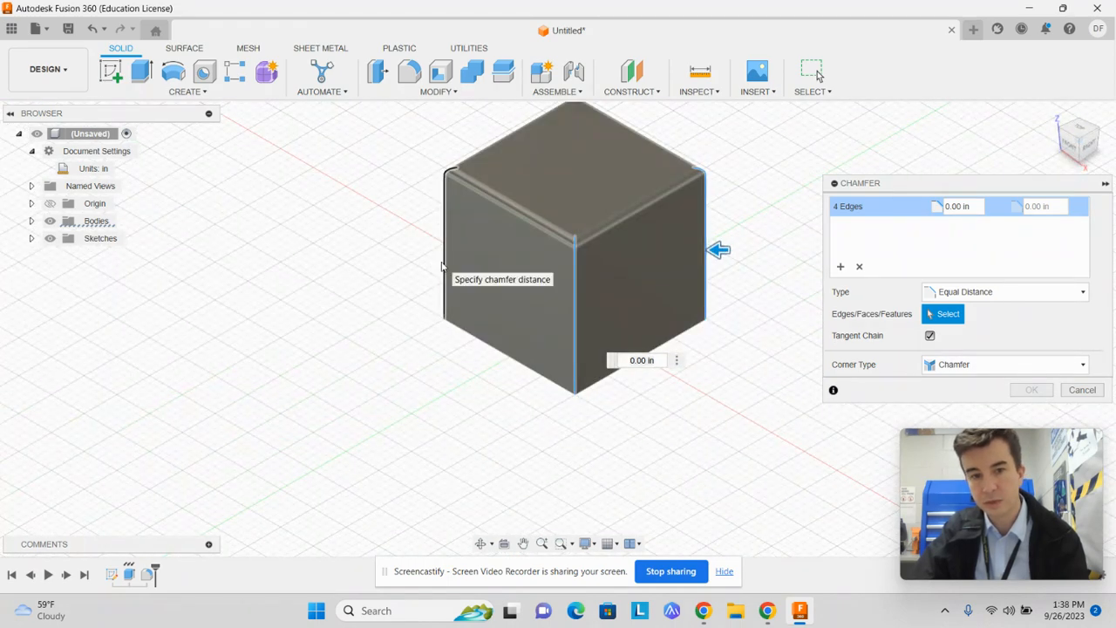
{"action": "left_click", "coordinate": [1058, 131]}
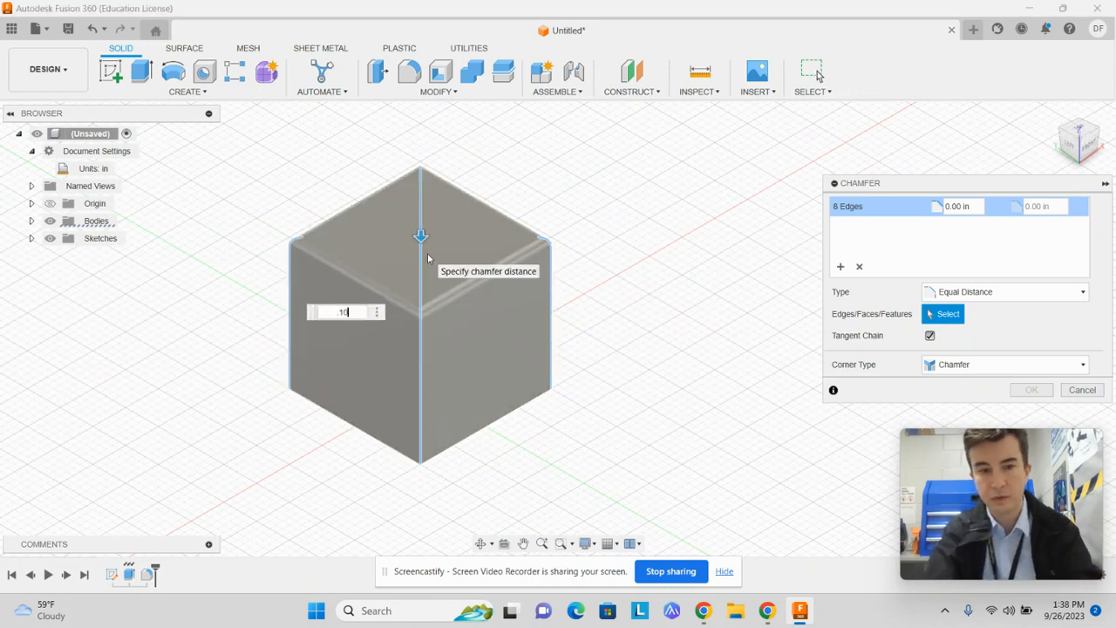
{"action": "key", "text": "Return"}
{"action": "key", "text": "Return"}
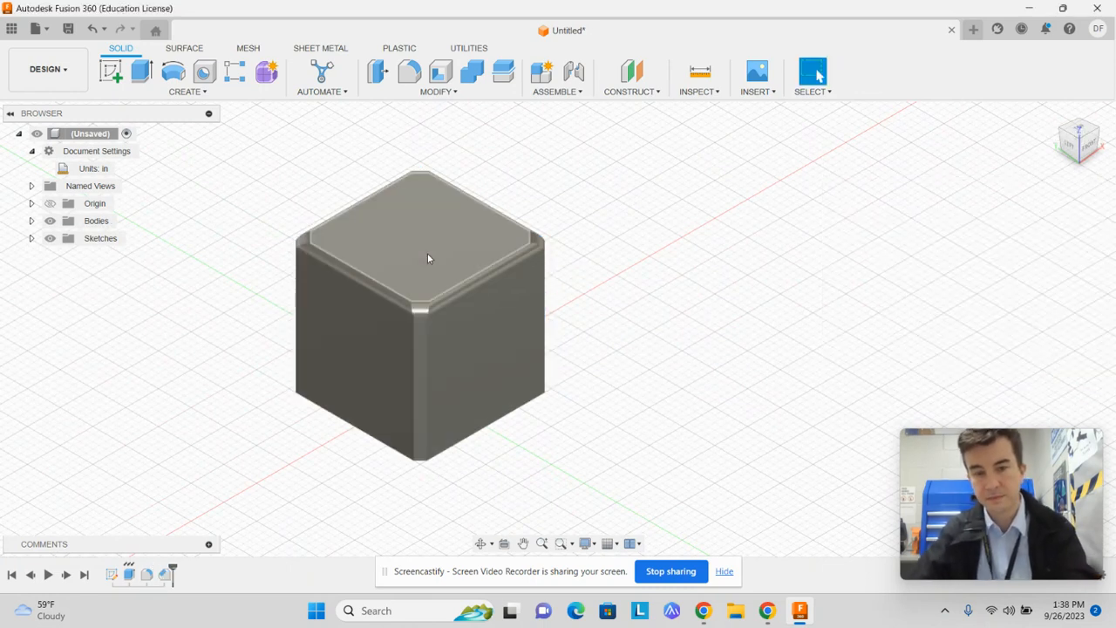
Round all four edges of the cube's bottom face with a constant-radius fillet of 0.10 in
{"action": "left_click", "coordinate": [1082, 165]}
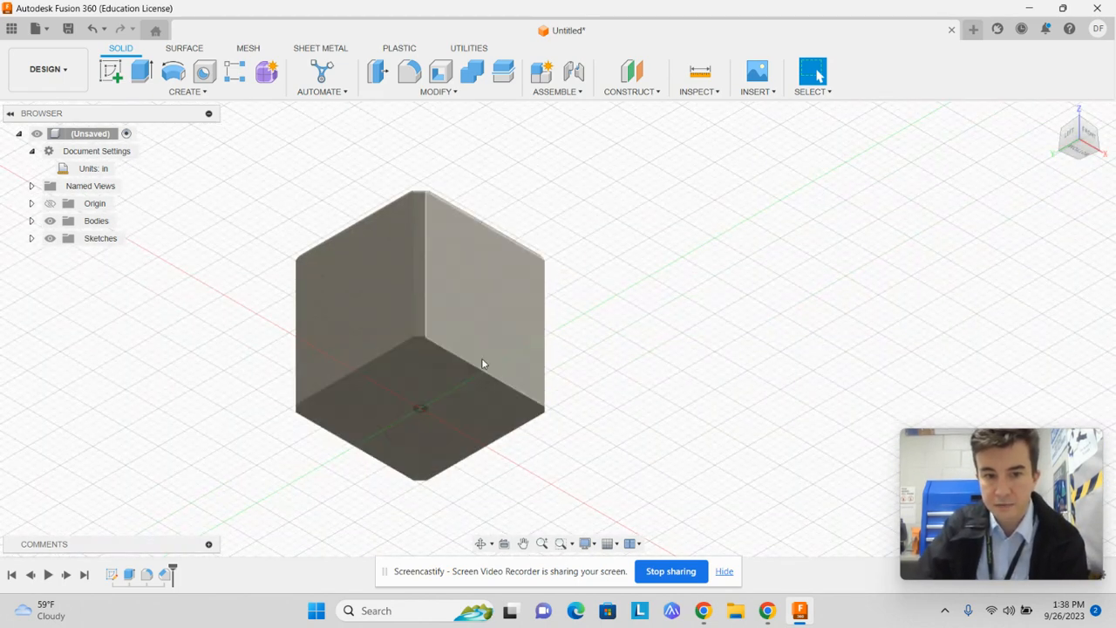
{"action": "left_click", "coordinate": [447, 93]}
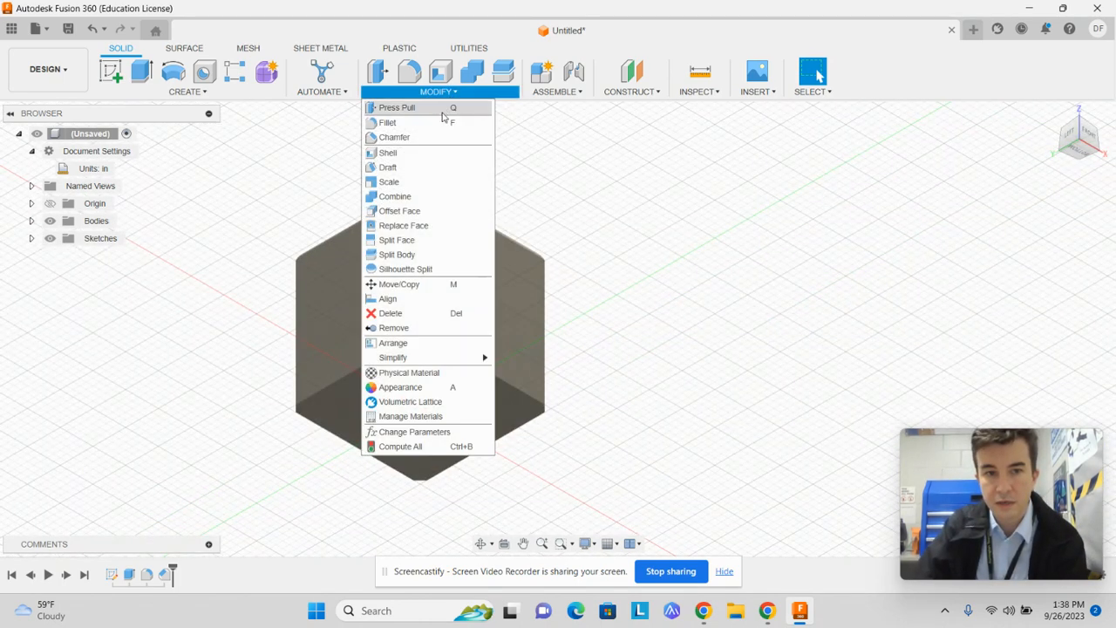
{"action": "left_click", "coordinate": [399, 122]}
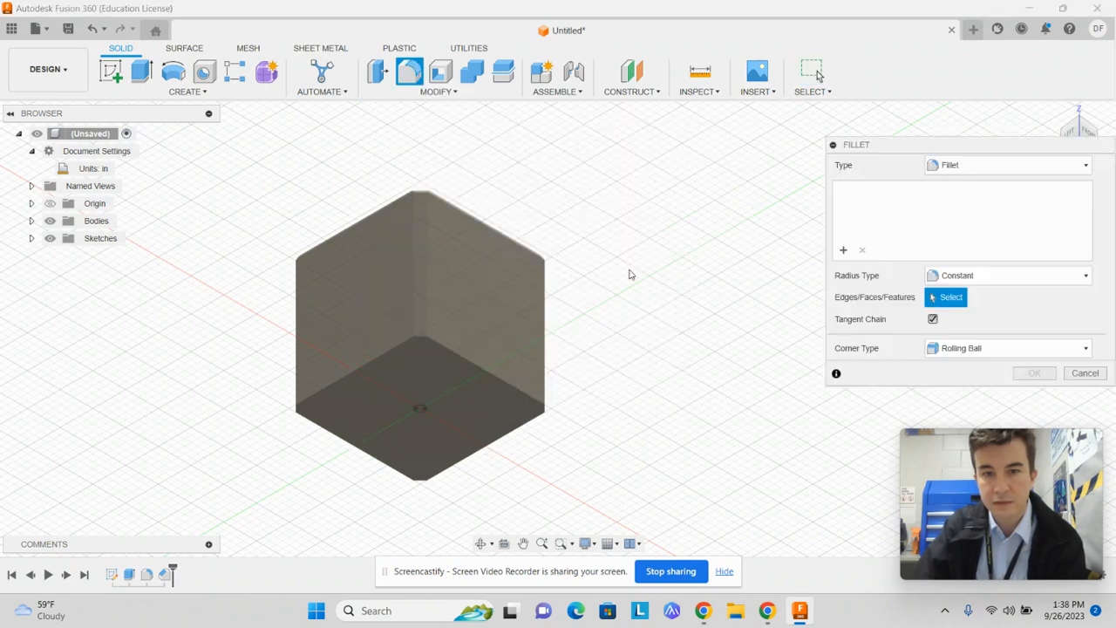
{"action": "left_click", "coordinate": [504, 385]}
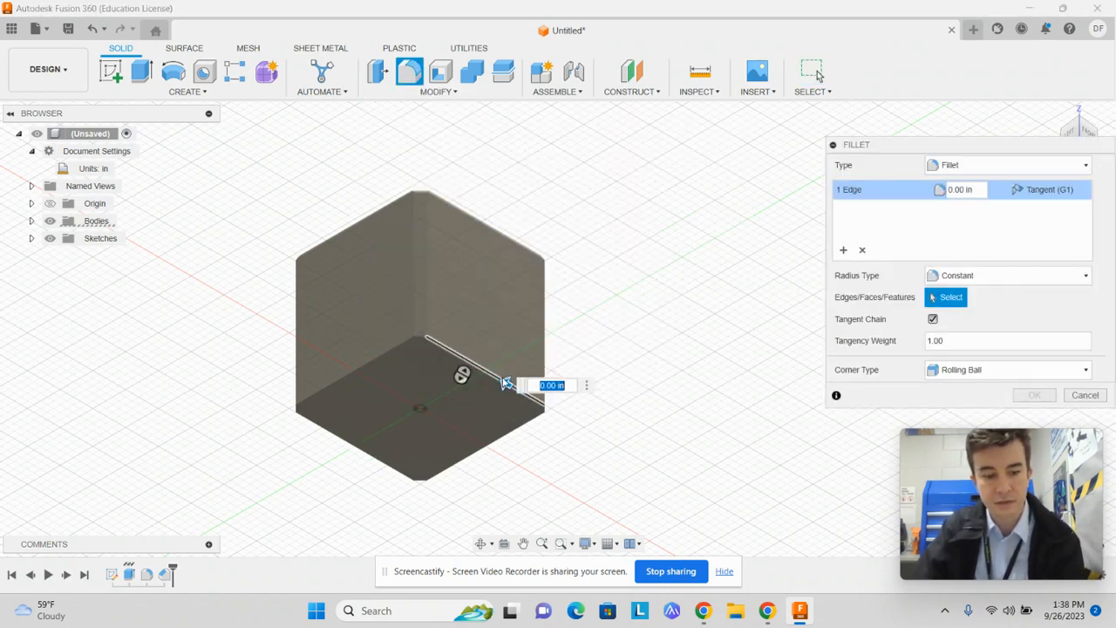
{"action": "left_click", "coordinate": [385, 358]}
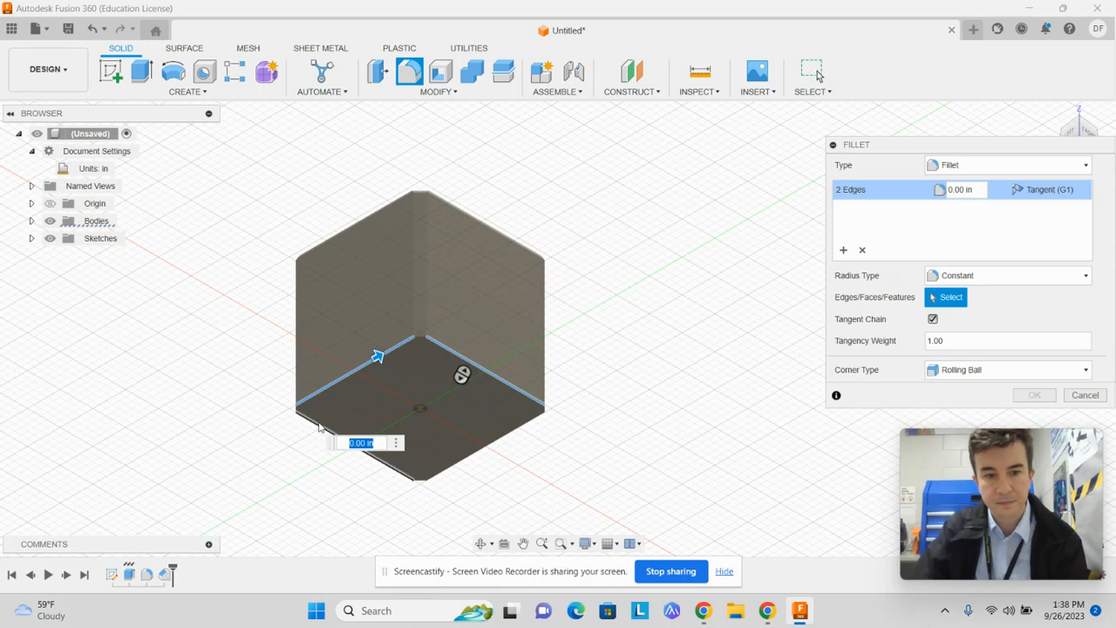
{"action": "left_click", "coordinate": [319, 427]}
{"action": "left_click", "coordinate": [510, 435]}
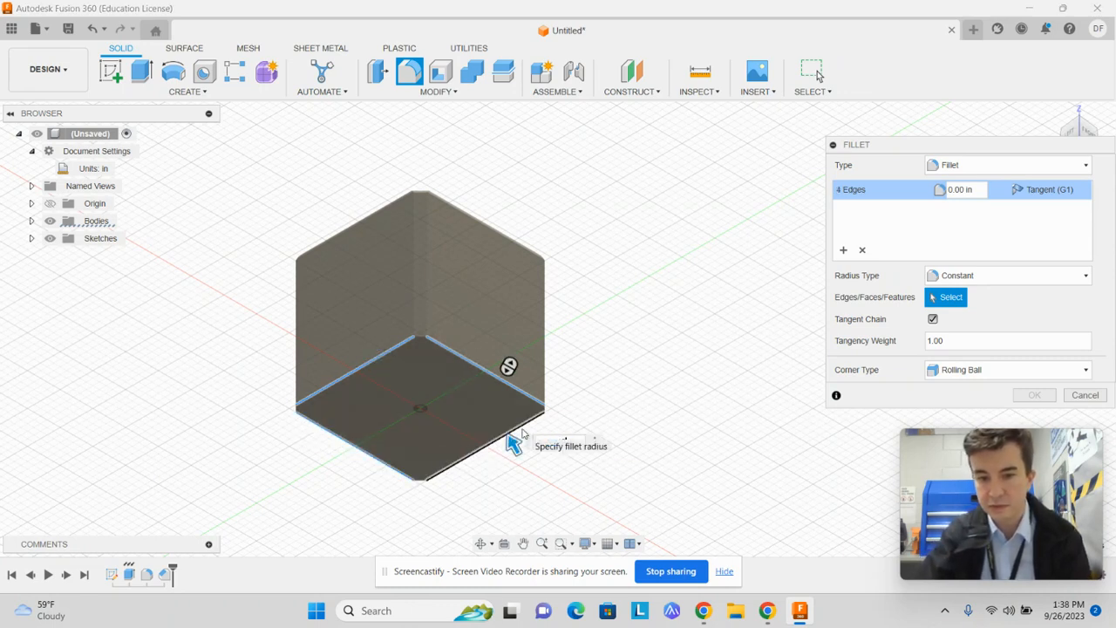
{"action": "type", "text": ".12"}
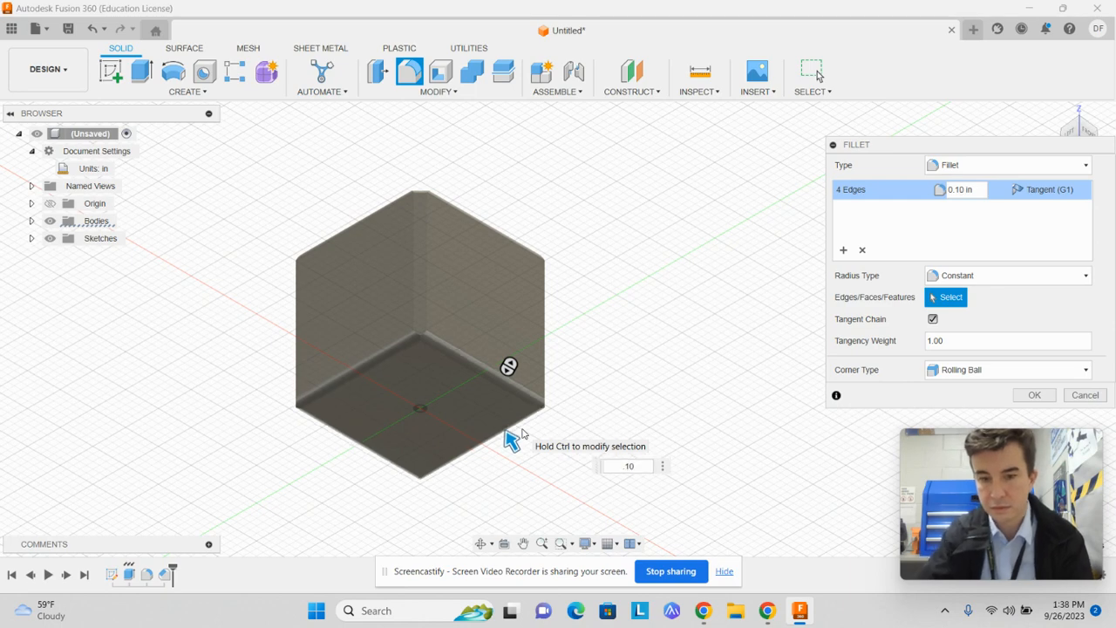
{"action": "key", "text": "Return"}
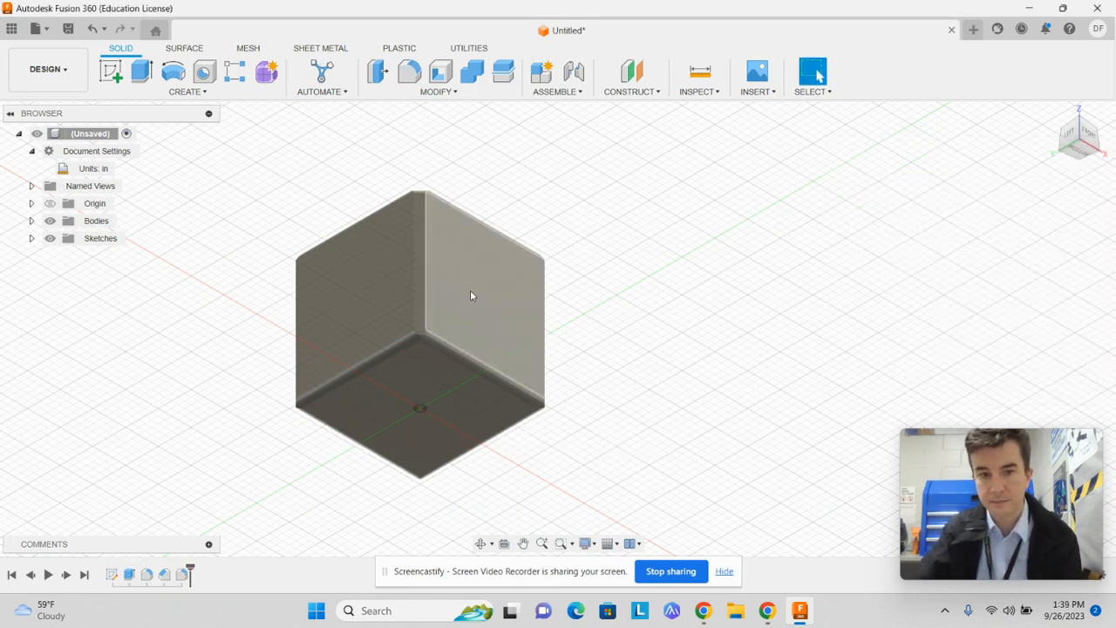
Examine the cube's filleted bottom edges and chamfered vertical edges up close from below and from the front corner
{"action": "scroll", "coordinate": [470, 295], "scroll_direction": "down", "scroll_amount": 3}
{"action": "scroll", "coordinate": [368, 347], "scroll_direction": "up", "scroll_amount": 6}
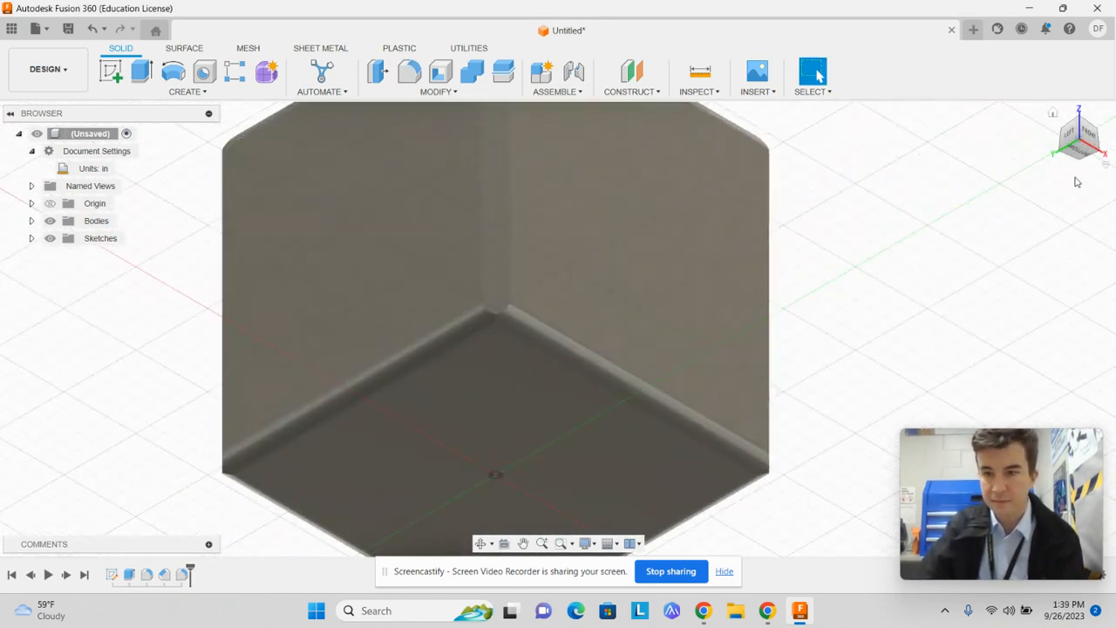
{"action": "mouse_move", "coordinate": [1073, 129]}
{"action": "left_mouse_down"}
{"action": "mouse_move", "coordinate": [1090, 164]}
{"action": "mouse_move", "coordinate": [1092, 131]}
{"action": "mouse_move", "coordinate": [1104, 130]}
{"action": "mouse_move", "coordinate": [798, 283]}
{"action": "mouse_move", "coordinate": [746, 351]}
{"action": "left_mouse_up"}
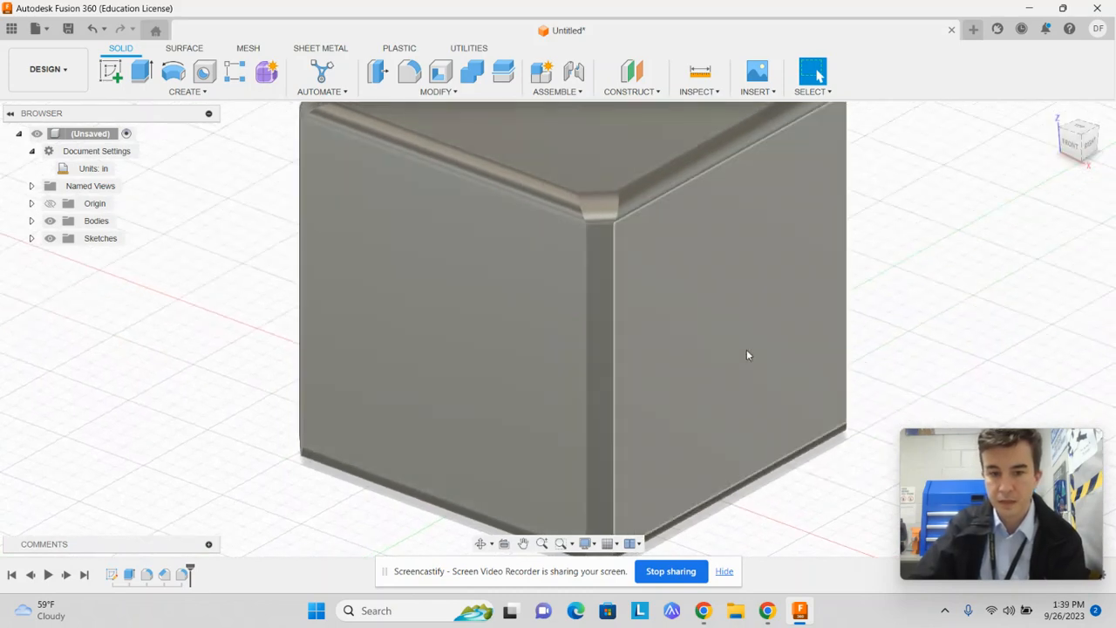
{"action": "scroll", "coordinate": [929, 374], "scroll_direction": "up", "scroll_amount": 3}
{"action": "scroll", "coordinate": [930, 374], "scroll_direction": "down", "scroll_amount": 4}
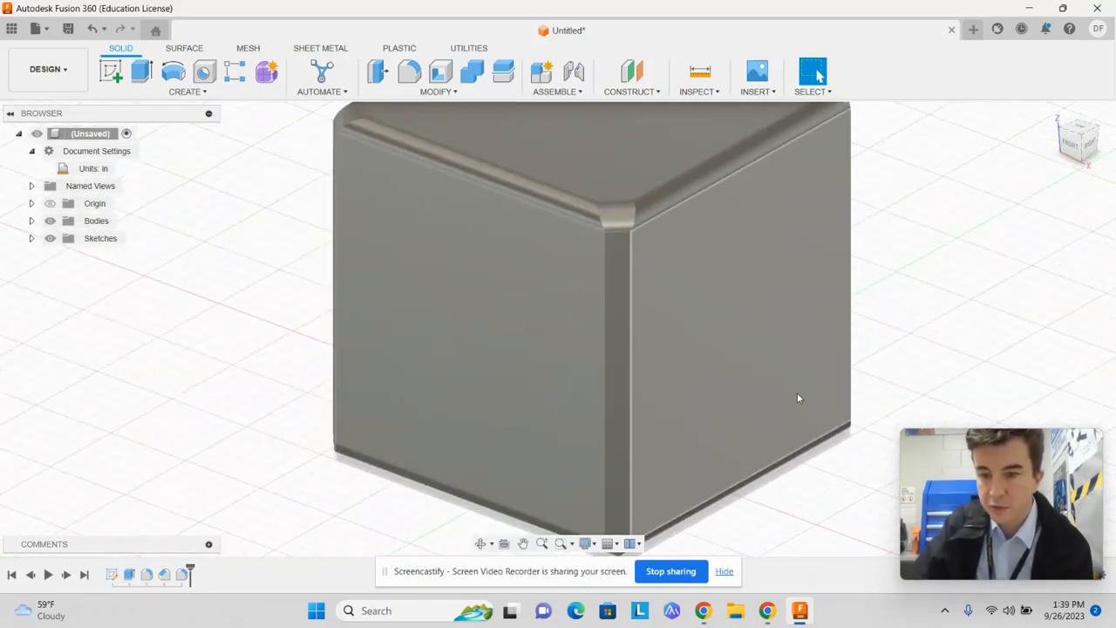
Look through the display options, including the camera modes, and the grid and snap options without changing any
{"action": "left_click", "coordinate": [587, 544]}
{"action": "mouse_move", "coordinate": [638, 445]}
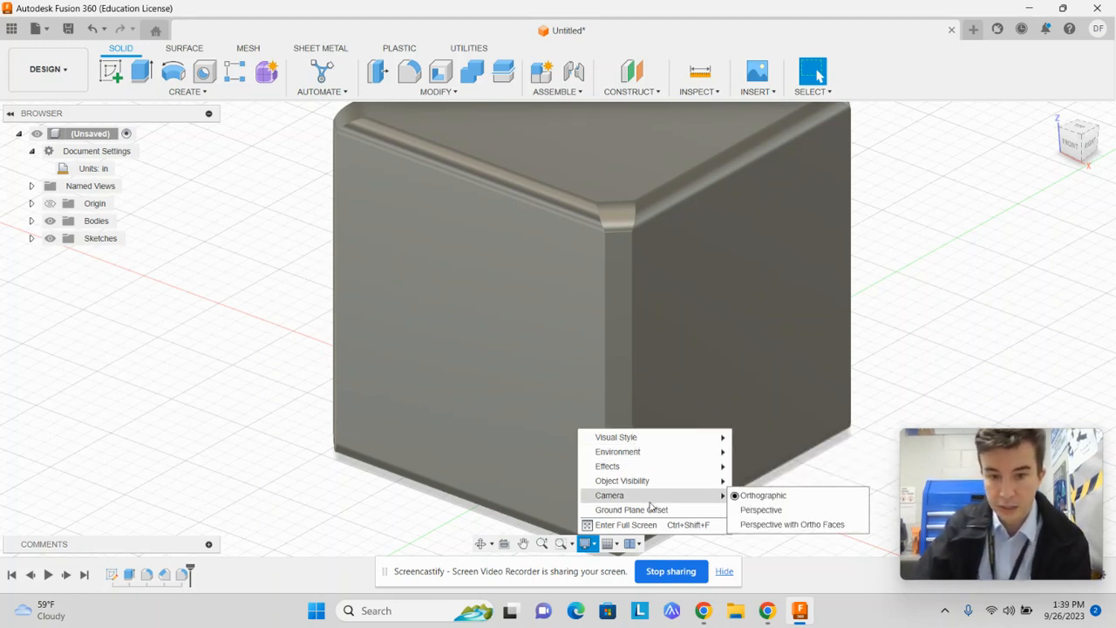
{"action": "mouse_move", "coordinate": [645, 466]}
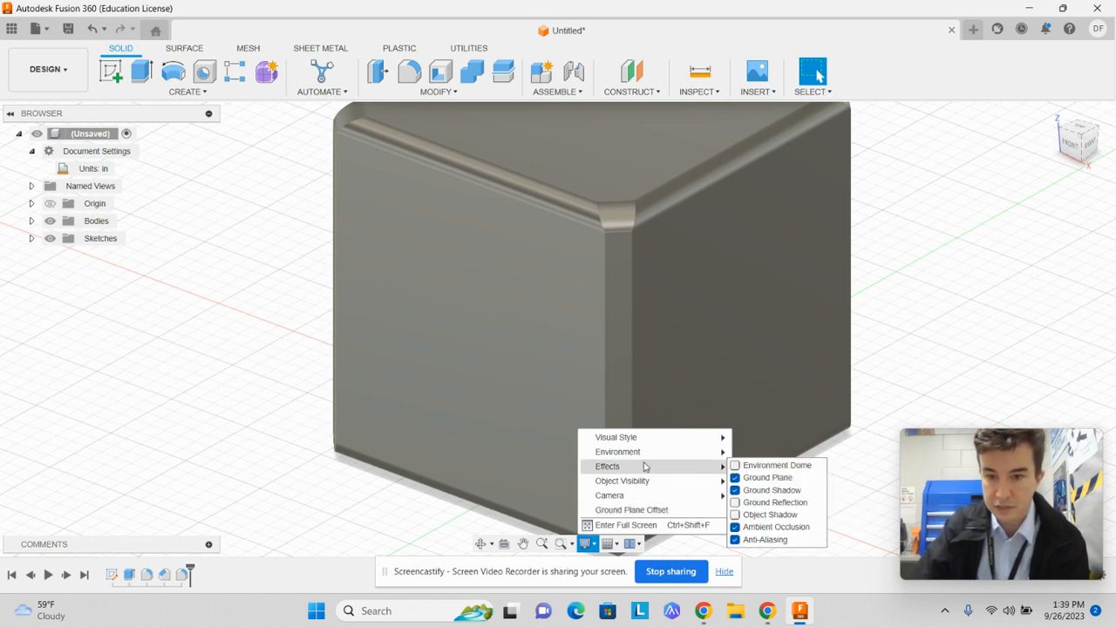
{"action": "left_click", "coordinate": [957, 322]}
{"action": "scroll", "coordinate": [803, 494], "scroll_direction": "up", "scroll_amount": 3}
{"action": "scroll", "coordinate": [807, 471], "scroll_direction": "down", "scroll_amount": 5}
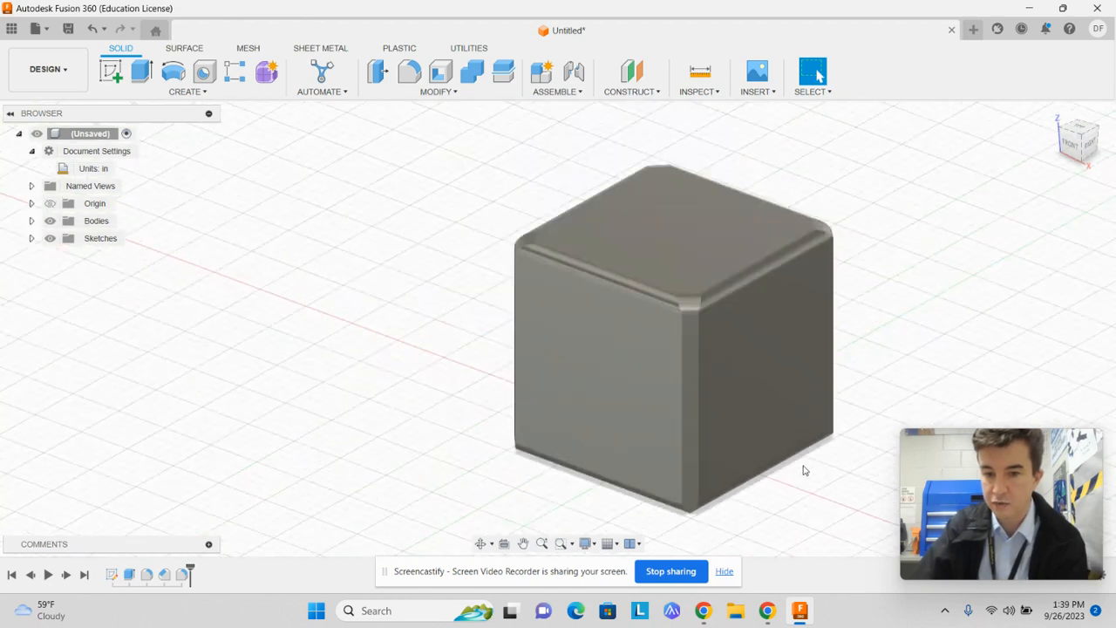
{"action": "middle_click_drag", "start_coordinate": [298, 289], "coordinate": [114, 290]}
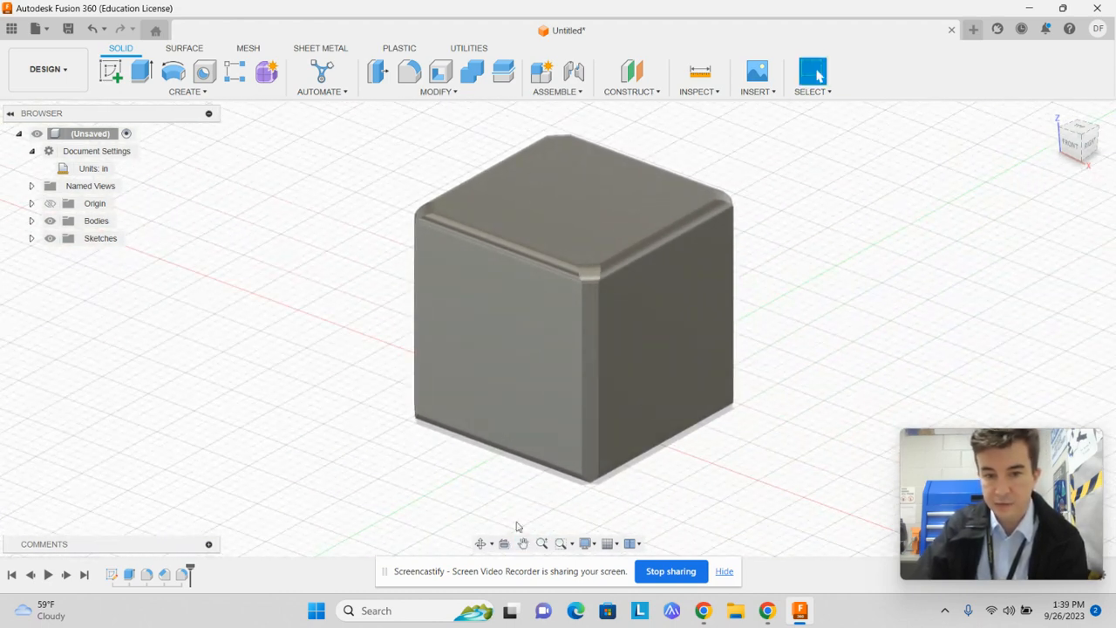
{"action": "left_click", "coordinate": [611, 544]}
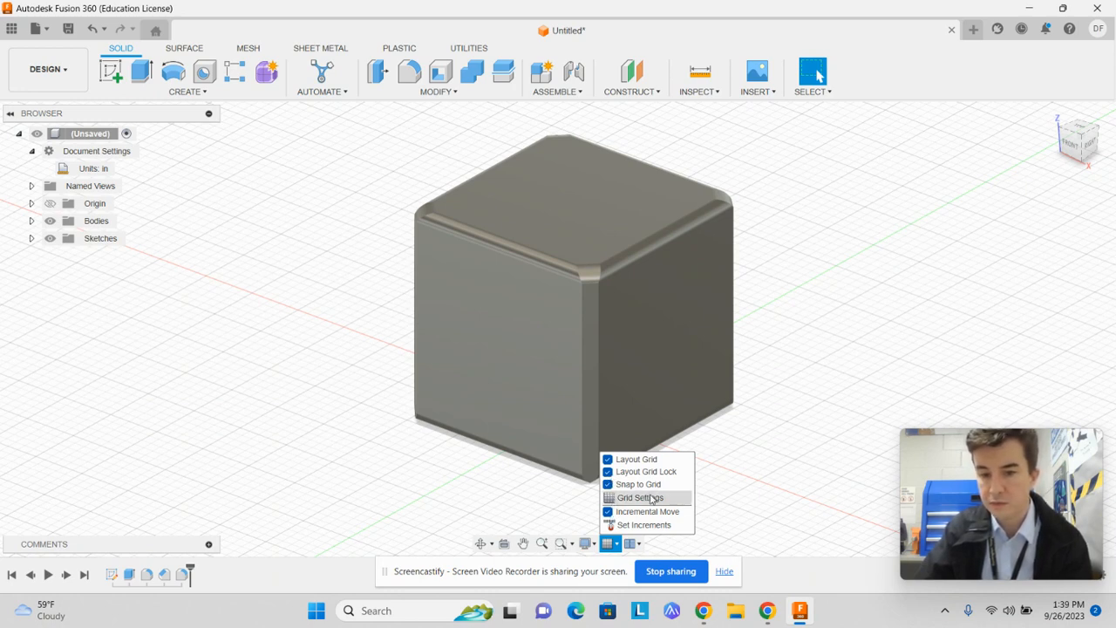
{"action": "left_click", "coordinate": [980, 315]}
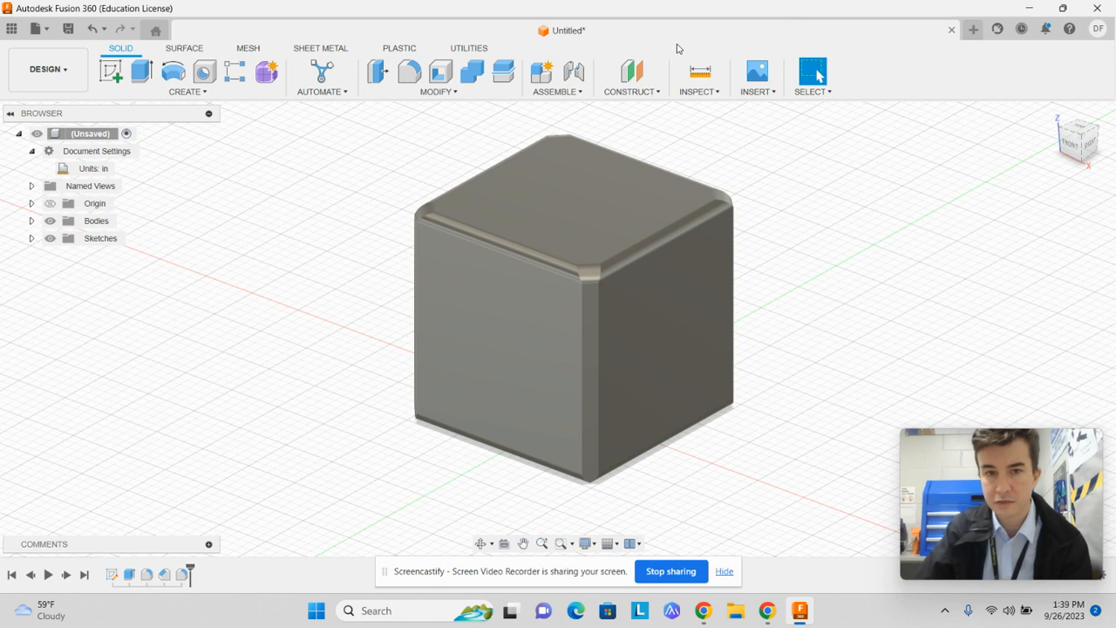
Look over the file commands and the general preferences, and leave the preferences without changing anything
{"action": "left_click", "coordinate": [37, 29]}
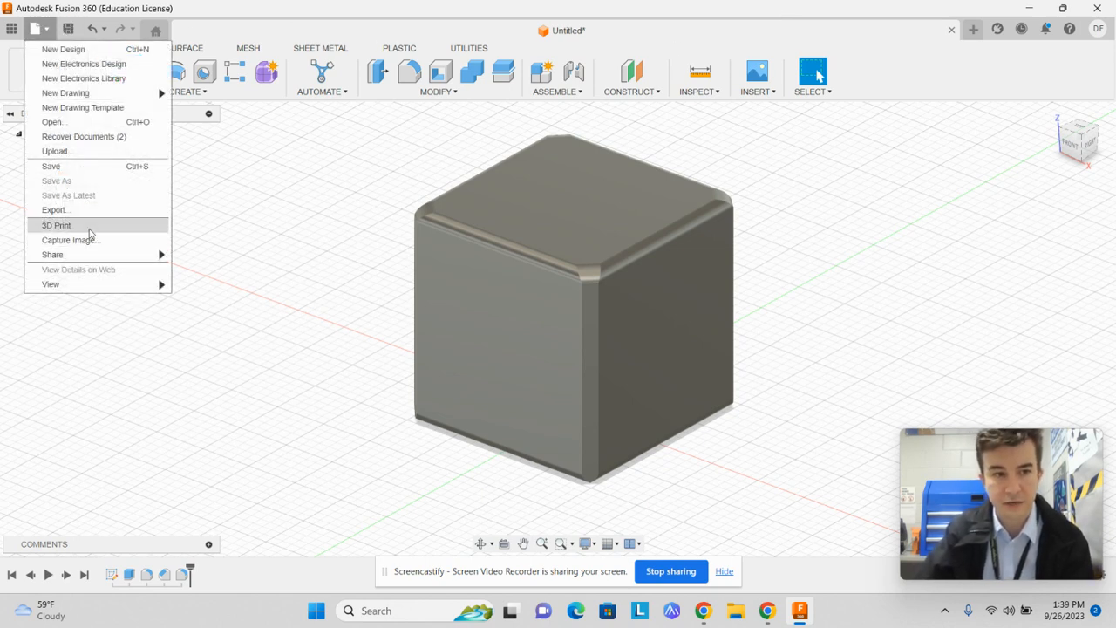
{"action": "left_click", "coordinate": [865, 33]}
{"action": "left_click", "coordinate": [1101, 29]}
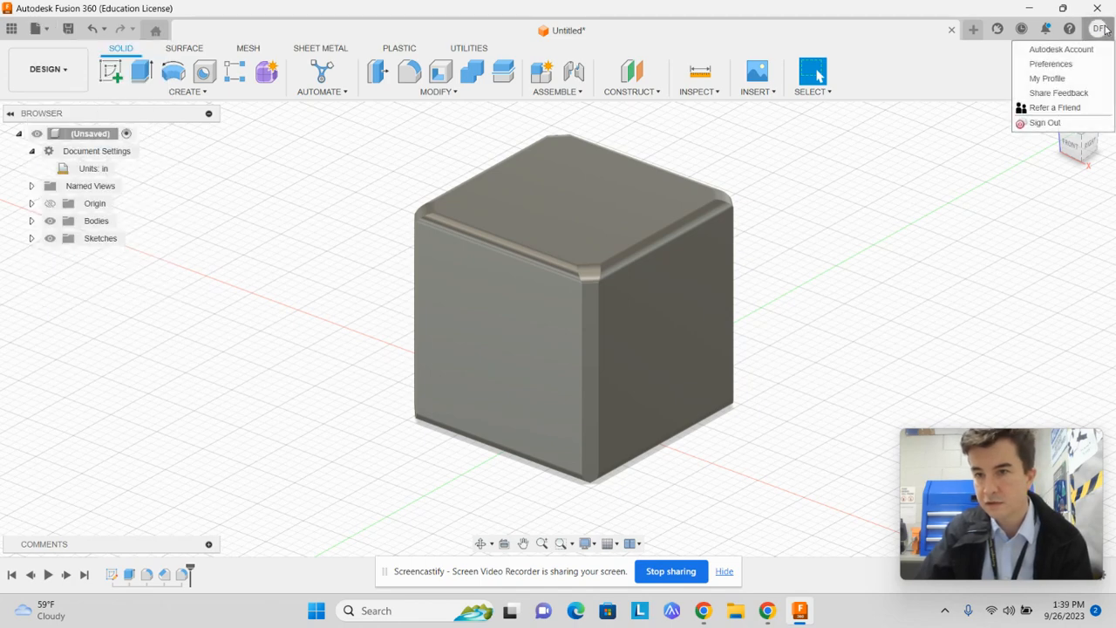
{"action": "left_click", "coordinate": [1089, 66]}
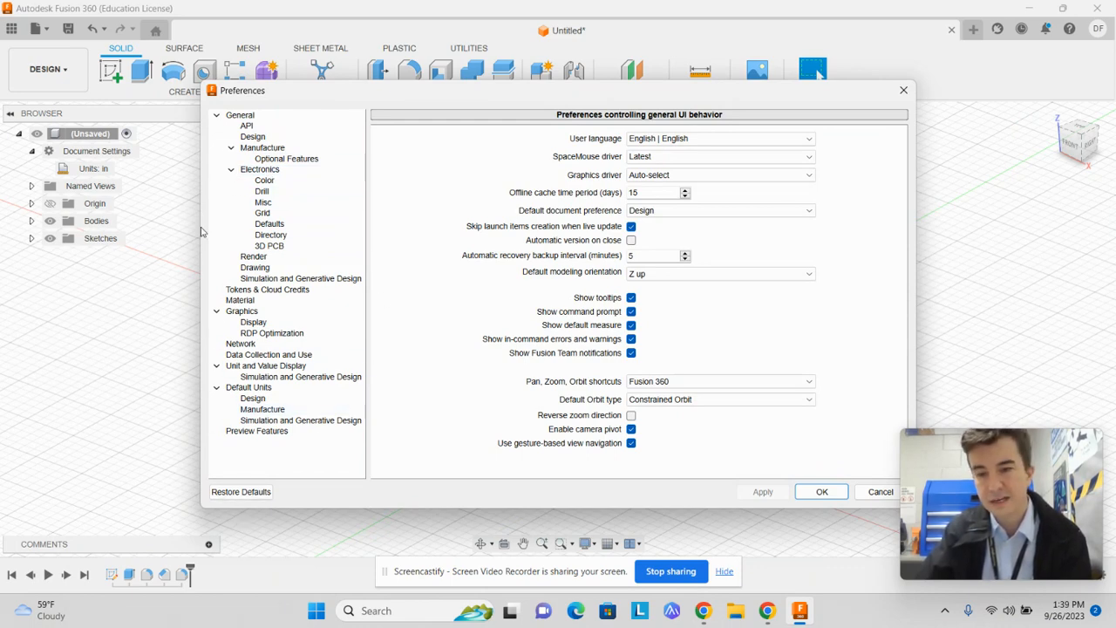
{"action": "left_click", "coordinate": [881, 492]}
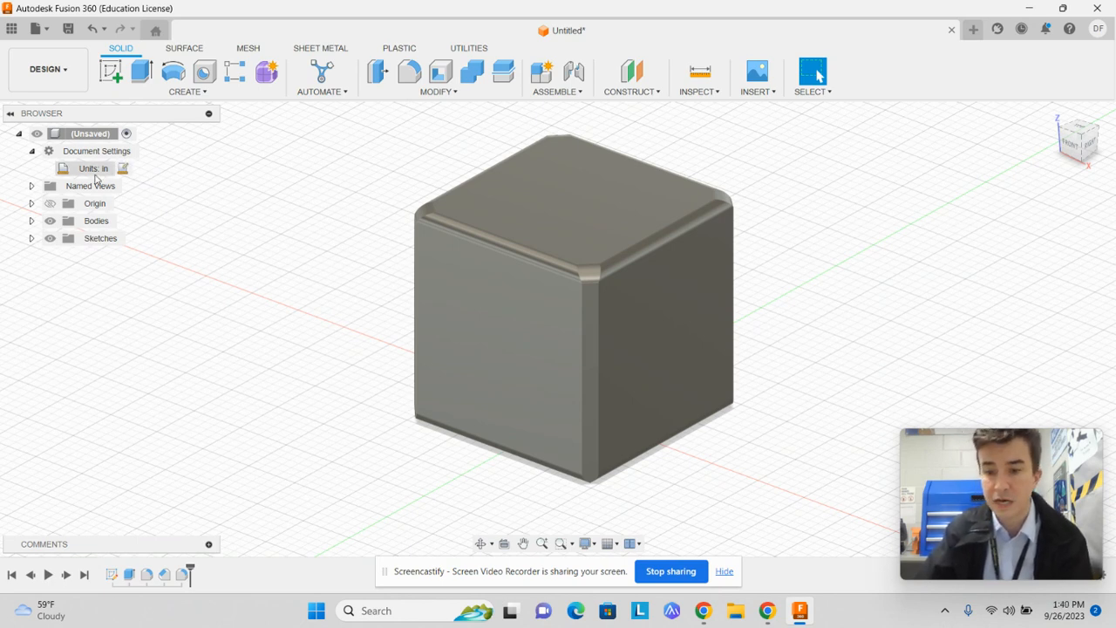
Face the cube from the front and start a new sketch on its front face
{"action": "left_click", "coordinate": [1072, 147]}
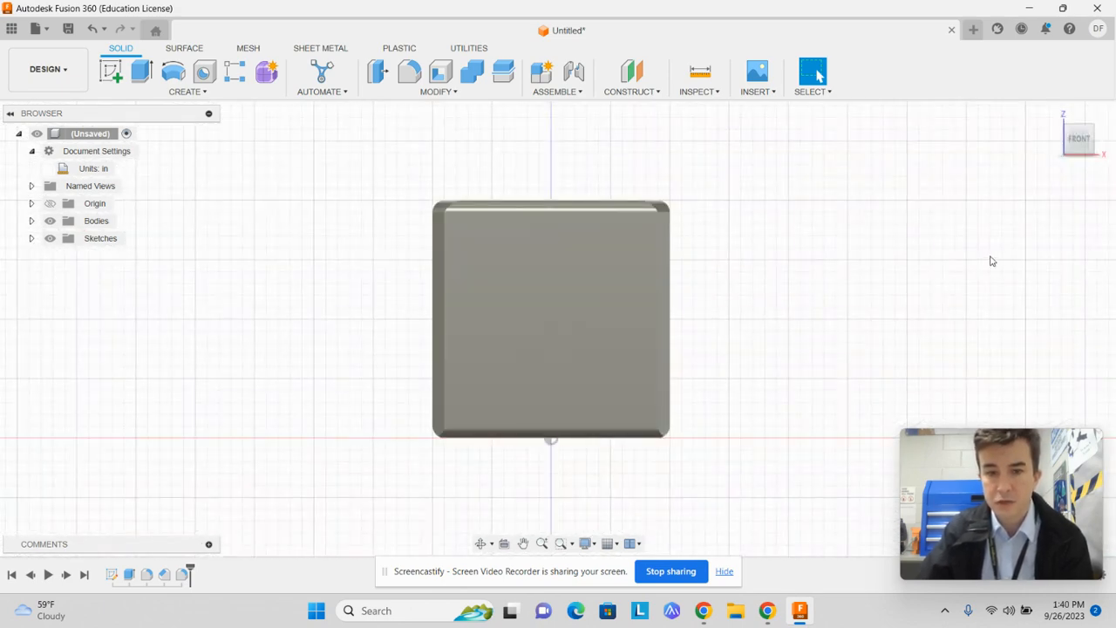
{"action": "left_click", "coordinate": [514, 272]}
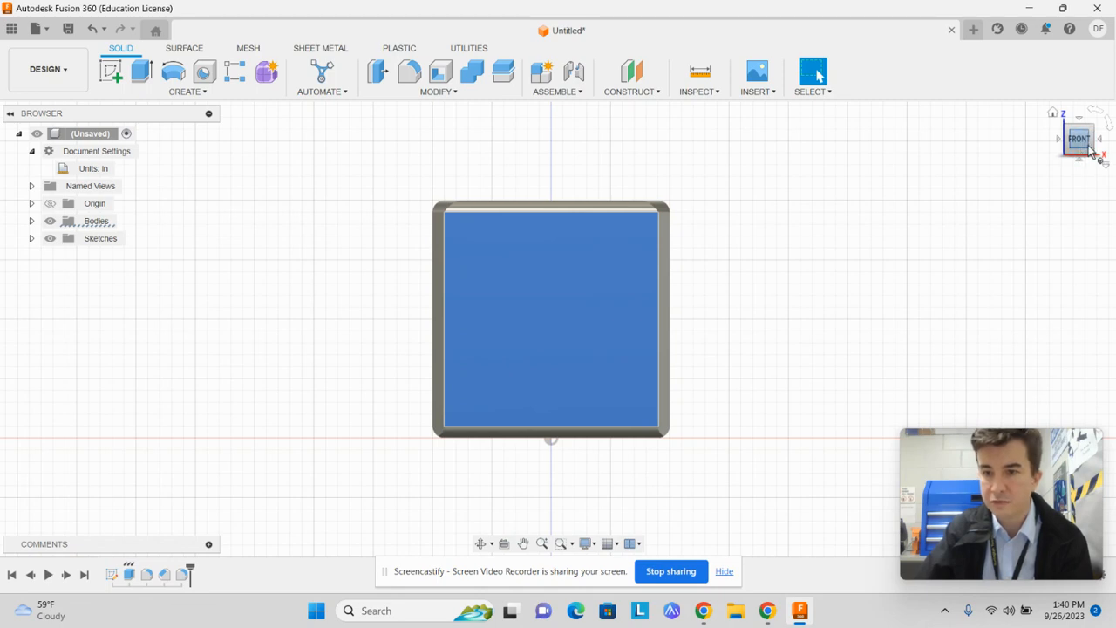
{"action": "left_click", "coordinate": [111, 69]}
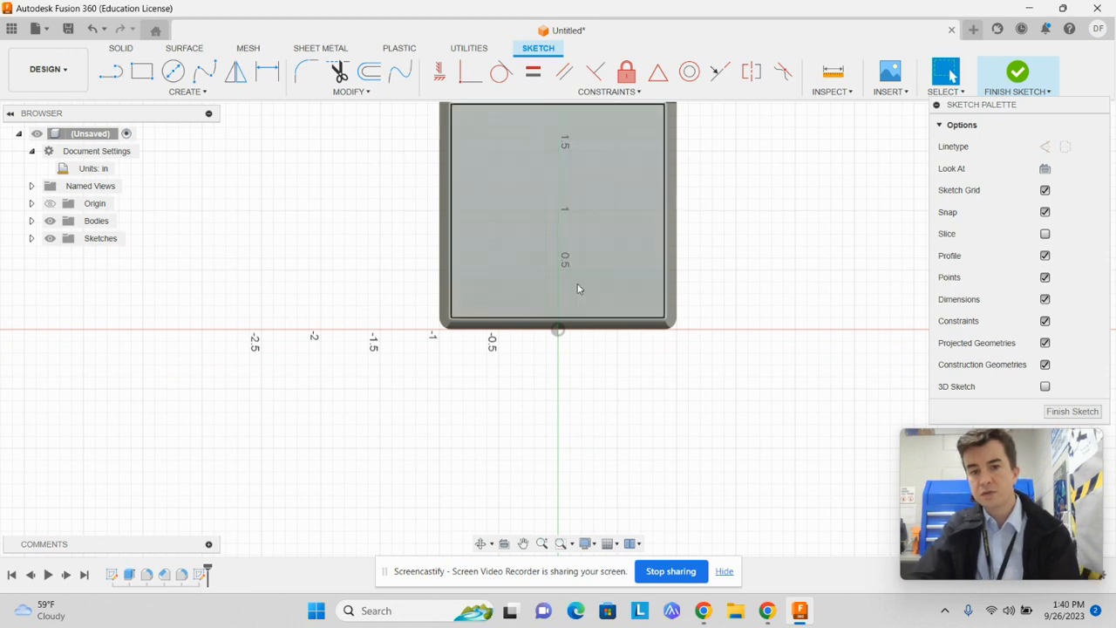
Place a rectangular text frame across most of the cube's front face and enter the text F
{"action": "scroll", "coordinate": [574, 266], "scroll_direction": "down", "scroll_amount": 2}
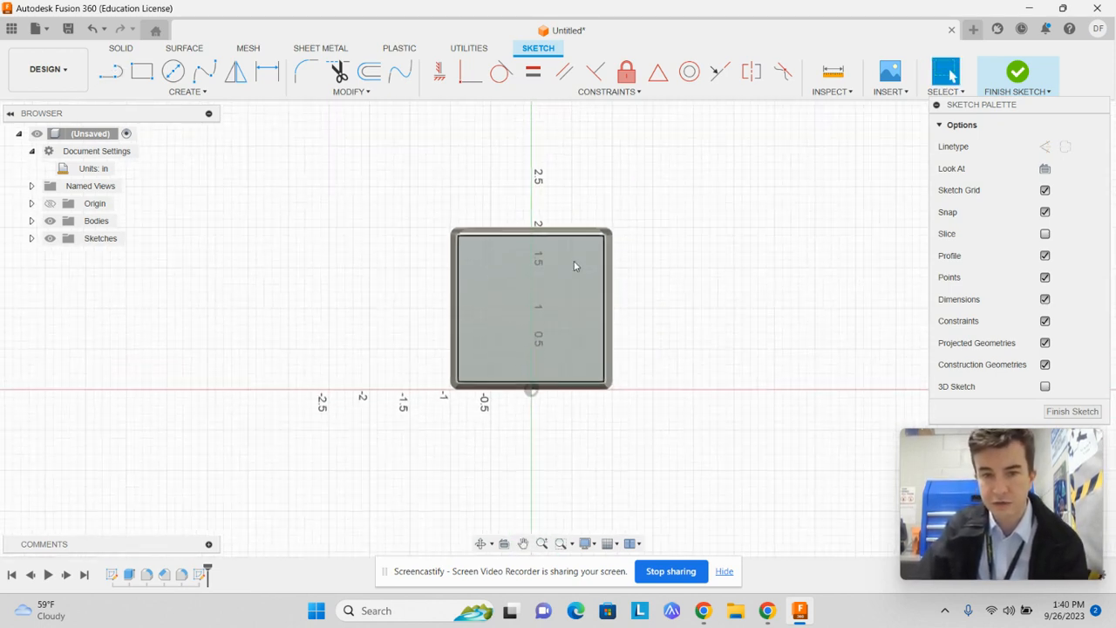
{"action": "scroll", "coordinate": [578, 264], "scroll_direction": "up", "scroll_amount": 4}
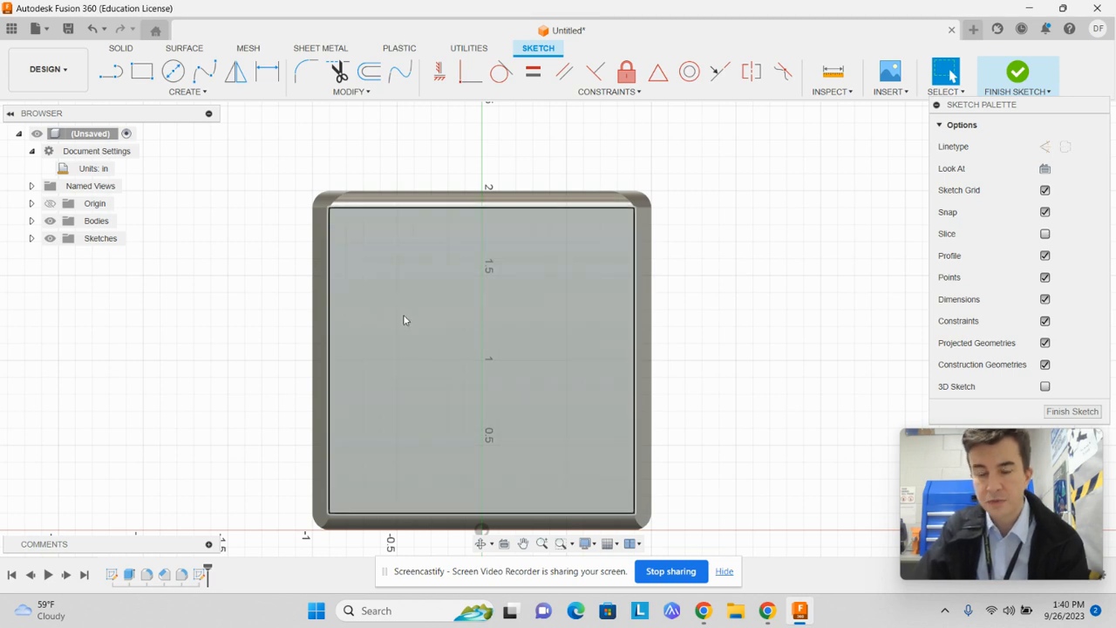
{"action": "left_click", "coordinate": [226, 94]}
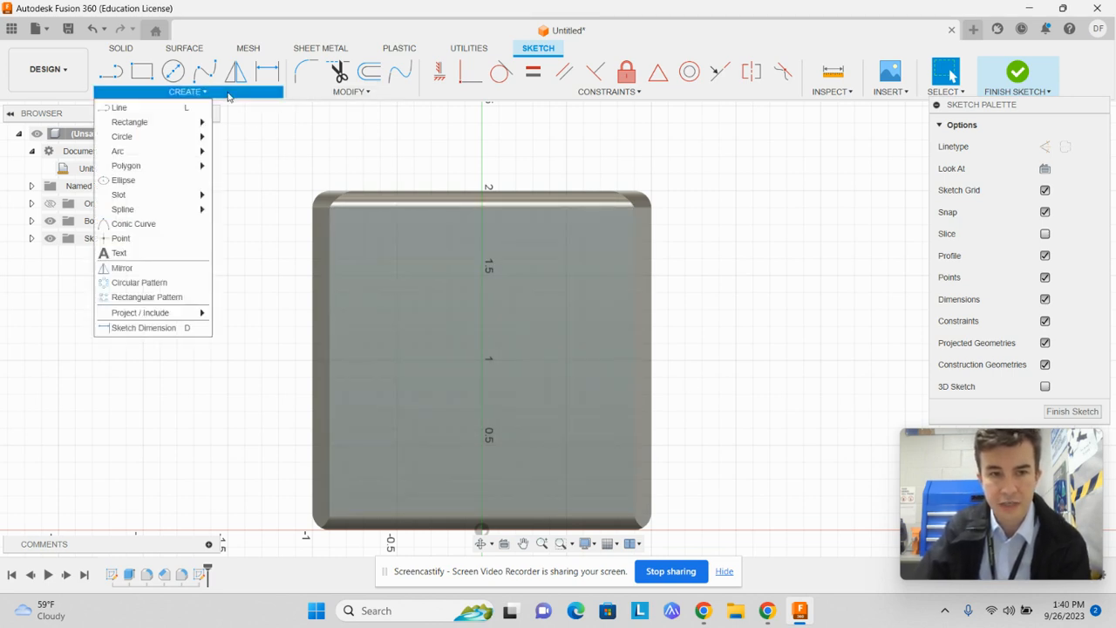
{"action": "left_click", "coordinate": [150, 253]}
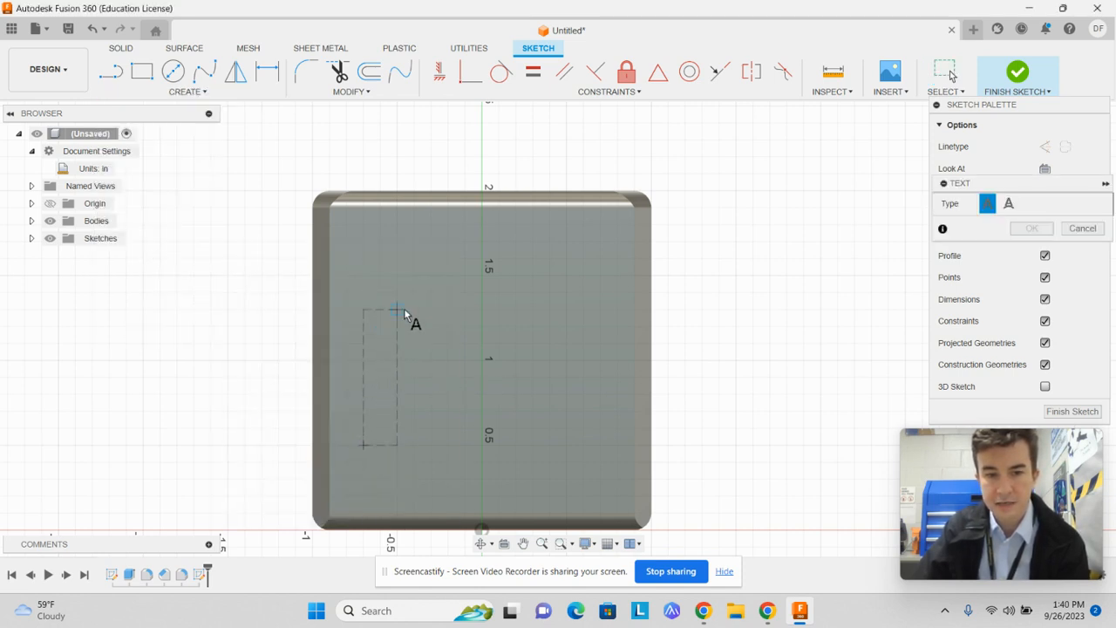
{"action": "left_click", "coordinate": [600, 243]}
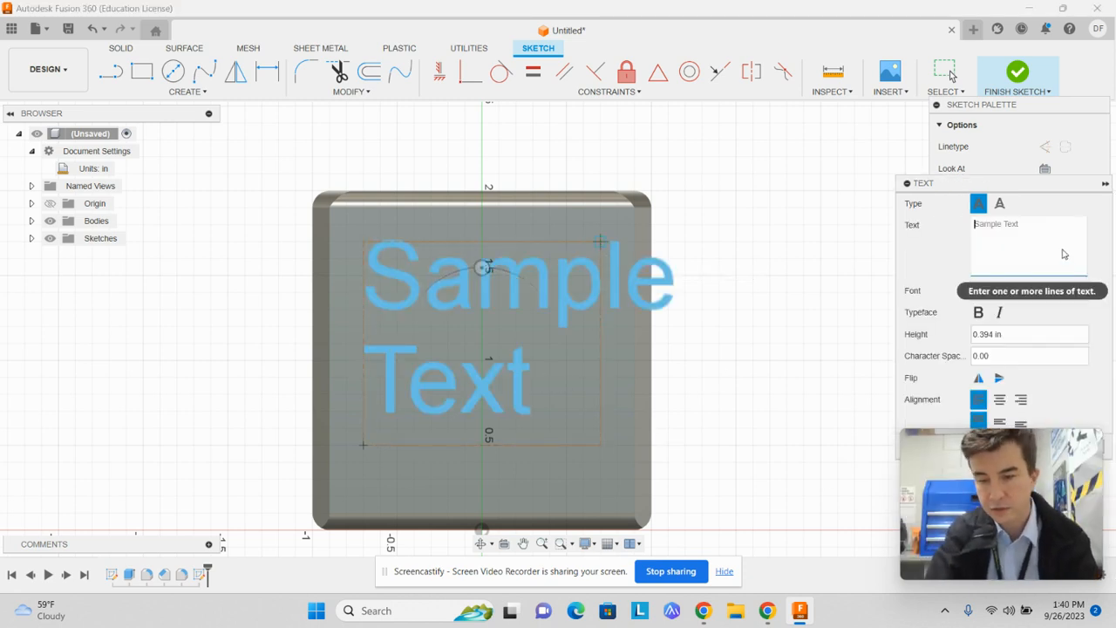
{"action": "type", "text": "F"}
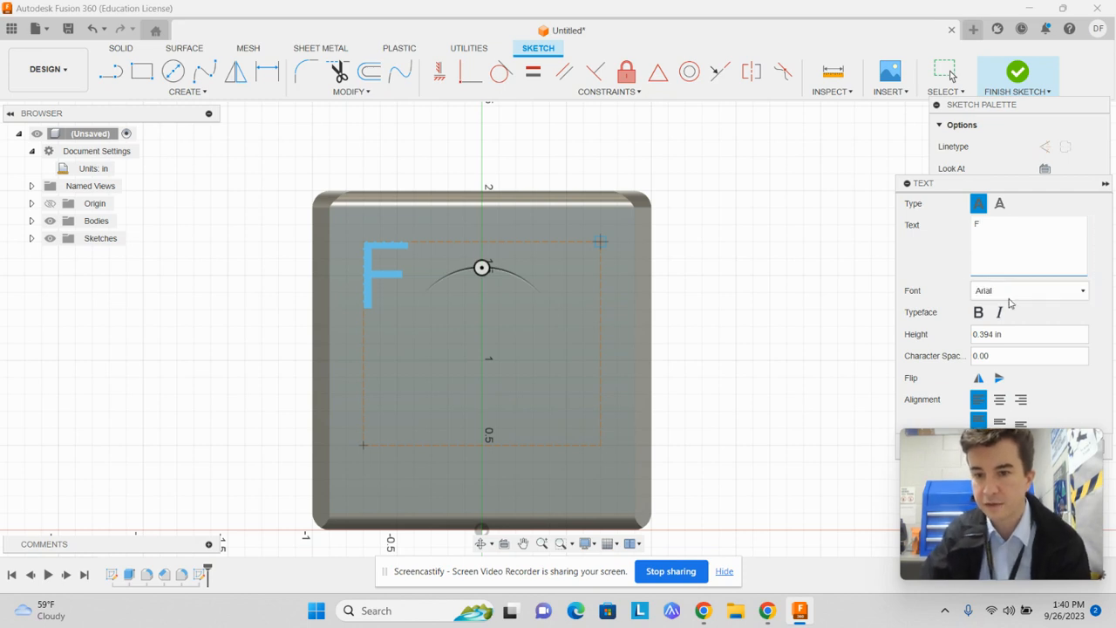
Try the Algerian font on the letter F, set the font to AcadEref, and accept the text
{"action": "left_click", "coordinate": [1026, 295]}
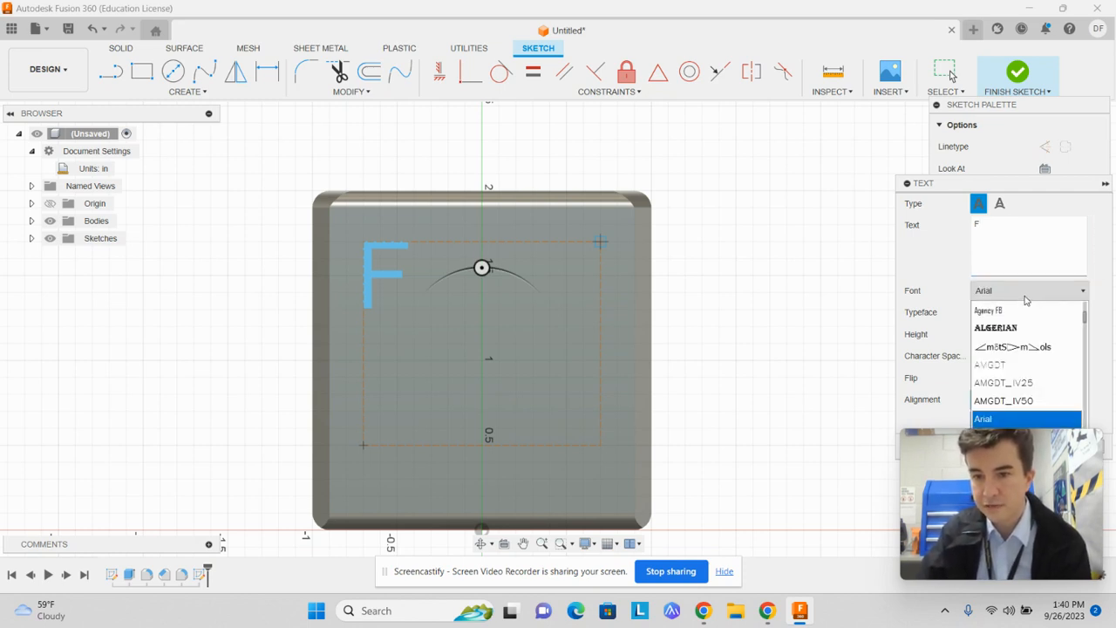
{"action": "left_click", "coordinate": [1017, 328]}
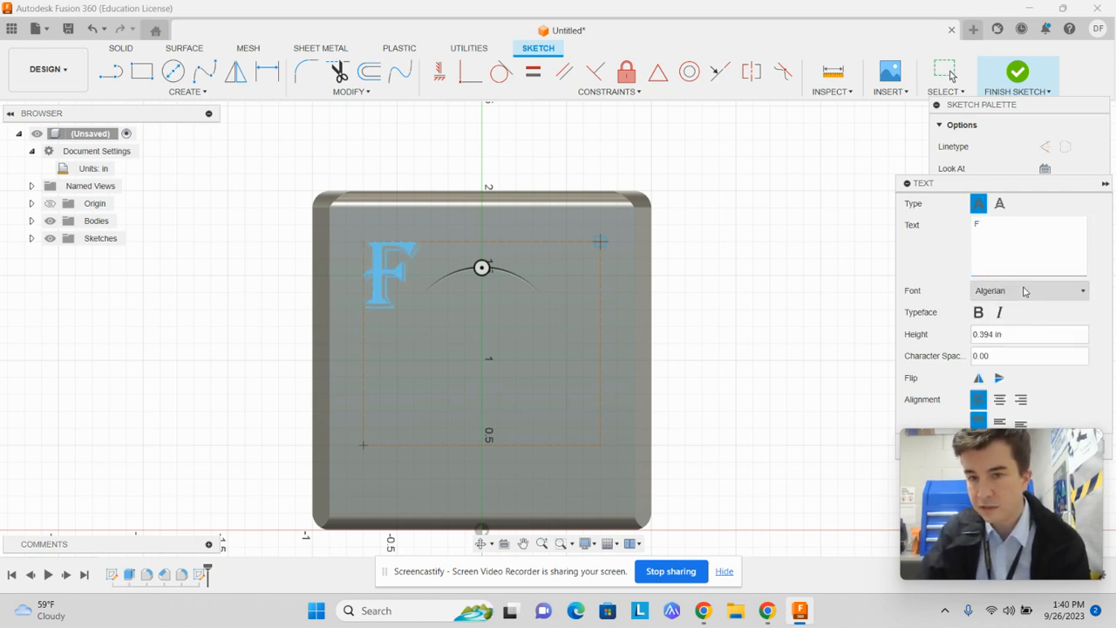
{"action": "left_click", "coordinate": [1026, 291]}
{"action": "left_click", "coordinate": [1025, 291]}
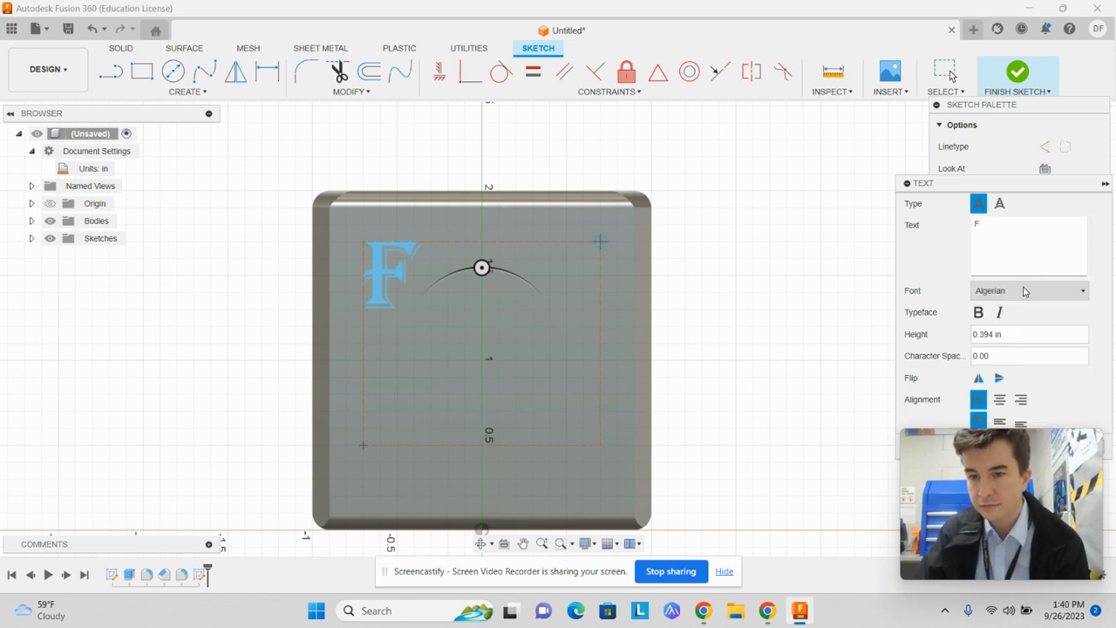
{"action": "left_click", "coordinate": [1025, 293]}
{"action": "left_click", "coordinate": [1025, 293]}
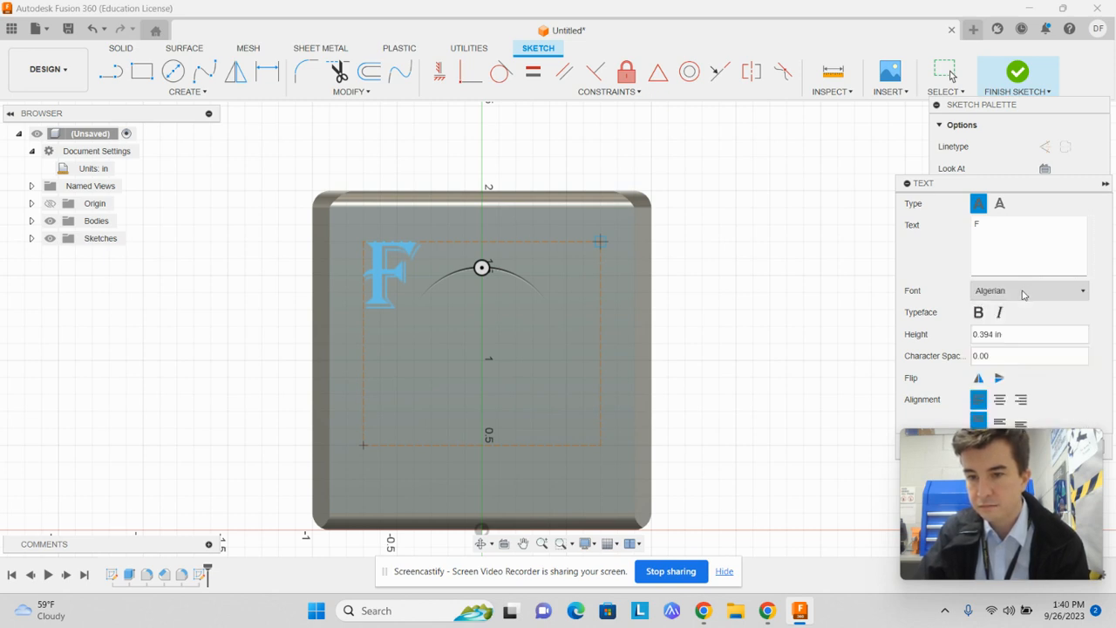
{"action": "left_click", "coordinate": [1025, 292]}
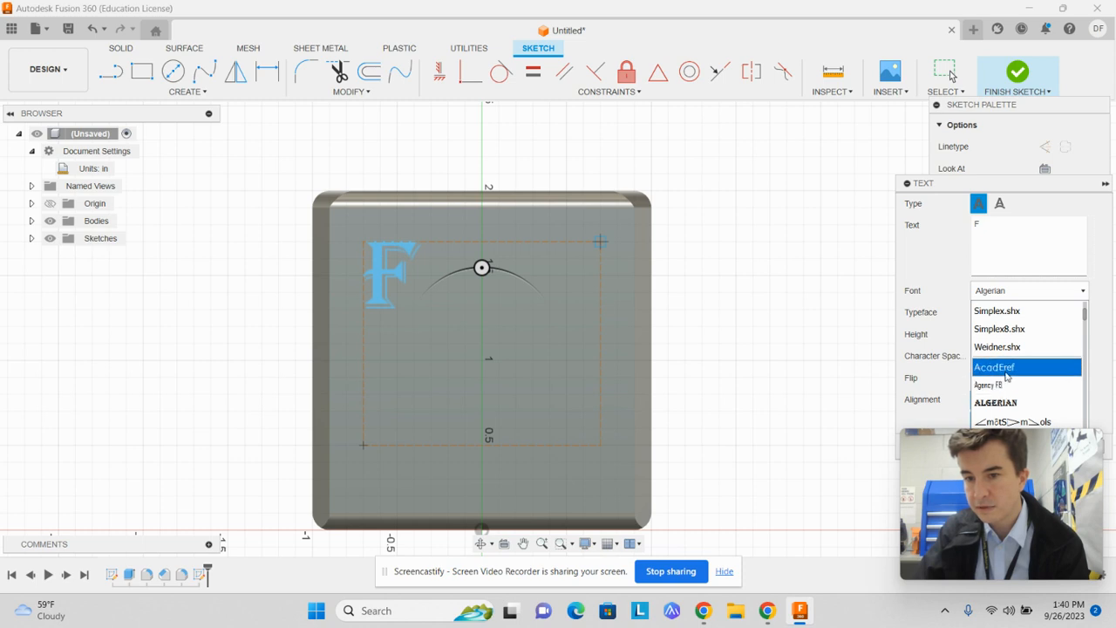
{"action": "left_click", "coordinate": [1006, 368]}
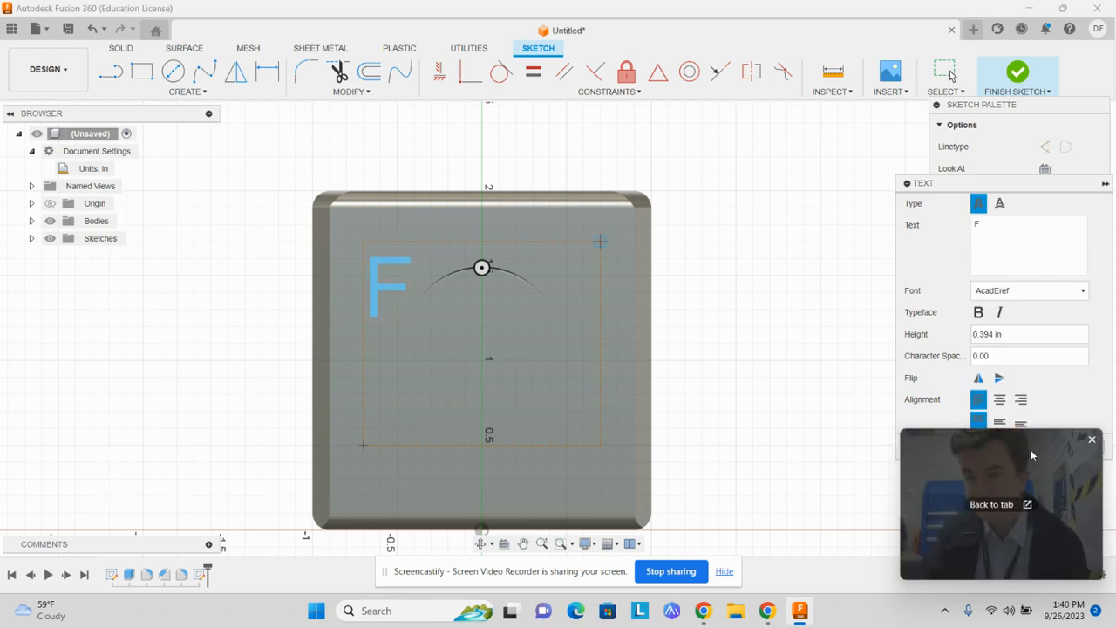
{"action": "left_click_drag", "start_coordinate": [1032, 454], "coordinate": [155, 59]}
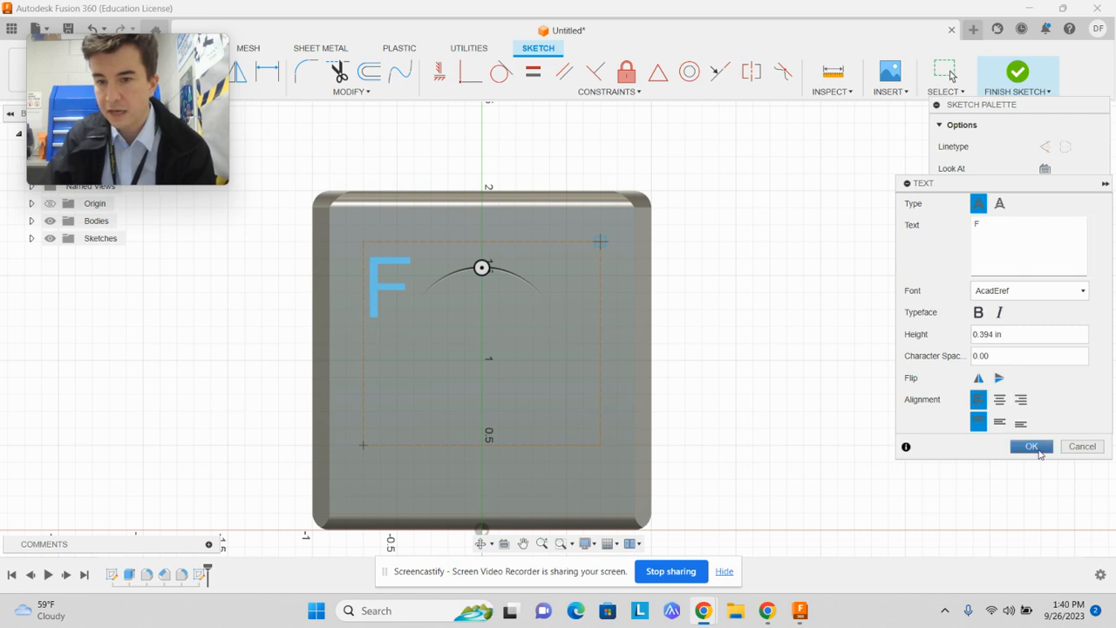
{"action": "left_click", "coordinate": [1032, 447]}
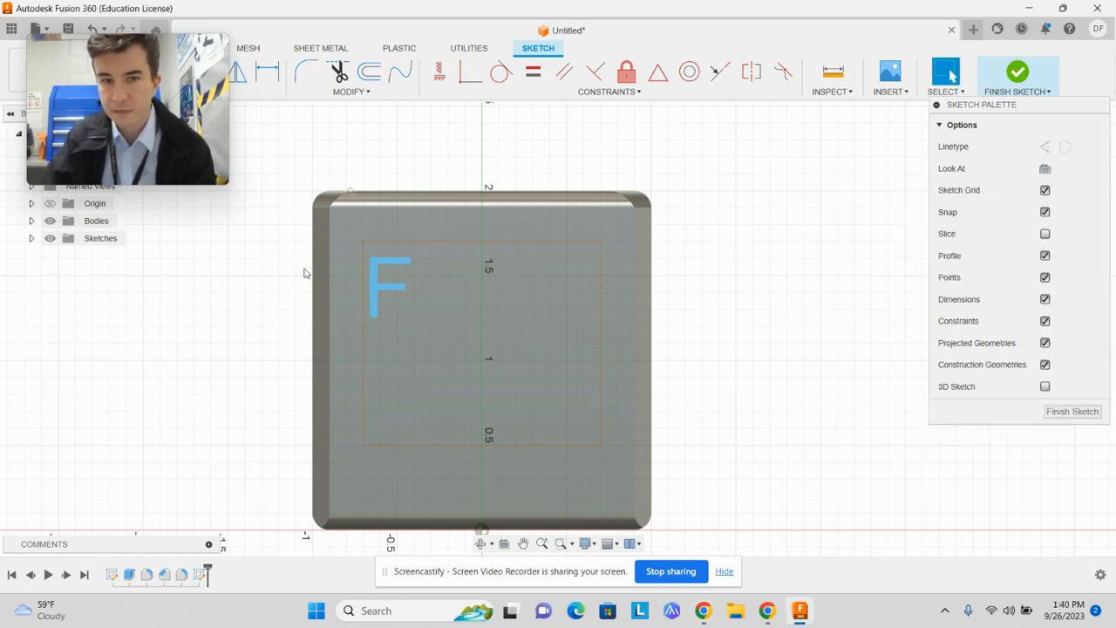
Shrink the text frame tightly around the F and move it upright to the centre of the front face
{"action": "left_click", "coordinate": [390, 283]}
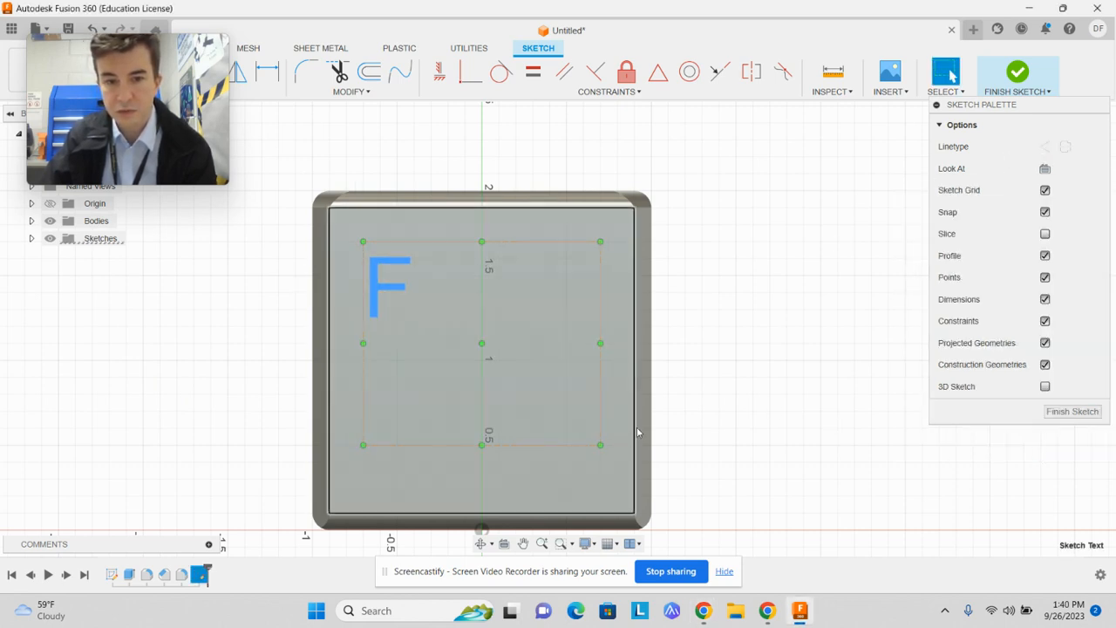
{"action": "left_click_drag", "start_coordinate": [600, 444], "coordinate": [423, 324]}
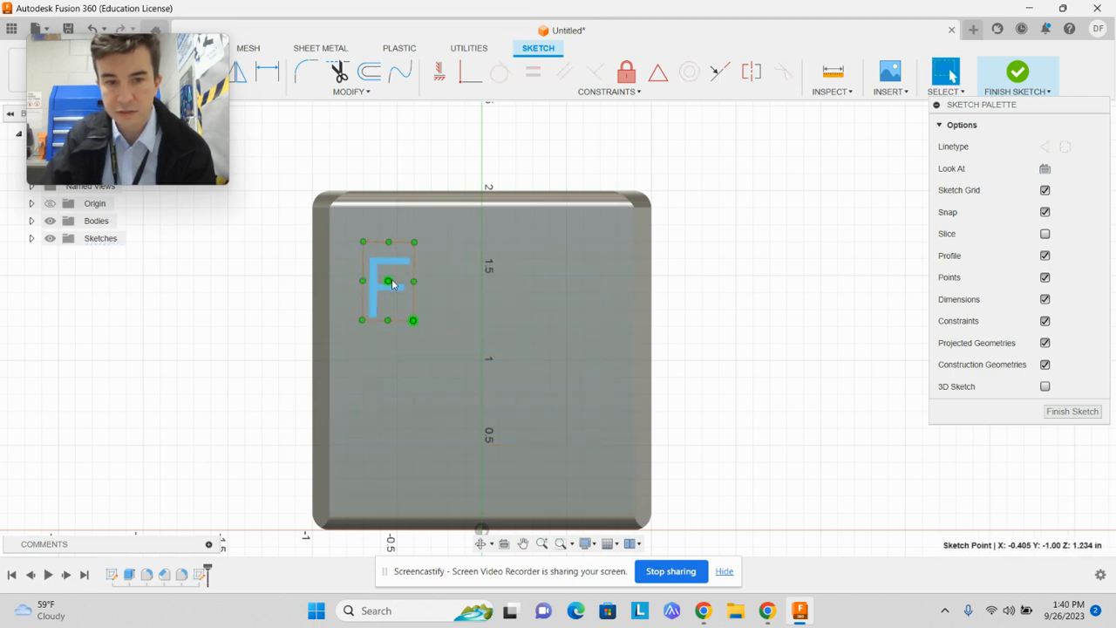
{"action": "mouse_move", "coordinate": [391, 283]}
{"action": "left_mouse_down"}
{"action": "mouse_move", "coordinate": [469, 329]}
{"action": "mouse_move", "coordinate": [489, 352]}
{"action": "mouse_move", "coordinate": [482, 365]}
{"action": "left_mouse_up"}
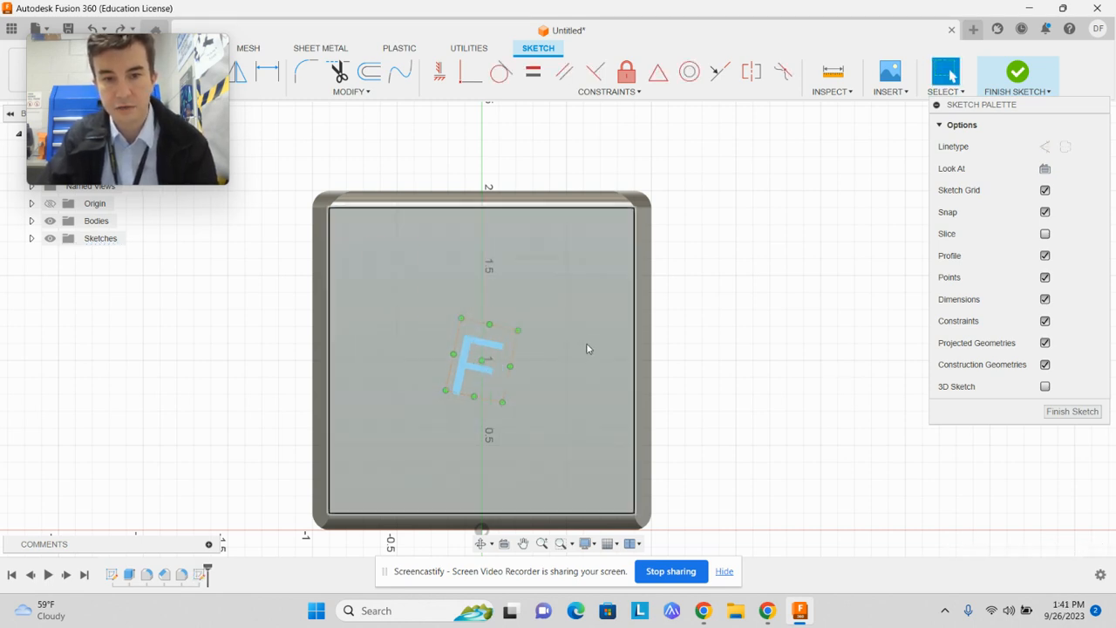
{"action": "key", "text": "ctrl+z"}
{"action": "mouse_move", "coordinate": [375, 294]}
{"action": "left_mouse_down"}
{"action": "mouse_move", "coordinate": [485, 356]}
{"action": "mouse_move", "coordinate": [471, 364]}
{"action": "mouse_move", "coordinate": [464, 333]}
{"action": "left_mouse_up"}
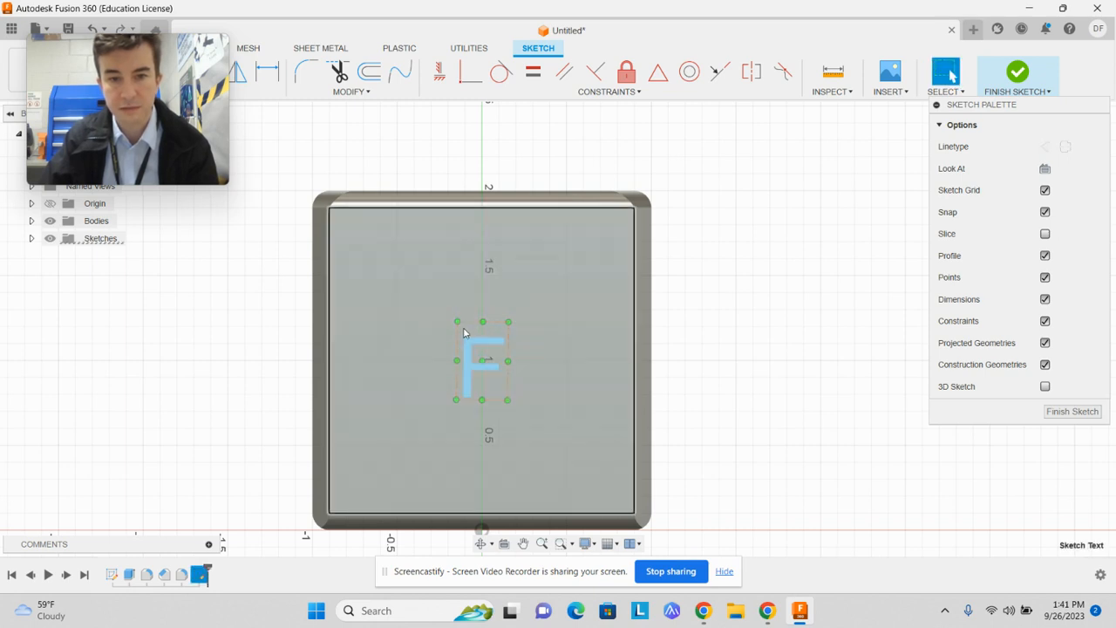
Finish the sketch and stretch the text frame's upper-left corner outward toward the face's upper-left area
{"action": "left_click", "coordinate": [1029, 77]}
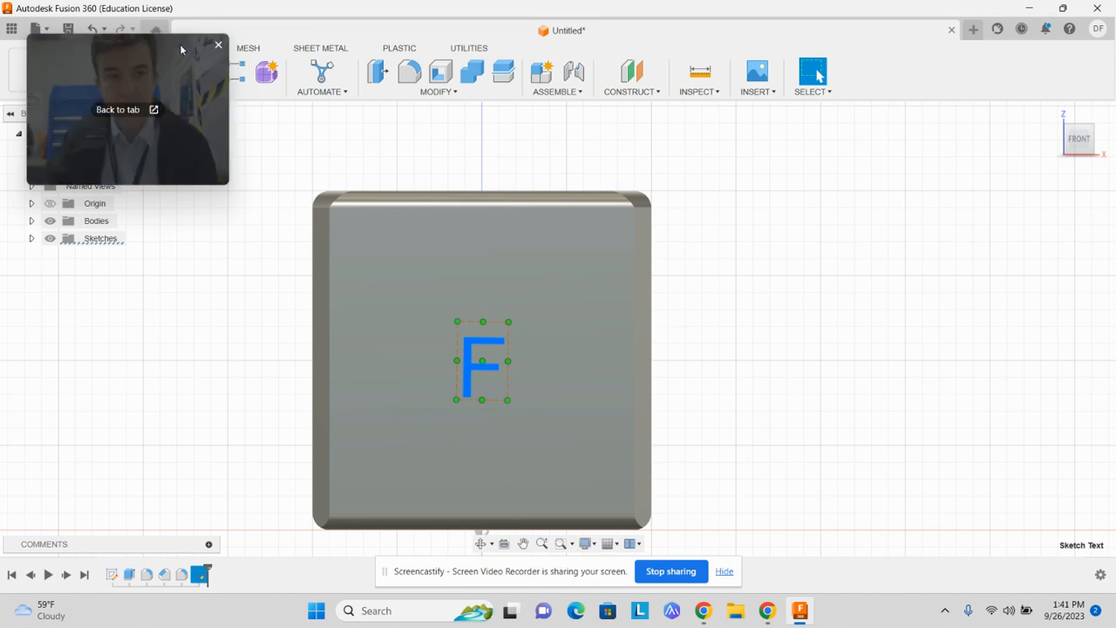
{"action": "left_click_drag", "start_coordinate": [117, 70], "coordinate": [952, 184]}
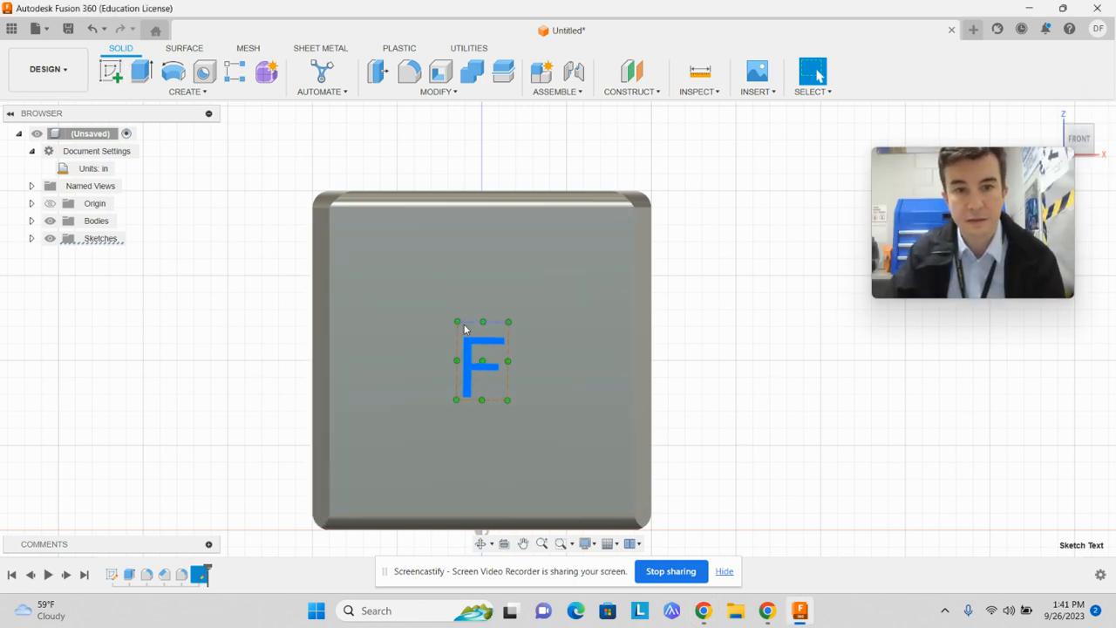
{"action": "left_click_drag", "start_coordinate": [458, 323], "coordinate": [366, 251]}
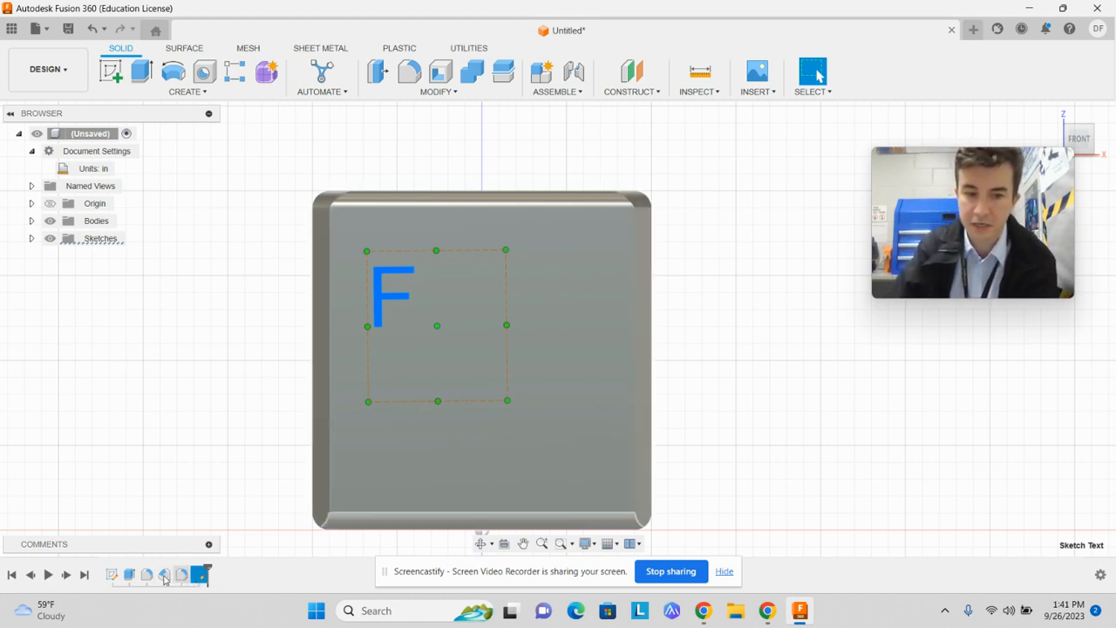
Roll the design history back past the text sketch and the earlier edge features, and return it to the end
{"action": "left_click_drag", "start_coordinate": [208, 568], "coordinate": [185, 563]}
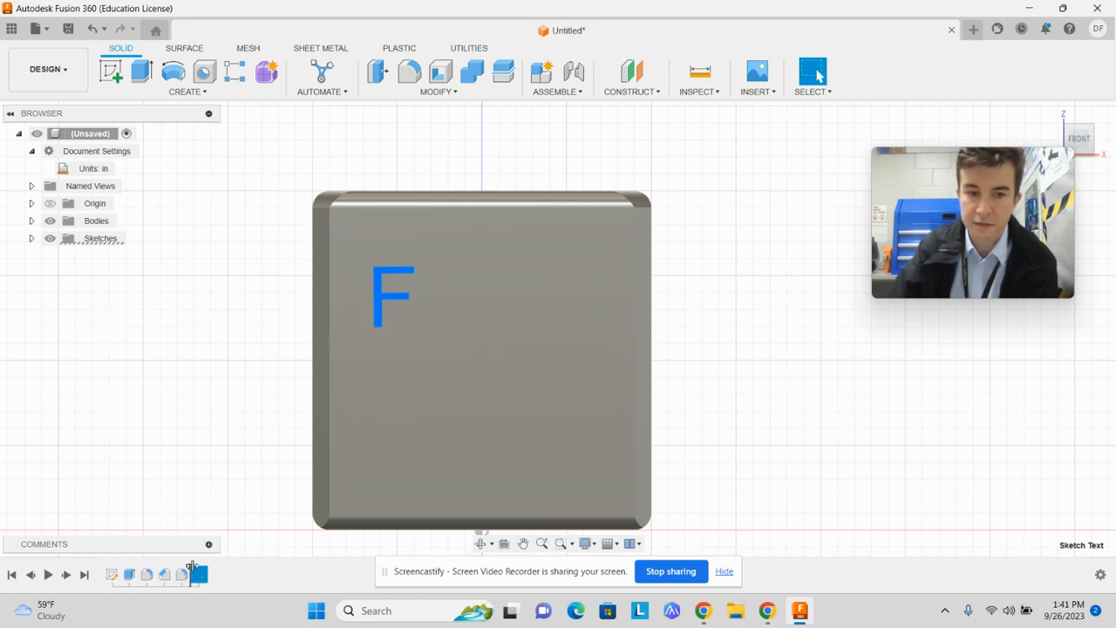
{"action": "left_click_drag", "start_coordinate": [191, 569], "coordinate": [175, 569]}
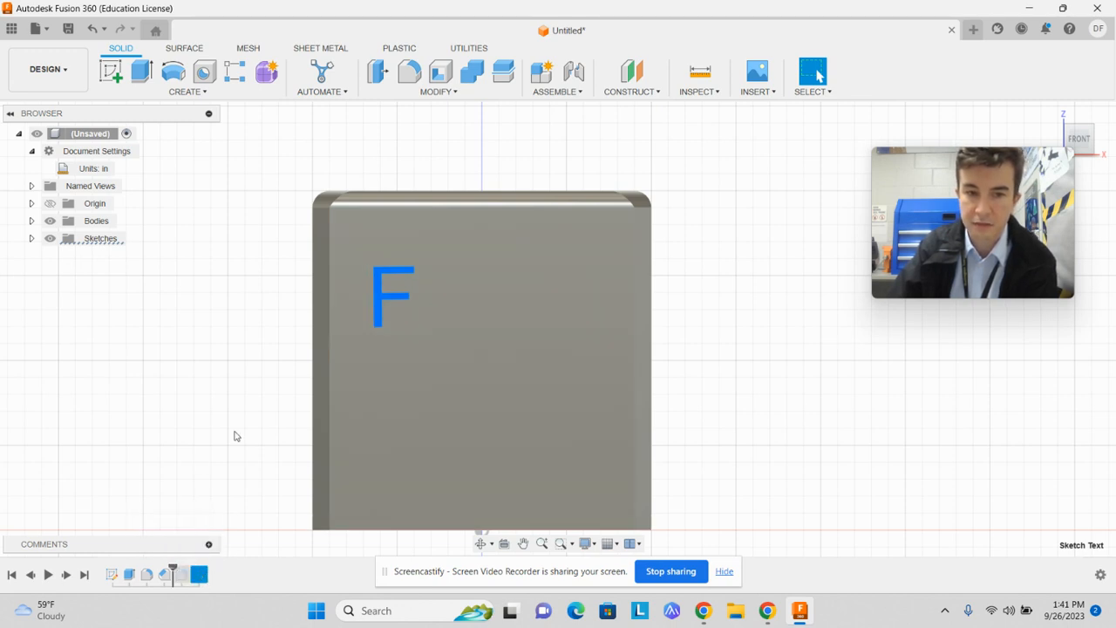
{"action": "left_click", "coordinate": [235, 396]}
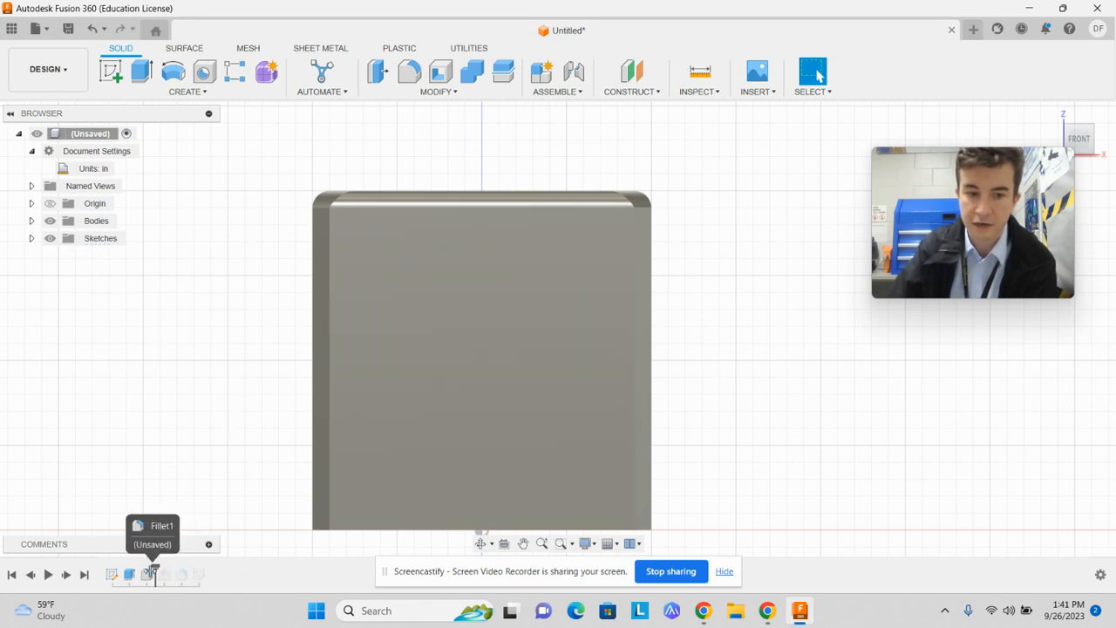
{"action": "left_click_drag", "start_coordinate": [173, 571], "coordinate": [209, 571]}
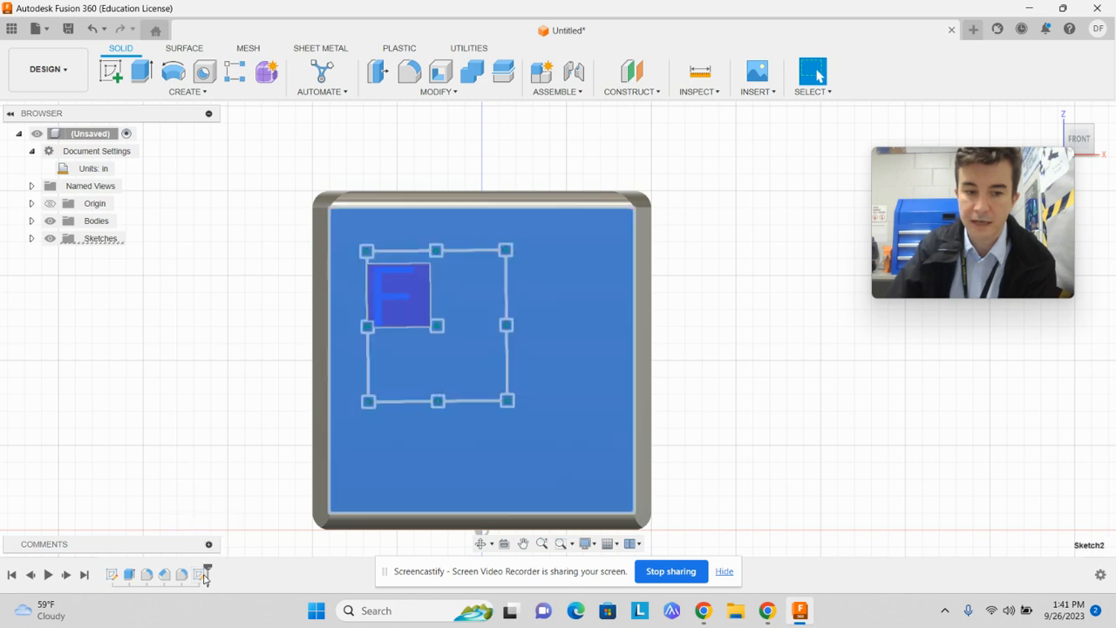
Reopen the text sketch for editing and set the height of the letter F to 1.75 in
{"action": "right_click", "coordinate": [204, 577]}
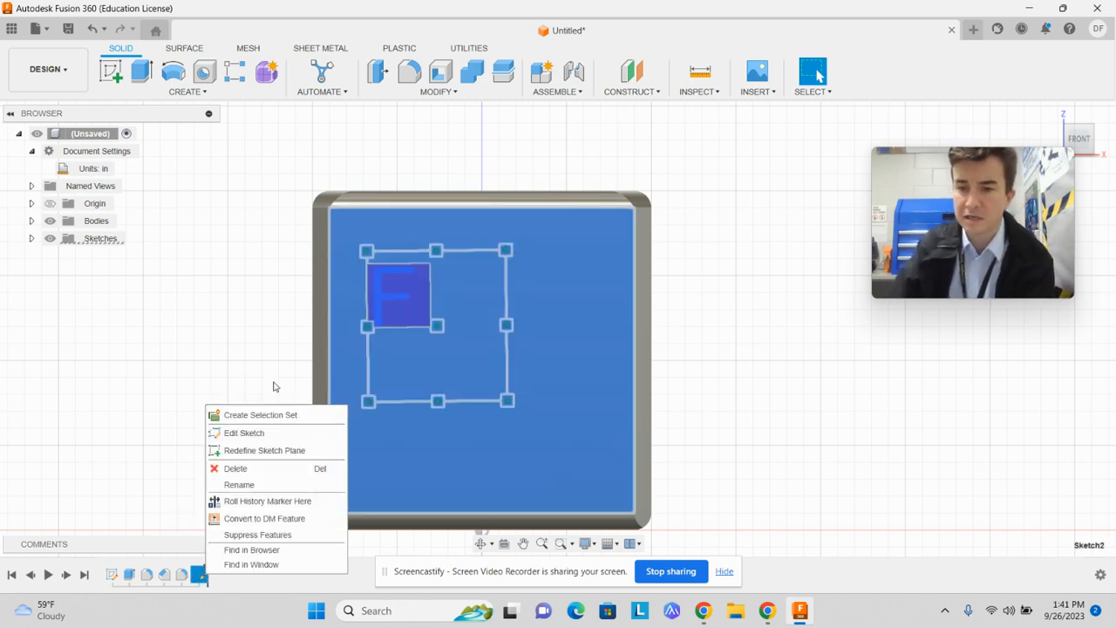
{"action": "left_click", "coordinate": [259, 433]}
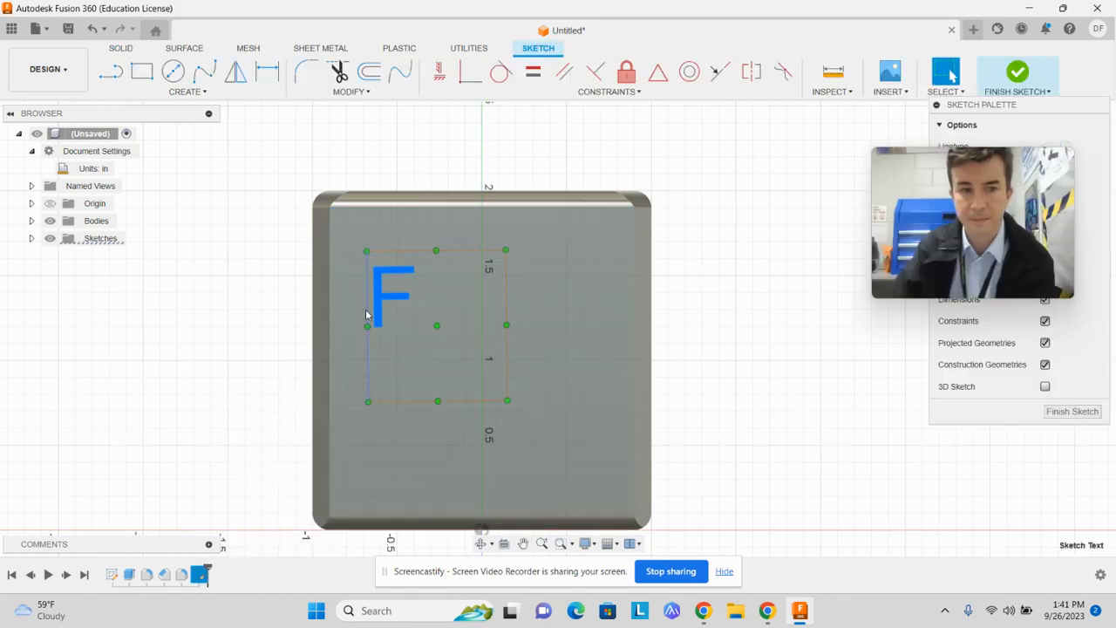
{"action": "double_click", "coordinate": [380, 321]}
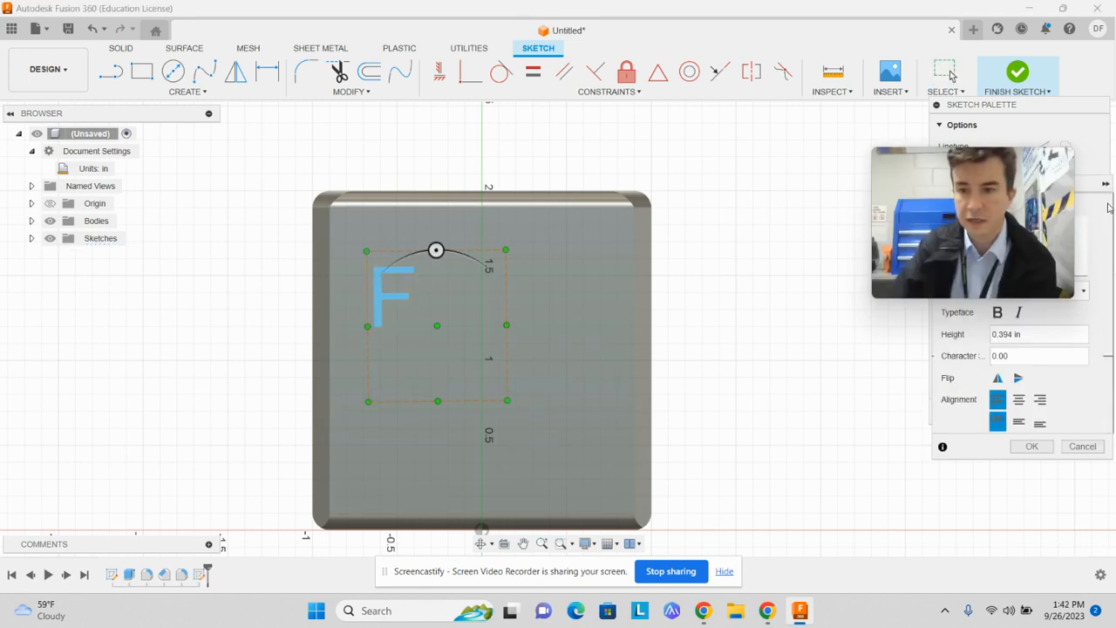
{"action": "mouse_move", "coordinate": [996, 161]}
{"action": "left_mouse_down"}
{"action": "mouse_move", "coordinate": [343, 104]}
{"action": "mouse_move", "coordinate": [240, 139]}
{"action": "left_mouse_up"}
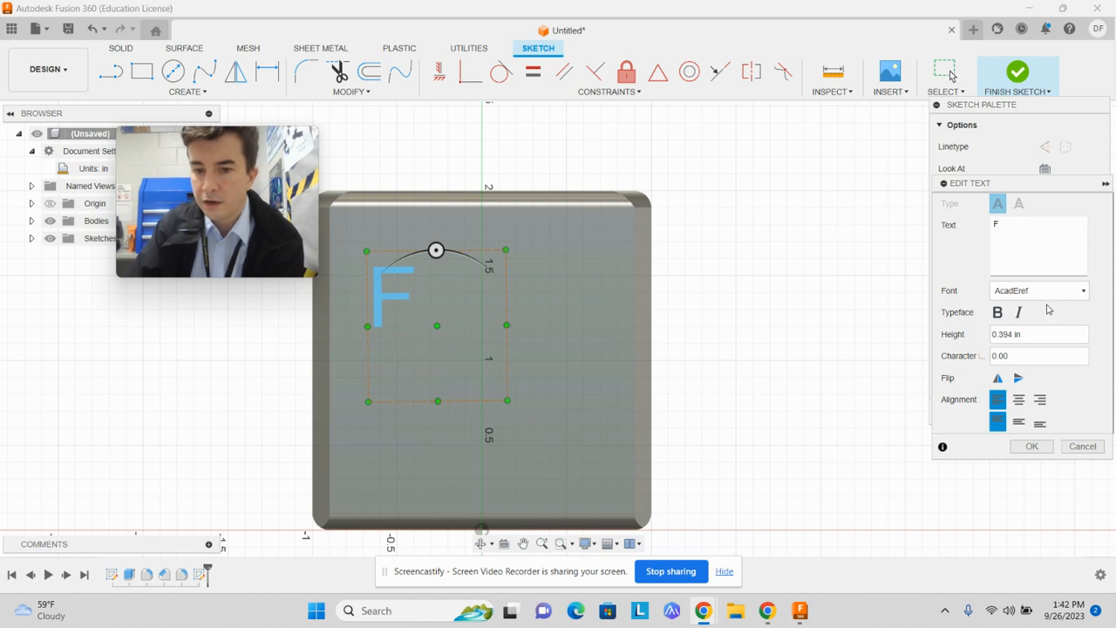
{"action": "left_click", "coordinate": [1071, 334]}
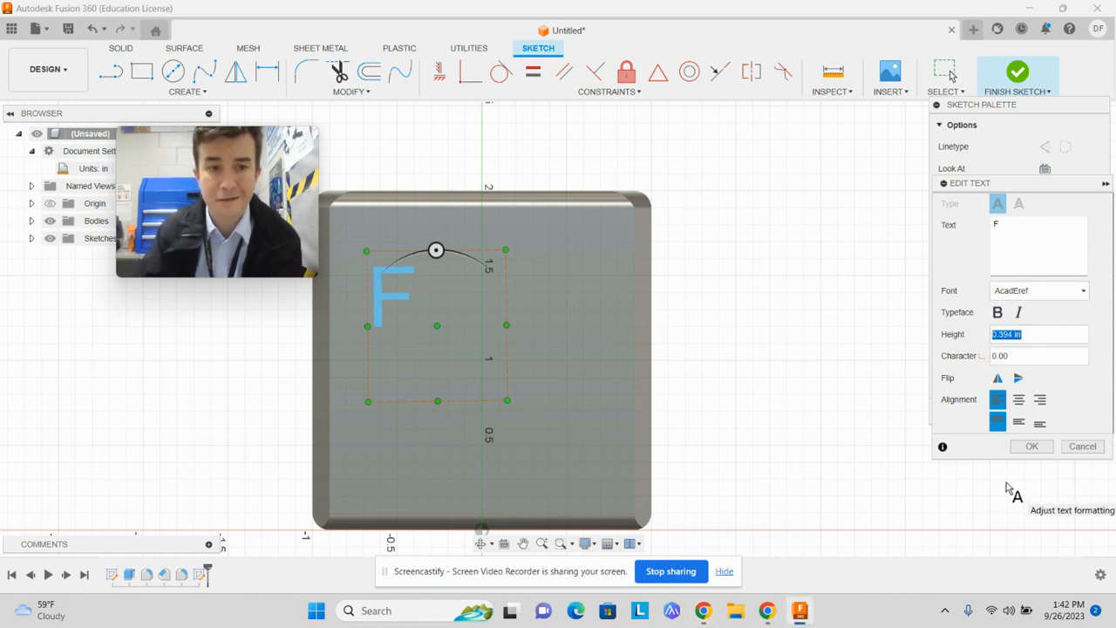
{"action": "type", "text": "1.75"}
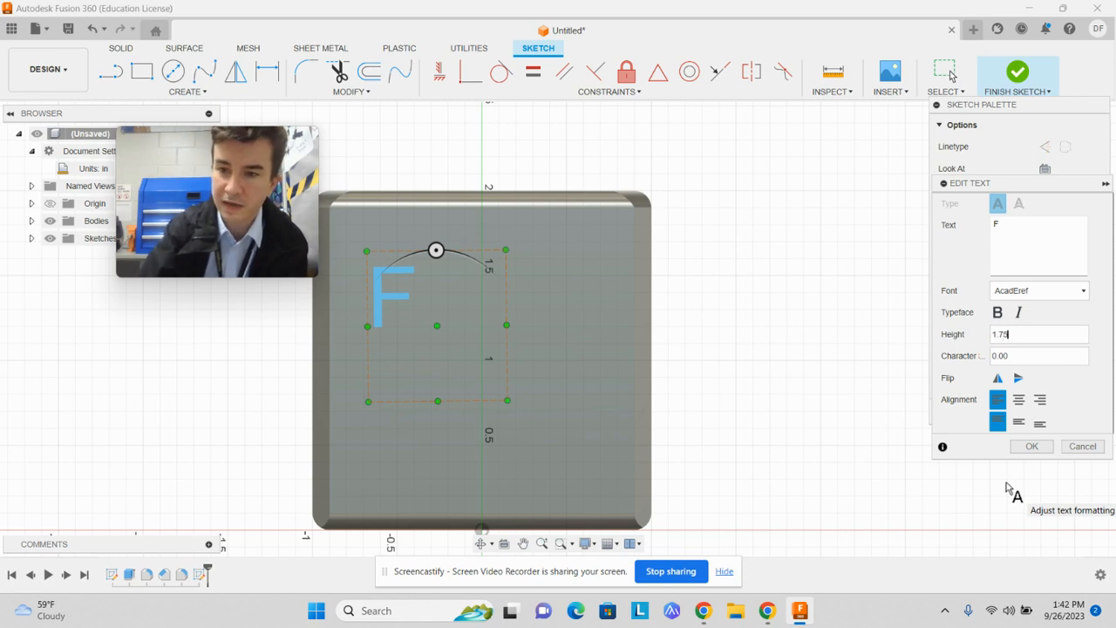
{"action": "key", "text": "Return"}
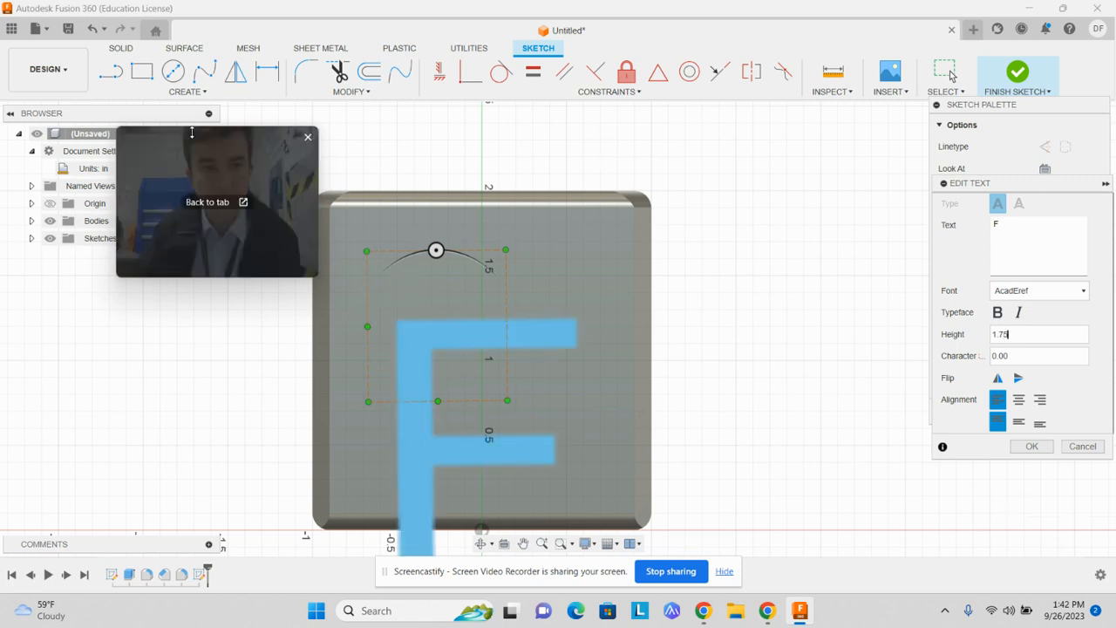
{"action": "left_click", "coordinate": [1032, 447]}
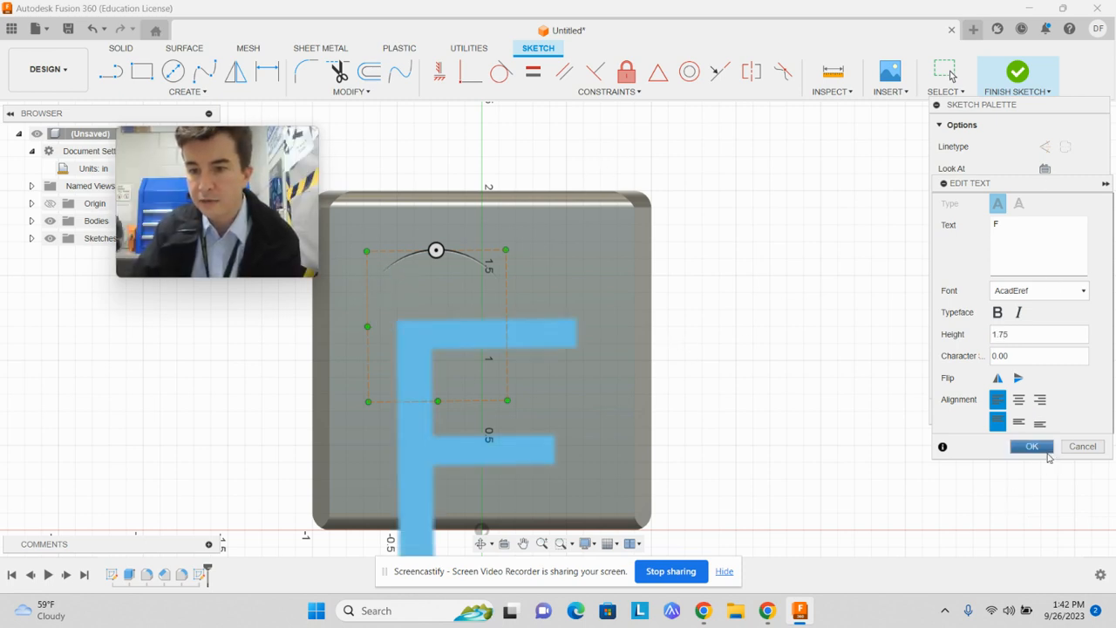
Try to reposition the enlarged F by pulling its text frame's right edge upward, and undo the move
{"action": "left_click_drag", "start_coordinate": [506, 284], "coordinate": [514, 254]}
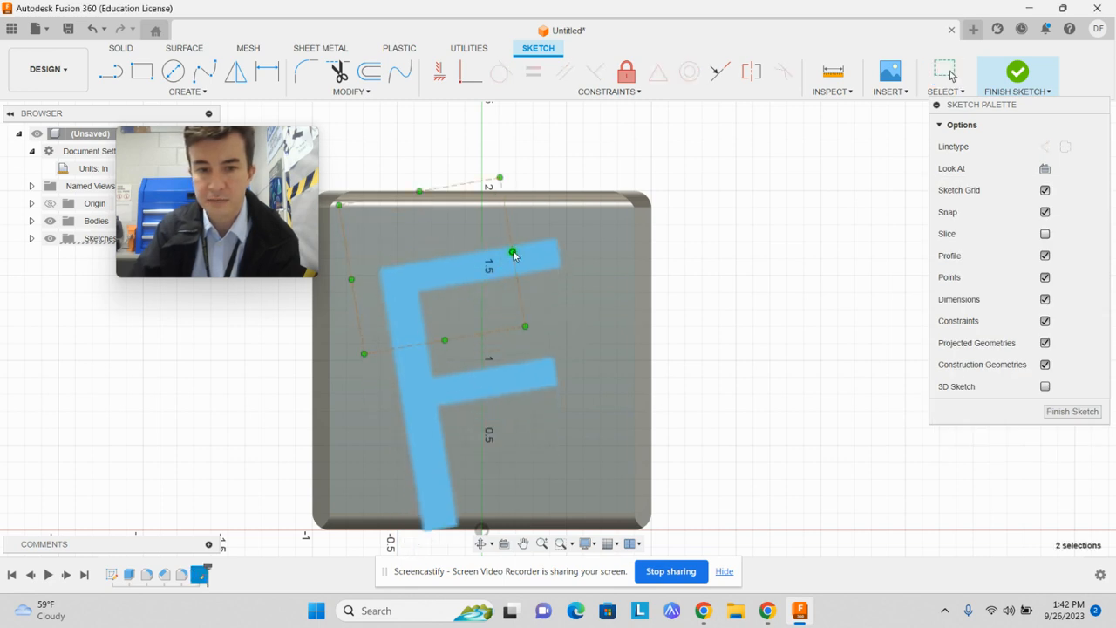
{"action": "key", "text": "ctrl+z"}
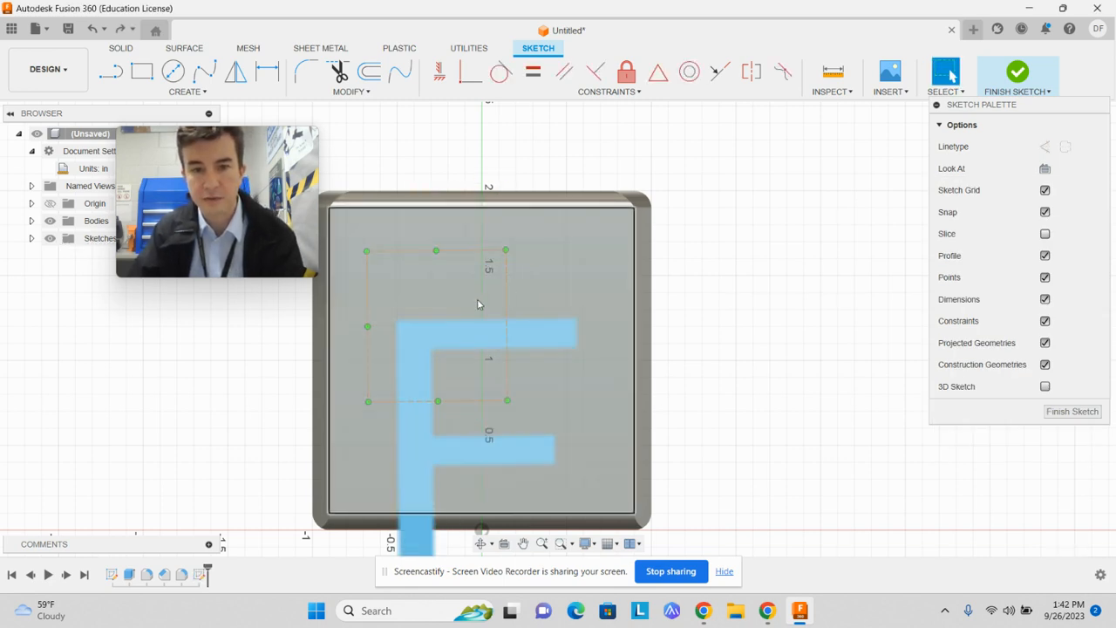
Move the letter F upward so it fits within the cube's front face, and finish the sketch
{"action": "left_click_drag", "start_coordinate": [409, 357], "coordinate": [415, 281]}
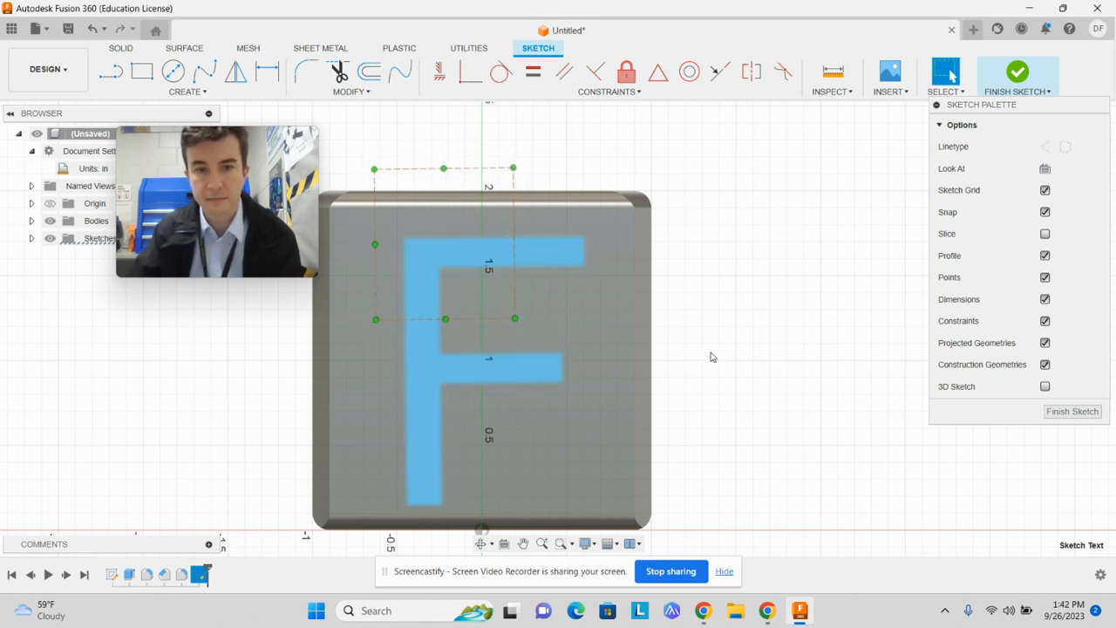
{"action": "left_click", "coordinate": [1018, 73]}
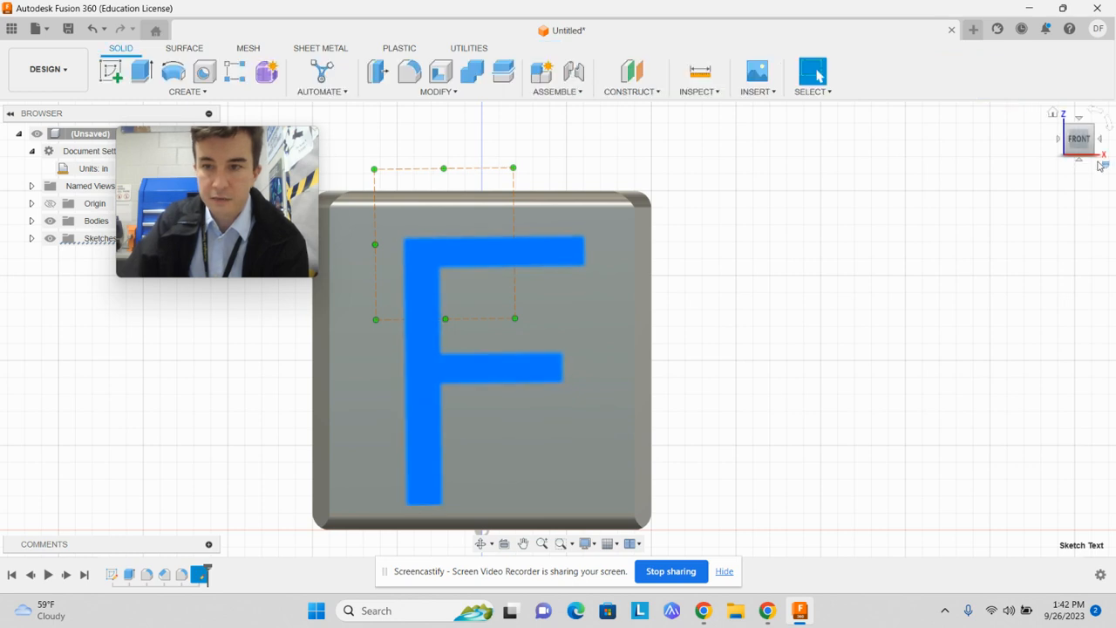
Extrude the letter F 0.20 in outward from the front face, using the Join operation
{"action": "left_click", "coordinate": [1068, 128]}
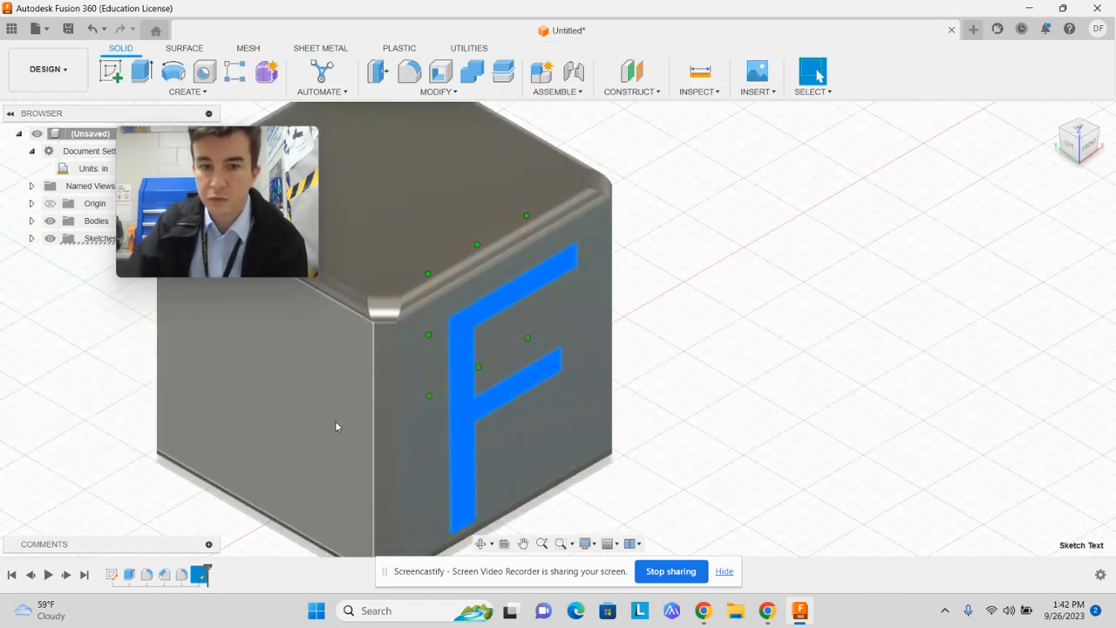
{"action": "left_click_drag", "start_coordinate": [893, 404], "coordinate": [960, 376]}
{"action": "key", "text": "Escape"}
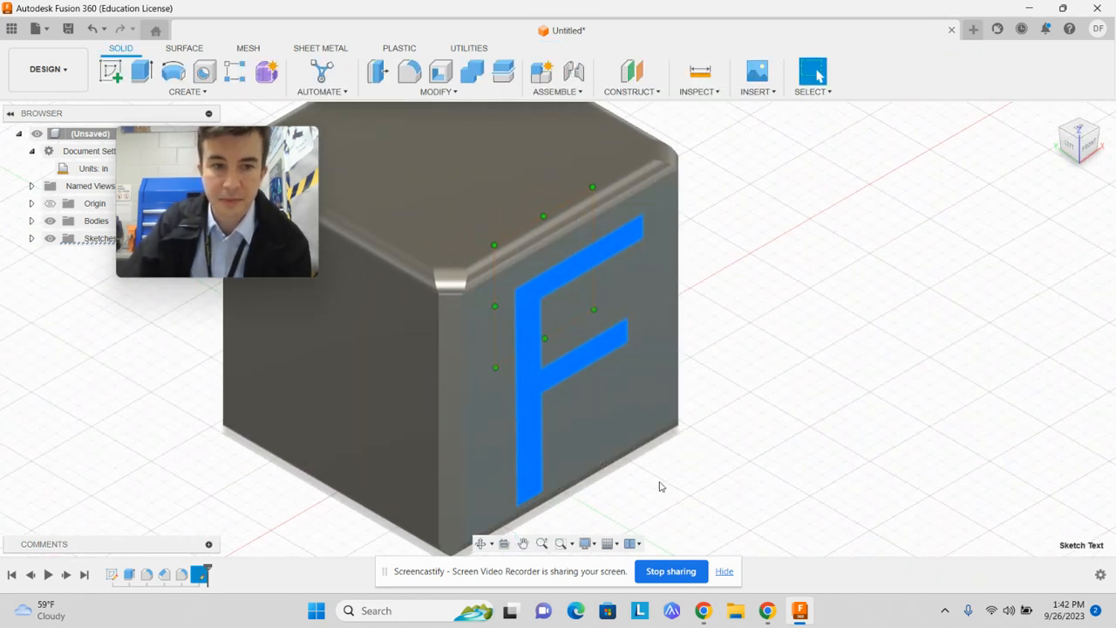
{"action": "left_click", "coordinate": [142, 72]}
{"action": "left_click_drag", "start_coordinate": [590, 365], "coordinate": [614, 376]}
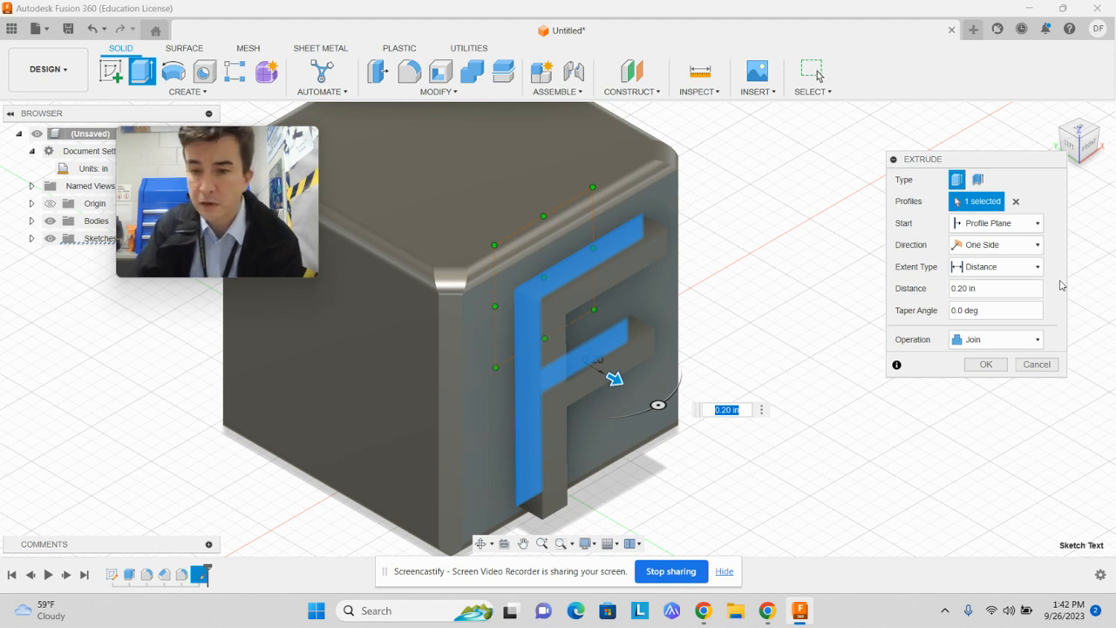
{"action": "left_click", "coordinate": [1037, 341]}
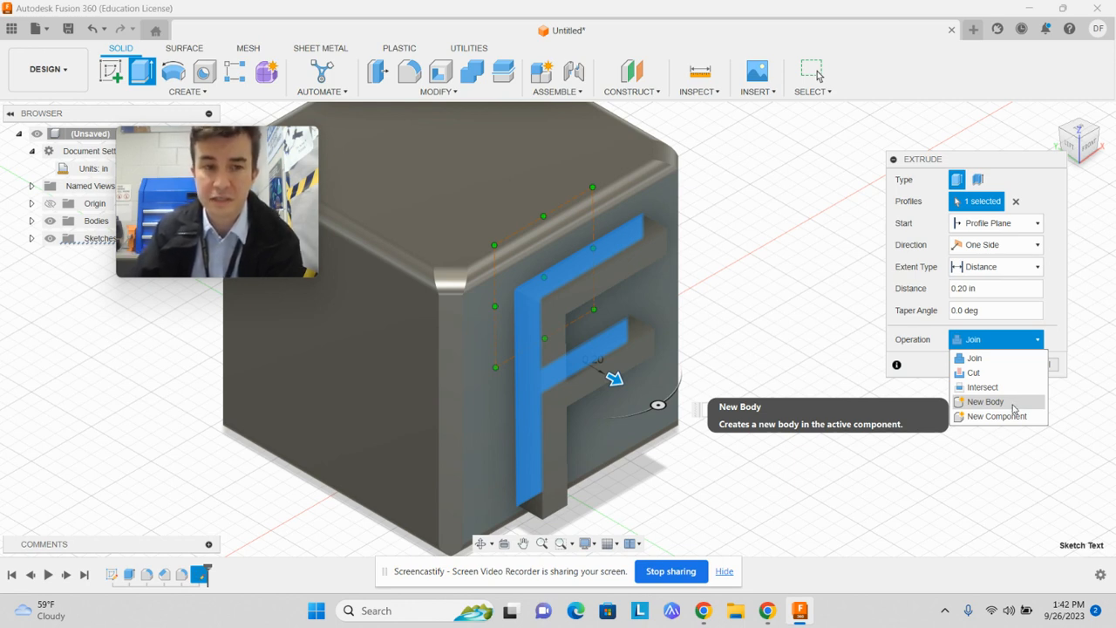
{"action": "left_click", "coordinate": [1005, 340]}
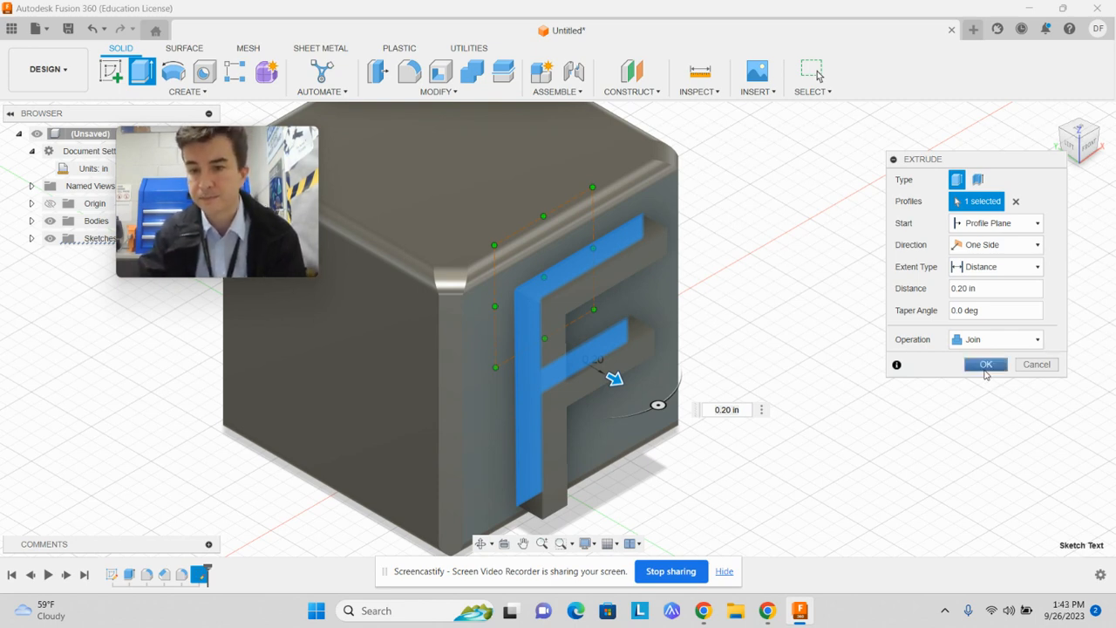
{"action": "left_click", "coordinate": [987, 363]}
Edit the letter F's extrusion and set its distance to 0.10 in
{"action": "mouse_move", "coordinate": [1082, 150]}
{"action": "left_mouse_down"}
{"action": "mouse_move", "coordinate": [1099, 143]}
{"action": "mouse_move", "coordinate": [1043, 139]}
{"action": "mouse_move", "coordinate": [1092, 141]}
{"action": "mouse_move", "coordinate": [1083, 155]}
{"action": "left_mouse_up"}
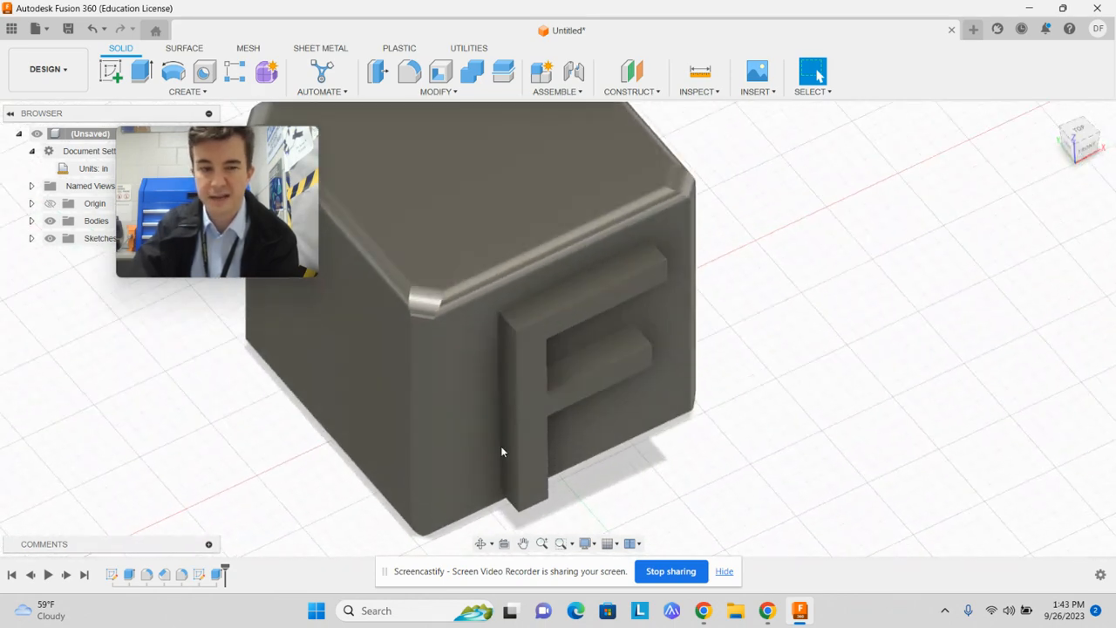
{"action": "left_click", "coordinate": [217, 575]}
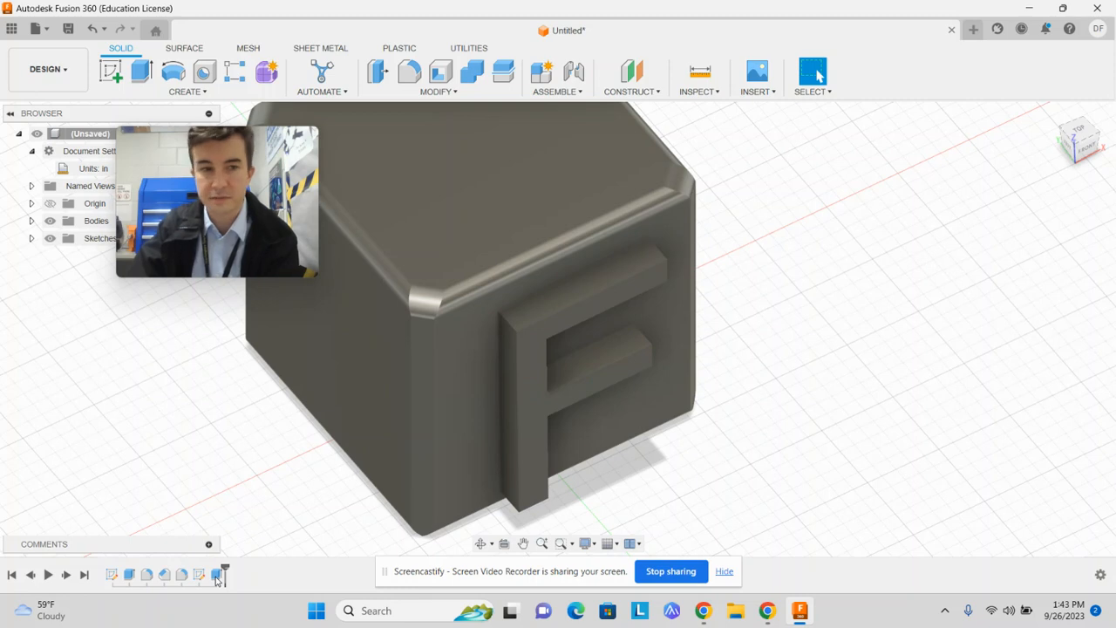
{"action": "right_click", "coordinate": [217, 576]}
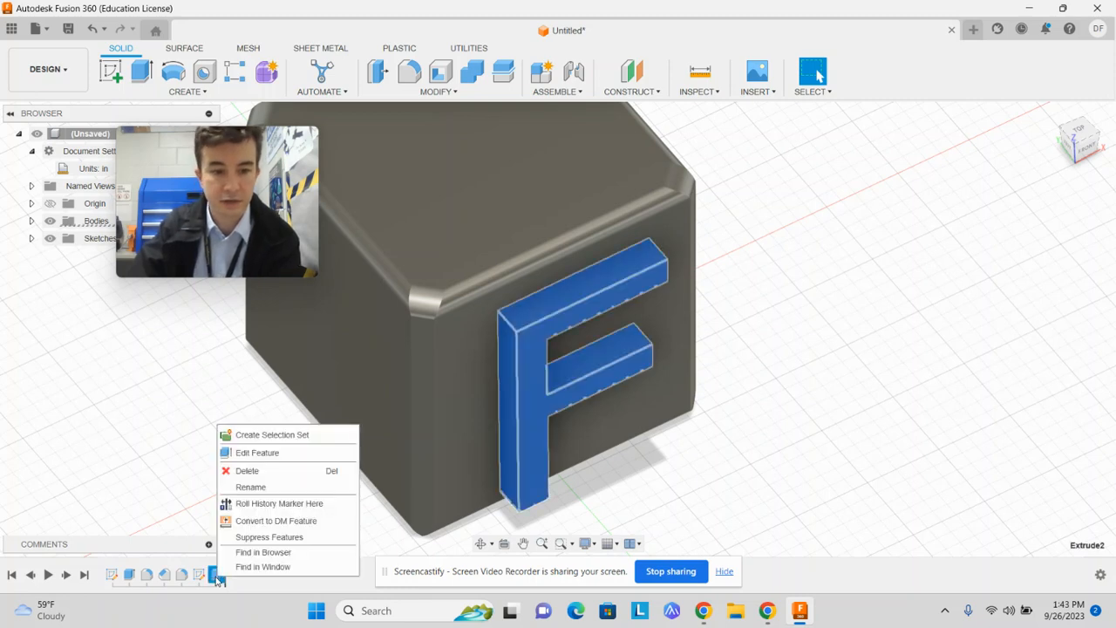
{"action": "left_click", "coordinate": [248, 453]}
{"action": "left_click", "coordinate": [1050, 311]}
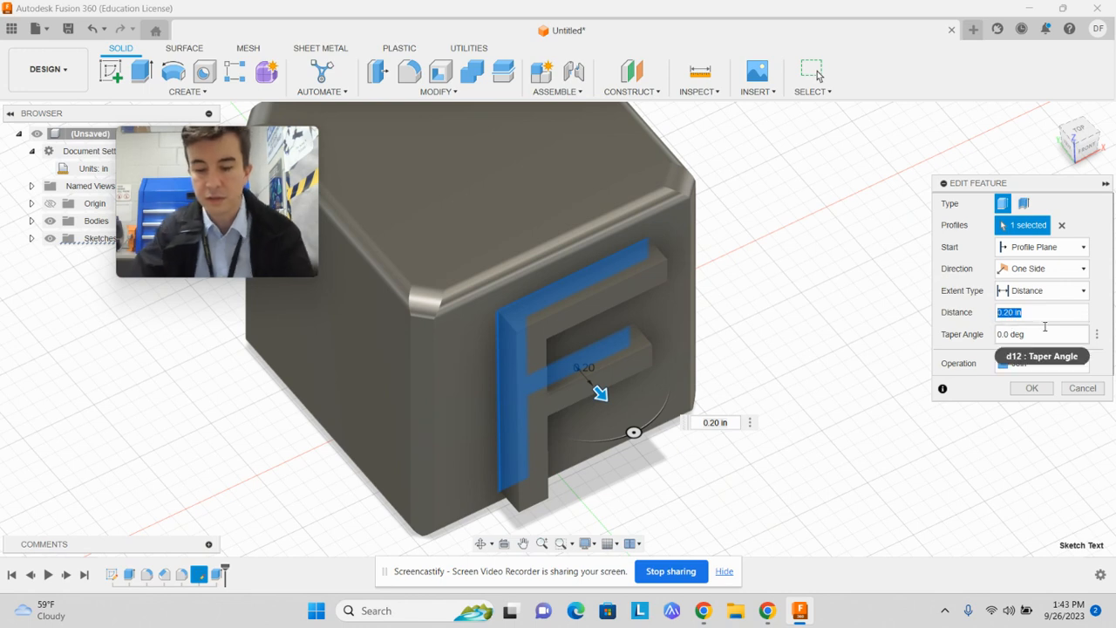
{"action": "type", "text": "10"}
{"action": "key", "text": "Return"}
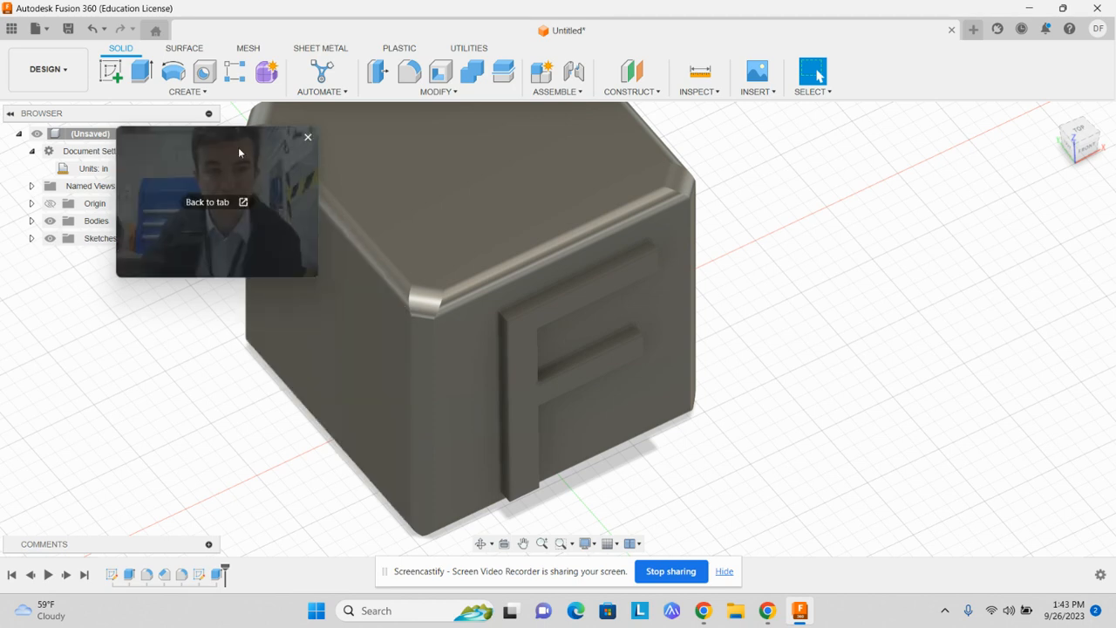
List the design's bodies, select the cube's body, and reopen the F extrusion to review its operation setting
{"action": "left_click_drag", "start_coordinate": [238, 146], "coordinate": [944, 179]}
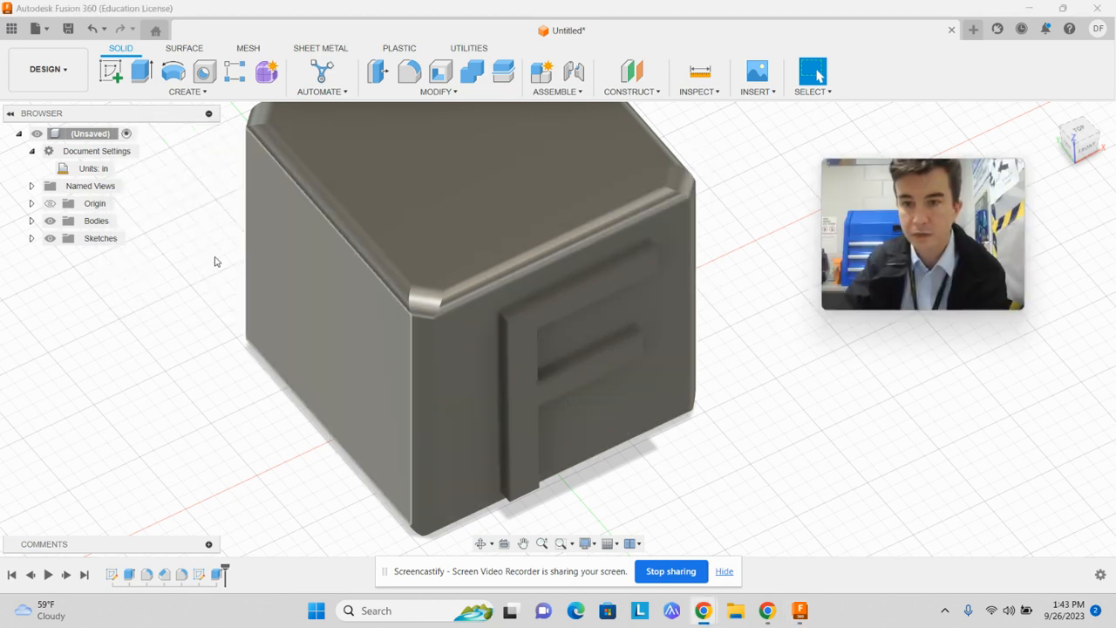
{"action": "left_click", "coordinate": [31, 221]}
{"action": "left_click", "coordinate": [103, 237]}
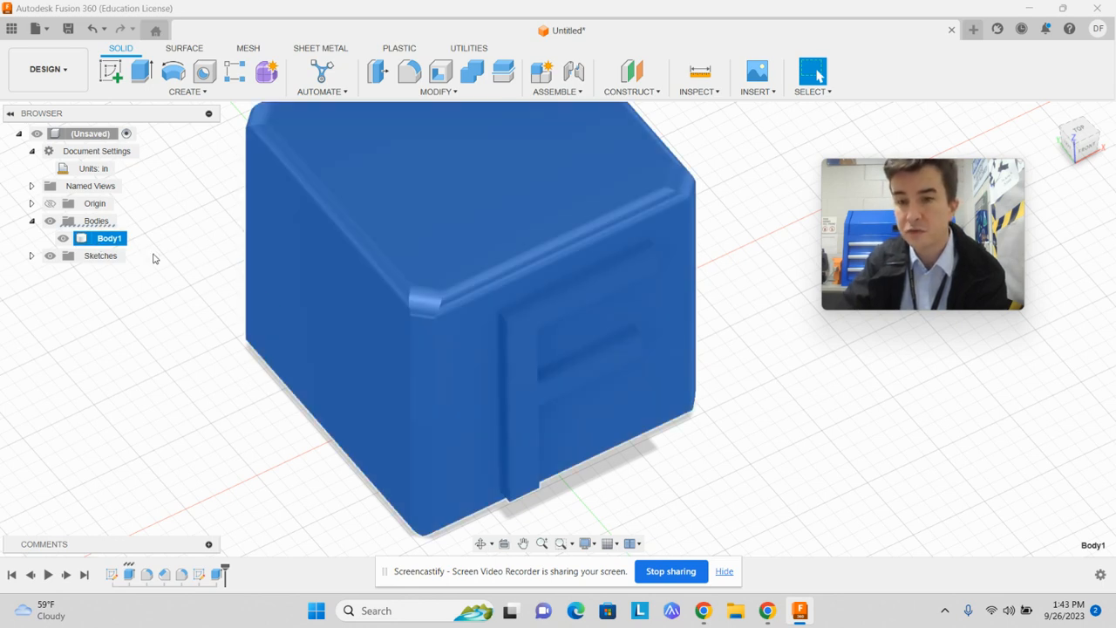
{"action": "key", "text": "e"}
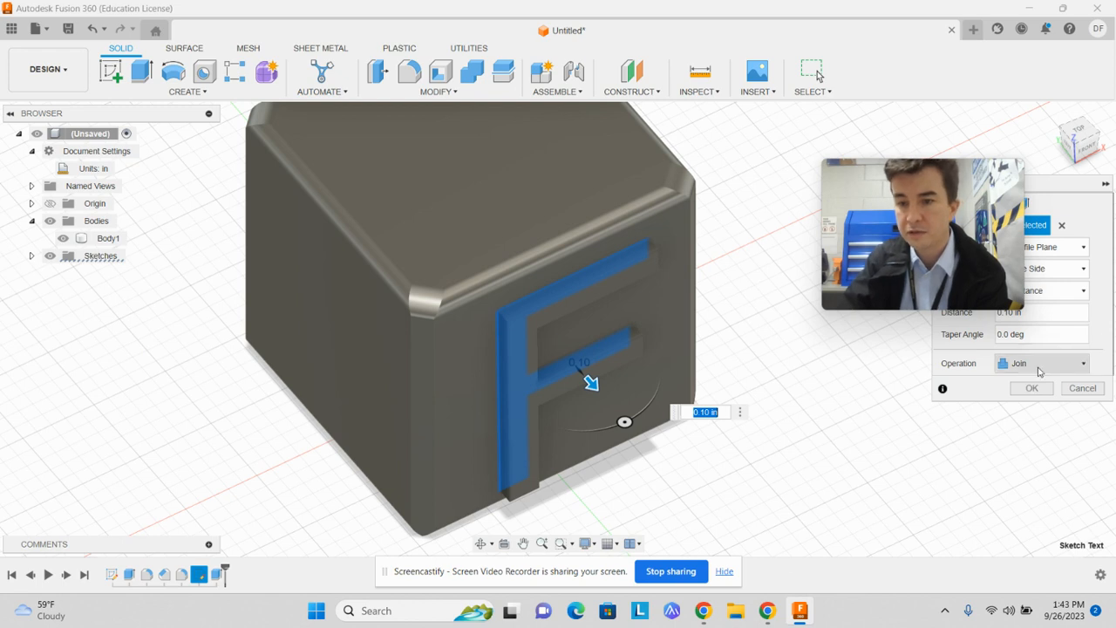
{"action": "left_click", "coordinate": [1032, 388]}
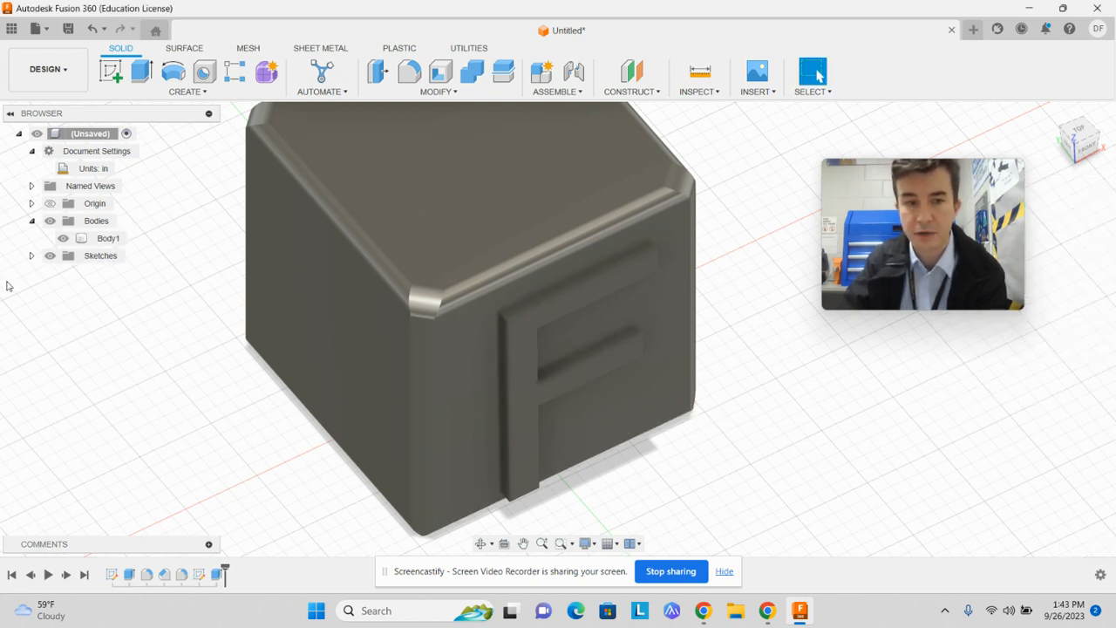
Rename the cube's body as Block
{"action": "right_click", "coordinate": [108, 240]}
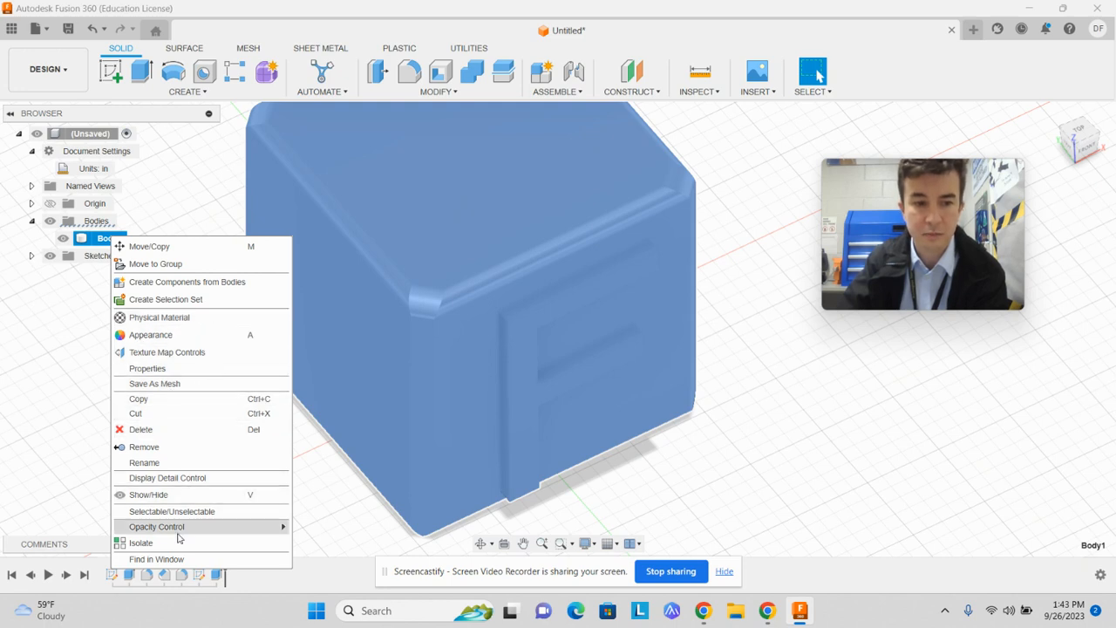
{"action": "left_click", "coordinate": [180, 463]}
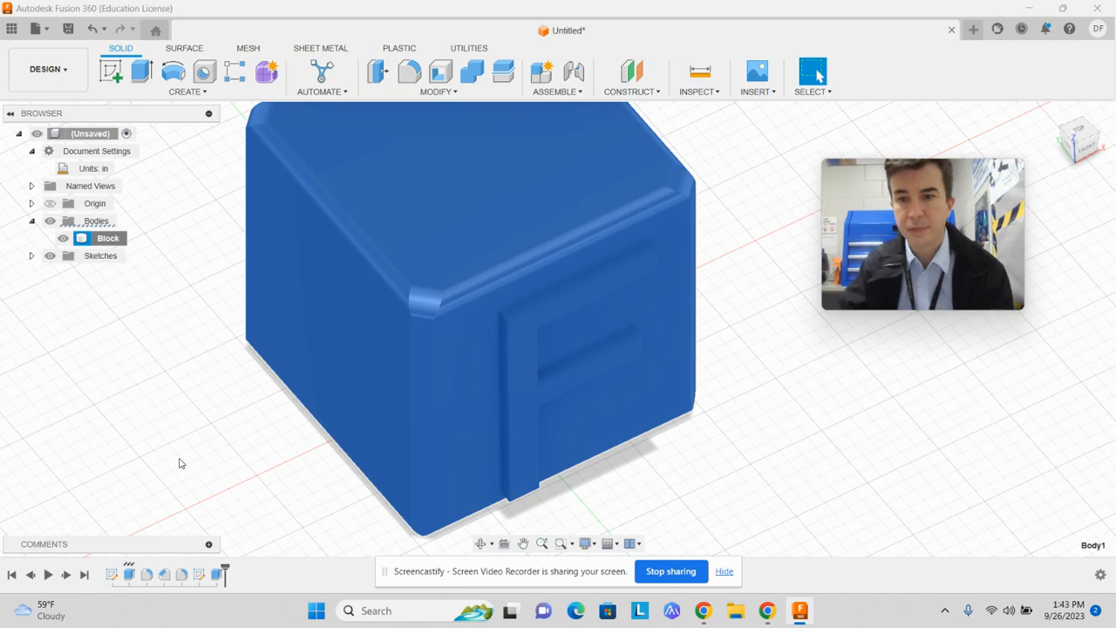
{"action": "left_click", "coordinate": [1017, 531]}
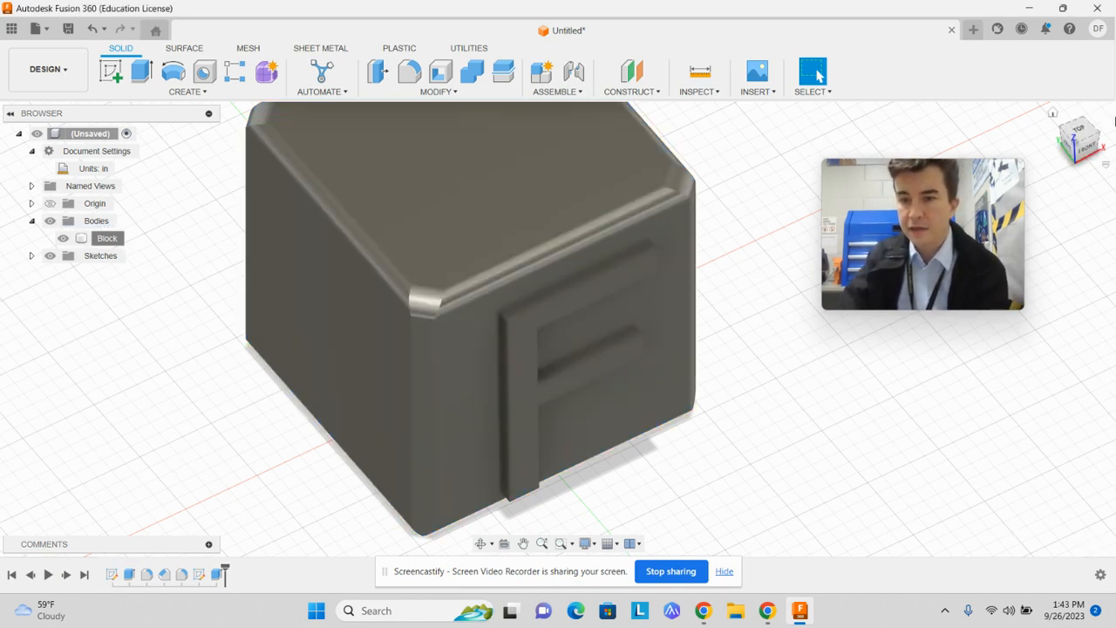
Start a sketch on the cube's back face and draw a text frame across its middle
{"action": "middle_click_drag", "start_coordinate": [558, 320], "coordinate": [560, 349], "text": "shift"}
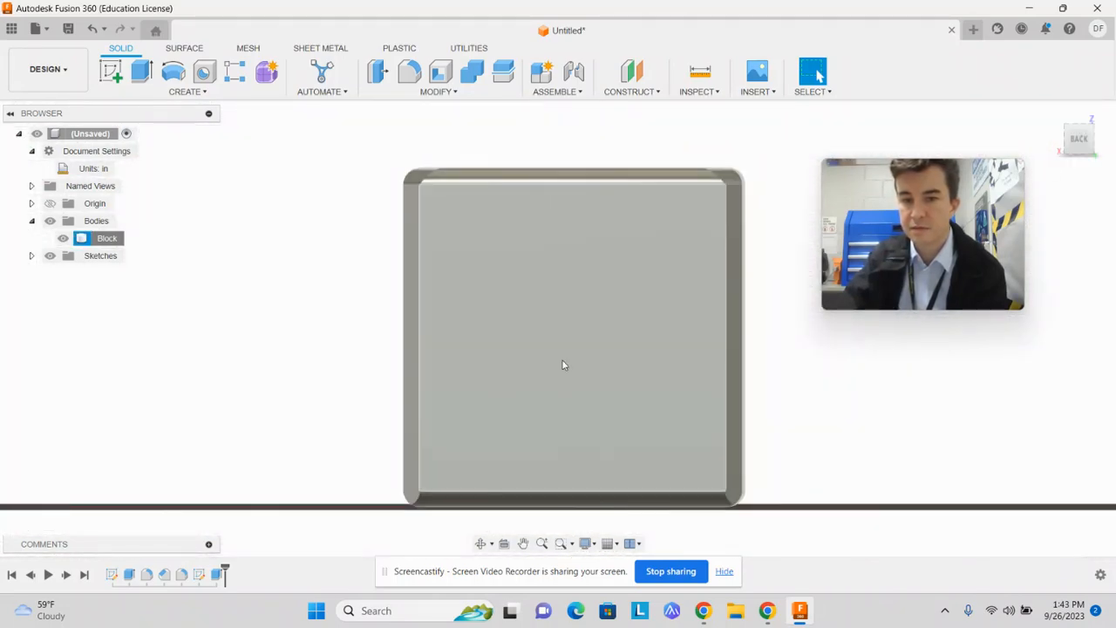
{"action": "left_click", "coordinate": [558, 358]}
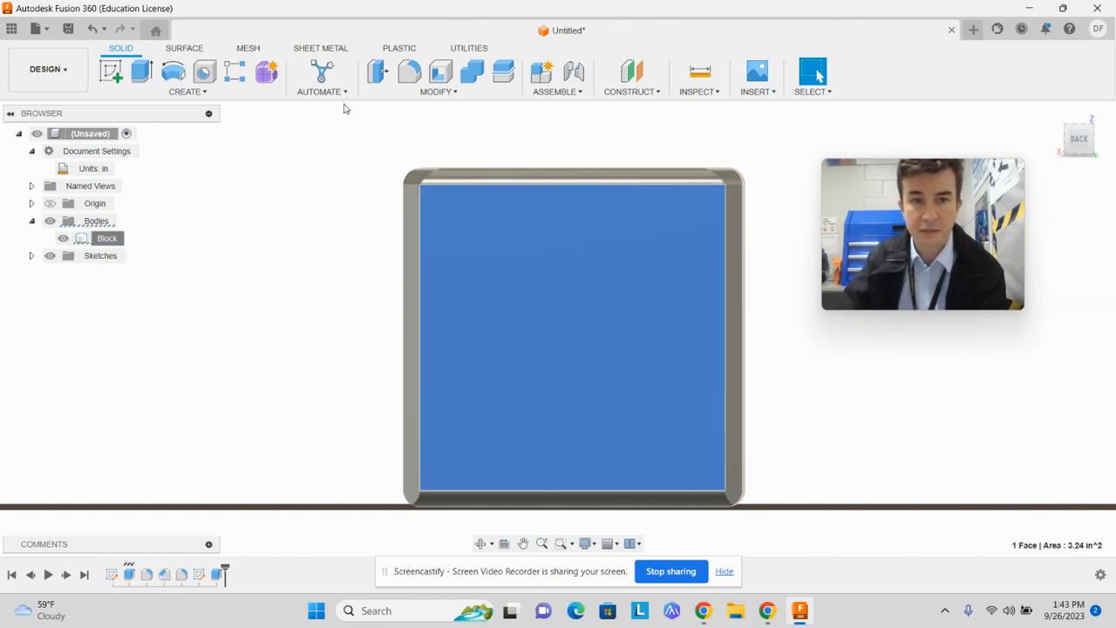
{"action": "left_click", "coordinate": [111, 72]}
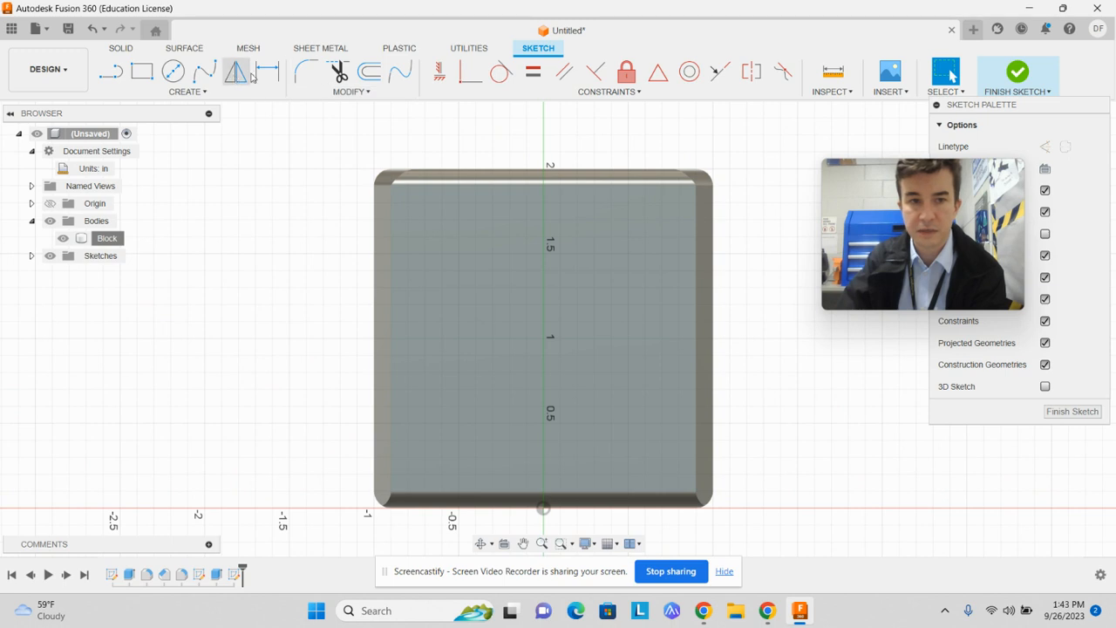
{"action": "left_click", "coordinate": [186, 92]}
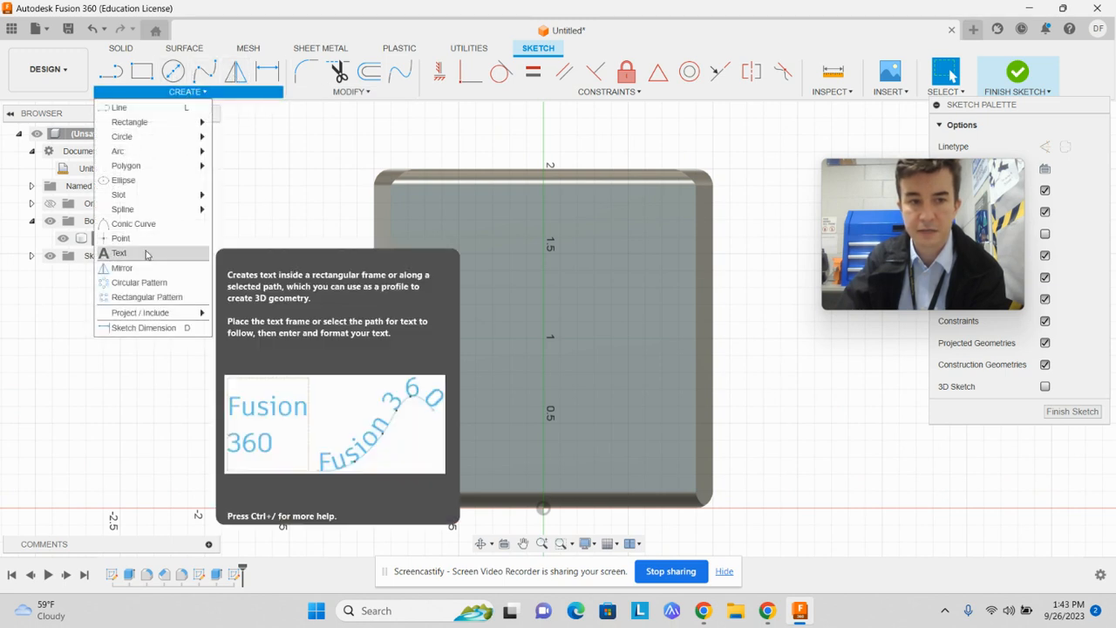
{"action": "left_click", "coordinate": [147, 254]}
{"action": "left_click", "coordinate": [442, 288]}
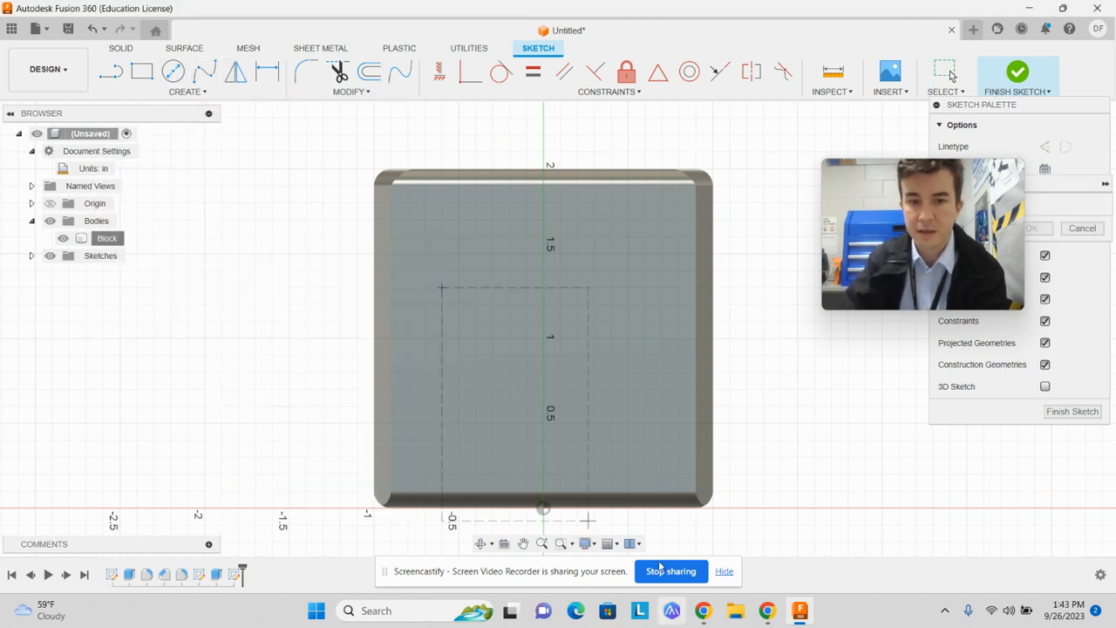
{"action": "left_click", "coordinate": [614, 428]}
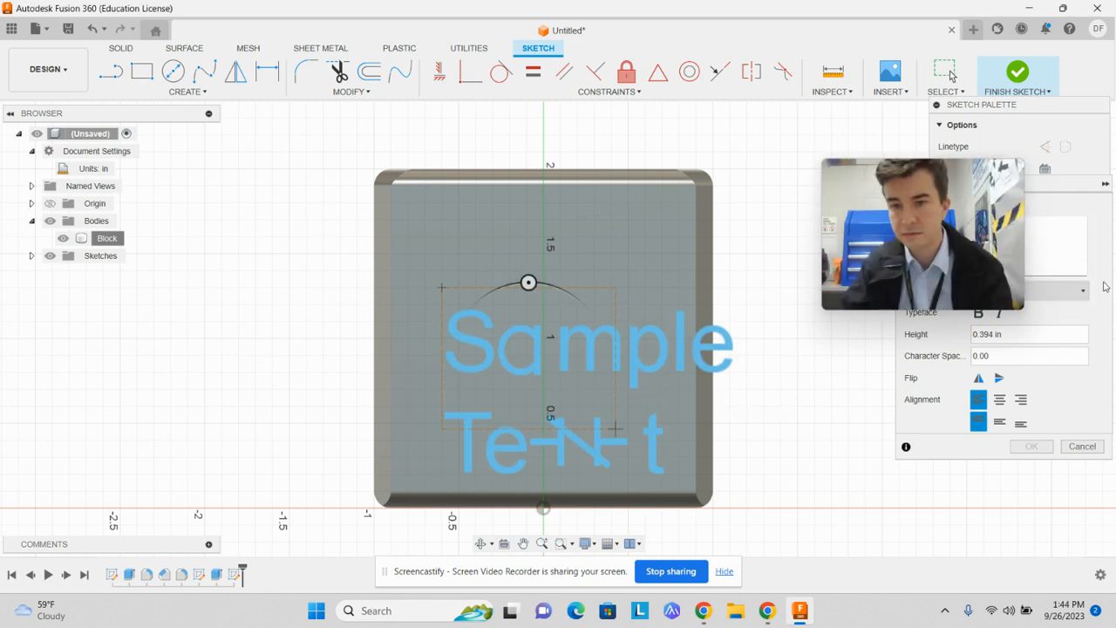
Enter the letter D with a height of 1.75 in, and move it upward onto the back face
{"action": "left_click_drag", "start_coordinate": [957, 187], "coordinate": [801, 99]}
{"action": "left_click", "coordinate": [1042, 233]}
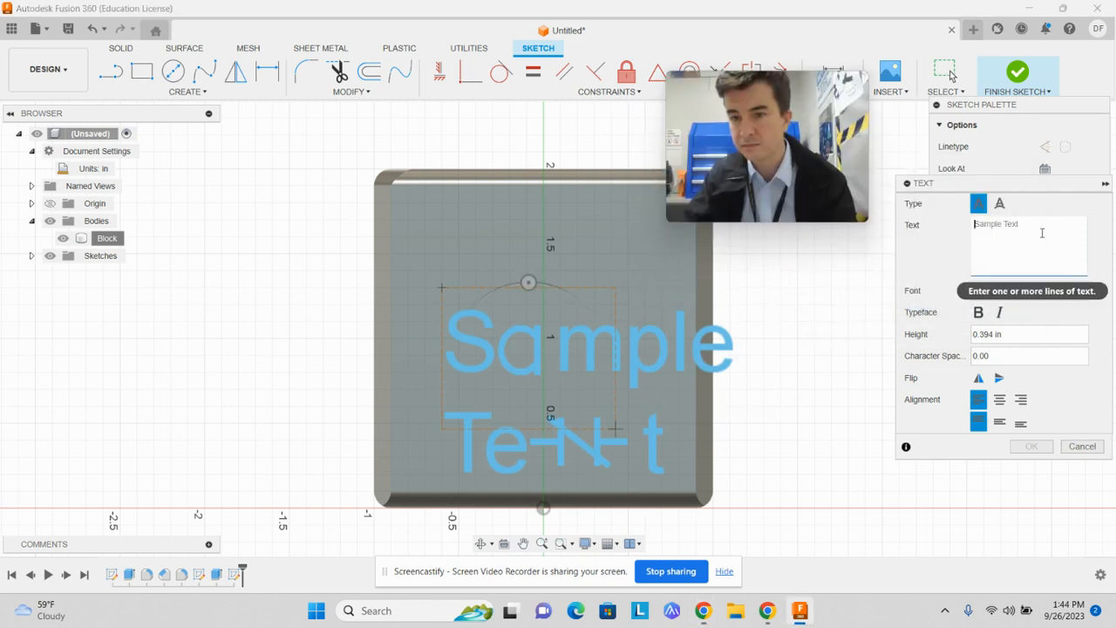
{"action": "type", "text": "D"}
{"action": "left_click", "coordinate": [981, 334]}
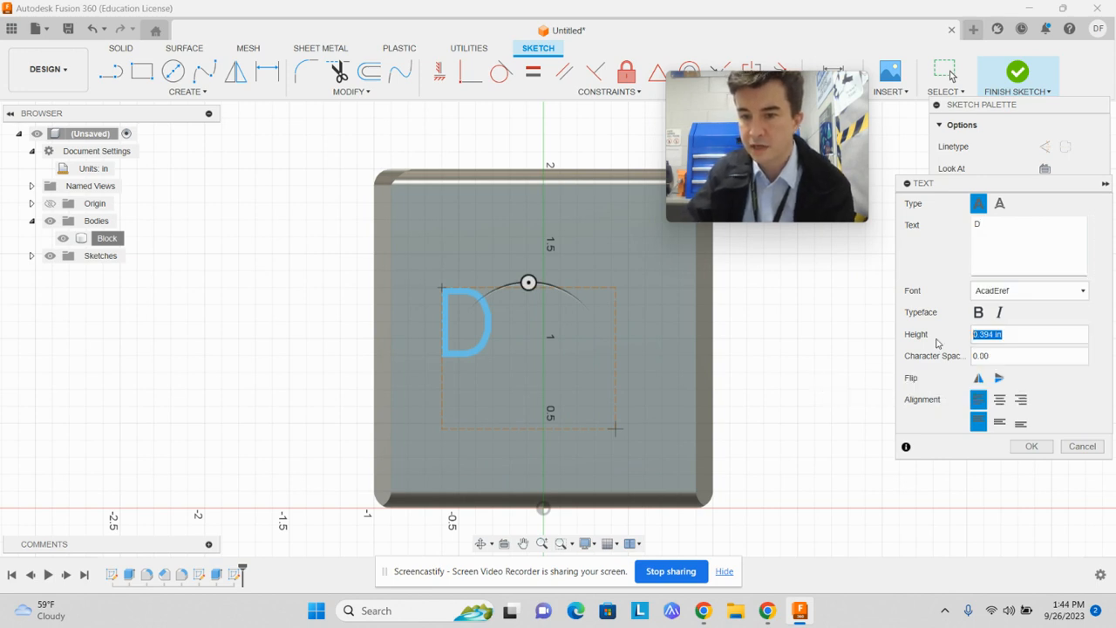
{"action": "type", "text": "1.75"}
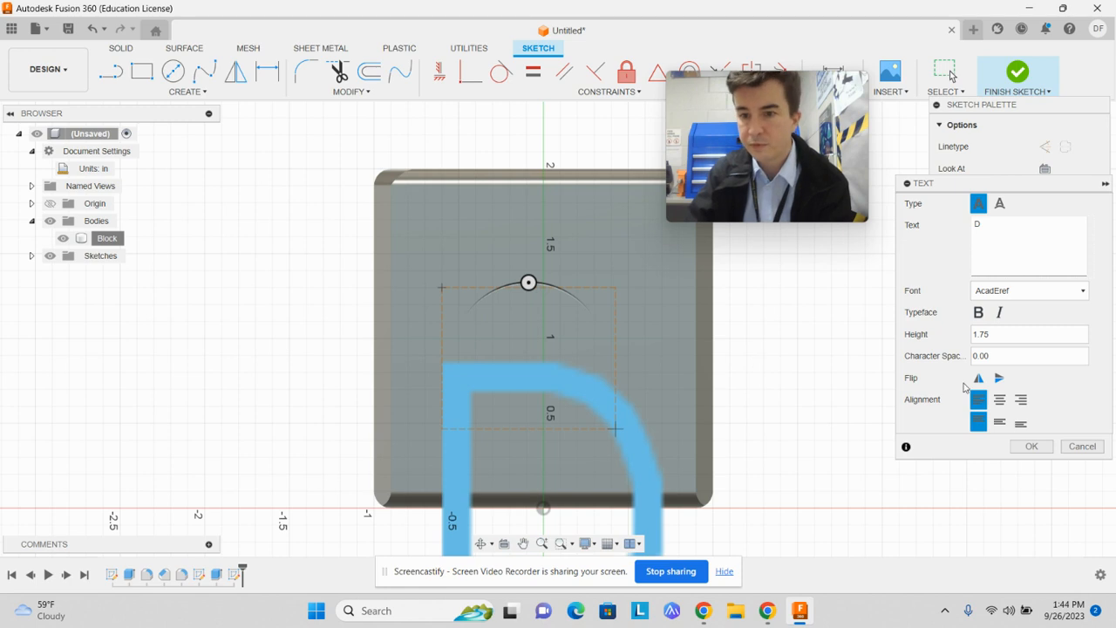
{"action": "left_click", "coordinate": [1032, 446]}
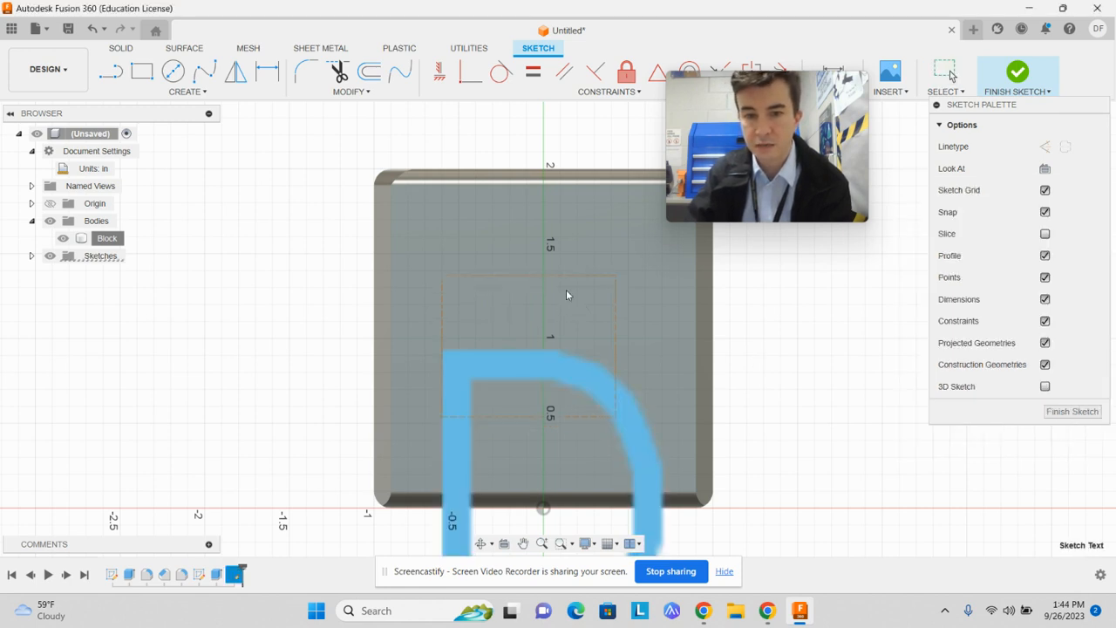
{"action": "left_click_drag", "start_coordinate": [566, 294], "coordinate": [571, 204]}
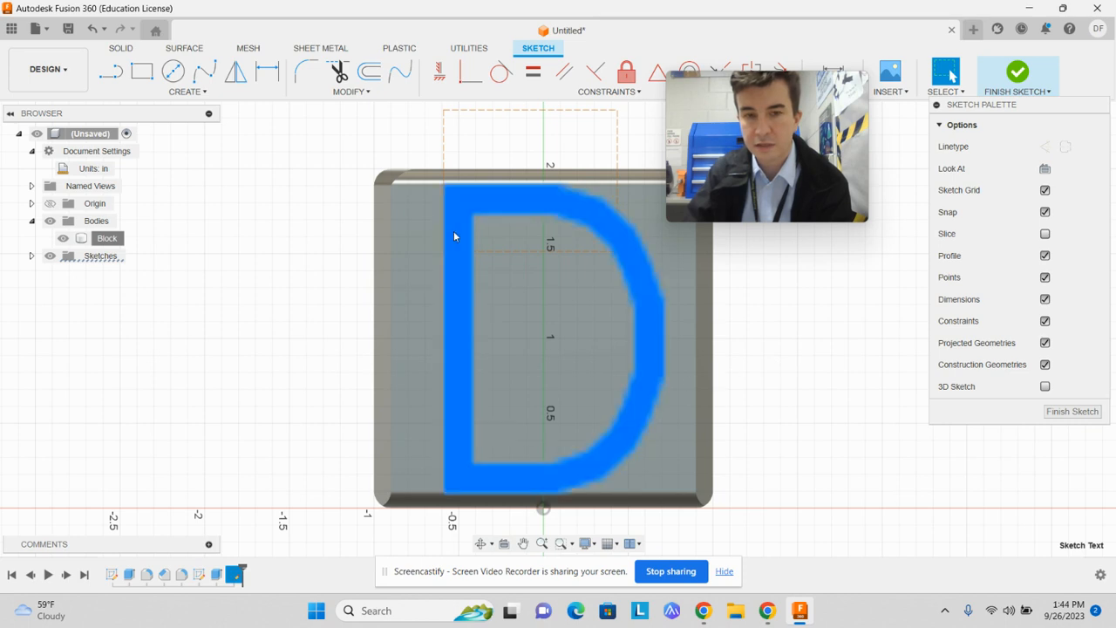
Set the height of the letter D to 1.6 in and finish the sketch
{"action": "left_click", "coordinate": [454, 232]}
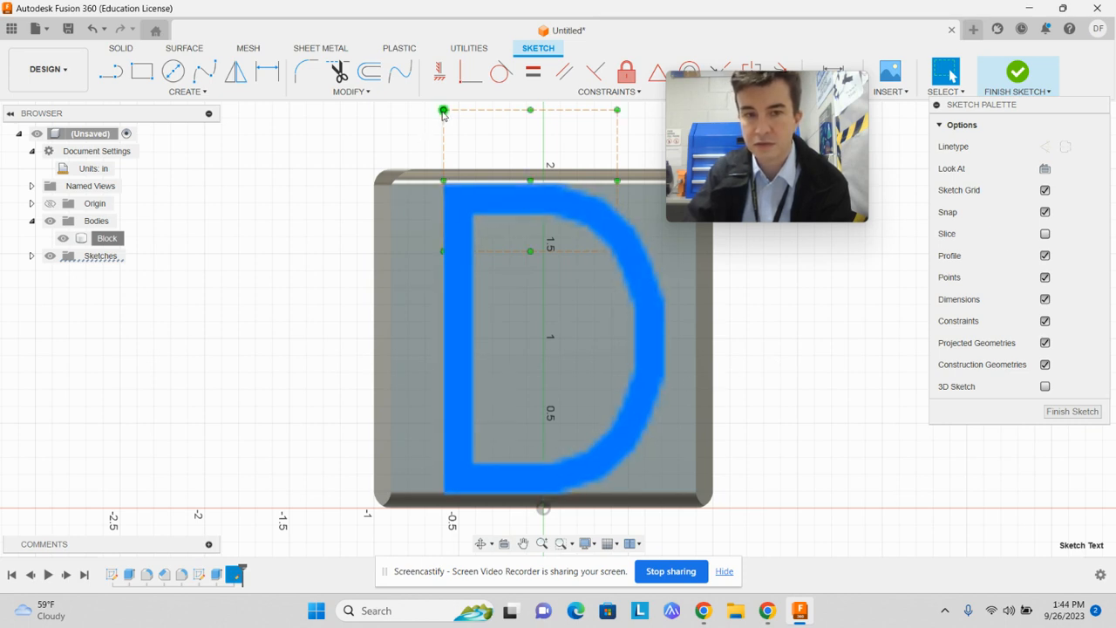
{"action": "double_click", "coordinate": [453, 224]}
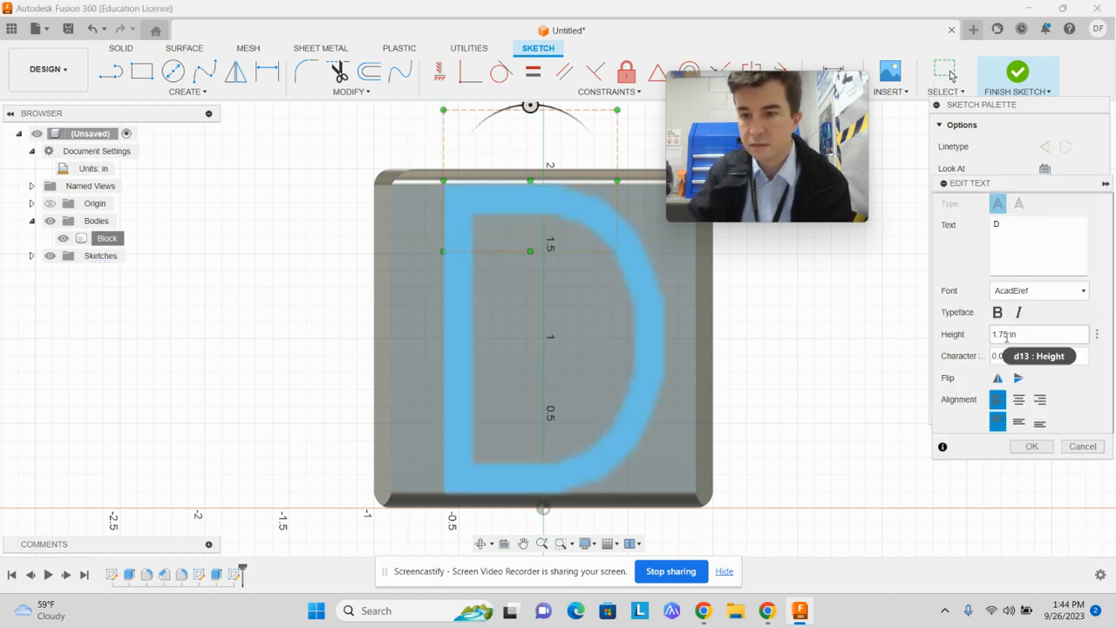
{"action": "left_click", "coordinate": [1038, 334]}
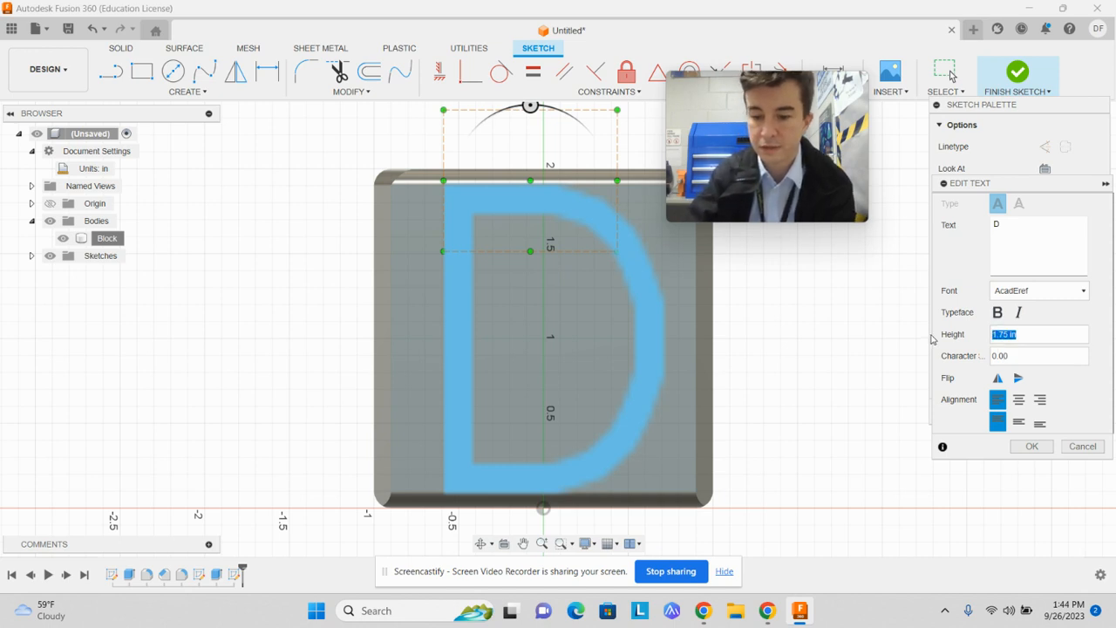
{"action": "type", "text": "1.6"}
{"action": "key", "text": "Return"}
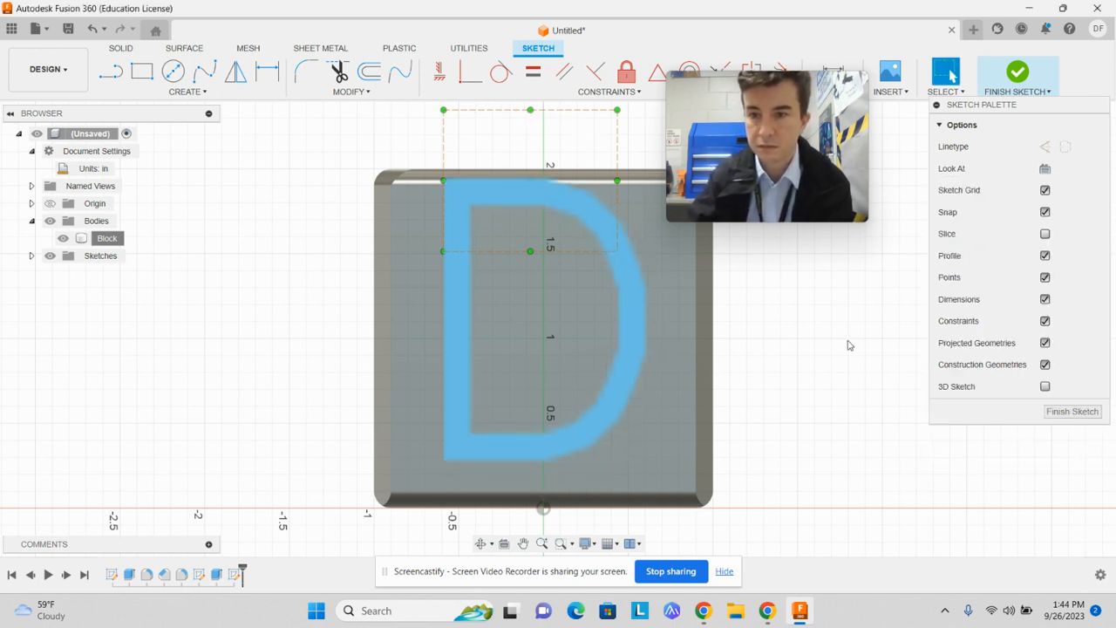
{"action": "left_click", "coordinate": [1060, 410]}
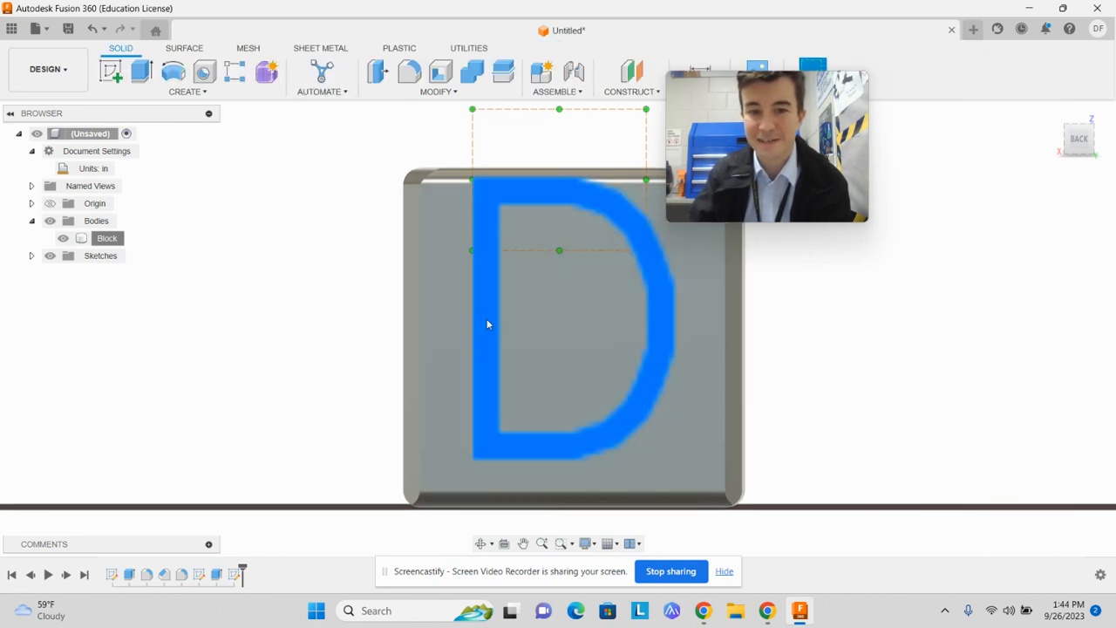
Move the letter D down to the middle of the back face and extrude it as a cut of -0.10 in into the Block body
{"action": "mouse_move", "coordinate": [487, 325]}
{"action": "left_mouse_down"}
{"action": "mouse_move", "coordinate": [488, 346]}
{"action": "mouse_move", "coordinate": [495, 338]}
{"action": "left_mouse_up"}
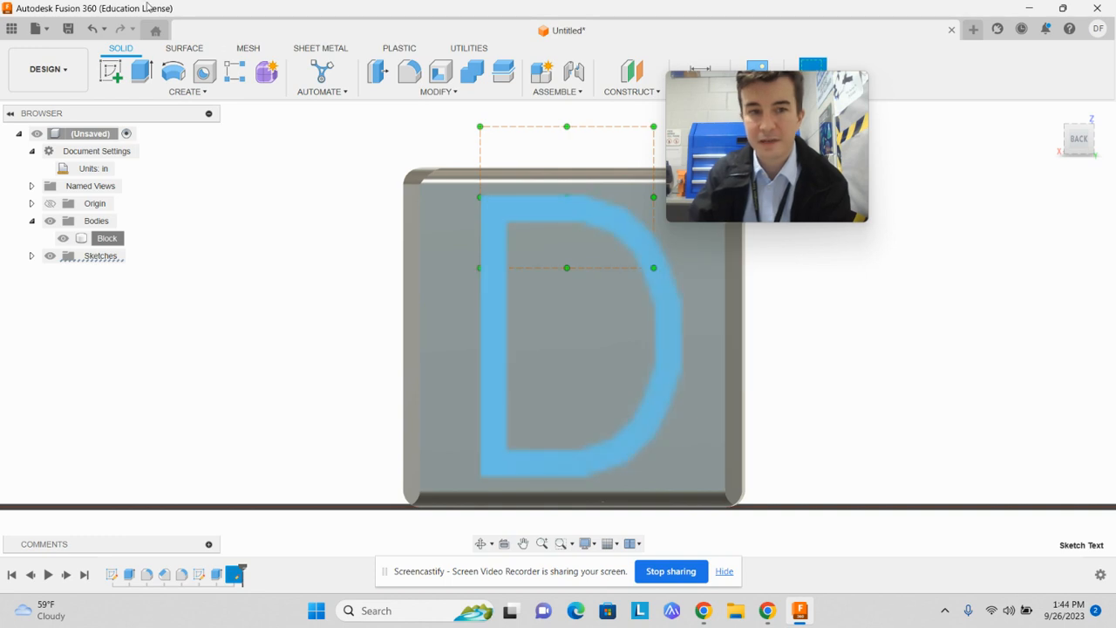
{"action": "left_click", "coordinate": [140, 72]}
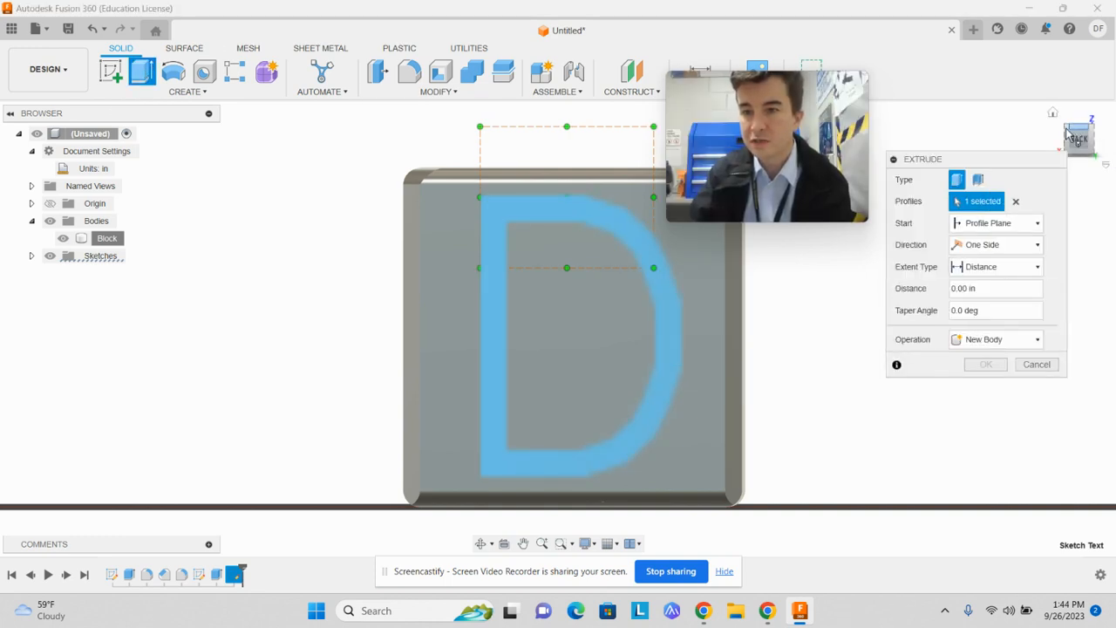
{"action": "left_click", "coordinate": [1068, 134]}
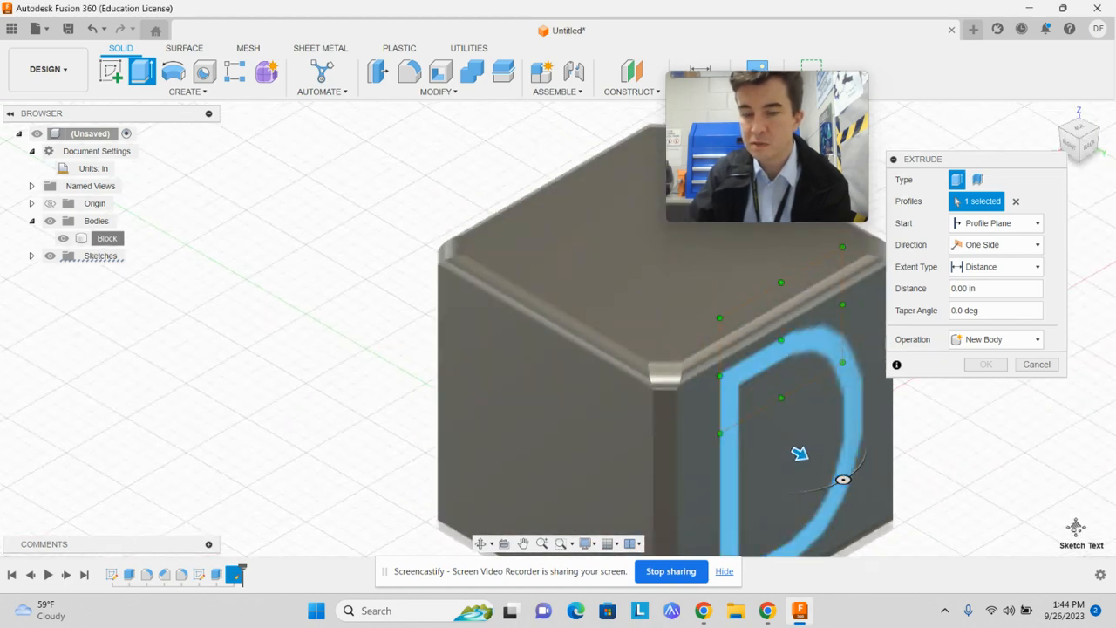
{"action": "middle_click_drag", "start_coordinate": [1076, 527], "coordinate": [806, 421]}
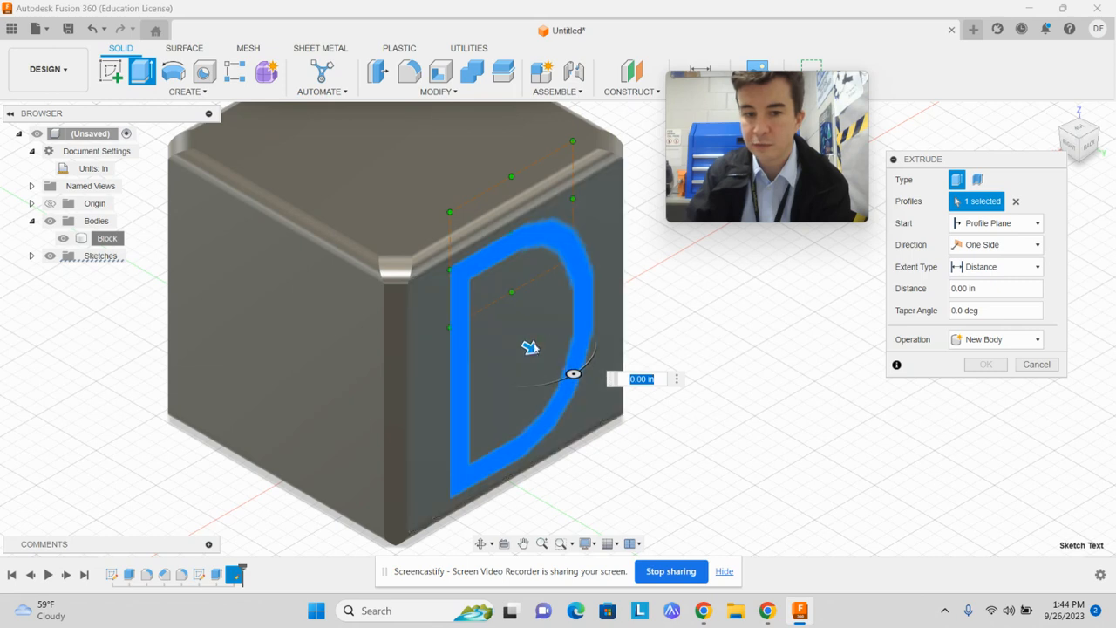
{"action": "left_click_drag", "start_coordinate": [530, 348], "coordinate": [498, 331]}
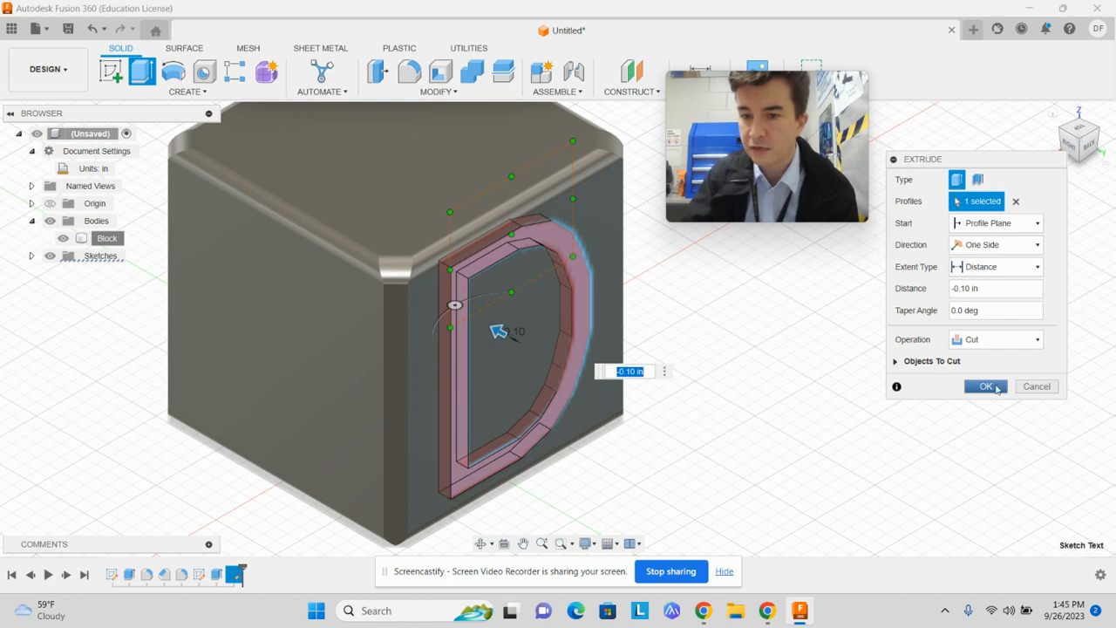
{"action": "left_click", "coordinate": [896, 362]}
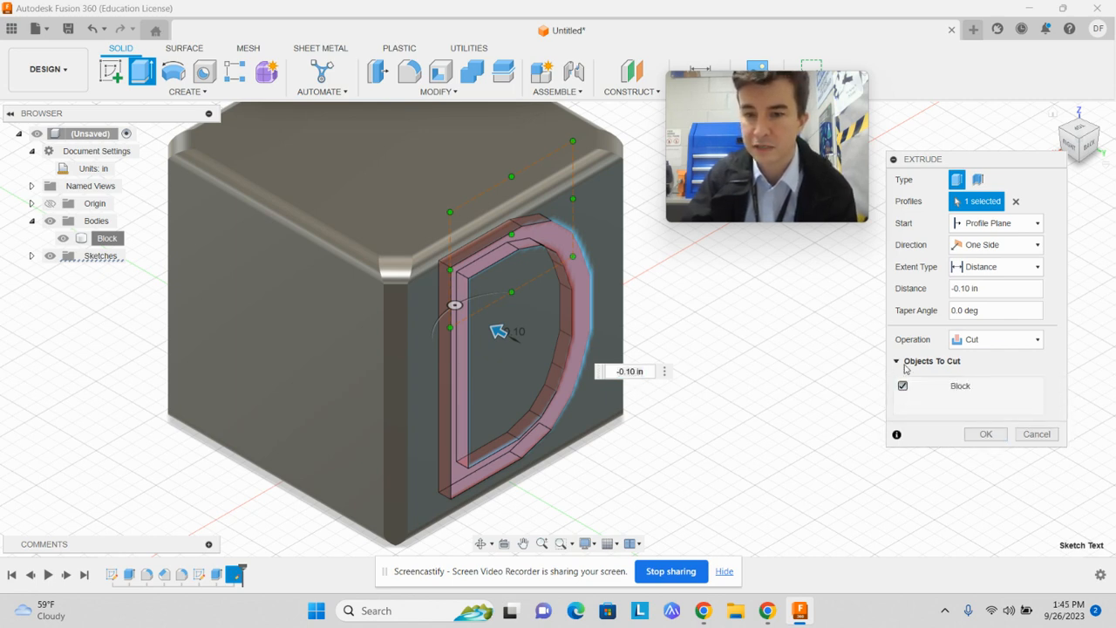
{"action": "left_click", "coordinate": [905, 363]}
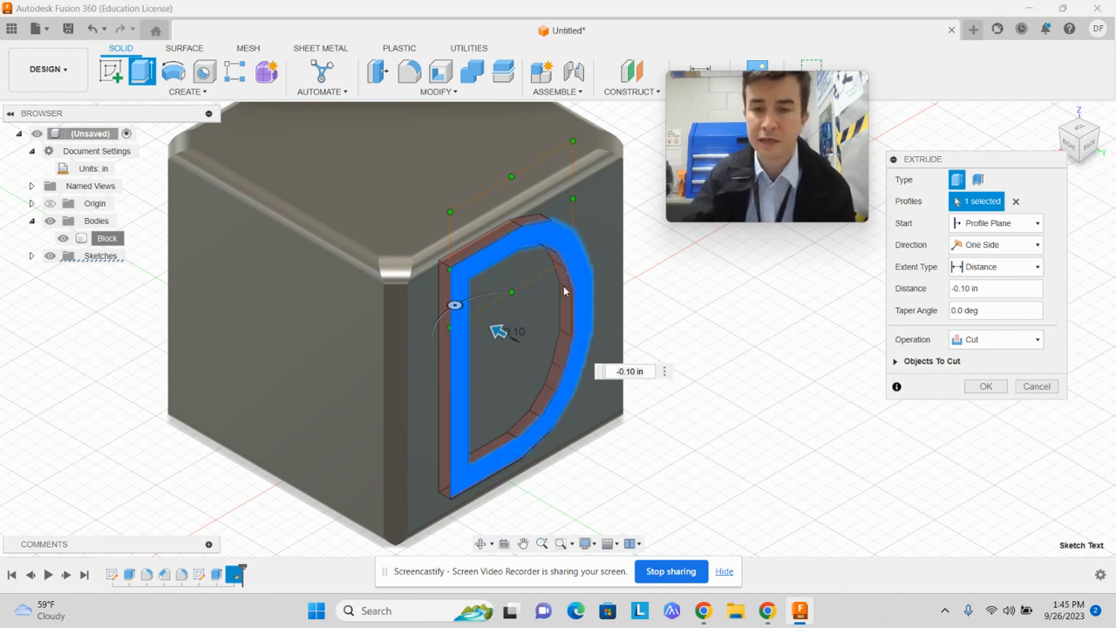
{"action": "left_click", "coordinate": [987, 386]}
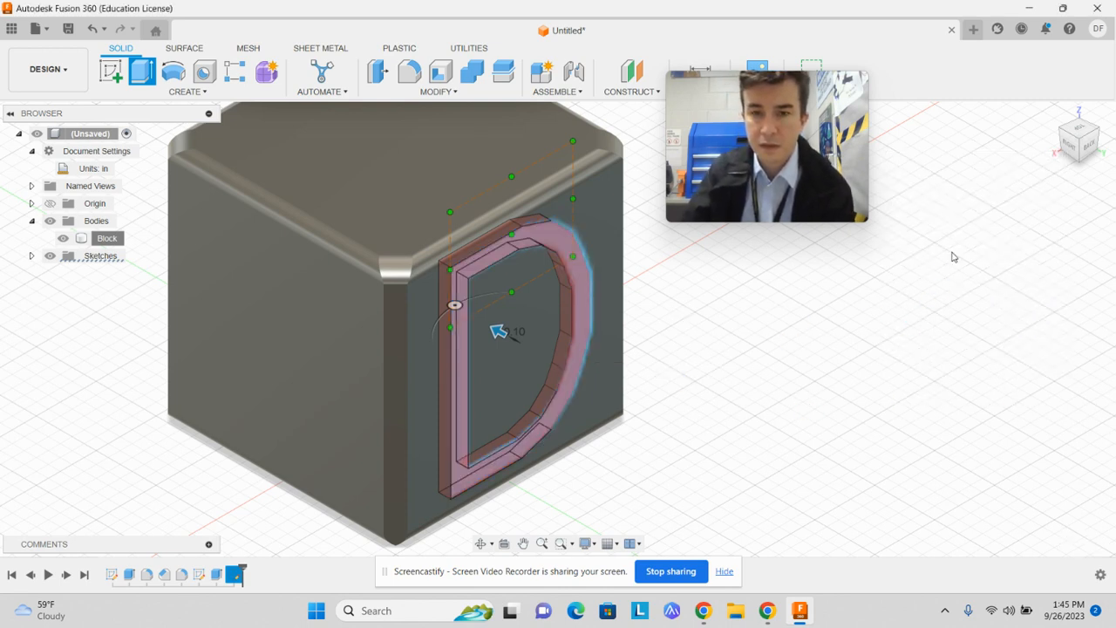
Start a sketch on the block's left face
{"action": "mouse_move", "coordinate": [1092, 153]}
{"action": "left_mouse_down"}
{"action": "mouse_move", "coordinate": [1060, 133]}
{"action": "mouse_move", "coordinate": [981, 152]}
{"action": "mouse_move", "coordinate": [946, 138]}
{"action": "mouse_move", "coordinate": [946, 159]}
{"action": "mouse_move", "coordinate": [970, 155]}
{"action": "left_mouse_up"}
{"action": "mouse_move", "coordinate": [601, 292]}
{"action": "left_mouse_down"}
{"action": "mouse_move", "coordinate": [881, 225]}
{"action": "mouse_move", "coordinate": [838, 220]}
{"action": "mouse_move", "coordinate": [792, 266]}
{"action": "left_mouse_up"}
{"action": "middle_click_drag", "start_coordinate": [907, 302], "coordinate": [800, 378]}
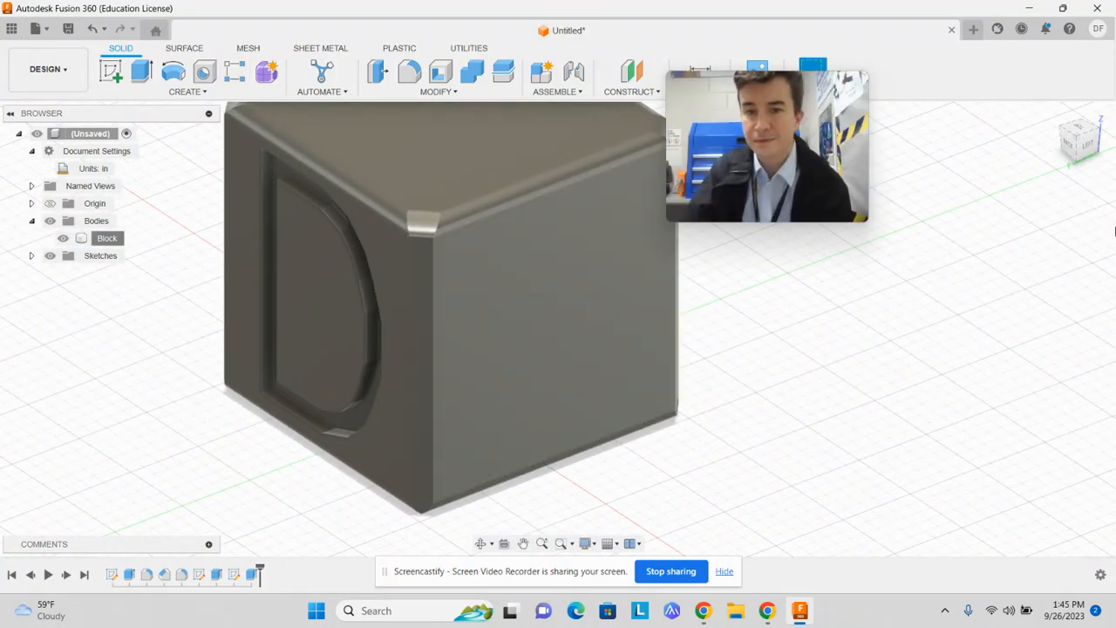
{"action": "left_click", "coordinate": [1092, 145]}
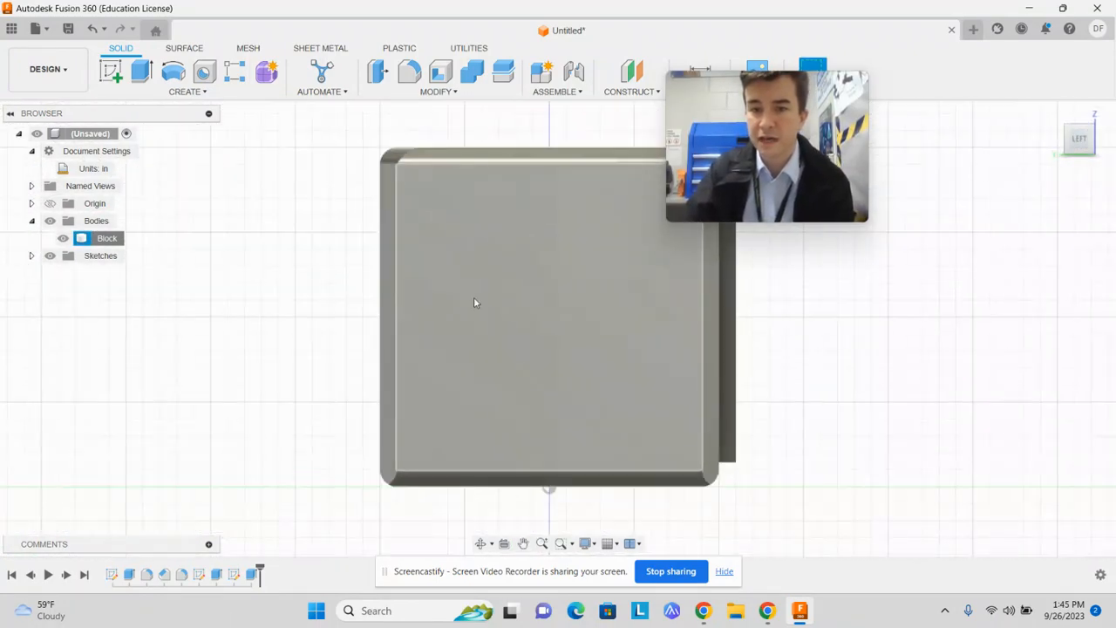
{"action": "left_click", "coordinate": [600, 290]}
{"action": "left_click", "coordinate": [111, 72]}
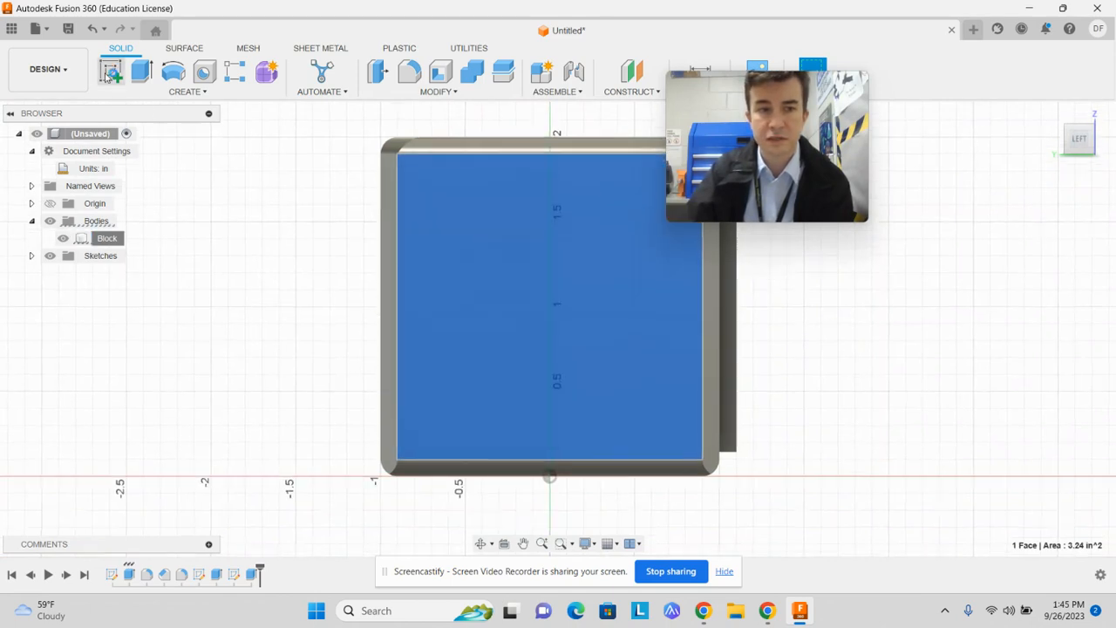
{"action": "mouse_move", "coordinate": [830, 363]}
{"action": "middle_mouse_down"}
{"action": "mouse_move", "coordinate": [668, 533]}
{"action": "mouse_move", "coordinate": [621, 627]}
{"action": "middle_mouse_up"}
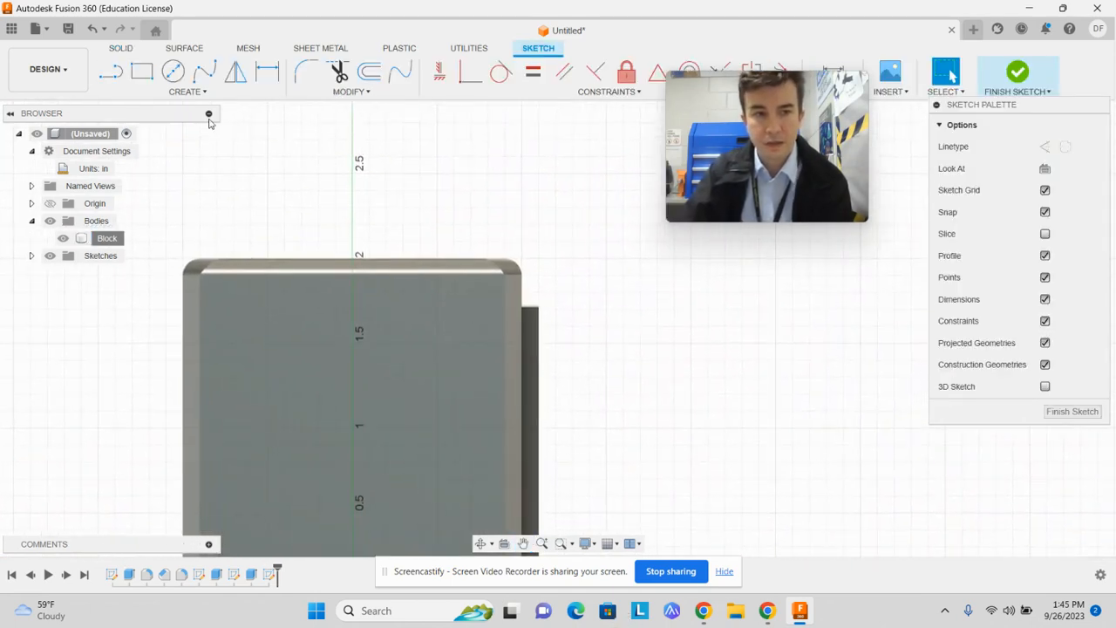
Draw a closed, irregular nine-point Fit Point Spline across the middle of the left face and finish the sketch
{"action": "left_click", "coordinate": [205, 75]}
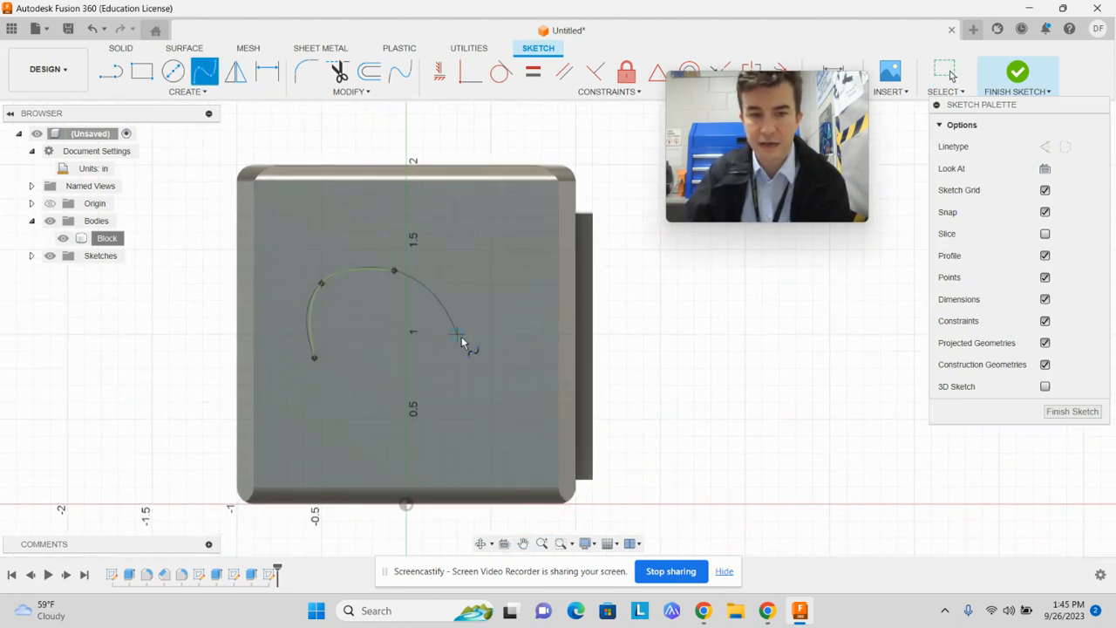
{"action": "left_click", "coordinate": [465, 217]}
{"action": "left_click", "coordinate": [513, 294]}
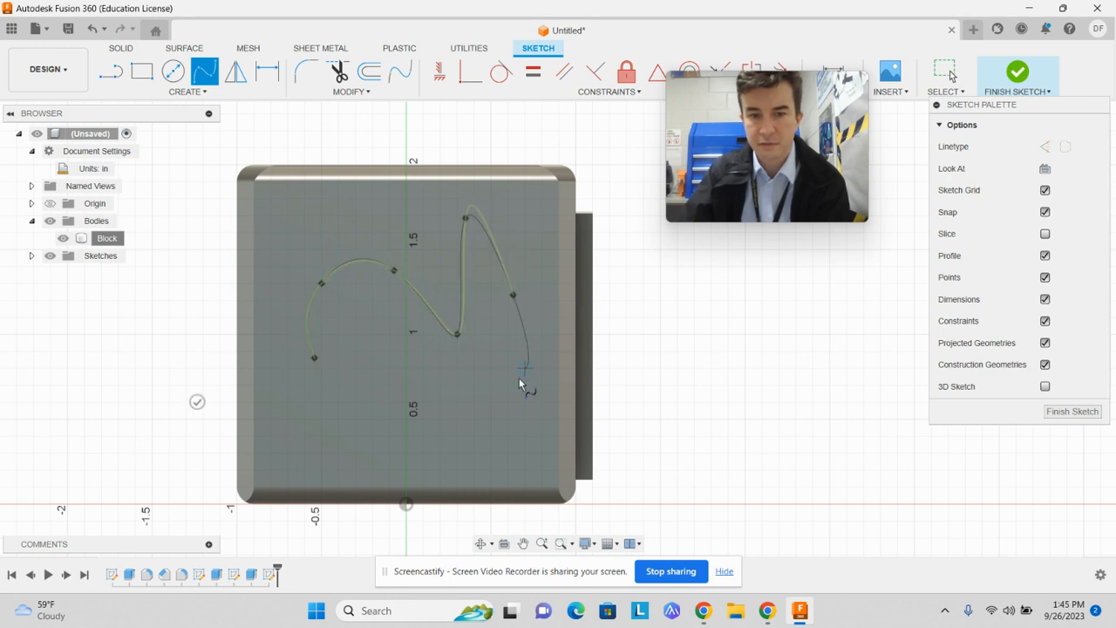
{"action": "left_click", "coordinate": [482, 437]}
{"action": "left_click", "coordinate": [370, 374]}
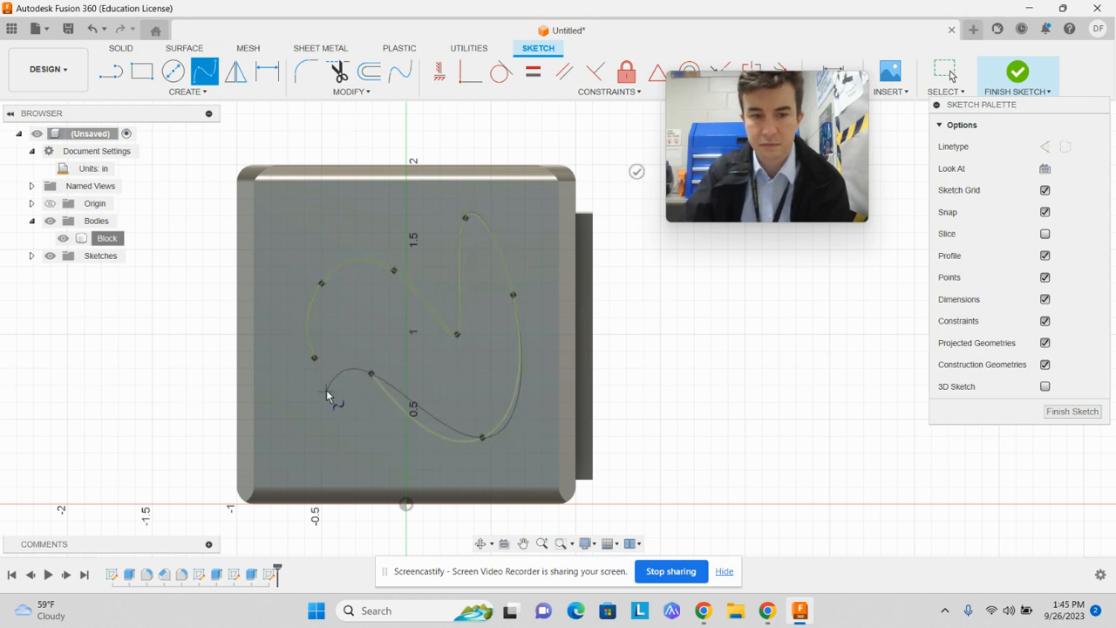
{"action": "left_click", "coordinate": [326, 393]}
{"action": "left_click", "coordinate": [314, 359]}
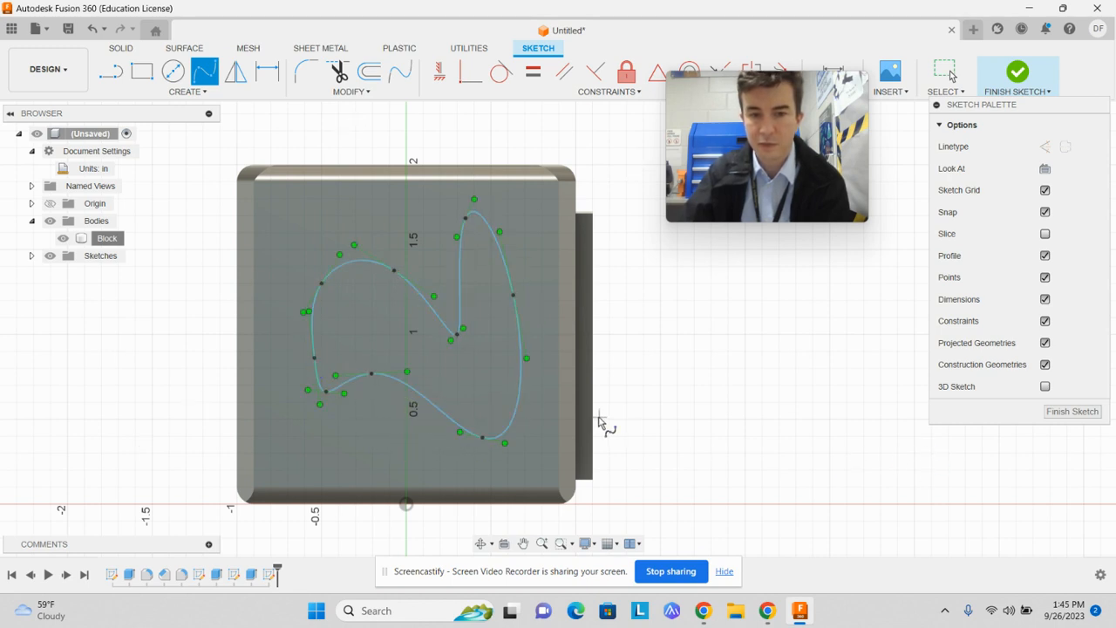
{"action": "left_click", "coordinate": [1018, 73]}
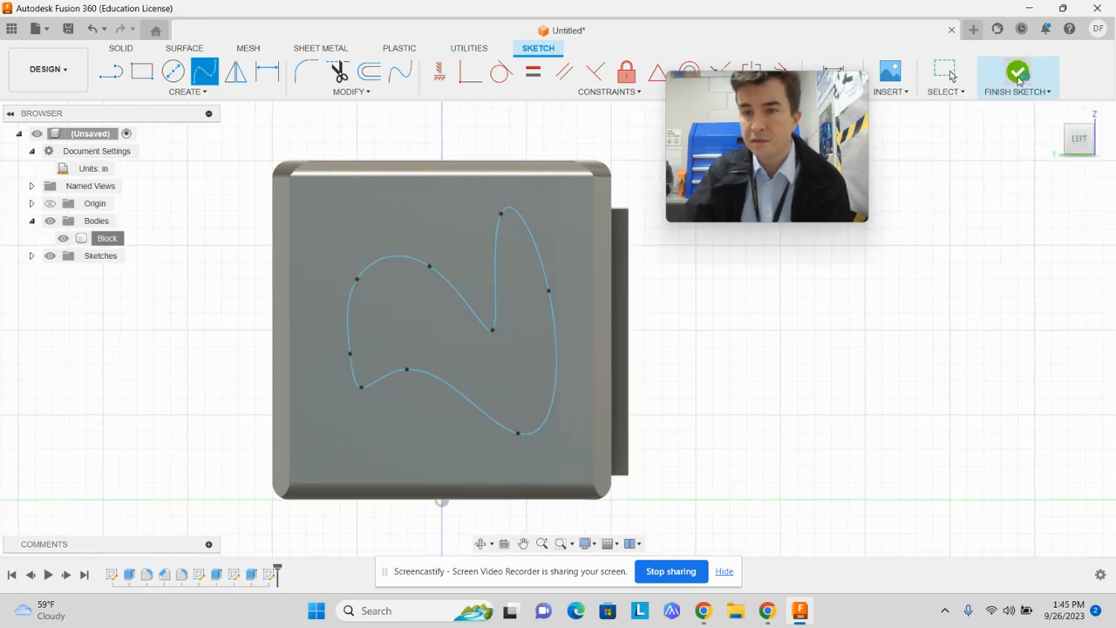
Reopen the spline sketch on the left face and examine whether its outline closes into a profile at the lower-left point
{"action": "left_click", "coordinate": [1066, 140]}
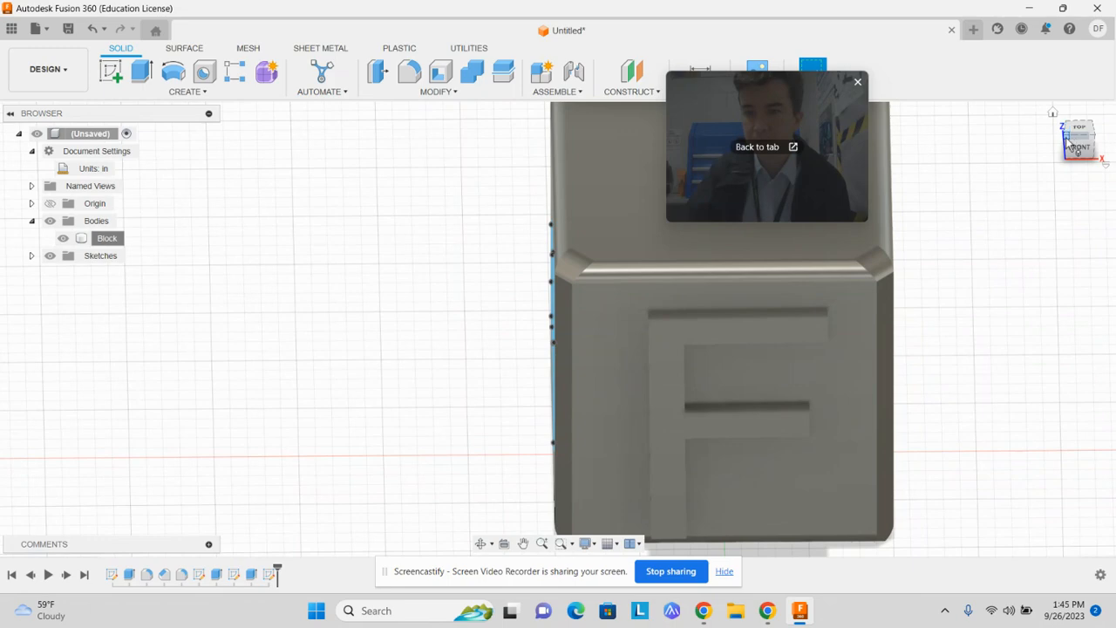
{"action": "left_click", "coordinate": [1069, 142]}
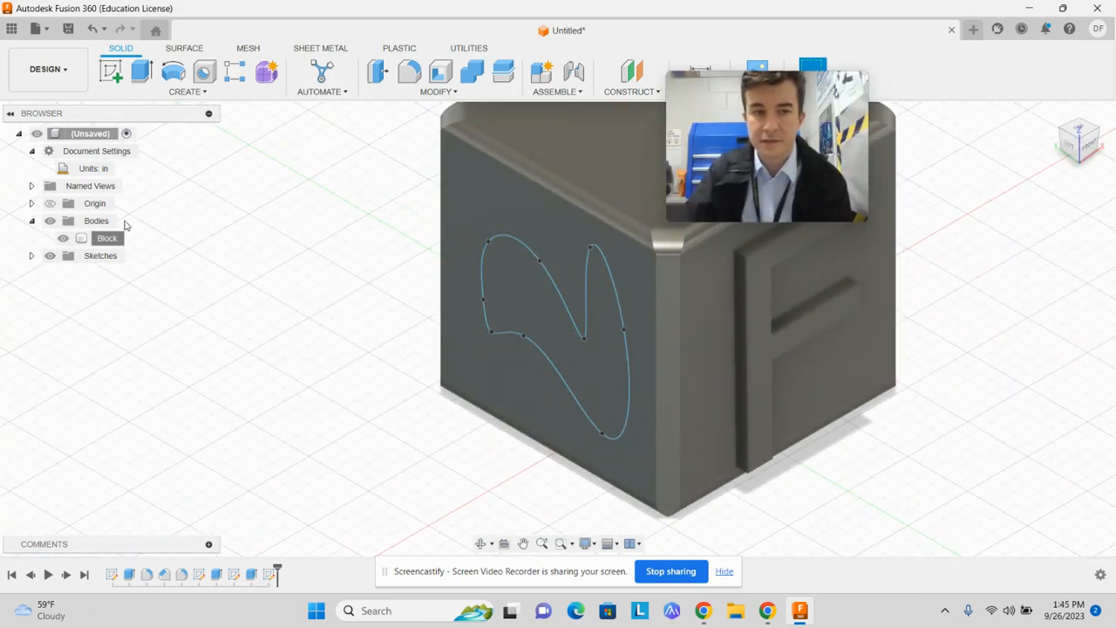
{"action": "double_click", "coordinate": [271, 574]}
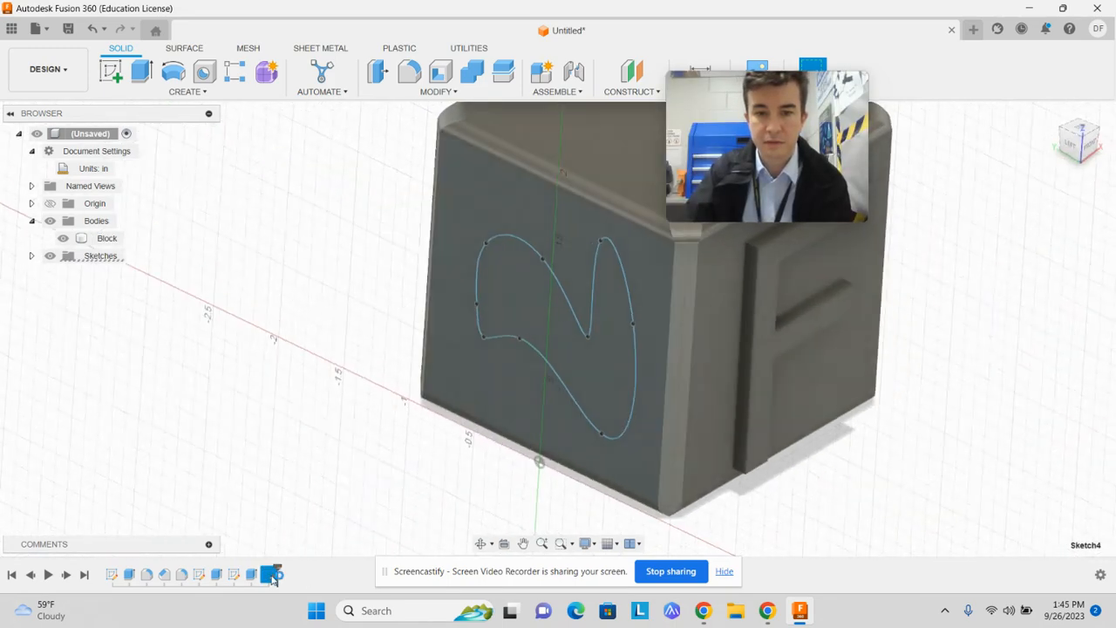
{"action": "left_click", "coordinate": [564, 316]}
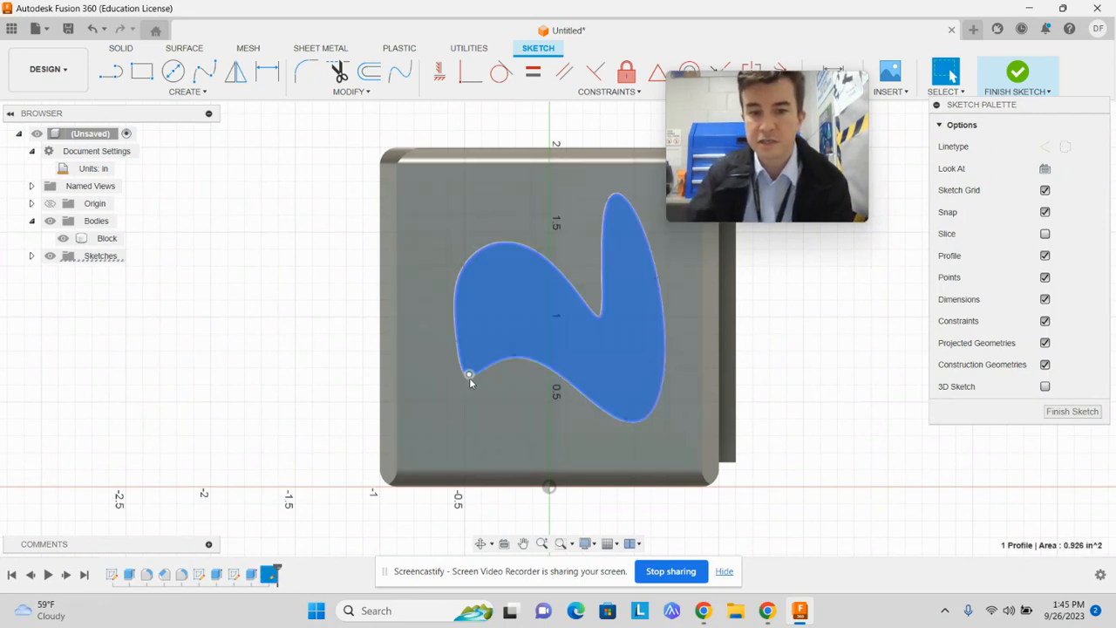
{"action": "left_click", "coordinate": [469, 376]}
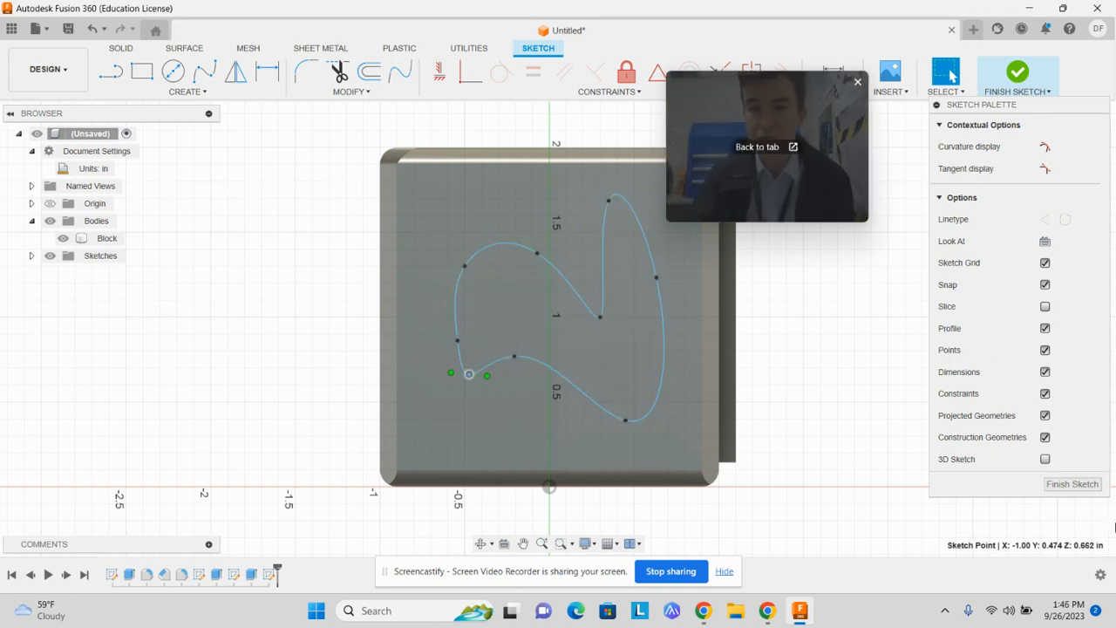
{"action": "left_click_drag", "start_coordinate": [756, 99], "coordinate": [826, 89]}
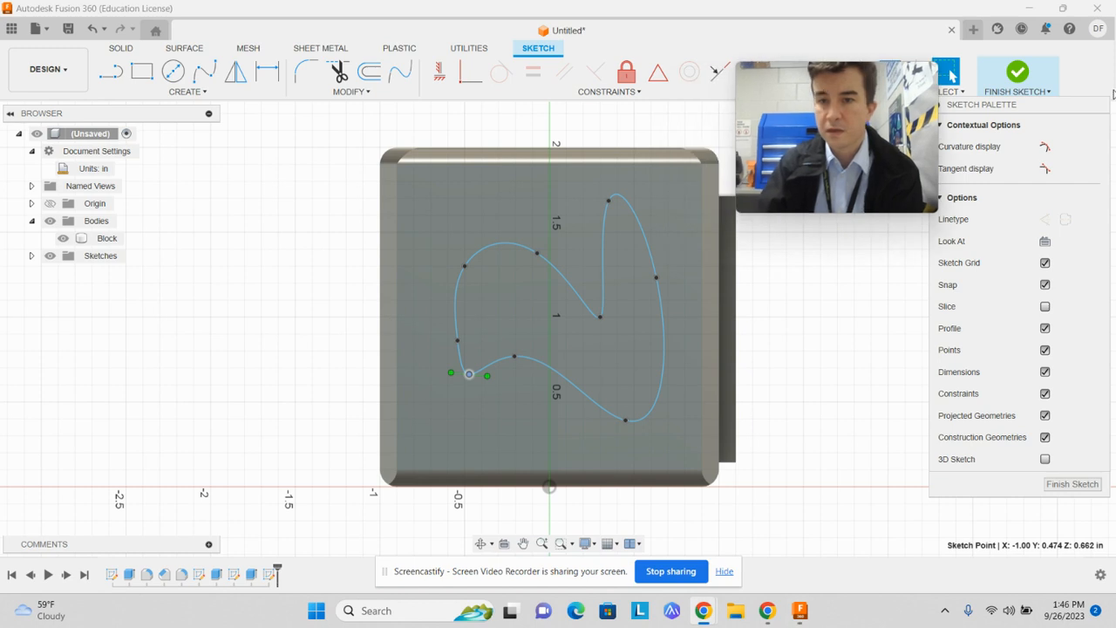
Select the closed spline profile, finish the sketch and extrude the profile as a cut of -0.10 in into the left face
{"action": "left_click", "coordinate": [667, 371]}
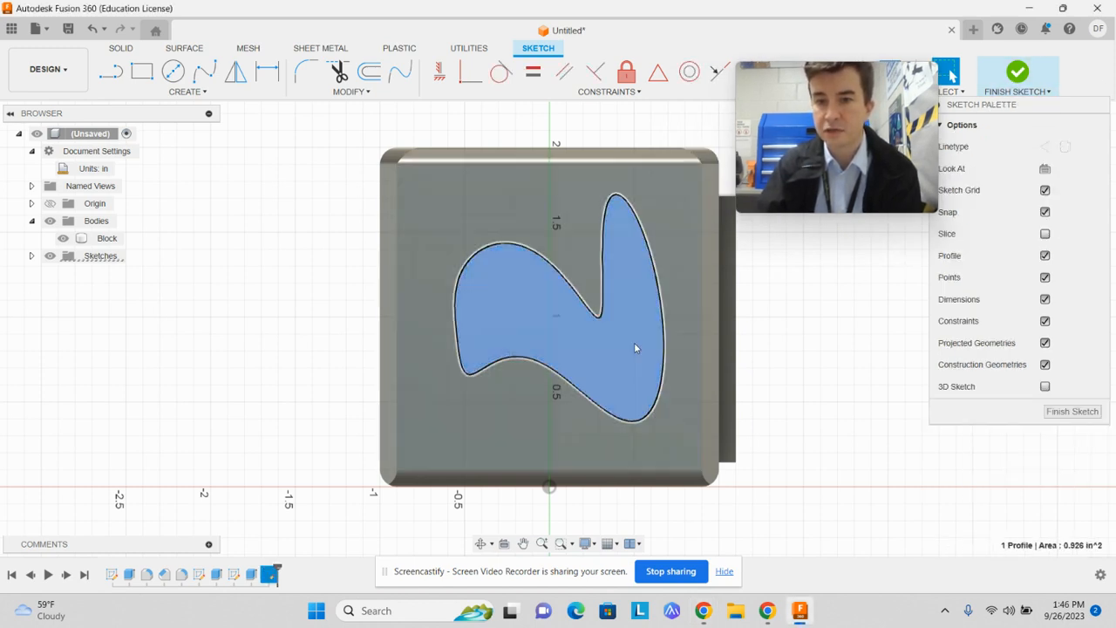
{"action": "left_click", "coordinate": [1025, 87]}
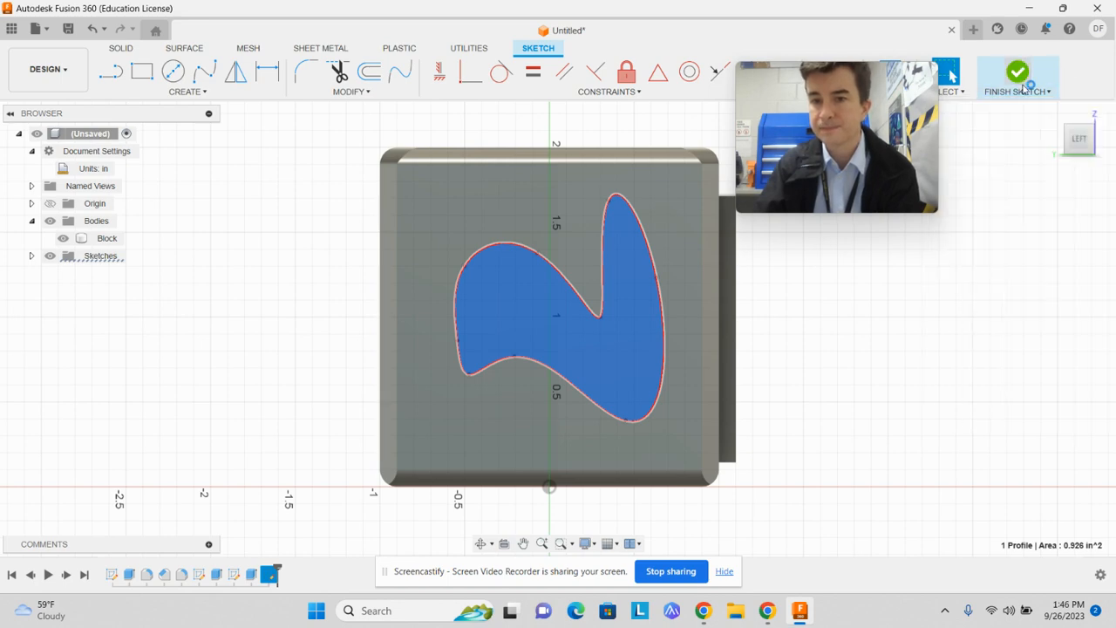
{"action": "left_click", "coordinate": [140, 70]}
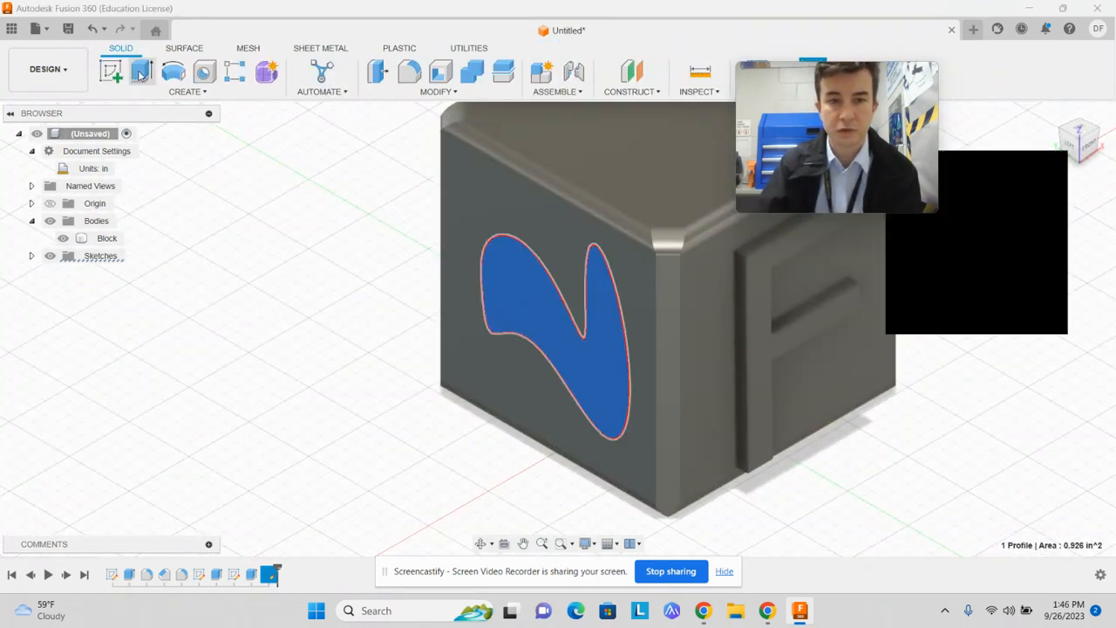
{"action": "left_click_drag", "start_coordinate": [547, 322], "coordinate": [552, 321]}
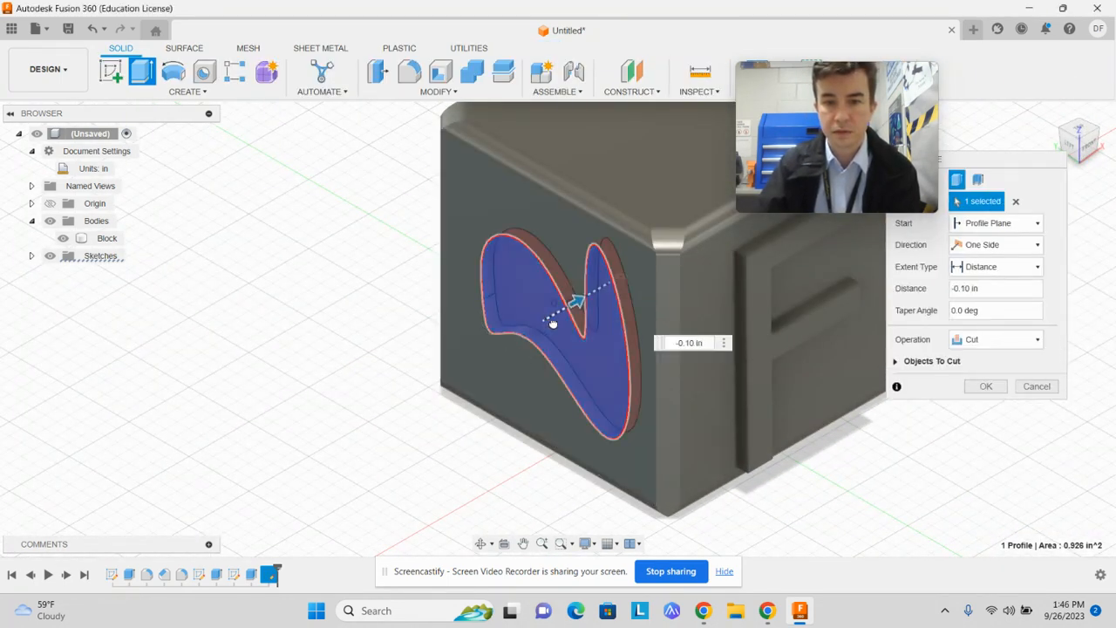
{"action": "left_click", "coordinate": [986, 386]}
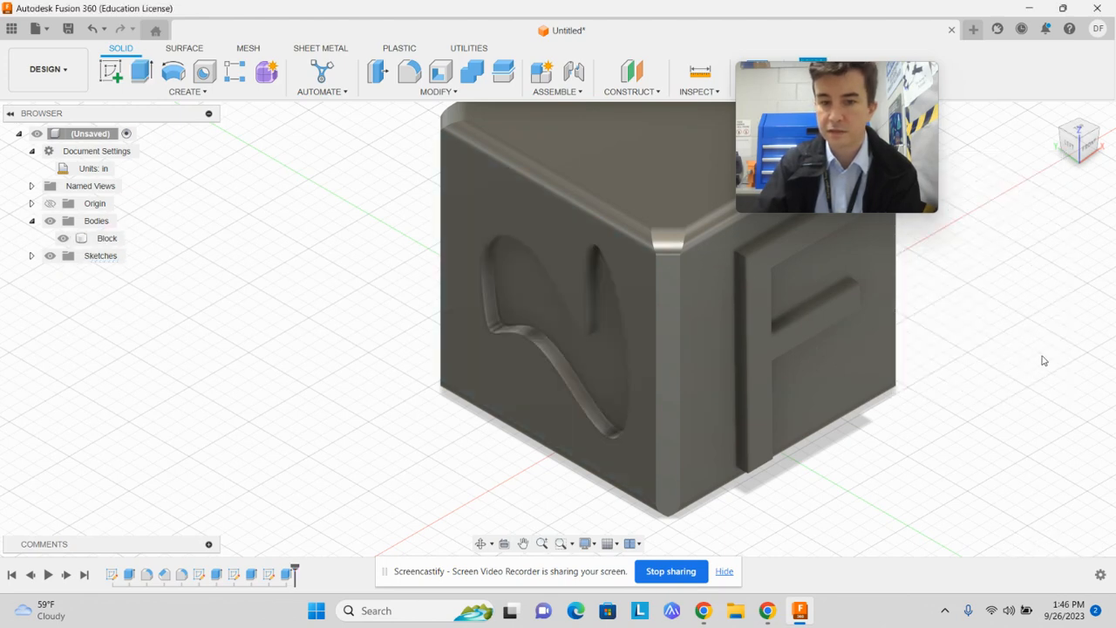
Start a sketch on the block's right face
{"action": "mouse_move", "coordinate": [1101, 156]}
{"action": "left_mouse_down"}
{"action": "mouse_move", "coordinate": [1029, 183]}
{"action": "mouse_move", "coordinate": [998, 152]}
{"action": "left_mouse_up"}
{"action": "left_click", "coordinate": [725, 417]}
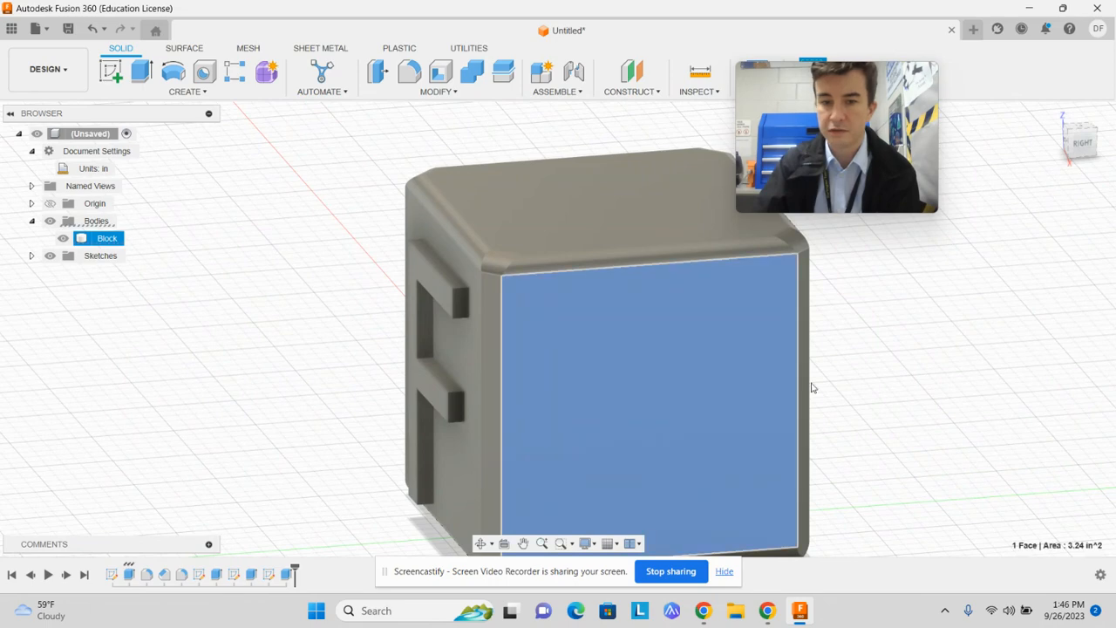
{"action": "left_click", "coordinate": [111, 71]}
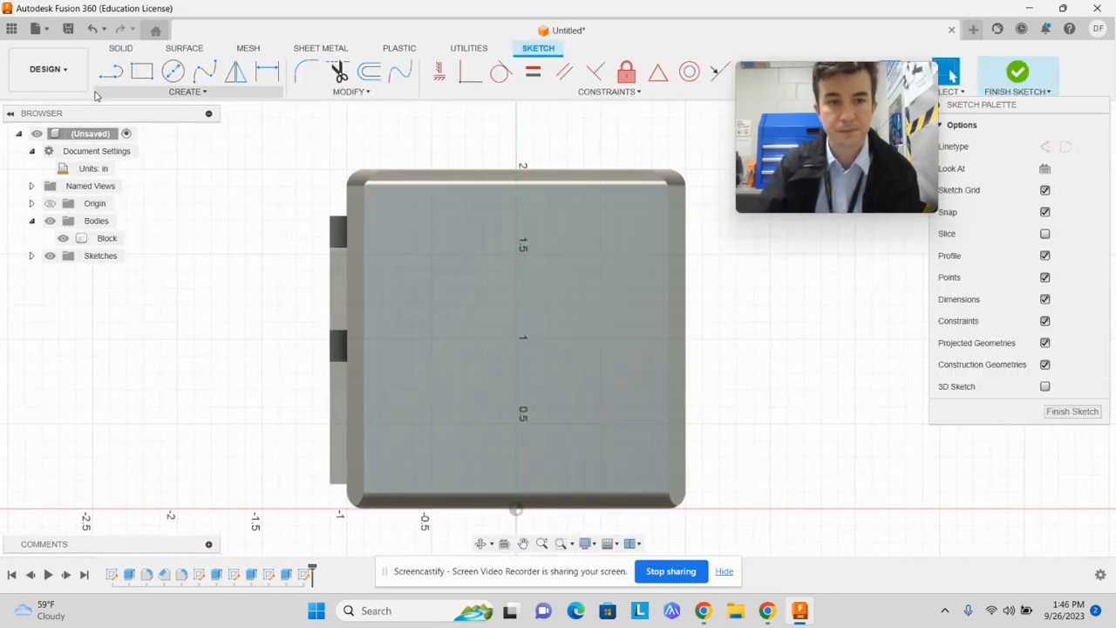
Draw an Edge Polygon with 8 sides from the centre of the right face, using a vertical first edge of 0.70 in
{"action": "left_click", "coordinate": [154, 93]}
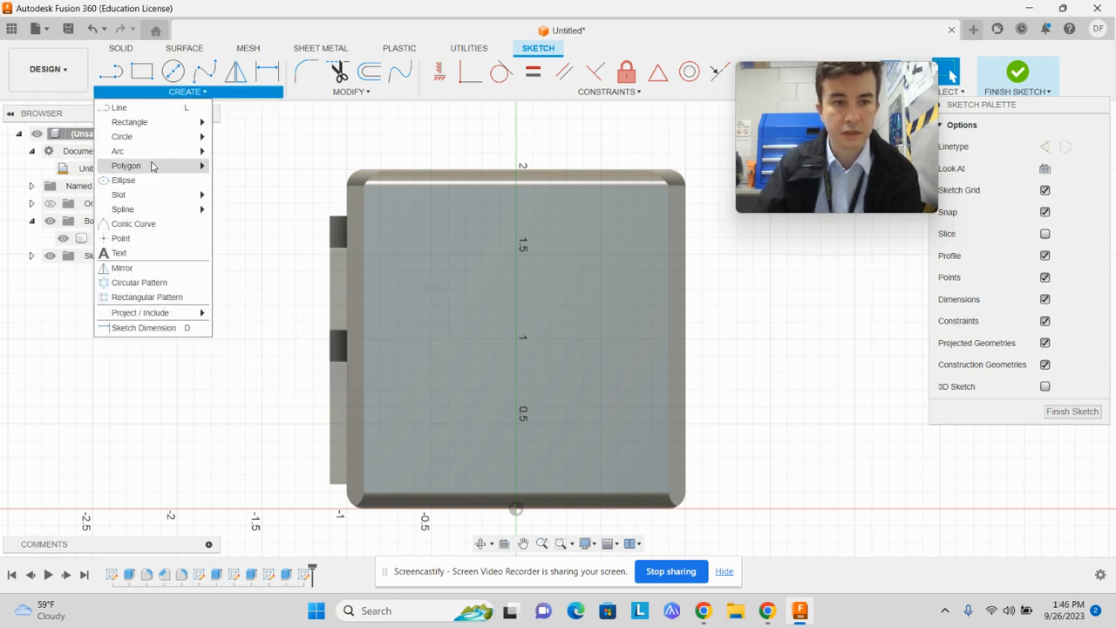
{"action": "mouse_move", "coordinate": [150, 174]}
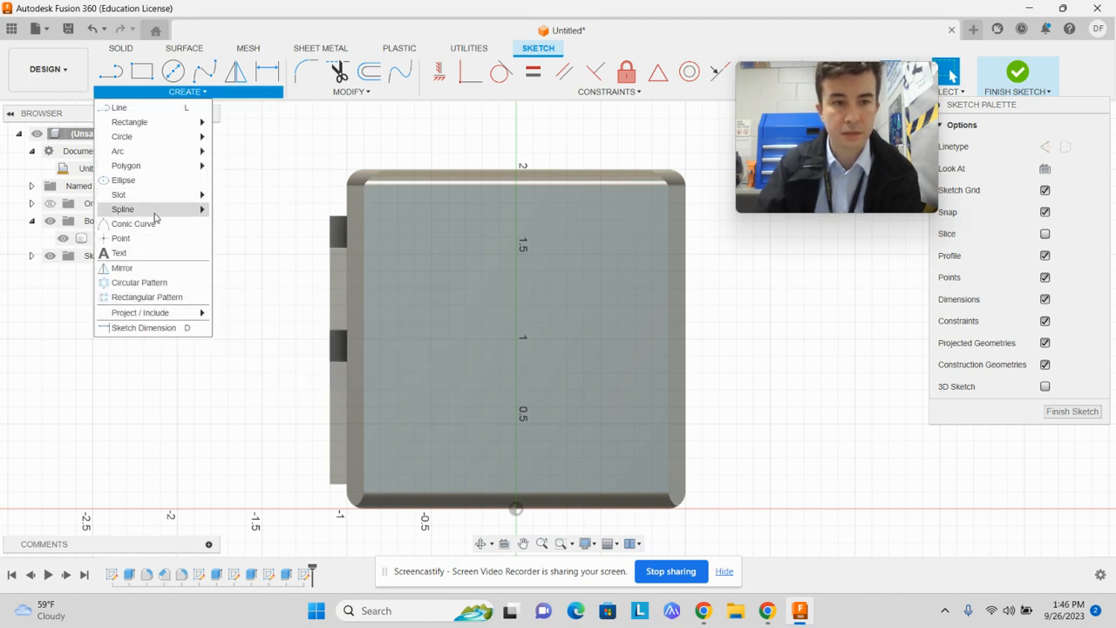
{"action": "mouse_move", "coordinate": [160, 213]}
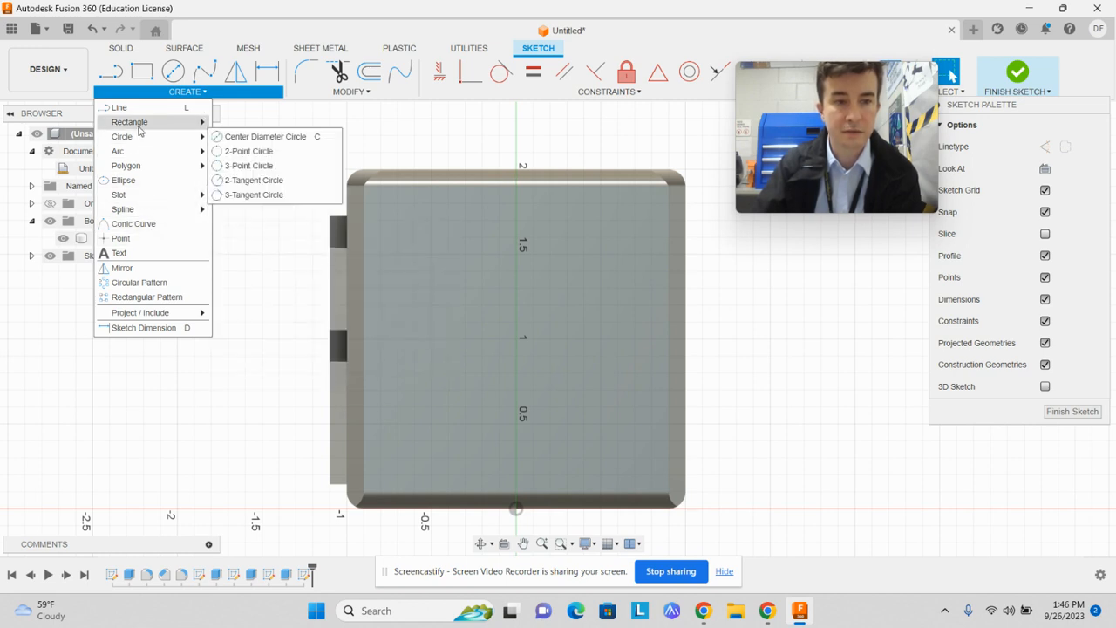
{"action": "mouse_move", "coordinate": [140, 129]}
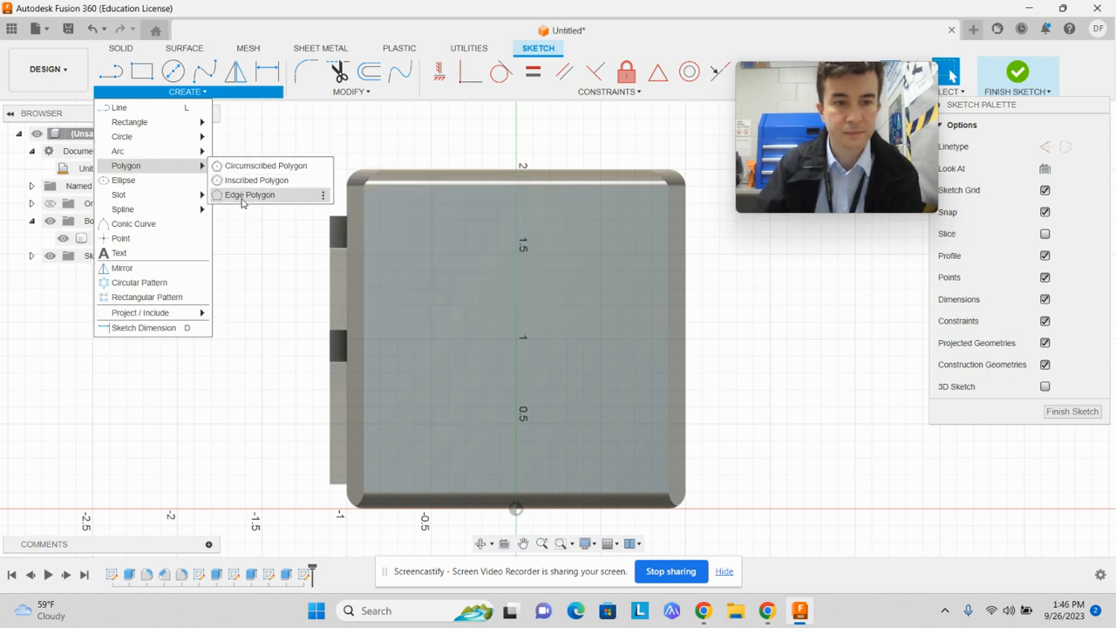
{"action": "left_click", "coordinate": [243, 195]}
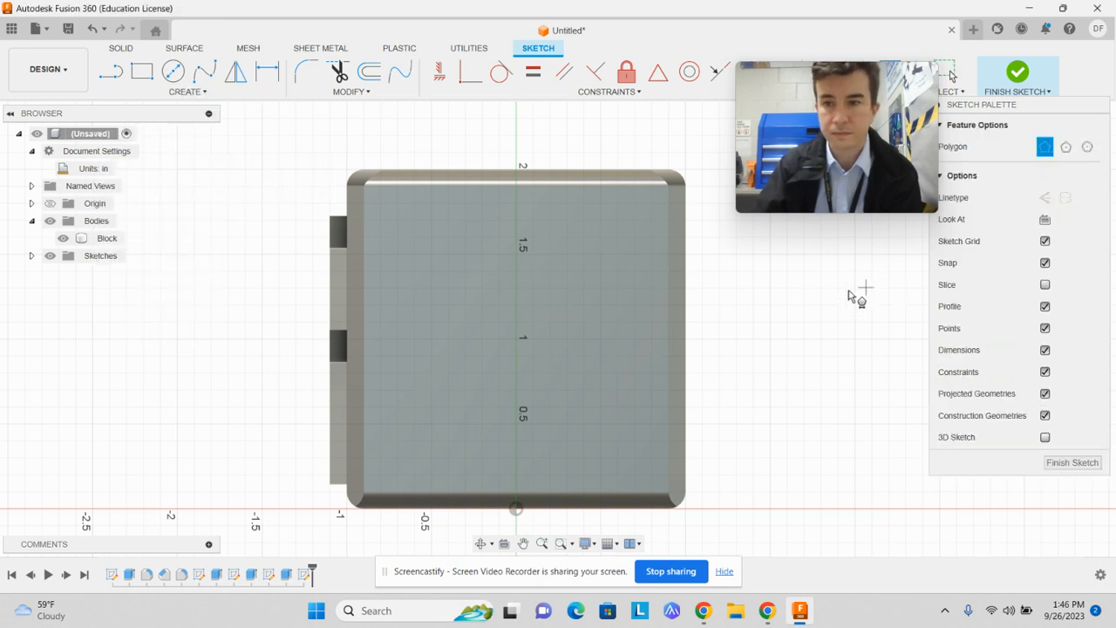
{"action": "left_click", "coordinate": [517, 339]}
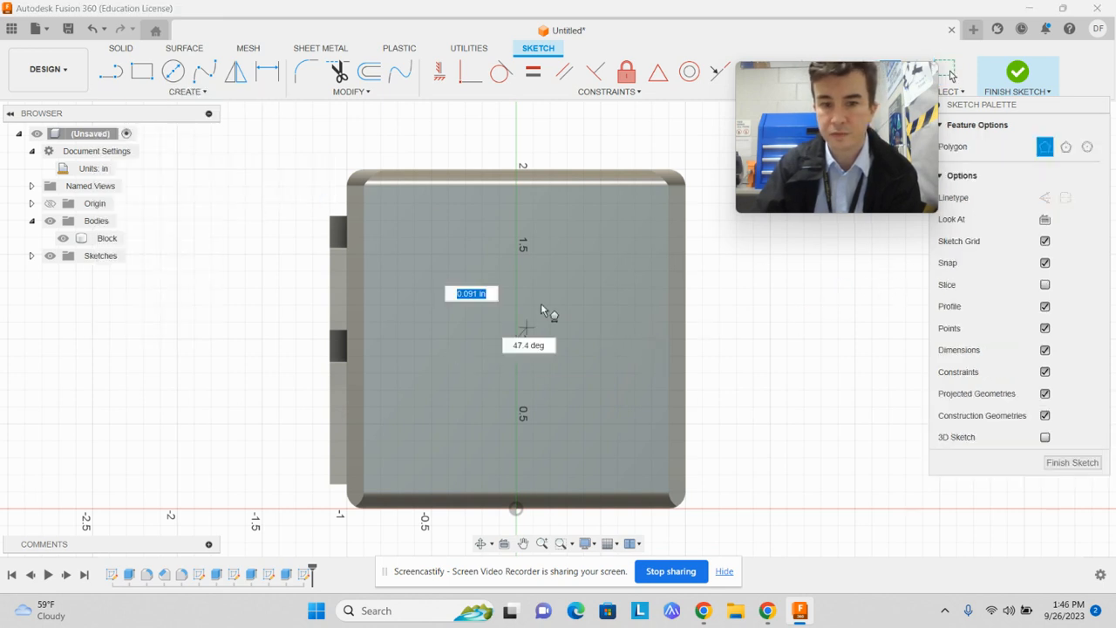
{"action": "left_click", "coordinate": [517, 221]}
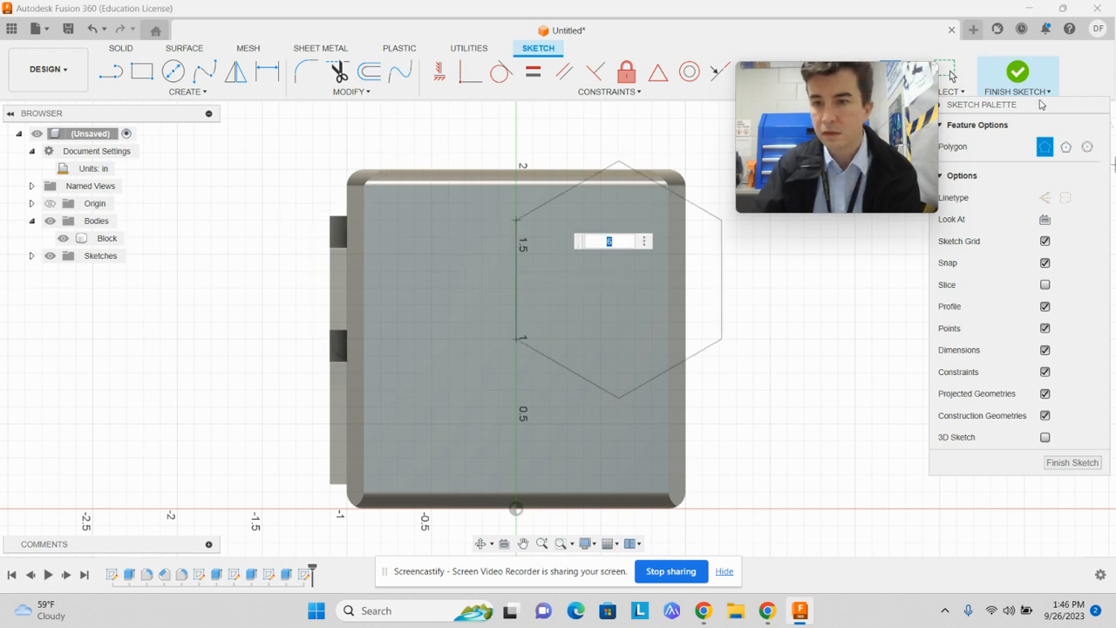
{"action": "mouse_move", "coordinate": [1041, 104]}
{"action": "left_mouse_down"}
{"action": "mouse_move", "coordinate": [932, 218]}
{"action": "mouse_move", "coordinate": [962, 189]}
{"action": "left_mouse_up"}
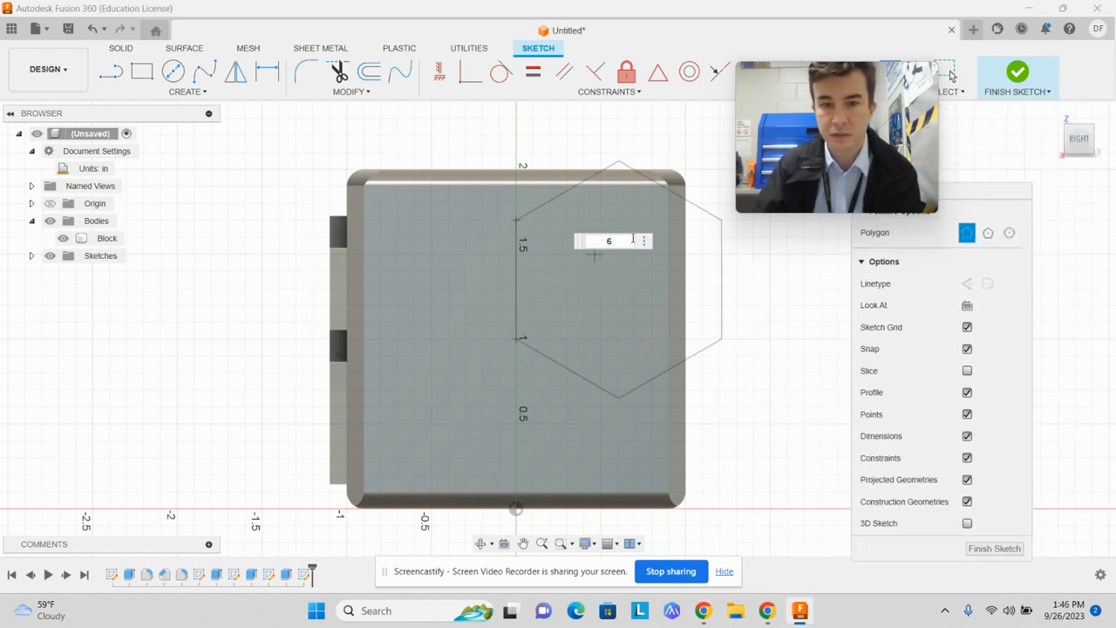
{"action": "left_click", "coordinate": [626, 240]}
{"action": "type", "text": "8"}
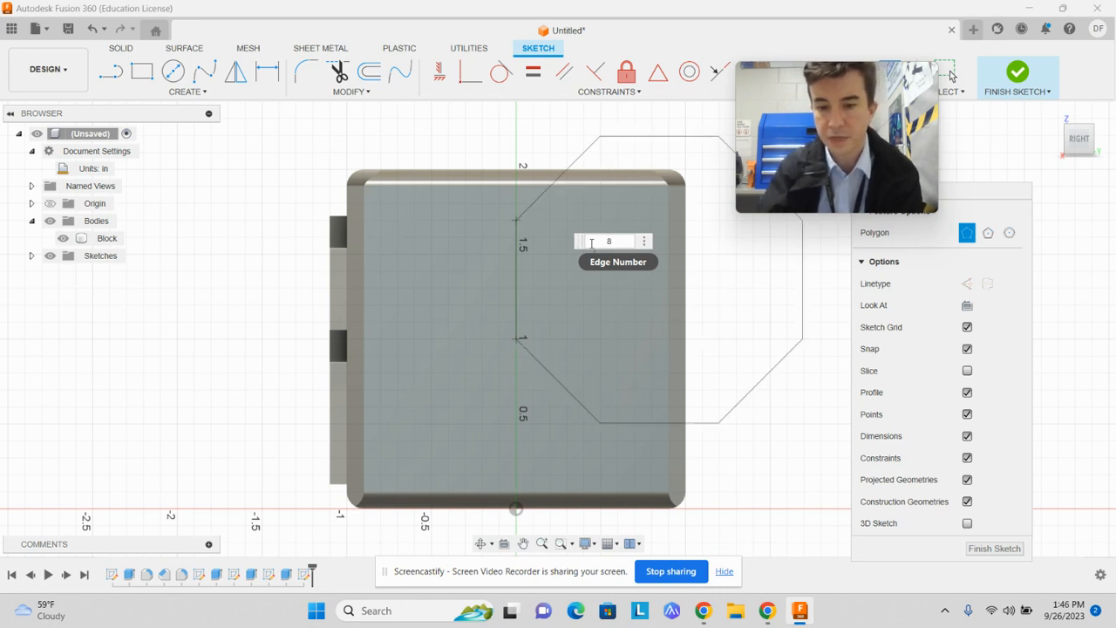
{"action": "key", "text": "Return"}
{"action": "left_click", "coordinate": [723, 242]}
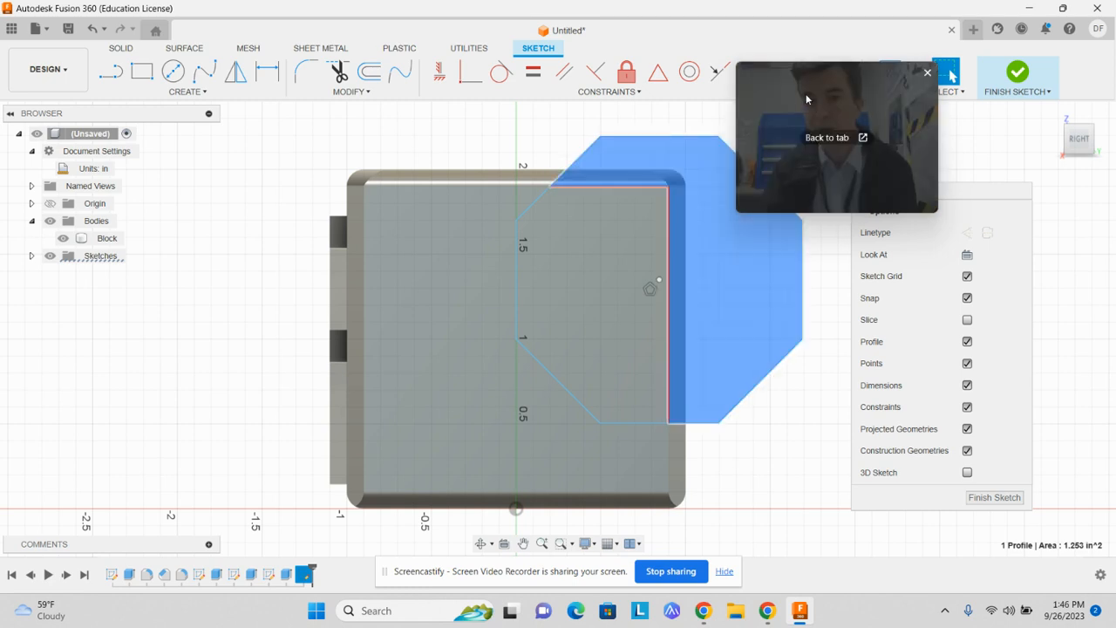
Move the entire octagon -0.80 in in X and -0.30 in in Y, plus a freehand shift of about -0.065 in and -0.055 in
{"action": "mouse_move", "coordinate": [809, 103]}
{"action": "left_mouse_down"}
{"action": "mouse_move", "coordinate": [1027, 74]}
{"action": "mouse_move", "coordinate": [1009, 127]}
{"action": "left_mouse_up"}
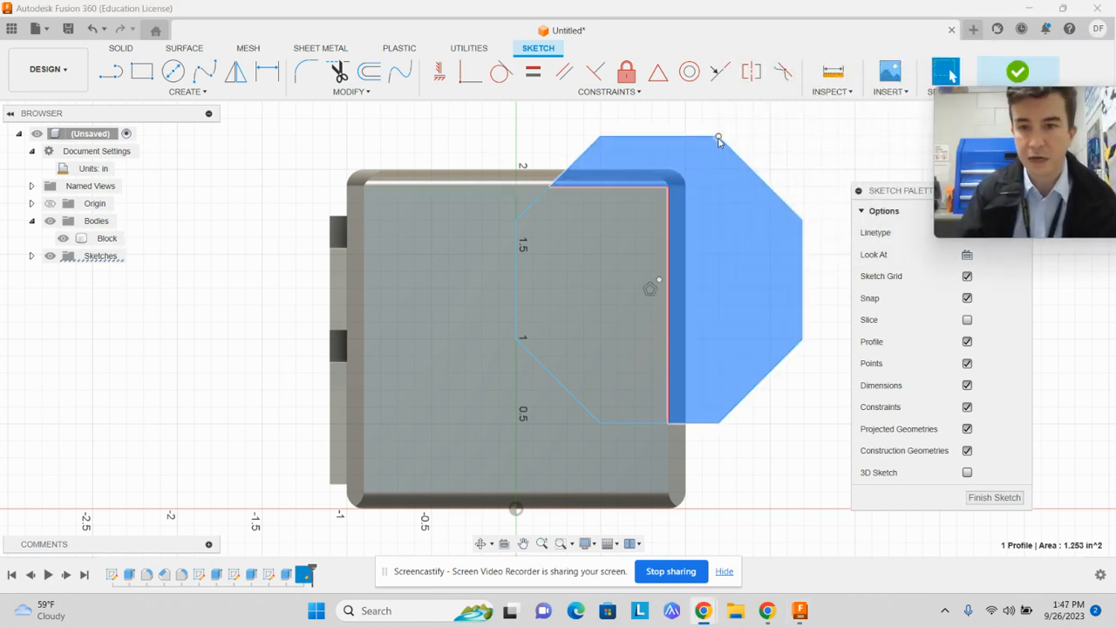
{"action": "left_click", "coordinate": [353, 93]}
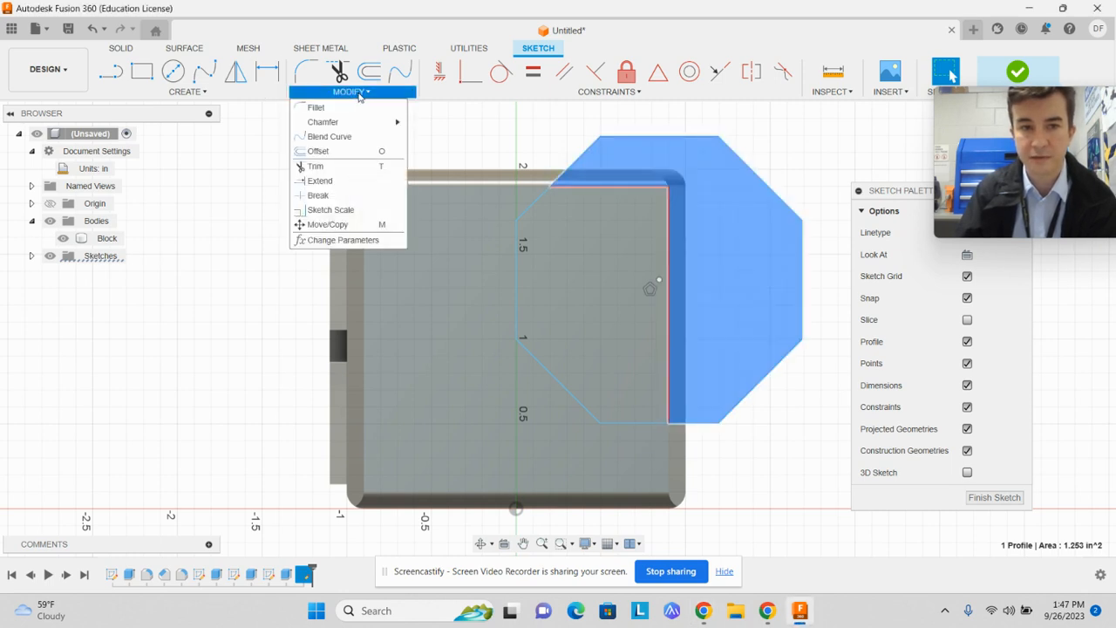
{"action": "left_click", "coordinate": [341, 224]}
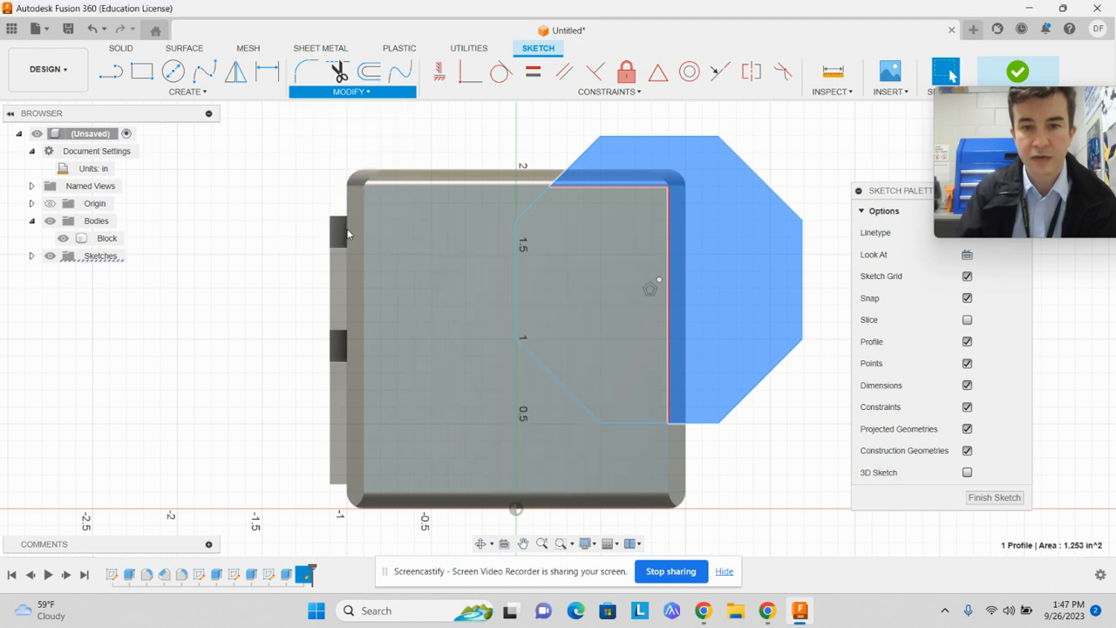
{"action": "left_click", "coordinate": [691, 137]}
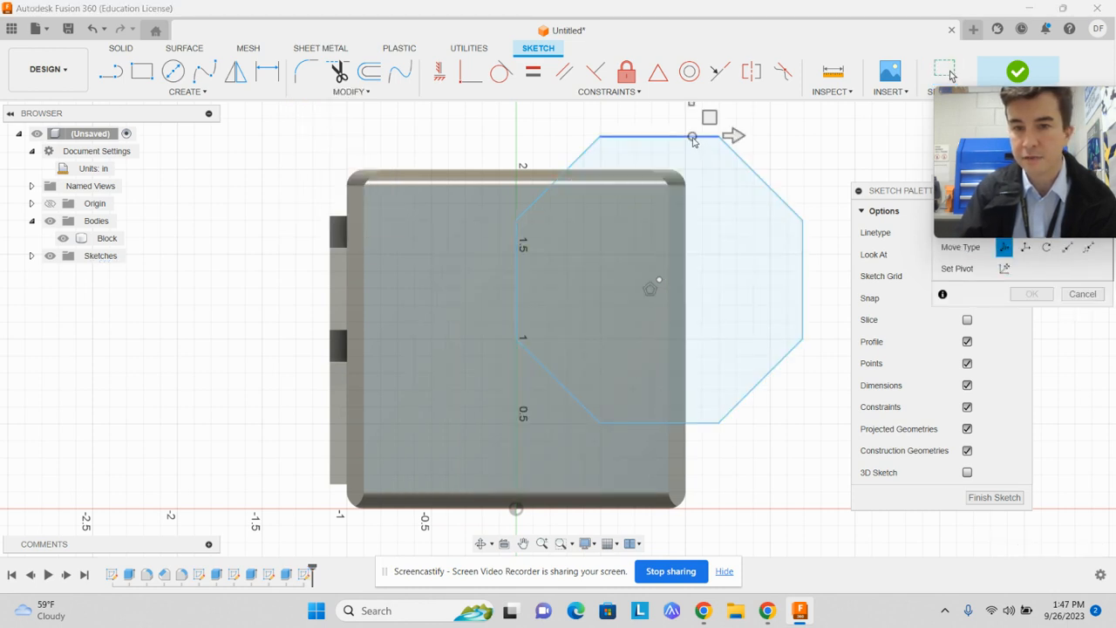
{"action": "left_click", "coordinate": [766, 199]}
{"action": "left_click", "coordinate": [803, 262]}
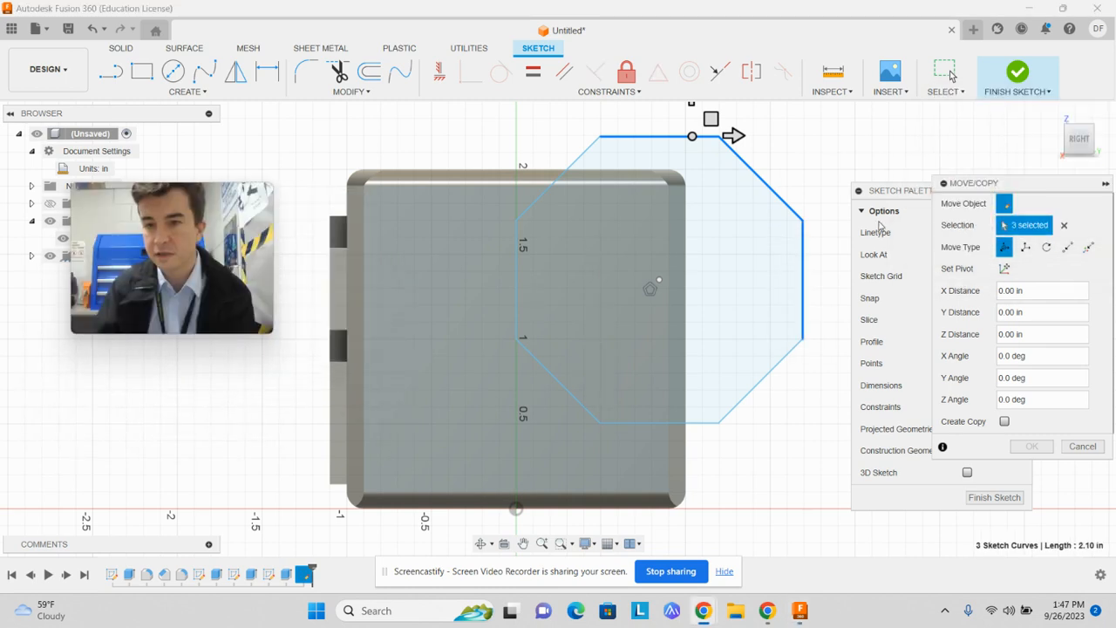
{"action": "left_click", "coordinate": [1064, 225]}
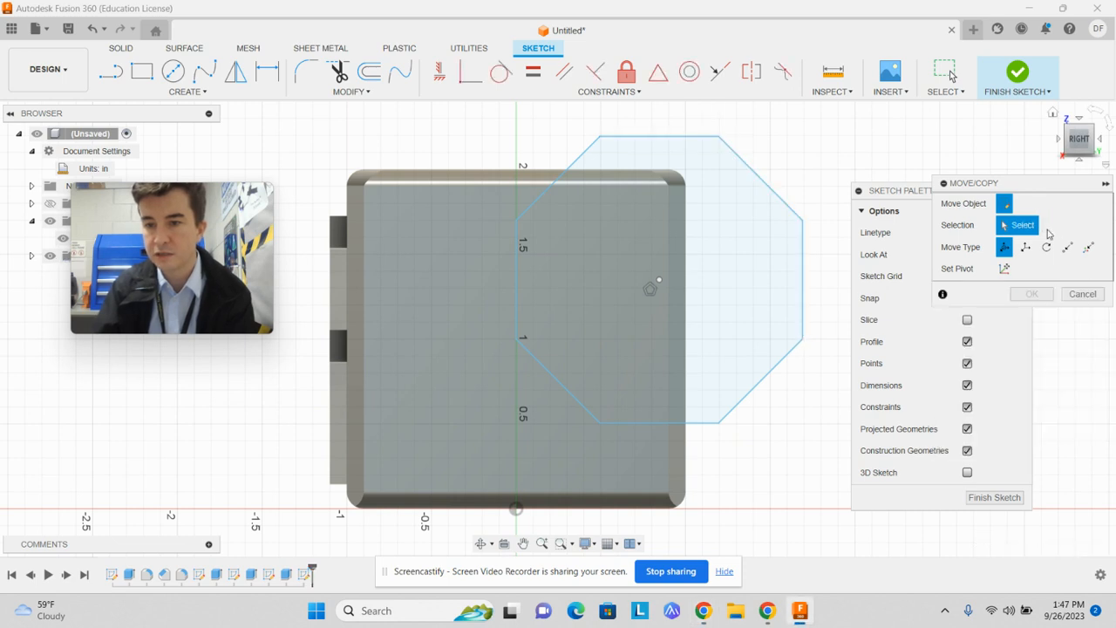
{"action": "left_click_drag", "start_coordinate": [863, 119], "coordinate": [448, 478]}
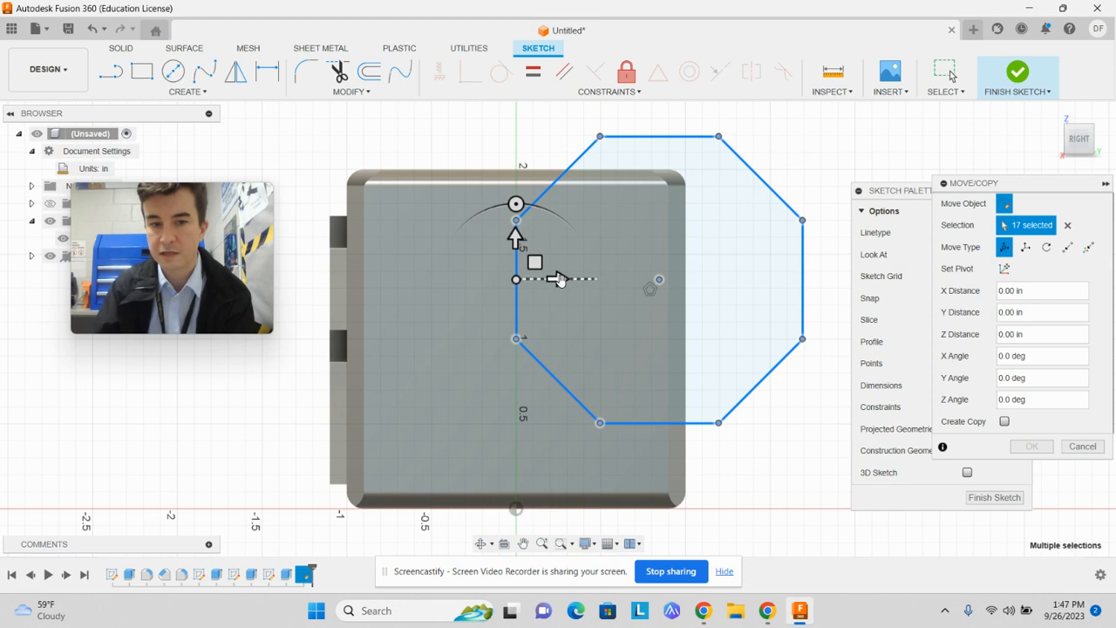
{"action": "left_click_drag", "start_coordinate": [559, 280], "coordinate": [423, 287]}
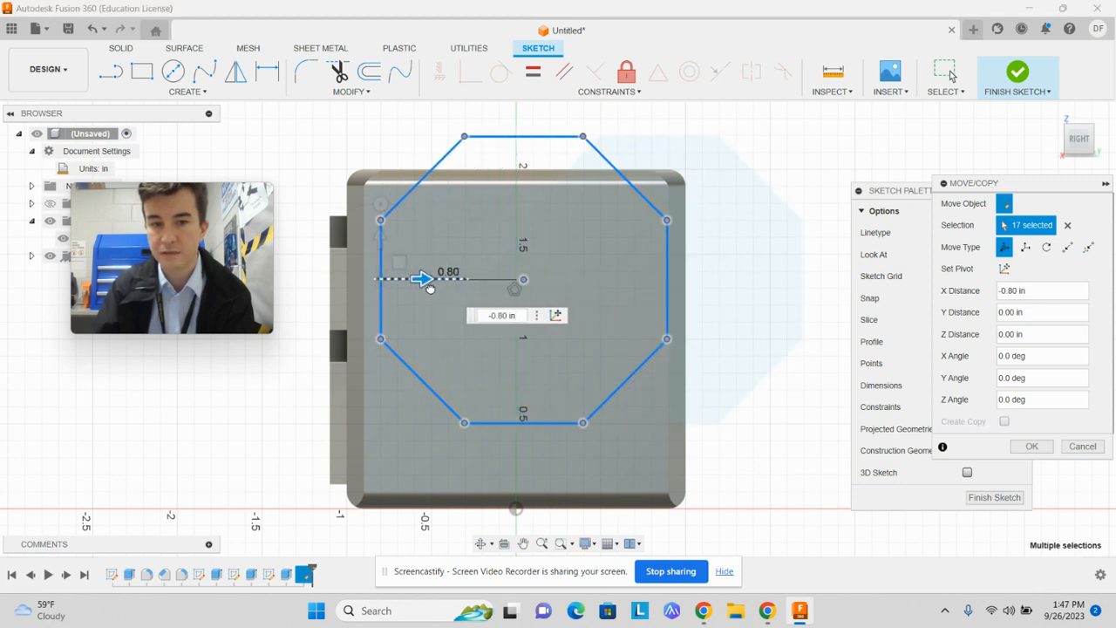
{"action": "left_click_drag", "start_coordinate": [380, 239], "coordinate": [378, 290]}
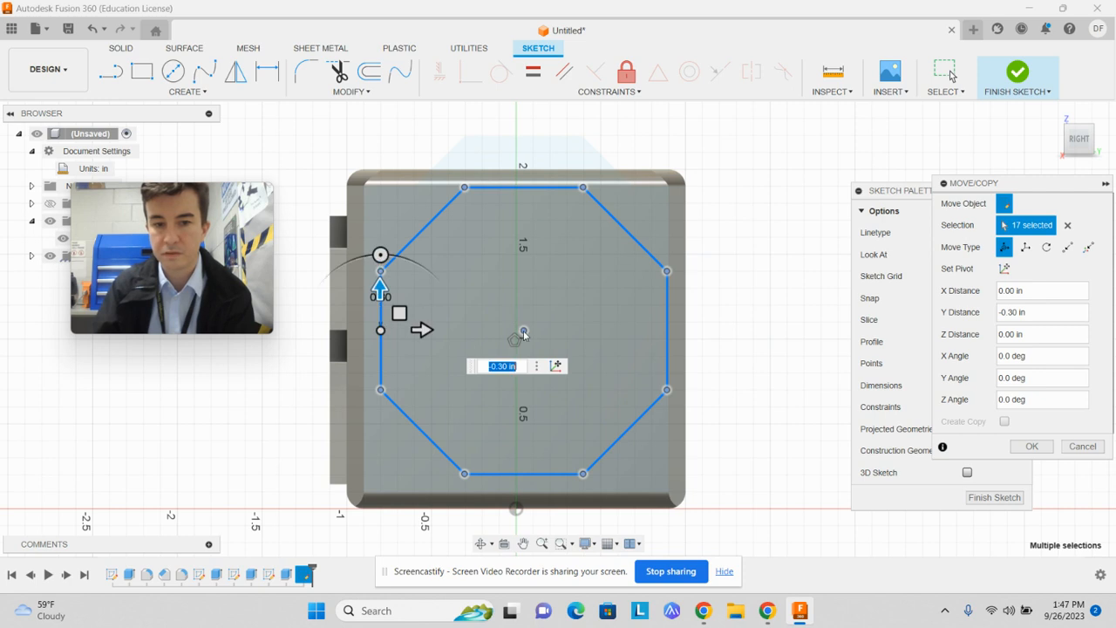
{"action": "mouse_move", "coordinate": [380, 329]}
{"action": "left_mouse_down"}
{"action": "mouse_move", "coordinate": [367, 321]}
{"action": "mouse_move", "coordinate": [370, 340]}
{"action": "left_mouse_up"}
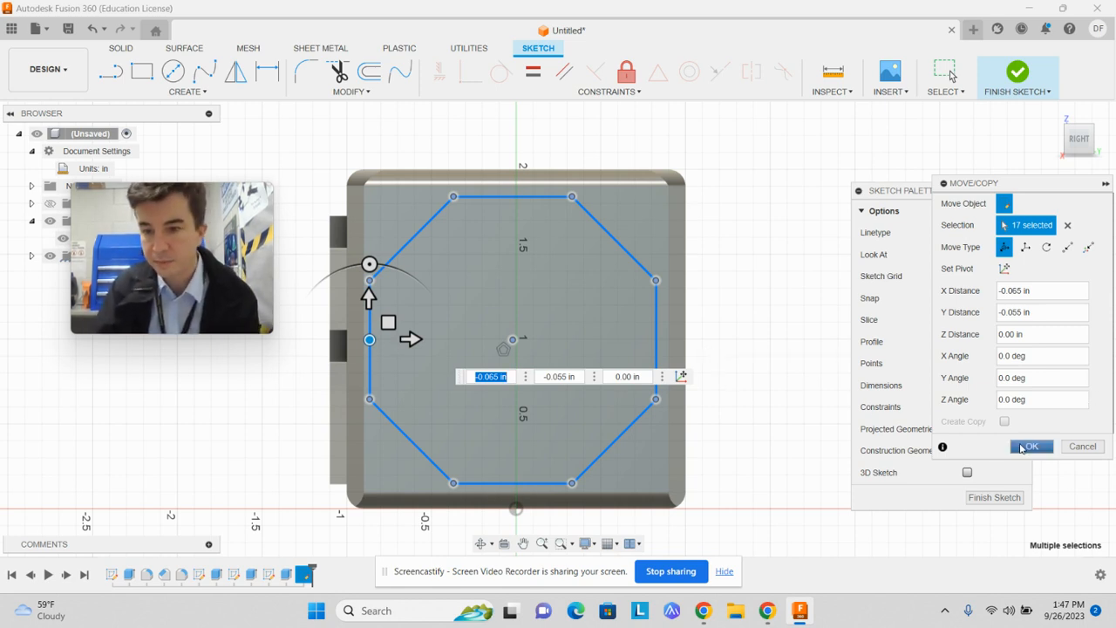
{"action": "left_click", "coordinate": [1023, 447]}
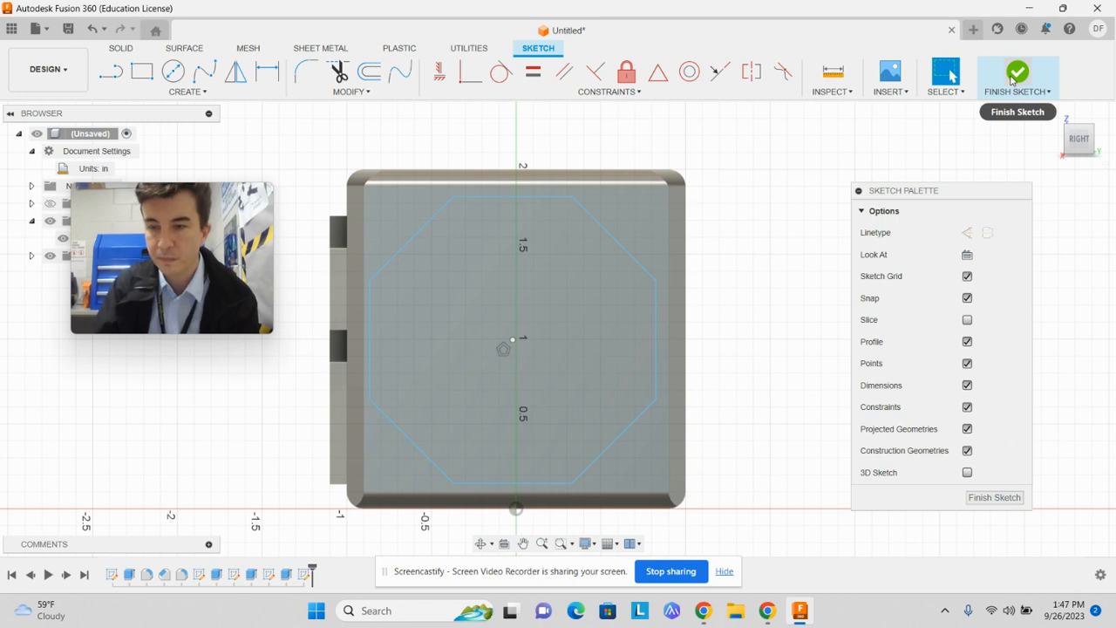
Finish the sketch and extrude the octagon profile a short distance outward from the right face, joined to the block
{"action": "left_click", "coordinate": [1012, 78]}
{"action": "left_click", "coordinate": [631, 453]}
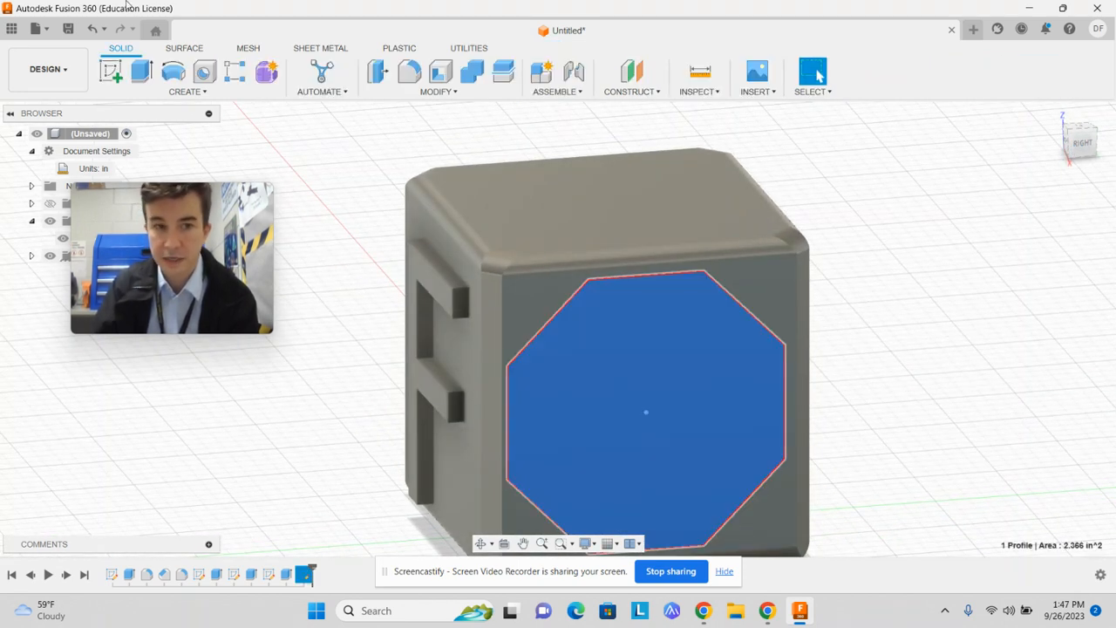
{"action": "left_click", "coordinate": [141, 72]}
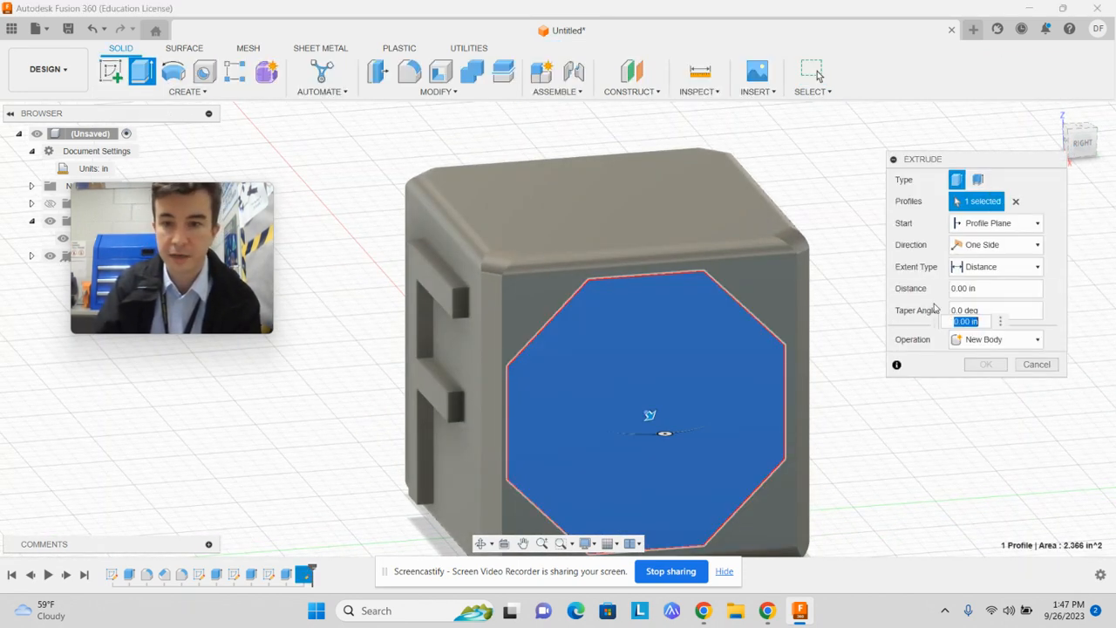
{"action": "left_click", "coordinate": [1030, 342]}
{"action": "left_click", "coordinate": [955, 357]}
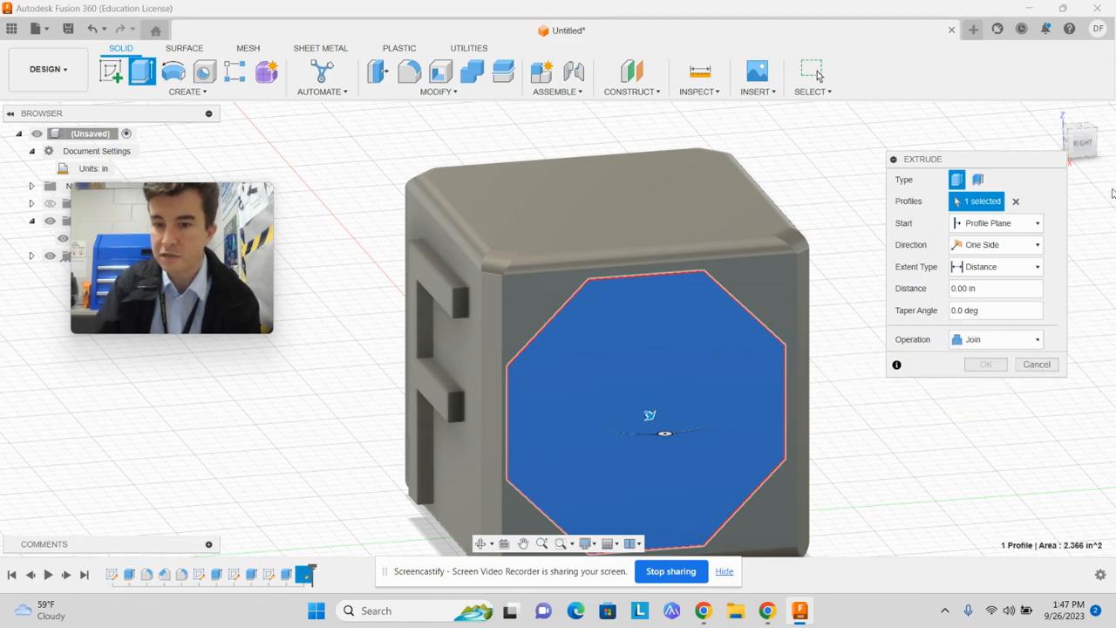
{"action": "left_click", "coordinate": [1071, 135]}
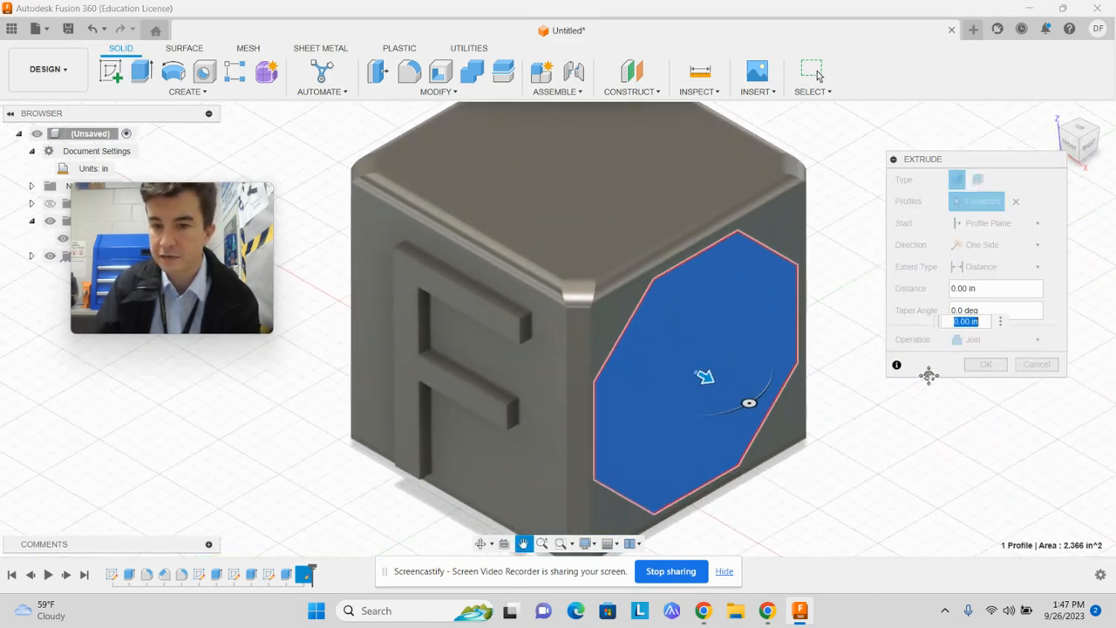
{"action": "left_click_drag", "start_coordinate": [686, 337], "coordinate": [702, 344]}
{"action": "left_click", "coordinate": [994, 362]}
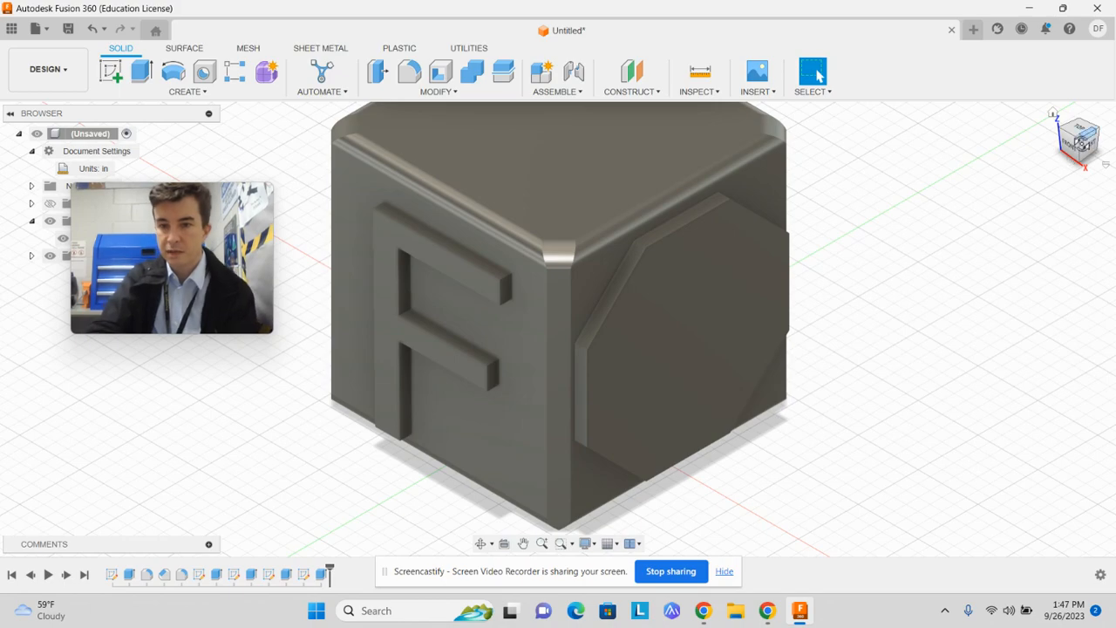
{"action": "mouse_move", "coordinate": [1084, 142]}
{"action": "left_mouse_down"}
{"action": "mouse_move", "coordinate": [1071, 166]}
{"action": "mouse_move", "coordinate": [1057, 163]}
{"action": "mouse_move", "coordinate": [1086, 109]}
{"action": "mouse_move", "coordinate": [1069, 167]}
{"action": "mouse_move", "coordinate": [1085, 163]}
{"action": "mouse_move", "coordinate": [1080, 140]}
{"action": "left_mouse_up"}
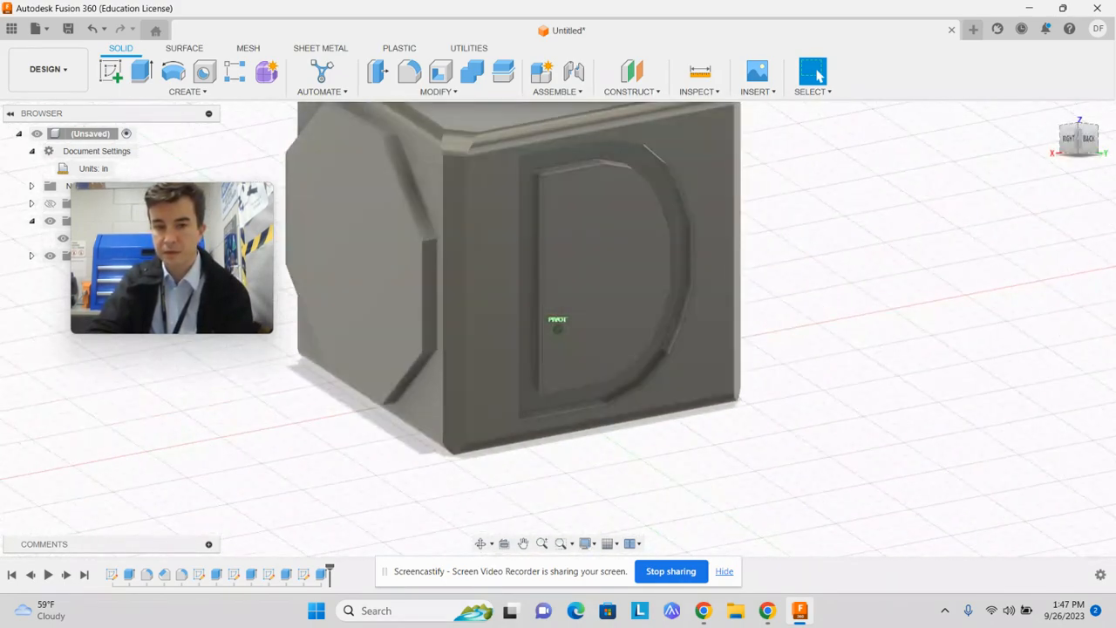
{"action": "middle_click_drag", "start_coordinate": [698, 283], "coordinate": [822, 318], "text": "shift"}
{"action": "scroll", "coordinate": [859, 307], "scroll_direction": "up", "scroll_amount": 3}
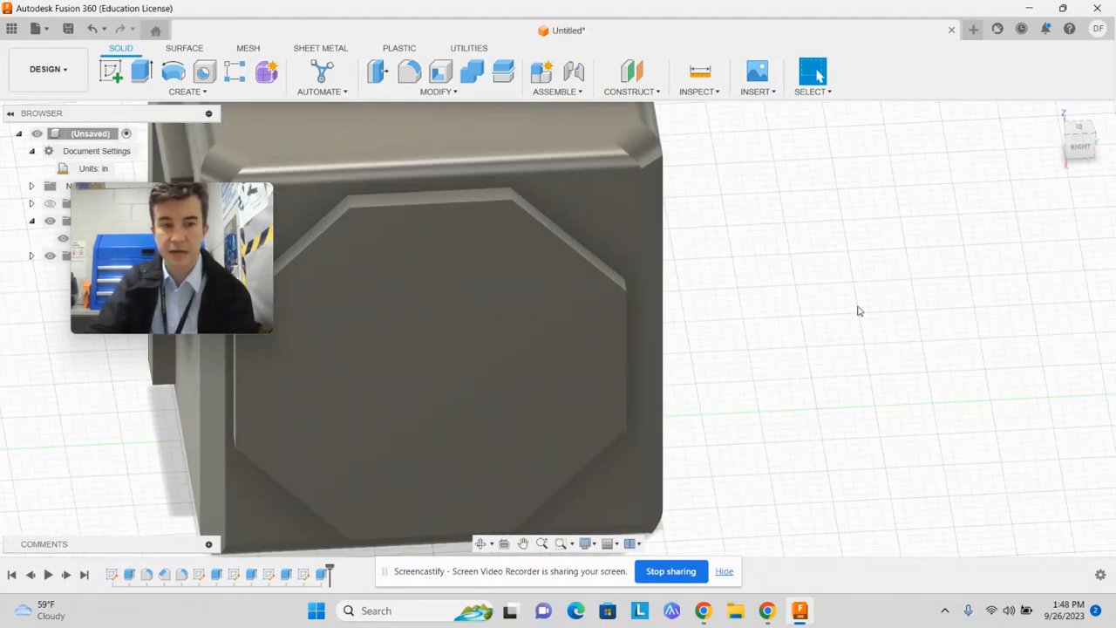
{"action": "scroll", "coordinate": [859, 311], "scroll_direction": "down", "scroll_amount": 3}
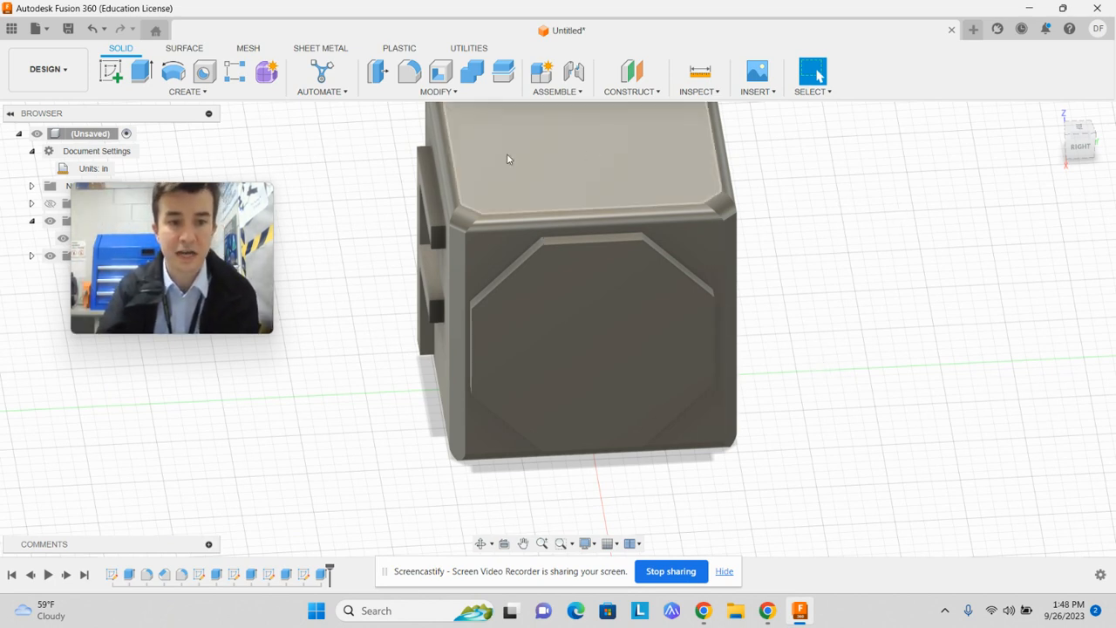
Place a simple hole on the block's top face and position it at the face centre, 1.00 in from the edge
{"action": "left_click", "coordinate": [202, 74]}
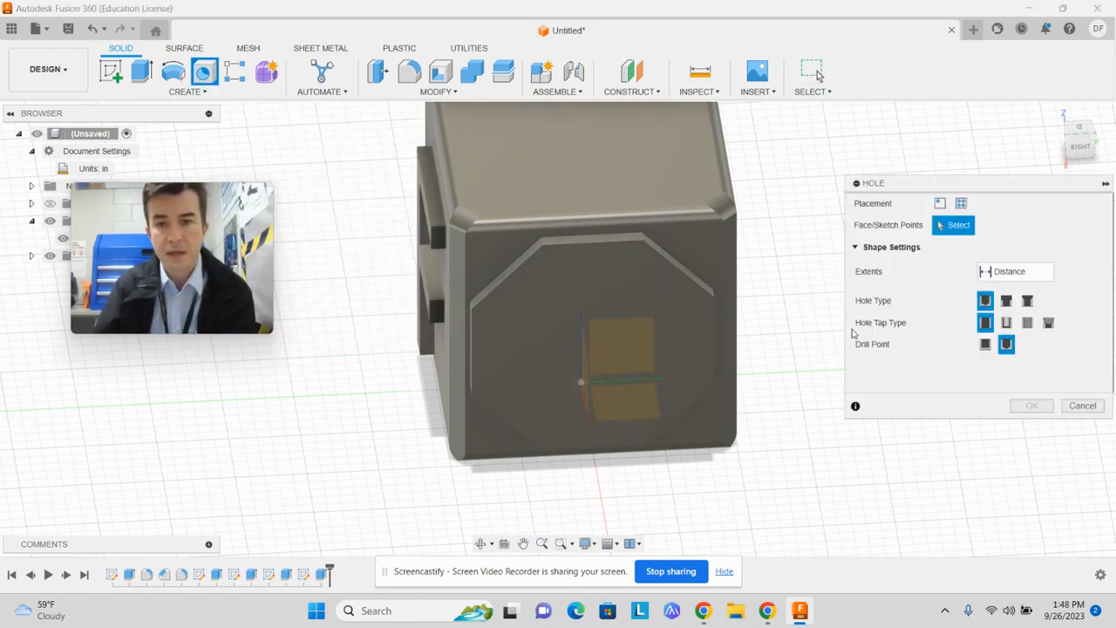
{"action": "middle_click_drag", "start_coordinate": [860, 463], "coordinate": [782, 518]}
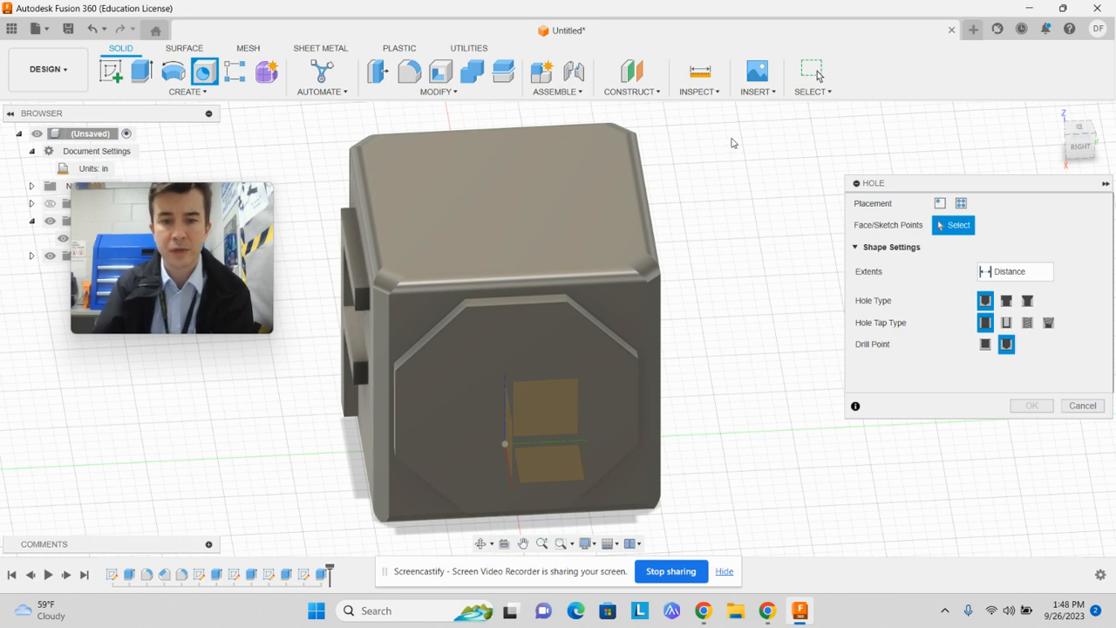
{"action": "left_click", "coordinate": [528, 185]}
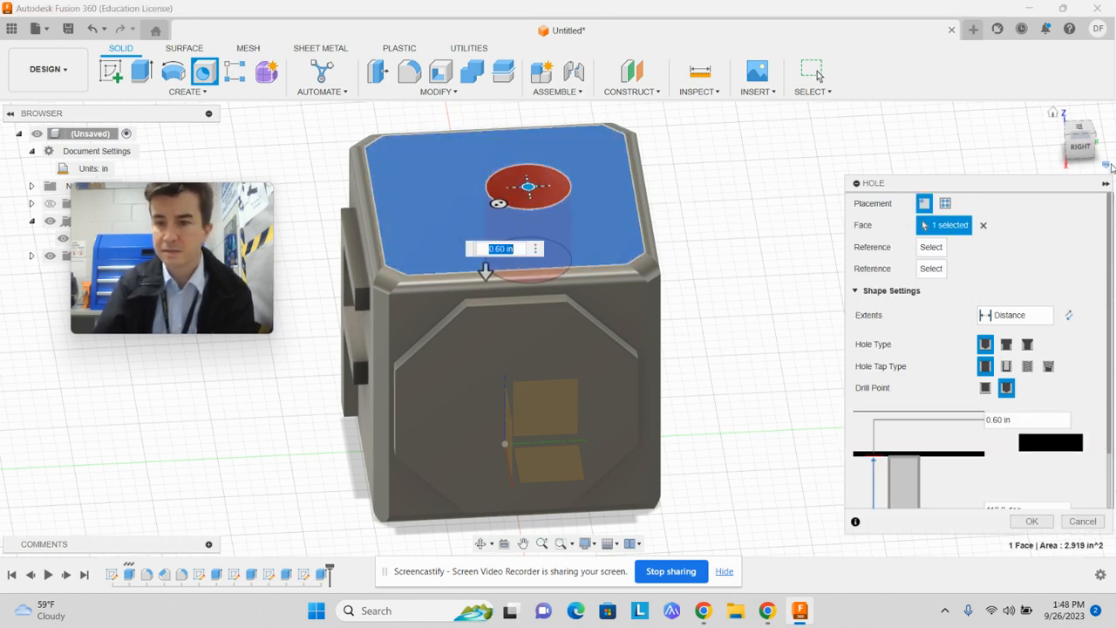
{"action": "left_click", "coordinate": [1080, 131]}
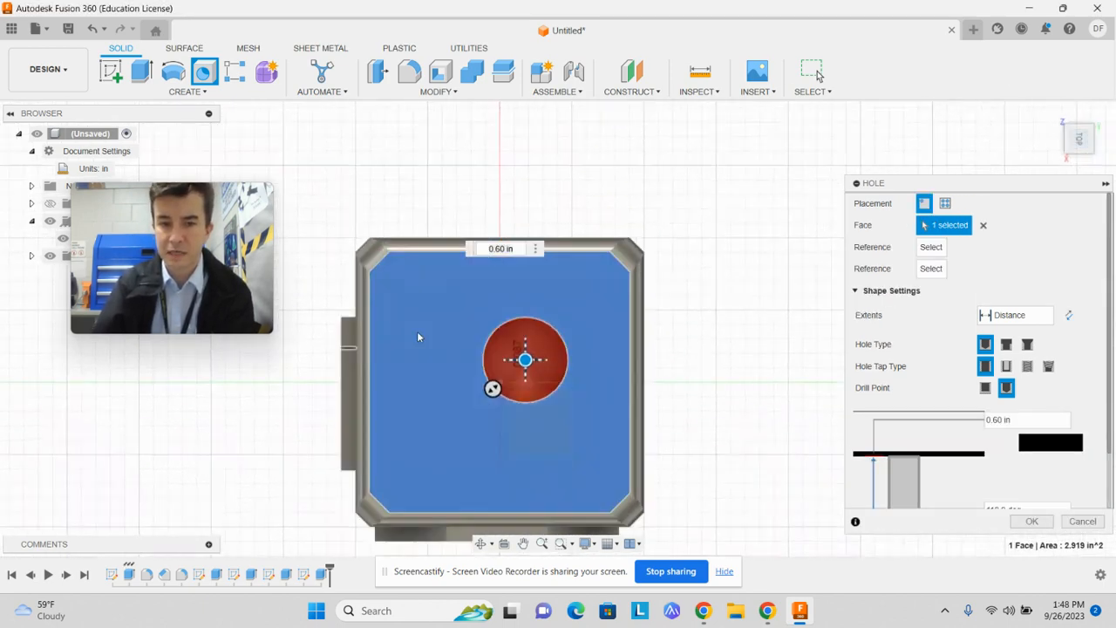
{"action": "left_click_drag", "start_coordinate": [525, 359], "coordinate": [500, 381]}
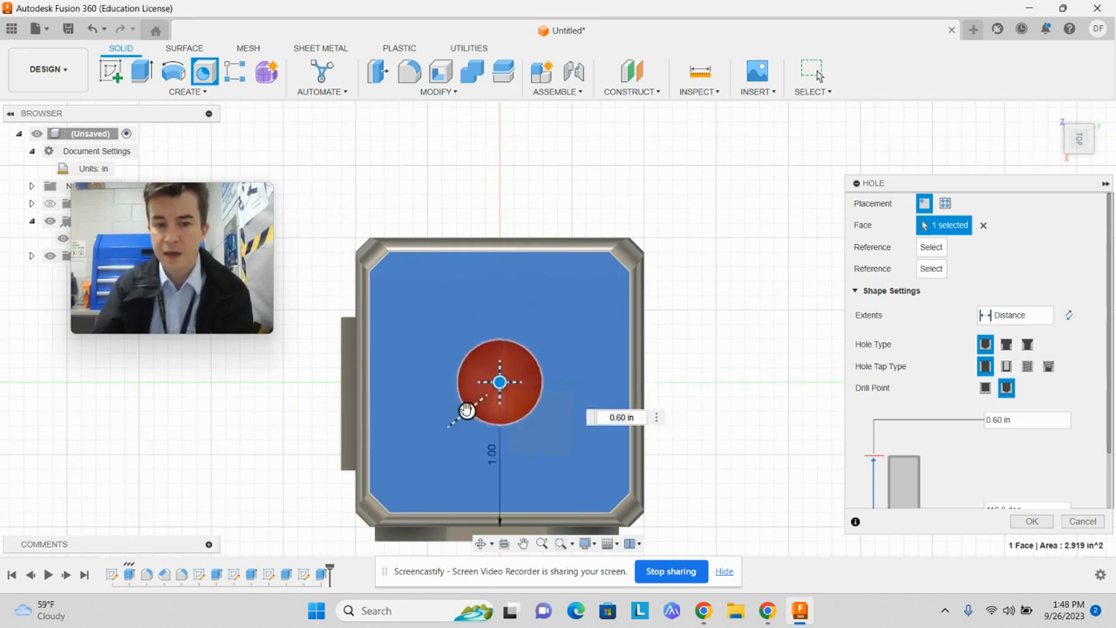
Set the depth of the hole in the top face to 0.5 in
{"action": "scroll", "coordinate": [975, 434], "scroll_direction": "down", "scroll_amount": 2}
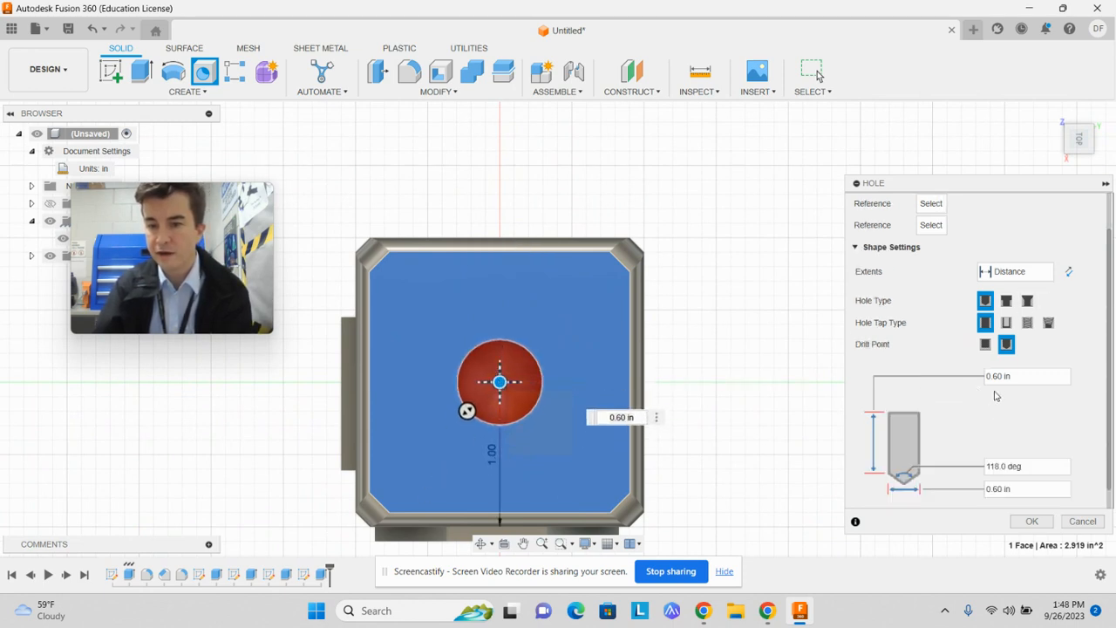
{"action": "left_click", "coordinate": [1024, 373]}
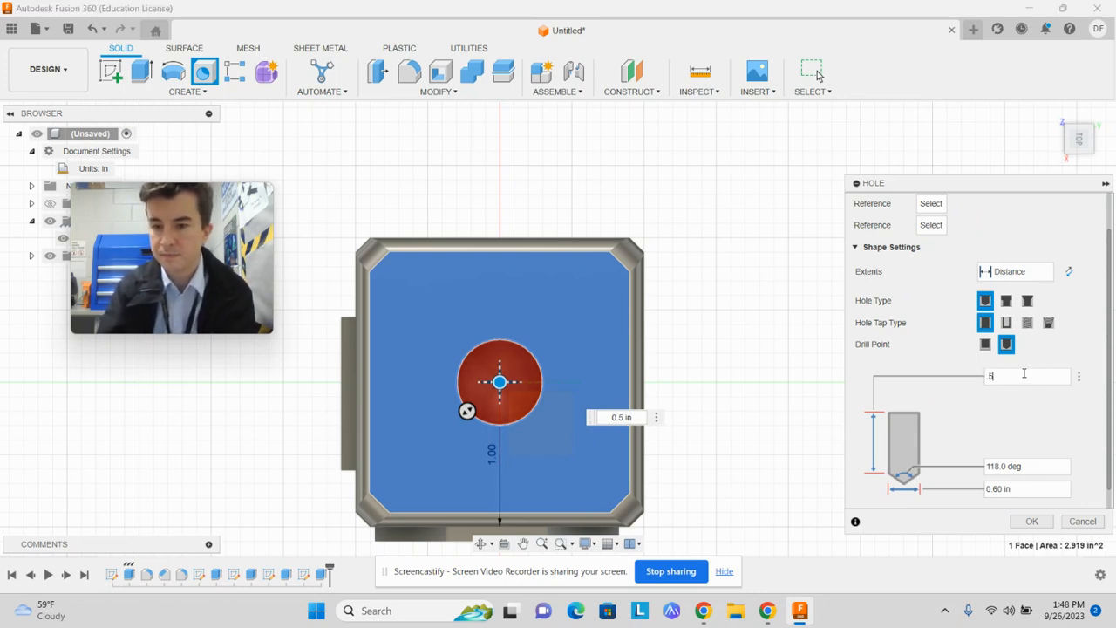
{"action": "left_click", "coordinate": [1091, 153]}
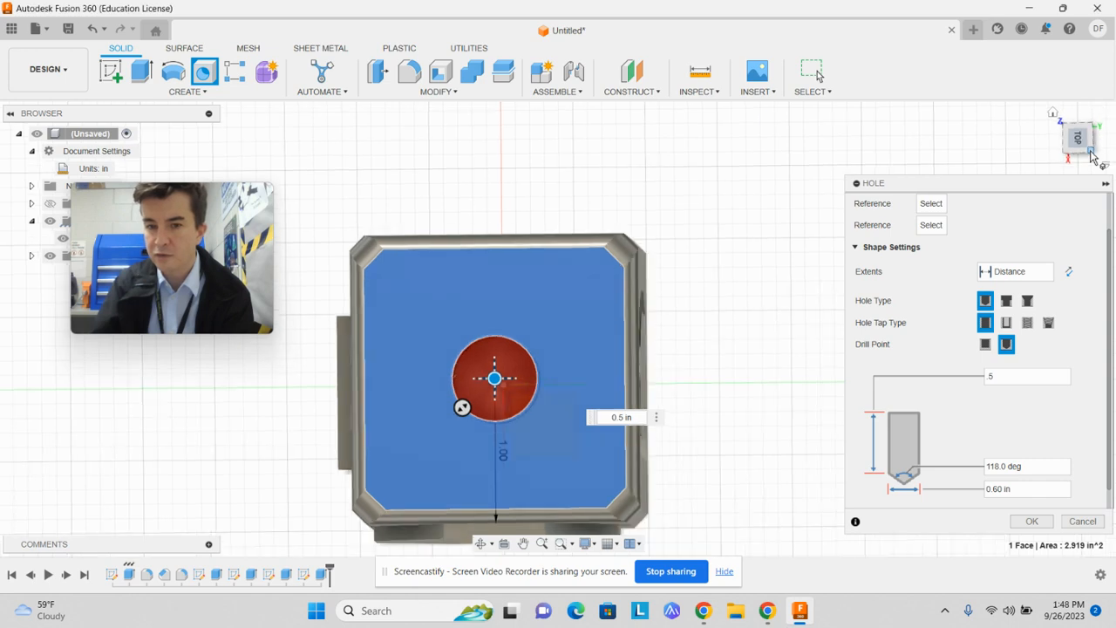
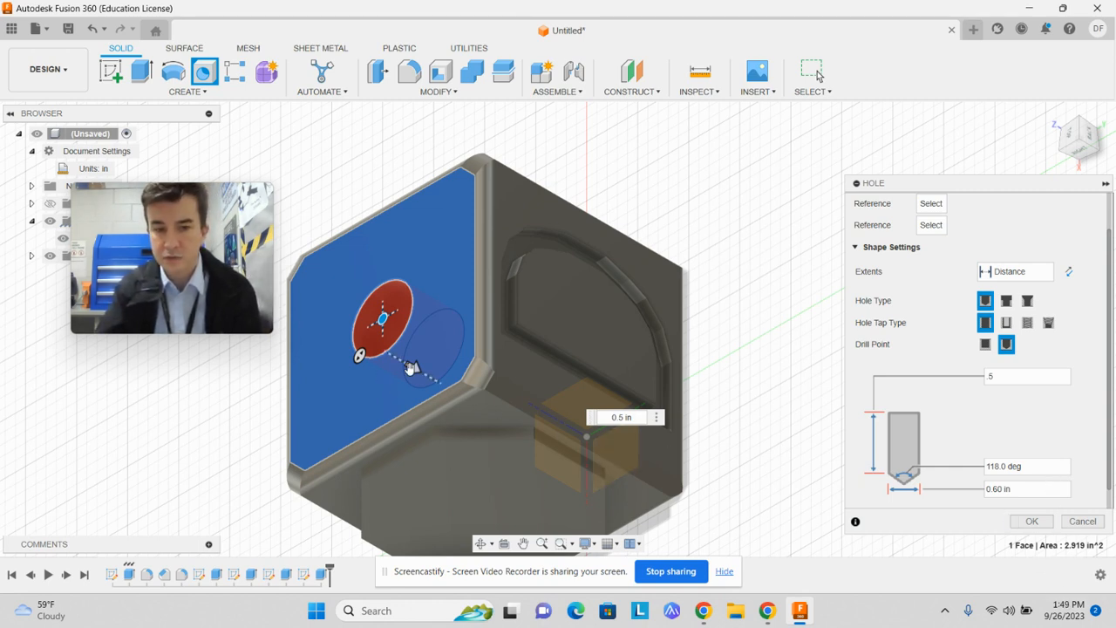
Extend the hole in the top face to a depth of 3.20 in, through the whole block, and finish it
{"action": "left_click_drag", "start_coordinate": [410, 367], "coordinate": [689, 525]}
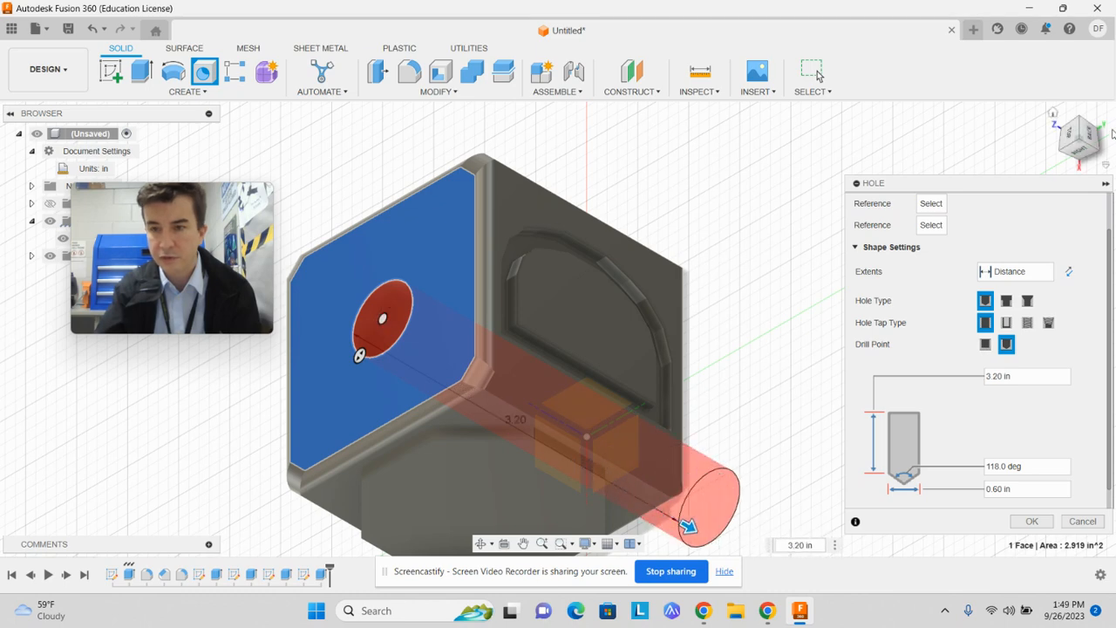
{"action": "left_click", "coordinate": [1098, 153]}
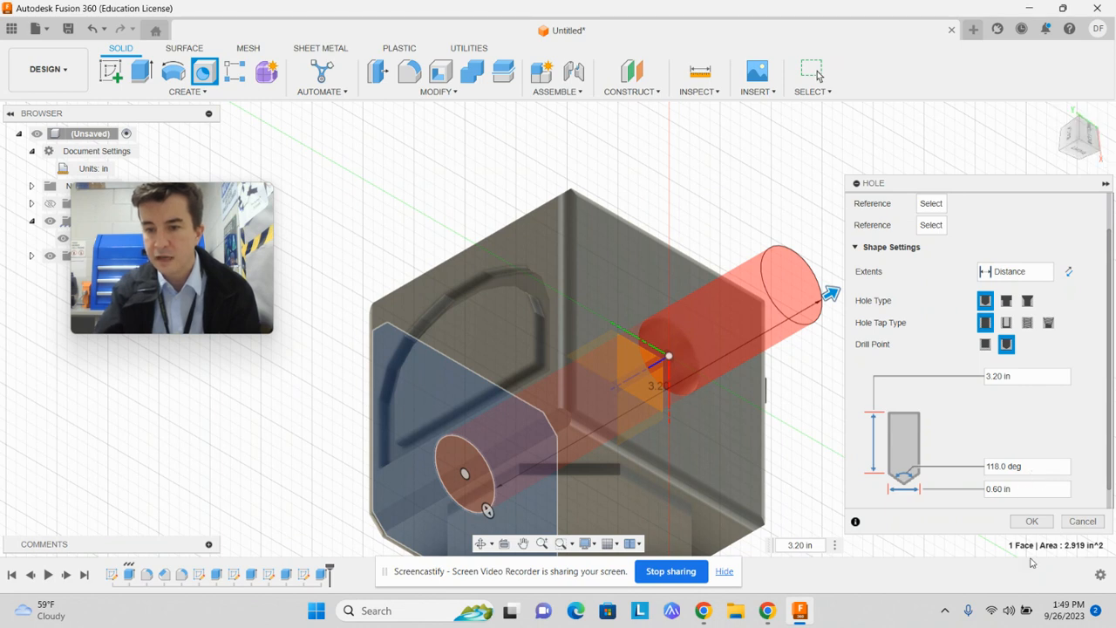
{"action": "left_click", "coordinate": [1032, 521]}
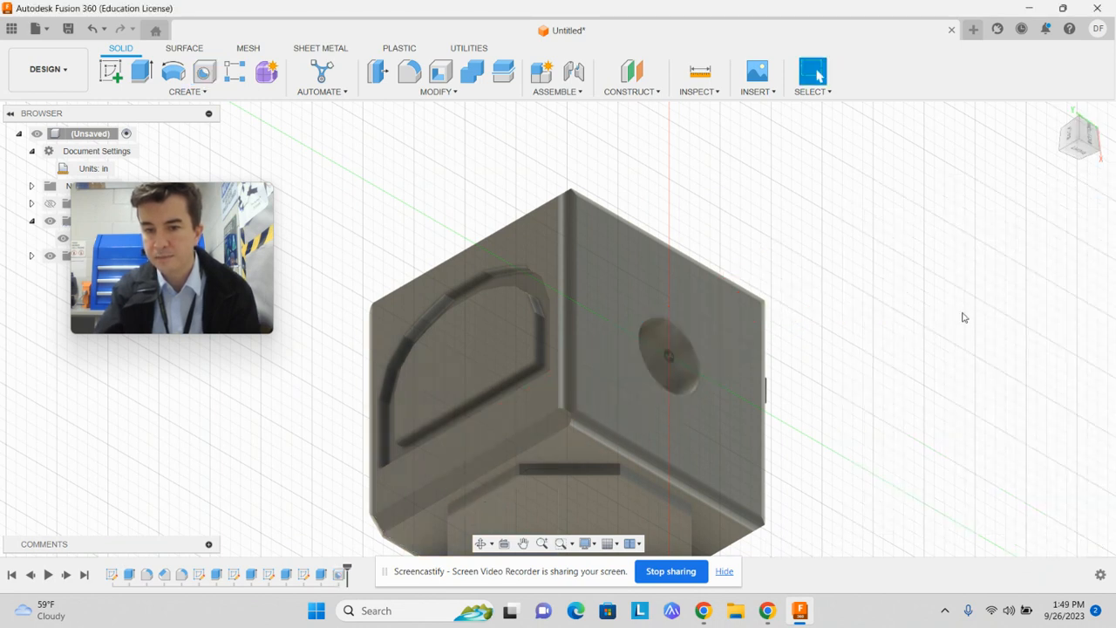
Examine the block and its through hole from several angles, including the lettered and octagon faces
{"action": "mouse_move", "coordinate": [349, 566]}
{"action": "left_mouse_down"}
{"action": "mouse_move", "coordinate": [216, 568]}
{"action": "mouse_move", "coordinate": [346, 567]}
{"action": "left_mouse_up"}
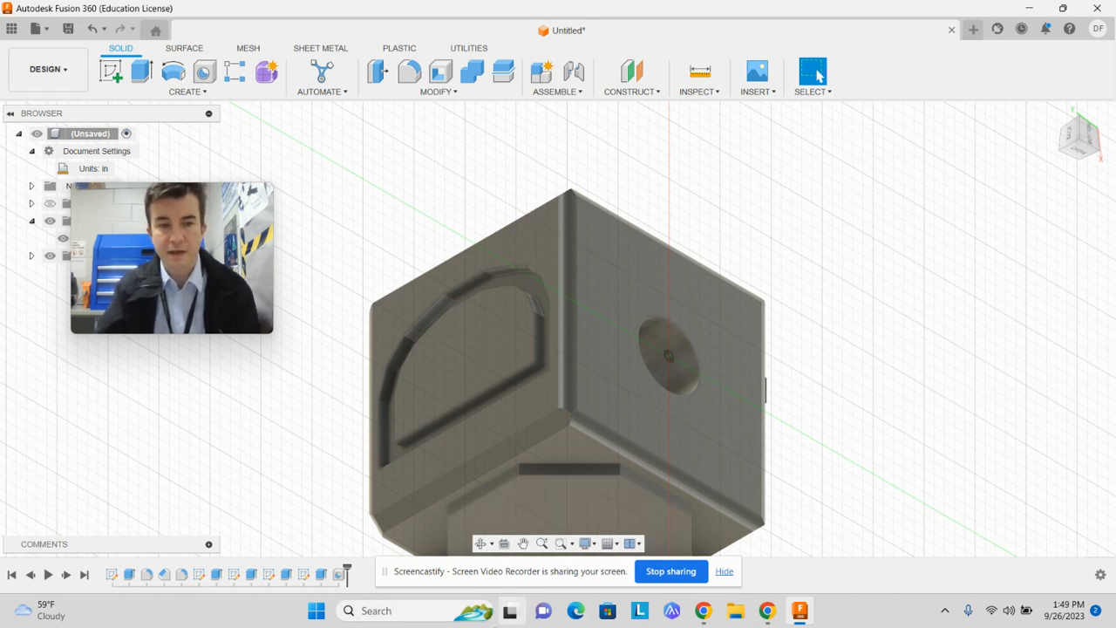
{"action": "mouse_move", "coordinate": [511, 622]}
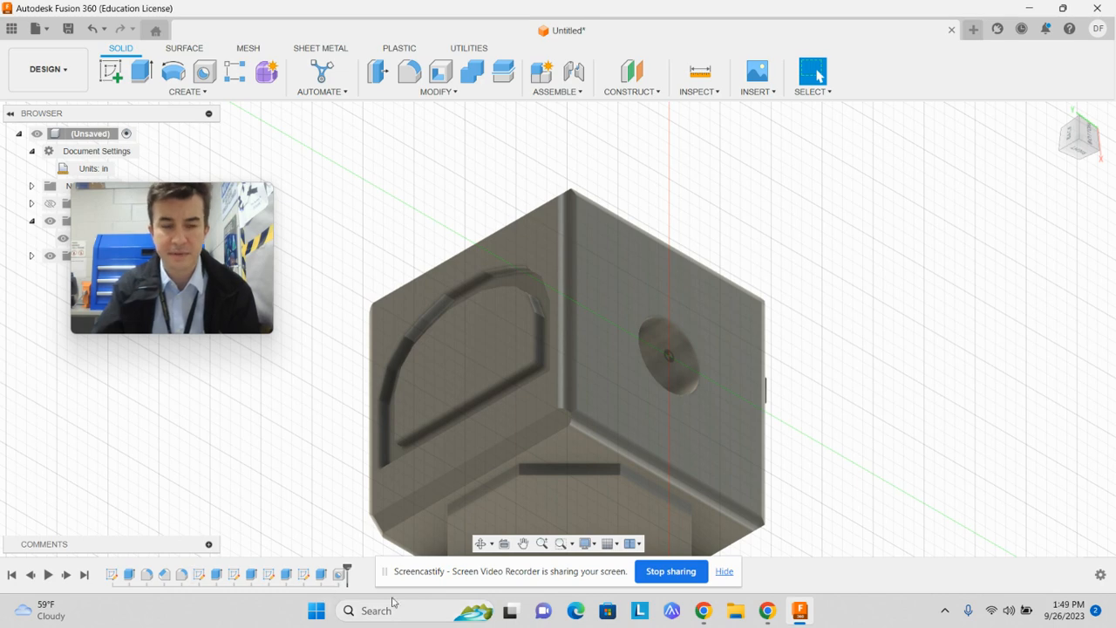
{"action": "left_click", "coordinate": [1062, 155]}
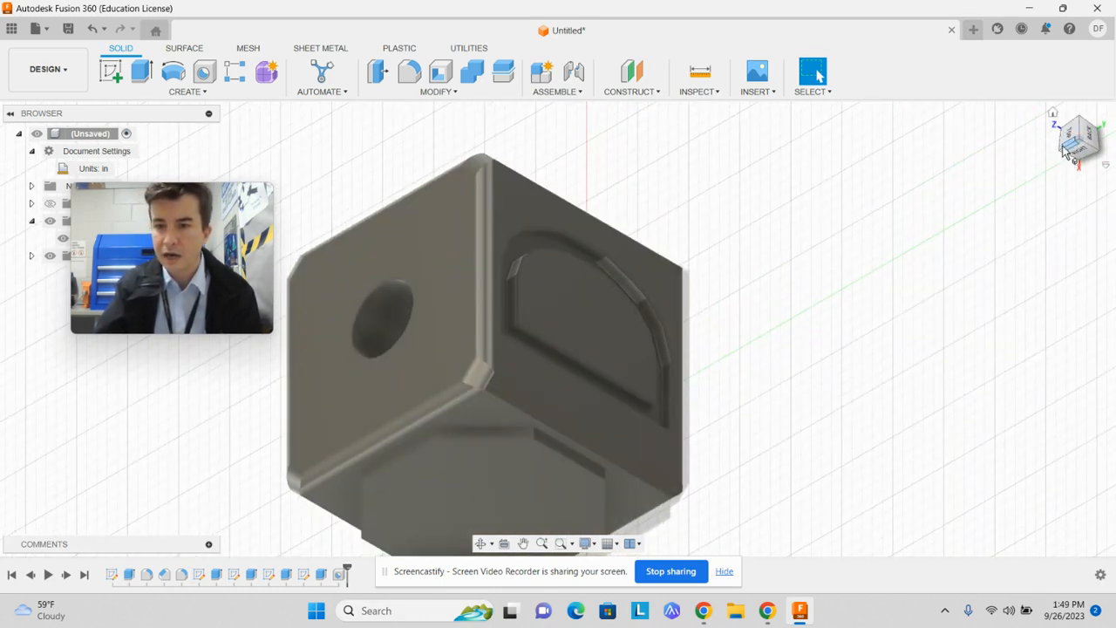
{"action": "left_click", "coordinate": [1065, 148]}
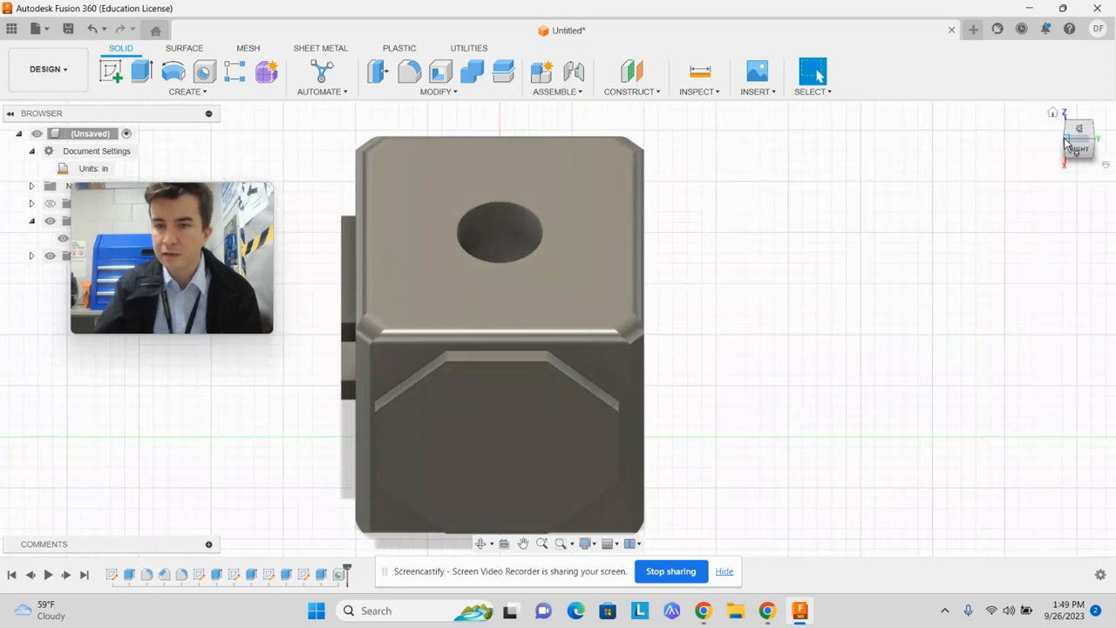
{"action": "left_click", "coordinate": [1065, 141]}
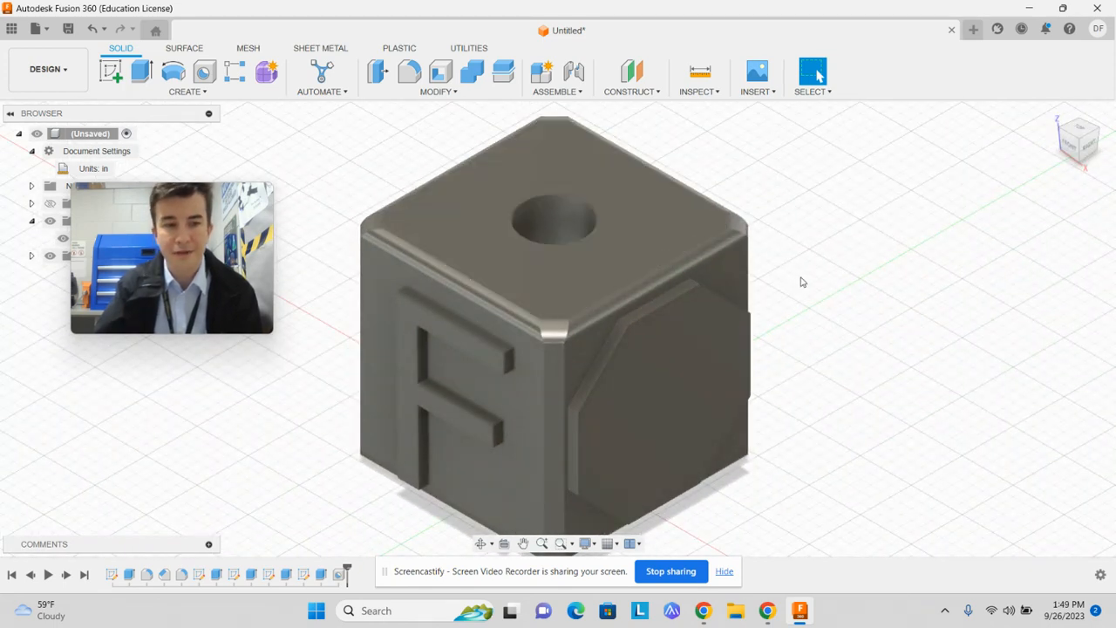
{"action": "scroll", "coordinate": [812, 281], "scroll_direction": "up", "scroll_amount": 1}
{"action": "scroll", "coordinate": [810, 286], "scroll_direction": "down", "scroll_amount": 1}
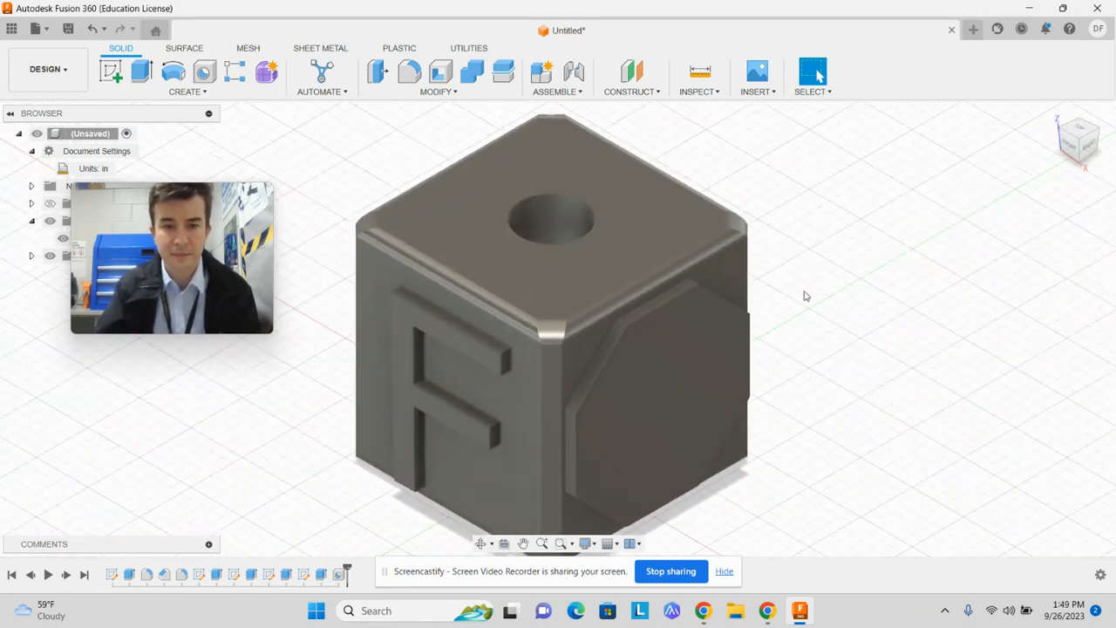
{"action": "scroll", "coordinate": [802, 305], "scroll_direction": "down", "scroll_amount": 3}
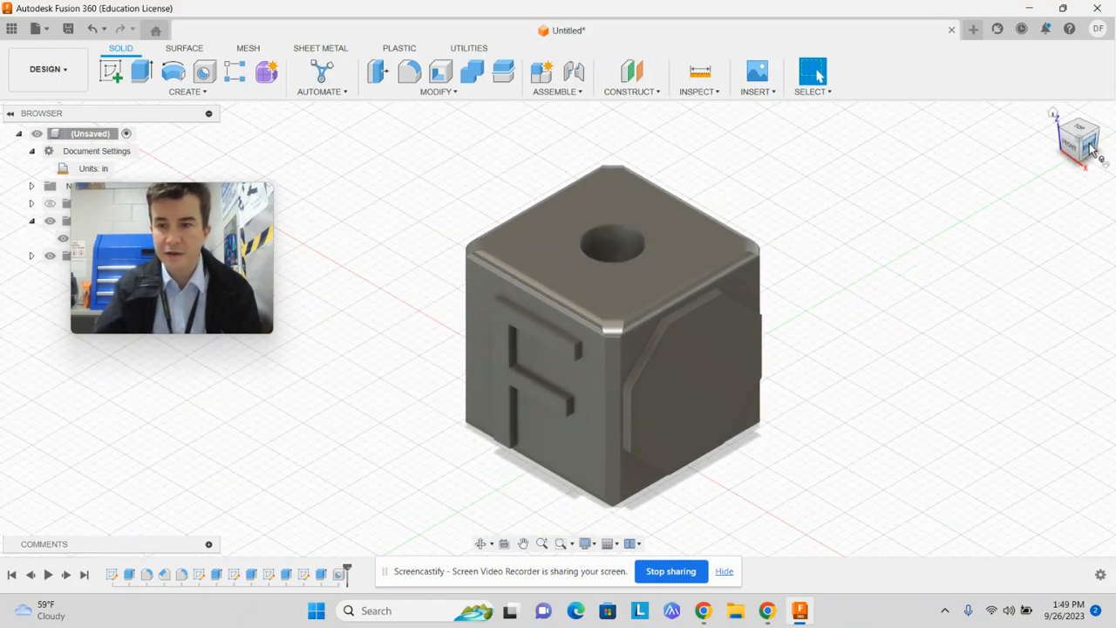
{"action": "mouse_move", "coordinate": [1092, 150]}
{"action": "left_mouse_down"}
{"action": "mouse_move", "coordinate": [1047, 109]}
{"action": "mouse_move", "coordinate": [1031, 51]}
{"action": "mouse_move", "coordinate": [1045, 160]}
{"action": "left_mouse_up"}
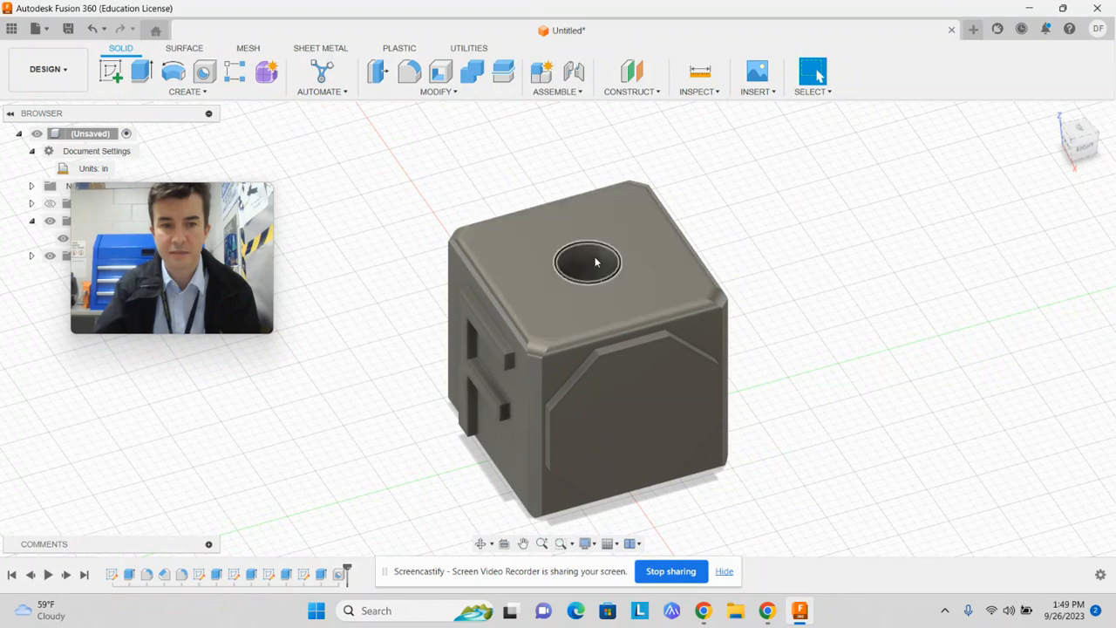
{"action": "scroll", "coordinate": [539, 203], "scroll_direction": "down", "scroll_amount": 2}
{"action": "scroll", "coordinate": [513, 169], "scroll_direction": "up", "scroll_amount": 2}
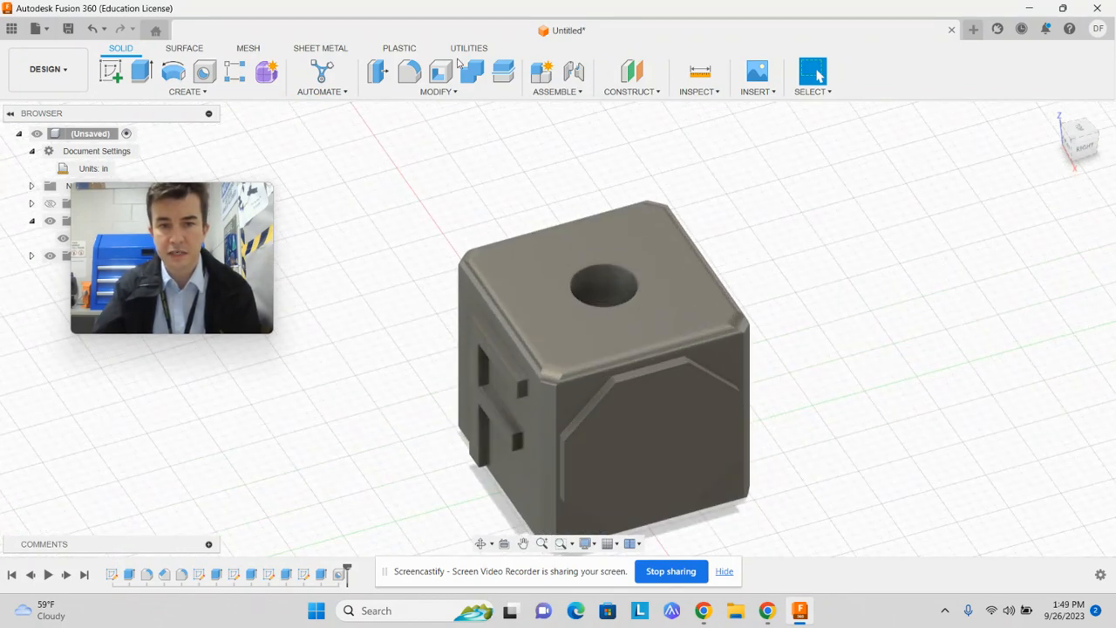
Start a Torus, hide the Block body to reach the origin planes, and choose the horizontal XY plane
{"action": "left_click", "coordinate": [187, 92]}
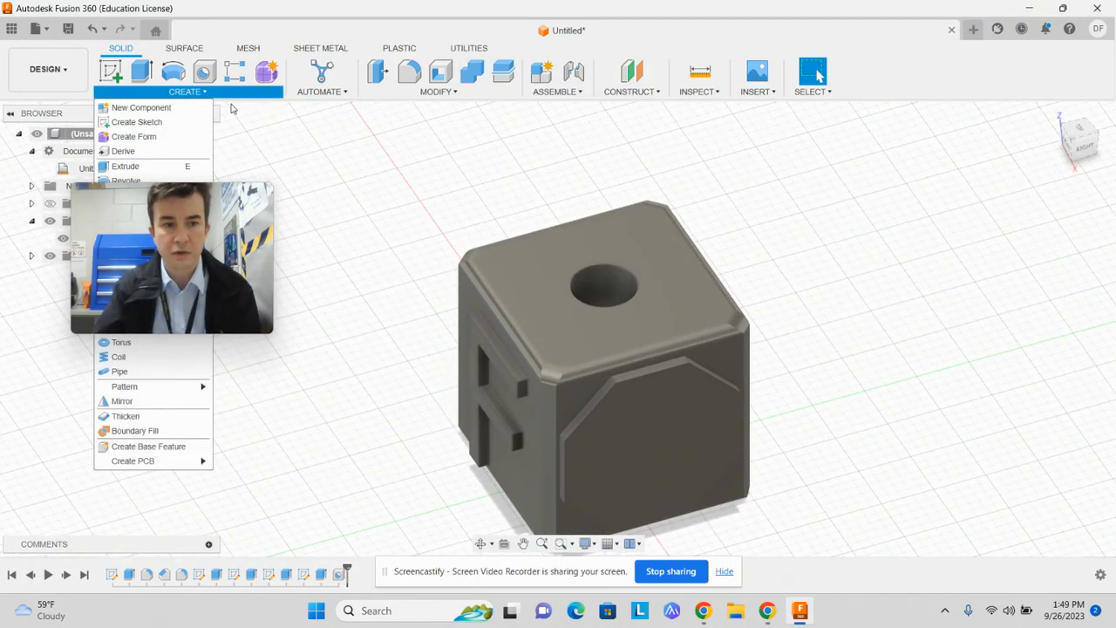
{"action": "left_click_drag", "start_coordinate": [152, 200], "coordinate": [997, 219]}
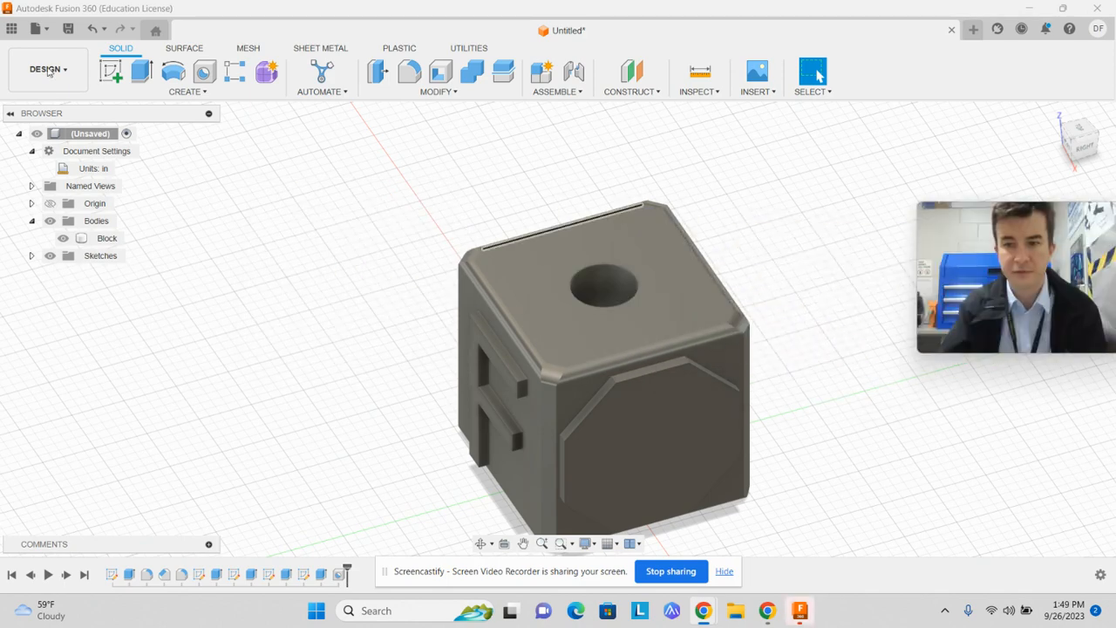
{"action": "left_click", "coordinate": [186, 91]}
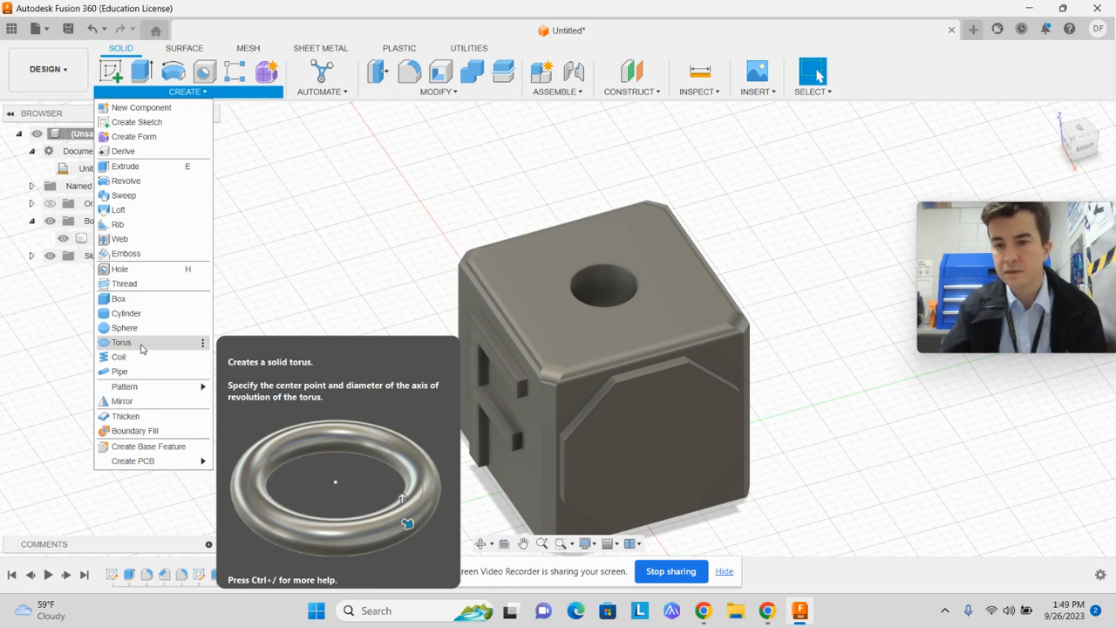
{"action": "left_click", "coordinate": [142, 348]}
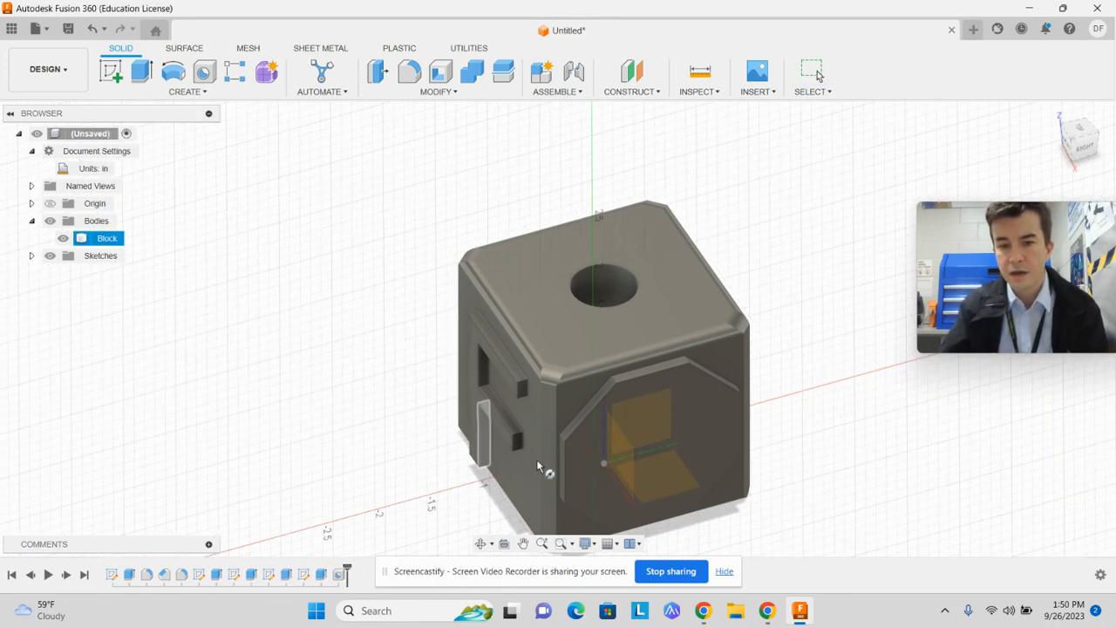
{"action": "left_click", "coordinate": [663, 479]}
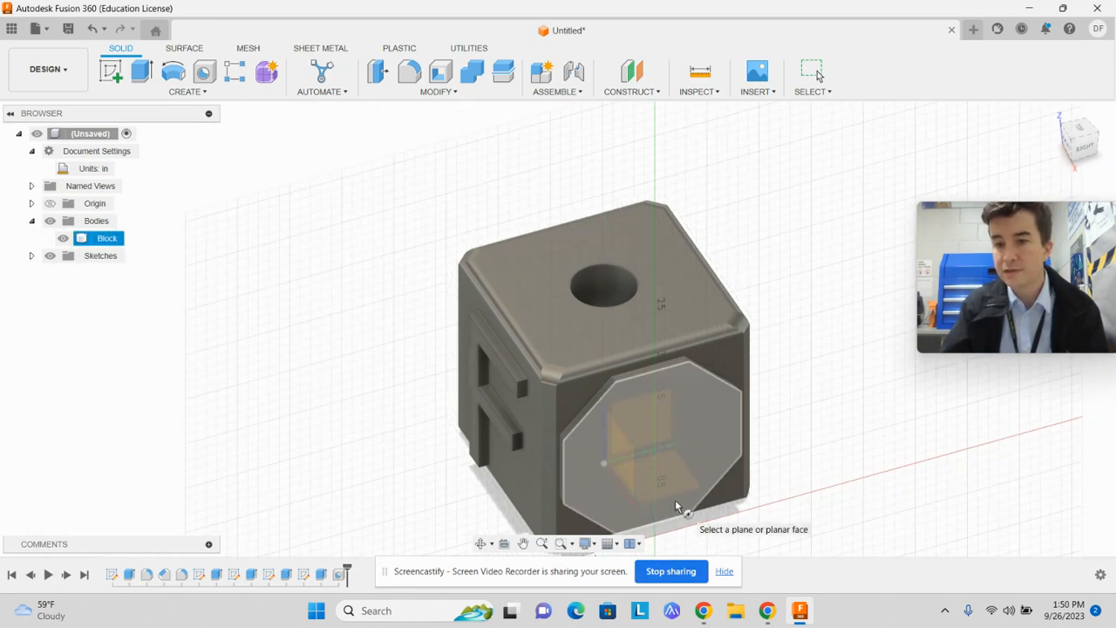
{"action": "left_click", "coordinate": [63, 238]}
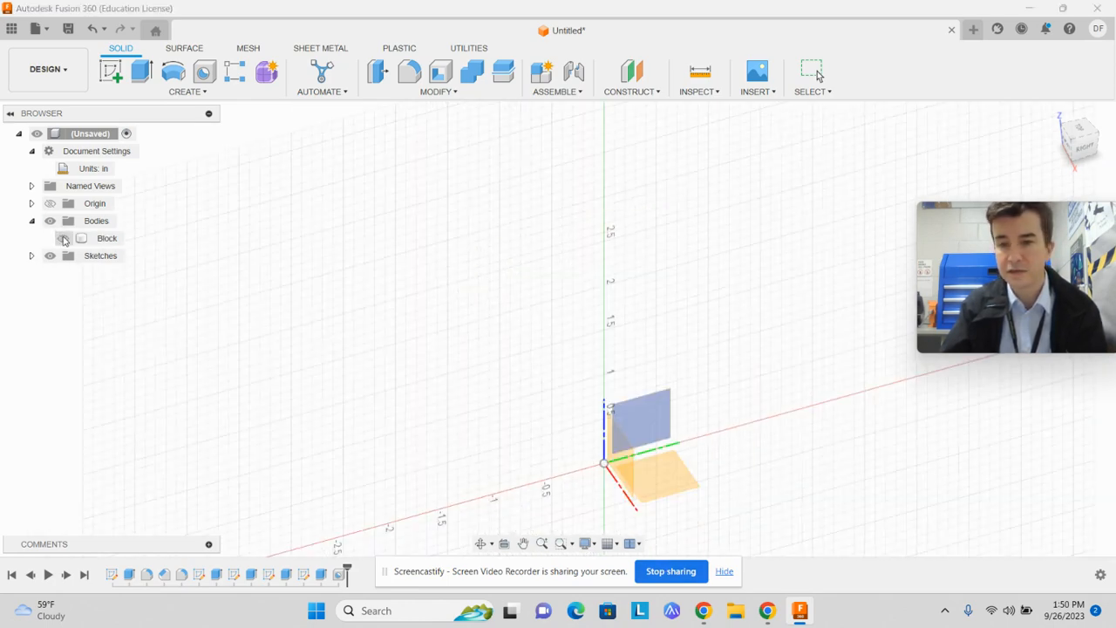
{"action": "left_click", "coordinate": [674, 475]}
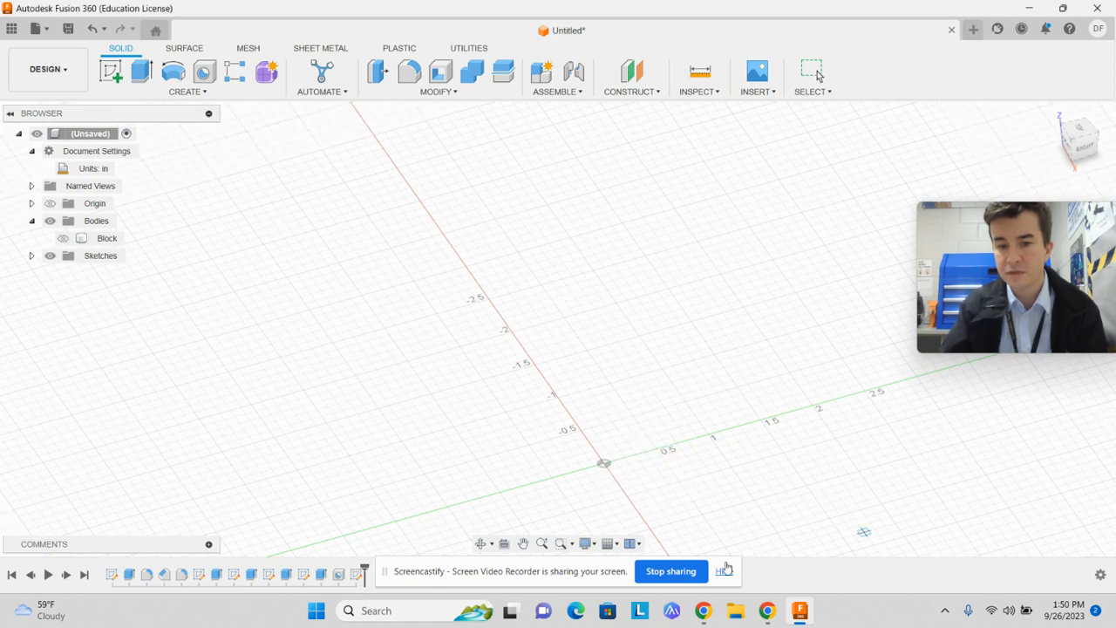
Create the torus centred on the origin with a 2.20 in inner diameter and 0.60 in torus diameter, as a new body
{"action": "left_click", "coordinate": [602, 464]}
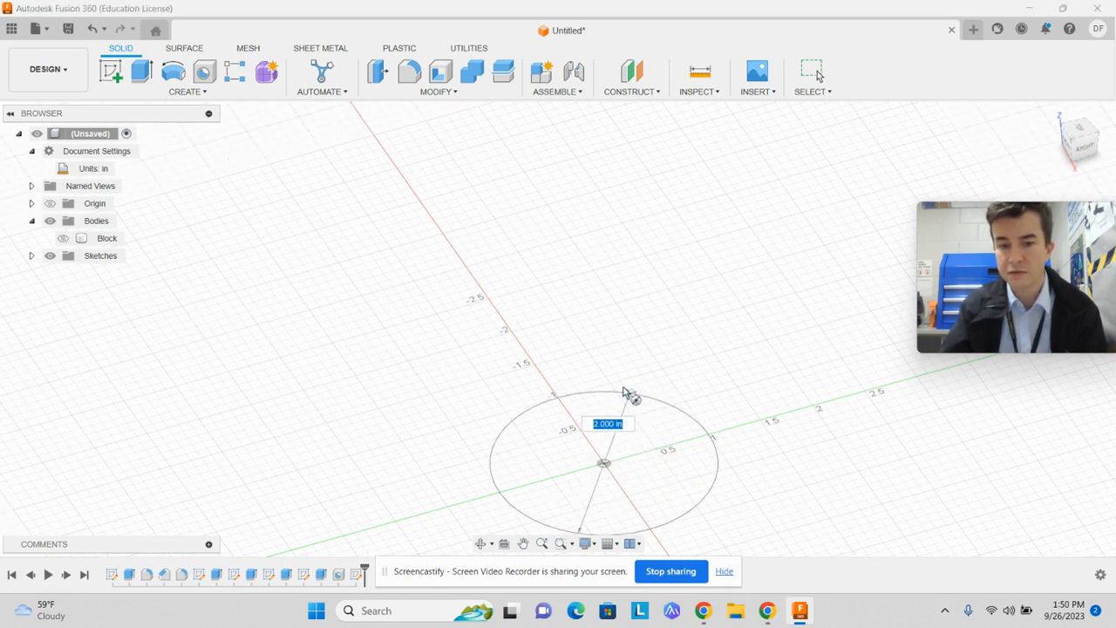
{"action": "left_click", "coordinate": [555, 395]}
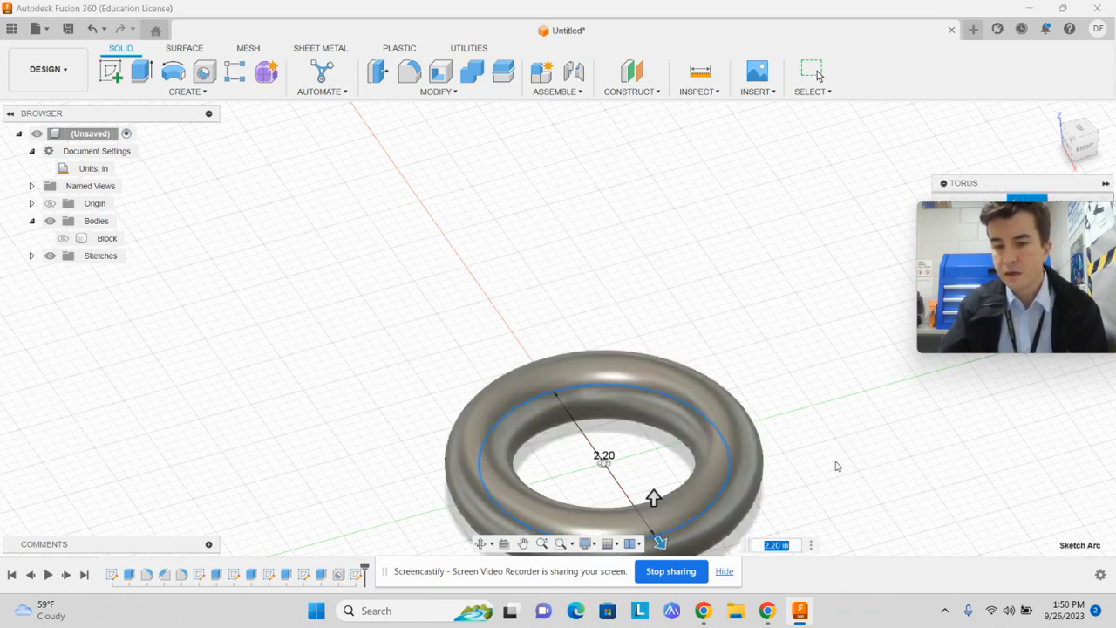
{"action": "left_click_drag", "start_coordinate": [1038, 267], "coordinate": [292, 222]}
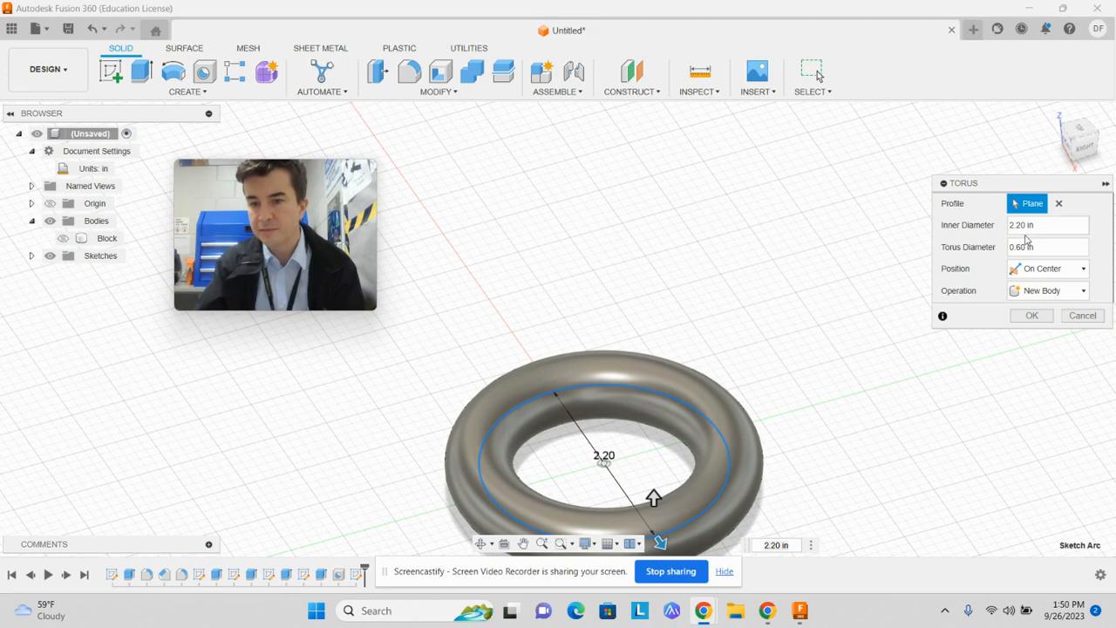
{"action": "left_click", "coordinate": [1060, 249]}
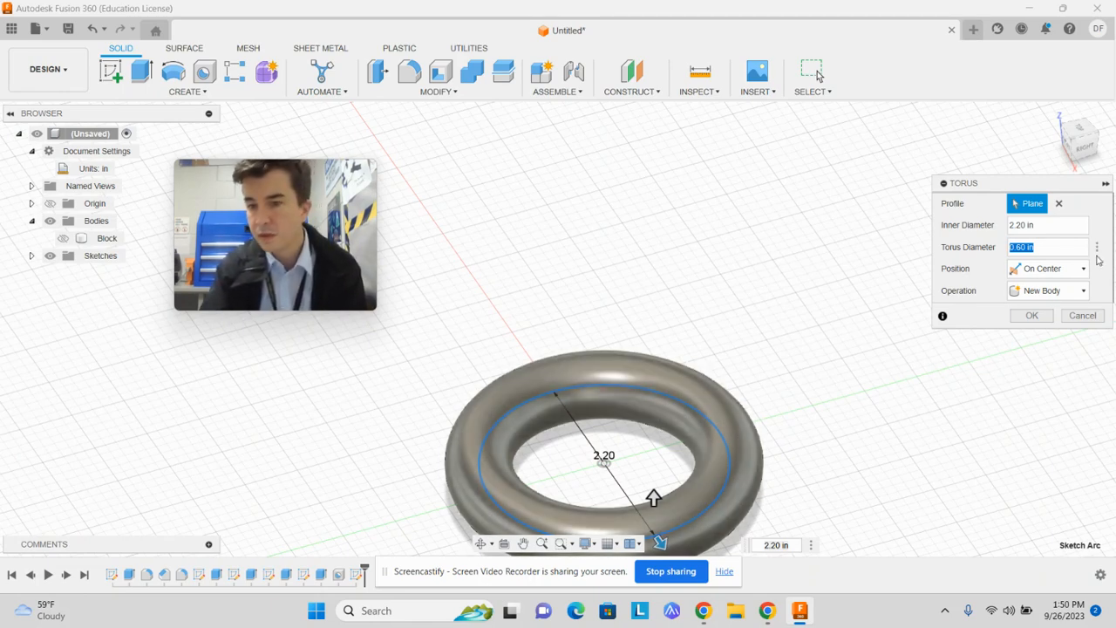
{"action": "left_click", "coordinate": [1033, 315]}
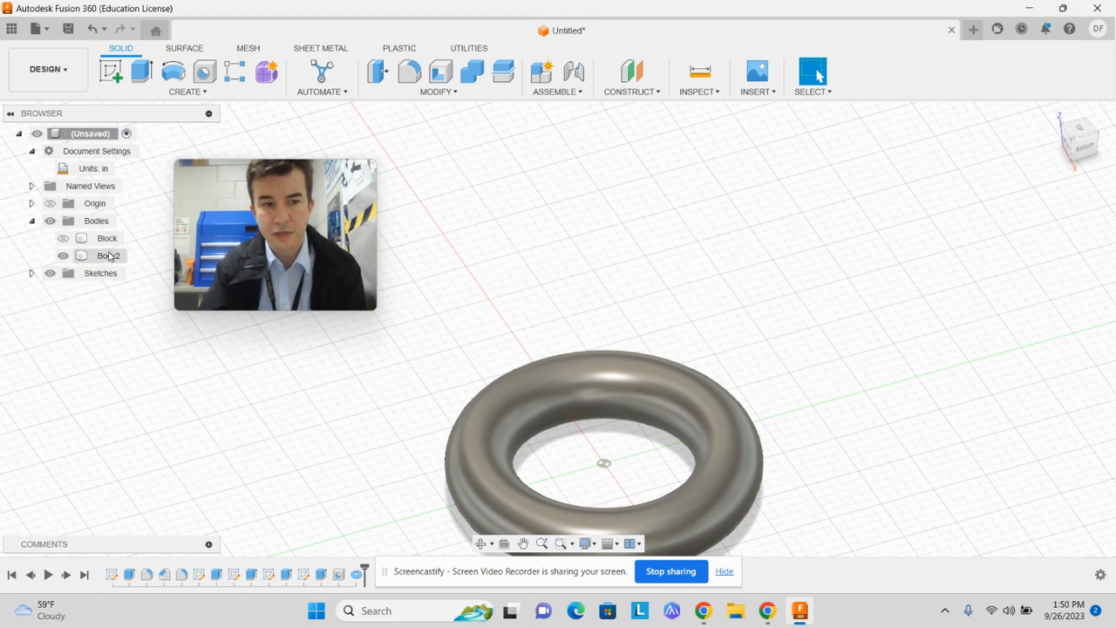
Rename the new torus body as Taurus
{"action": "left_click", "coordinate": [109, 256]}
{"action": "double_click", "coordinate": [110, 255]}
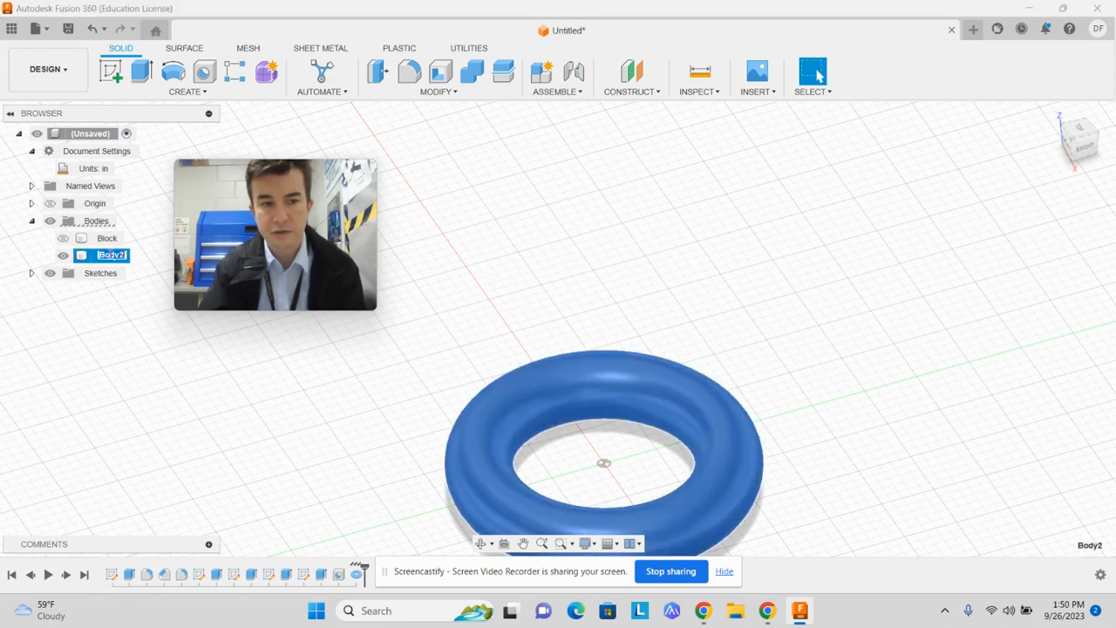
{"action": "type", "text": "Taurus"}
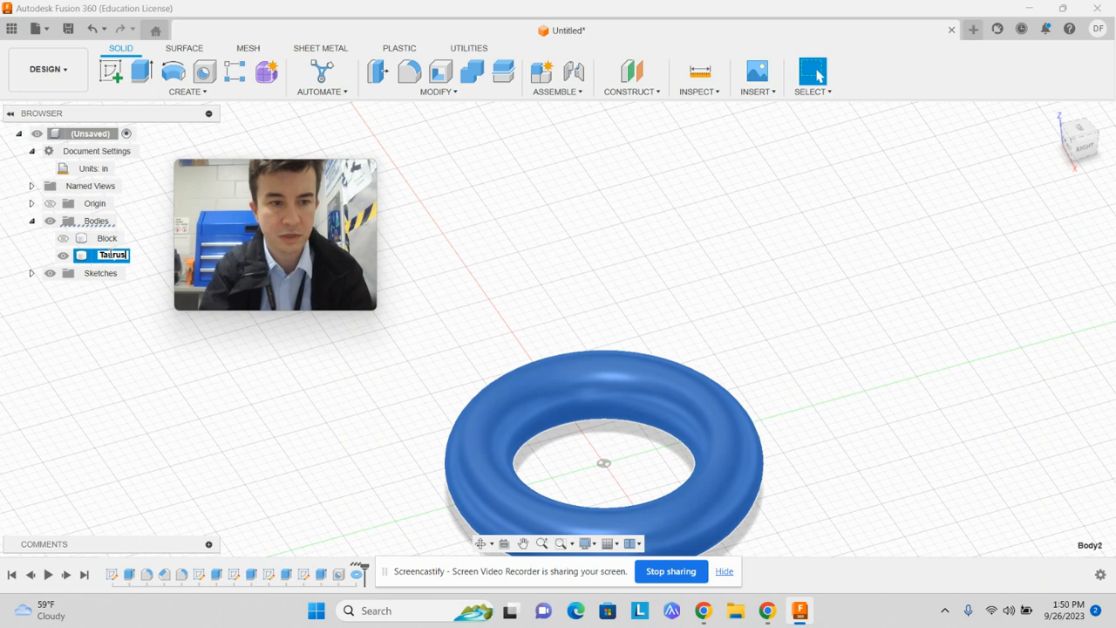
{"action": "key", "text": "Return"}
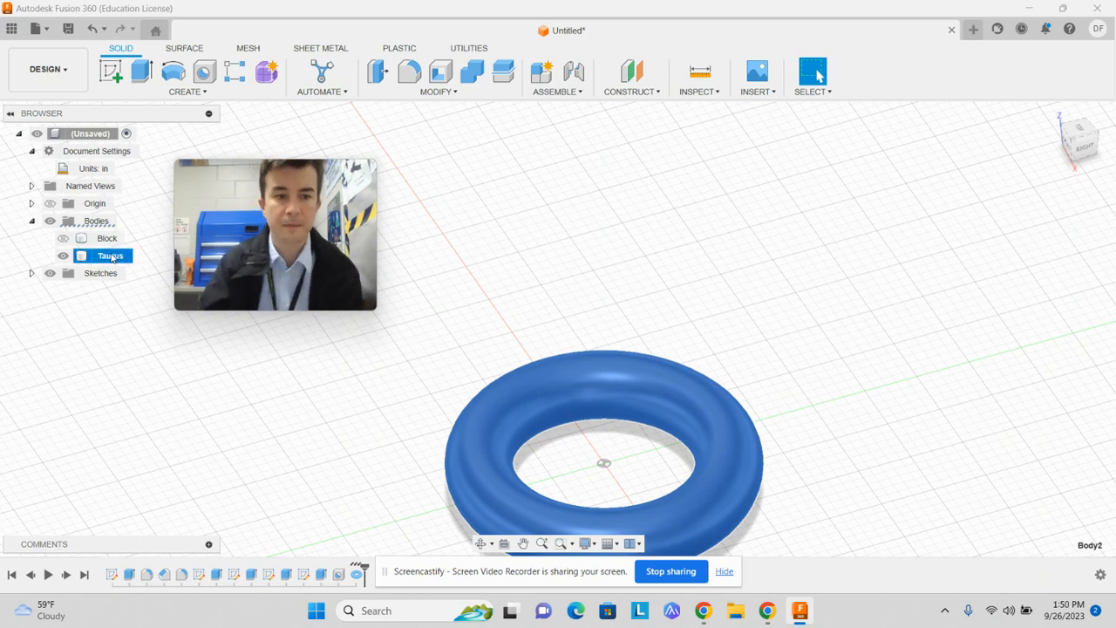
Show the hidden Block body again together with the torus
{"action": "left_click", "coordinate": [63, 241], "text": "ctrl"}
{"action": "left_click", "coordinate": [62, 240]}
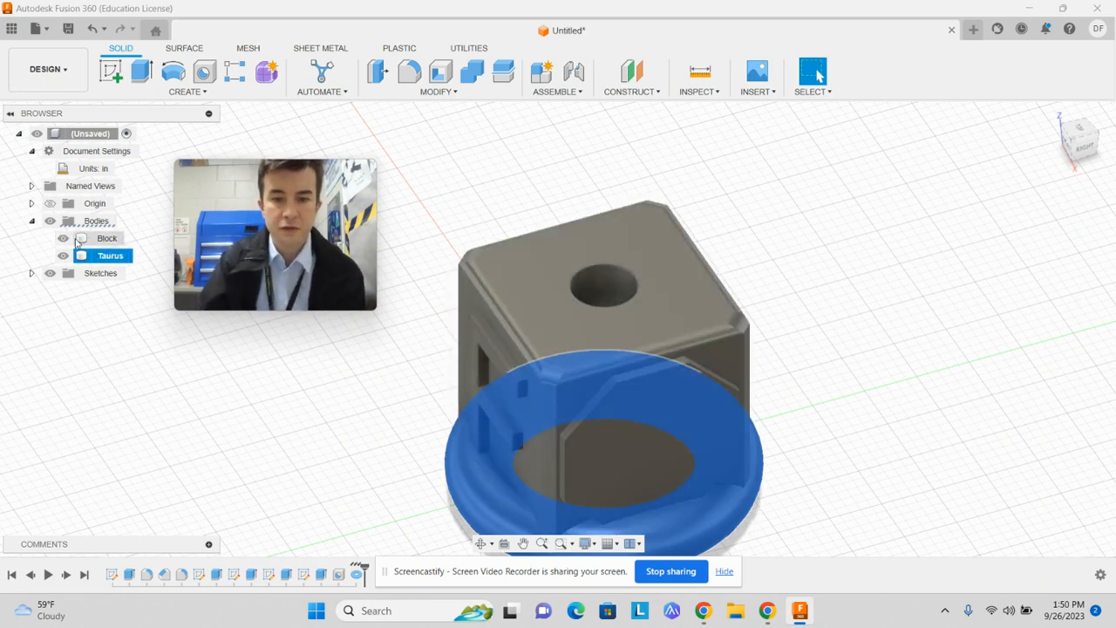
{"action": "left_click", "coordinate": [904, 381]}
{"action": "mouse_move", "coordinate": [1074, 144]}
{"action": "left_mouse_down"}
{"action": "mouse_move", "coordinate": [1003, 138]}
{"action": "mouse_move", "coordinate": [1058, 110]}
{"action": "mouse_move", "coordinate": [1086, 141]}
{"action": "left_mouse_up"}
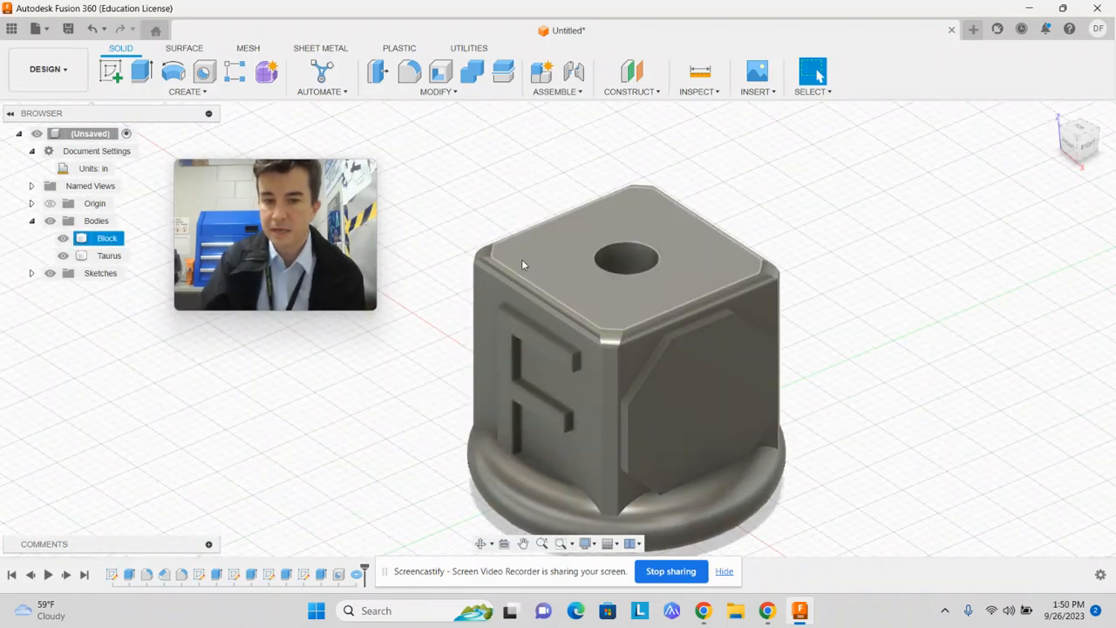
Move the Taurus body up 2.10 in along Z so it sits on the top face of the Block
{"action": "left_click", "coordinate": [112, 256]}
{"action": "right_click", "coordinate": [120, 260]}
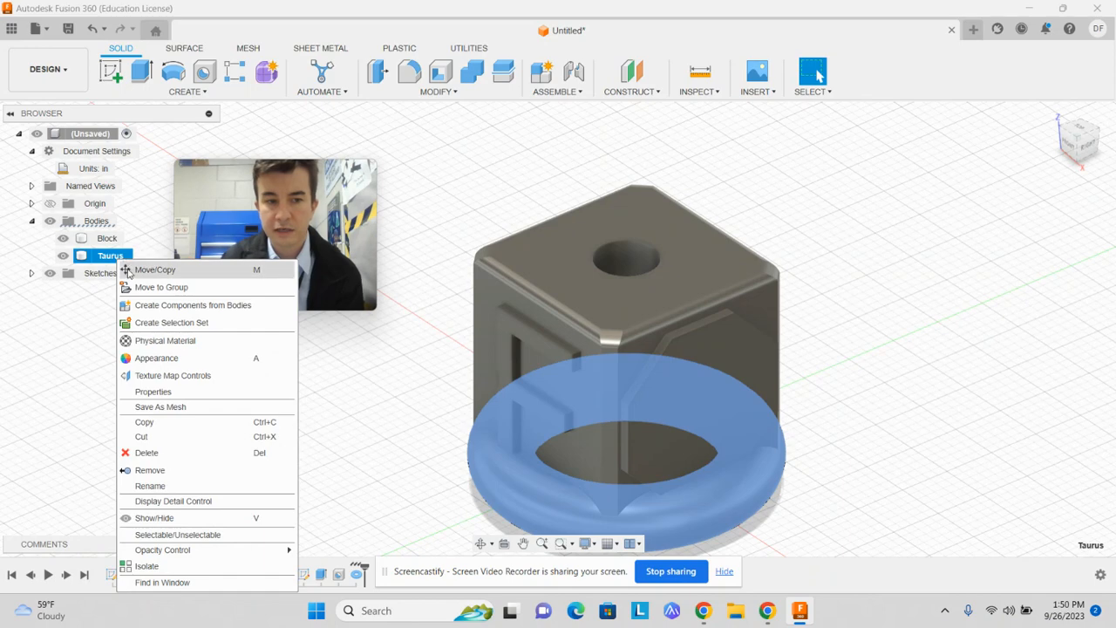
{"action": "left_click", "coordinate": [438, 92]}
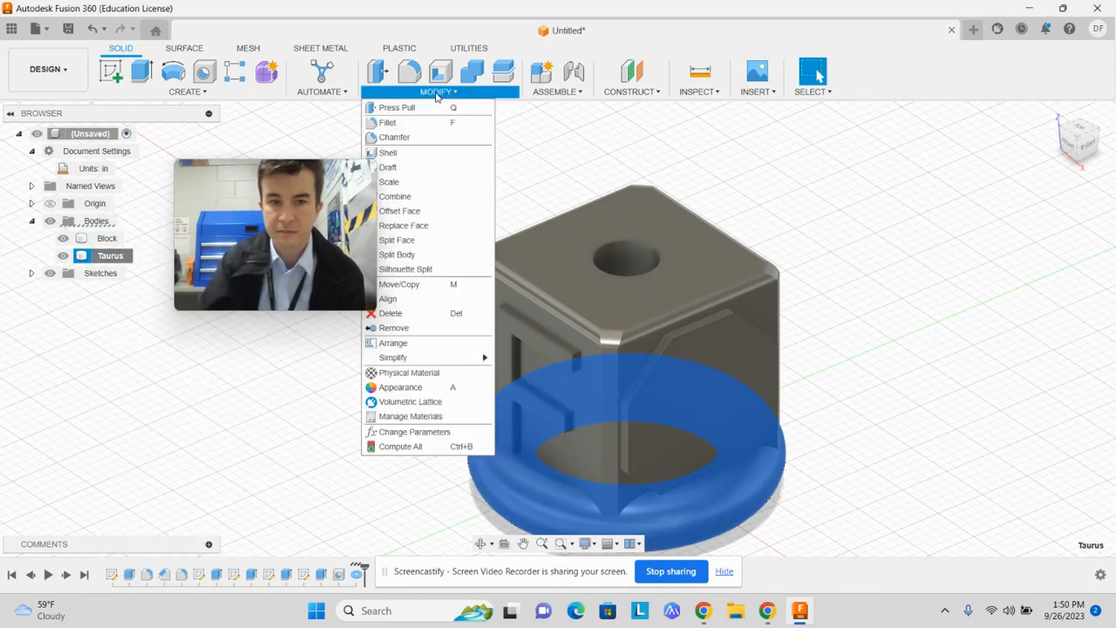
{"action": "right_click", "coordinate": [111, 258]}
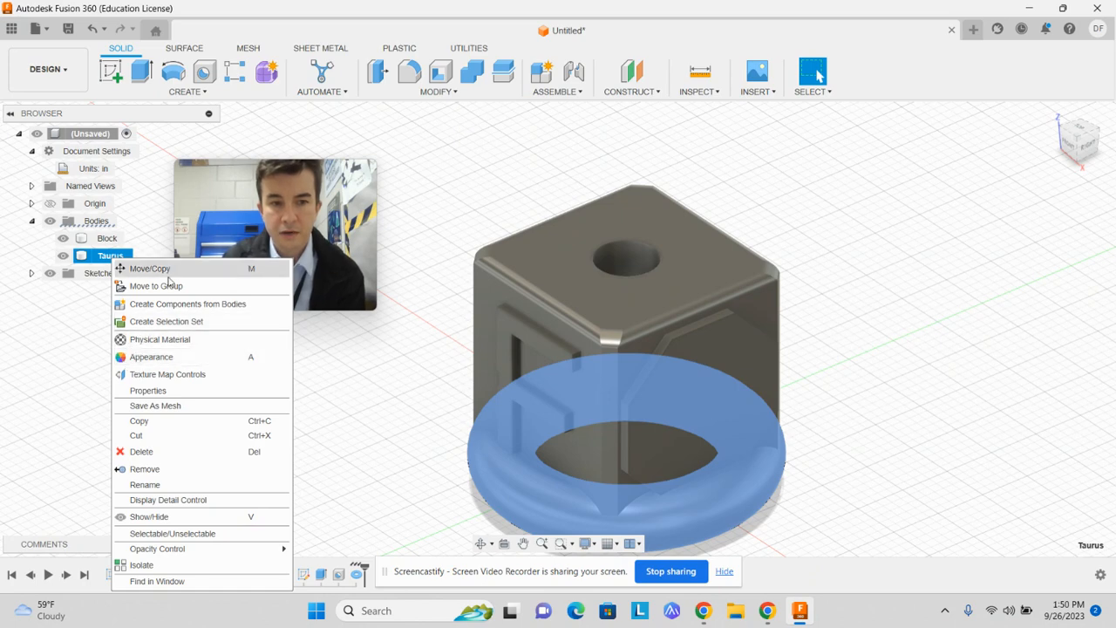
{"action": "left_click", "coordinate": [173, 273]}
{"action": "left_click", "coordinate": [1086, 147]}
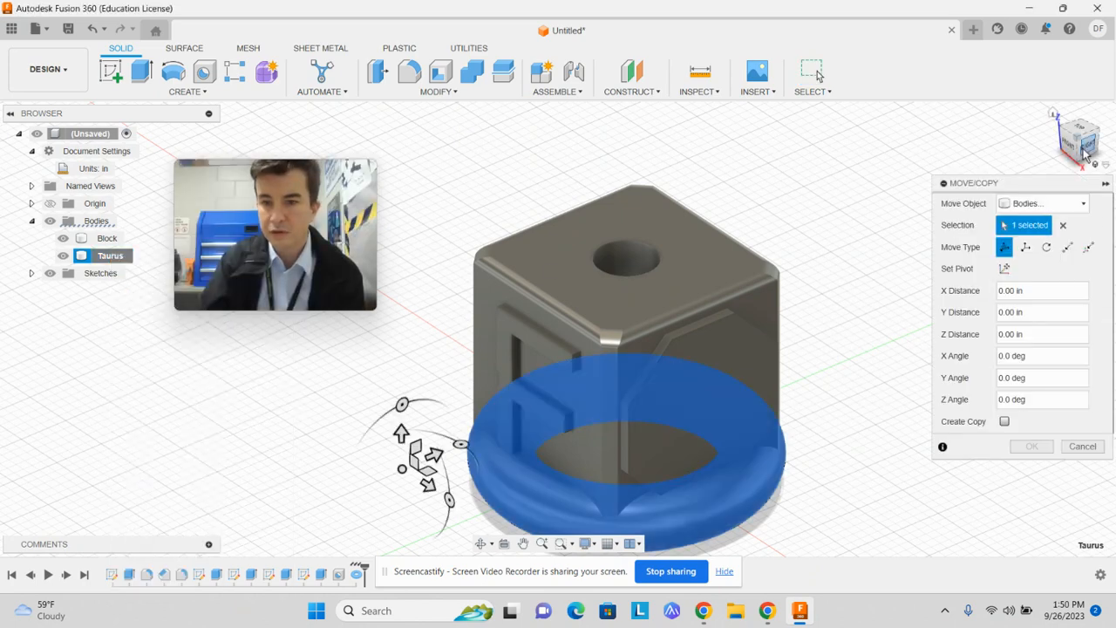
{"action": "left_click_drag", "start_coordinate": [401, 416], "coordinate": [442, 171]}
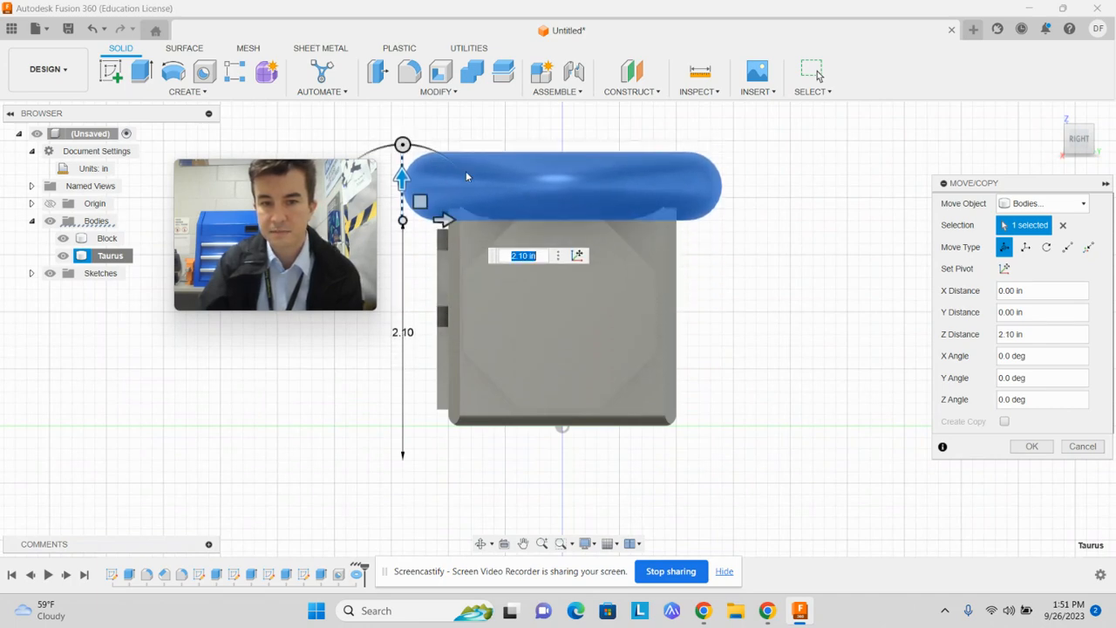
{"action": "left_click", "coordinate": [1080, 129]}
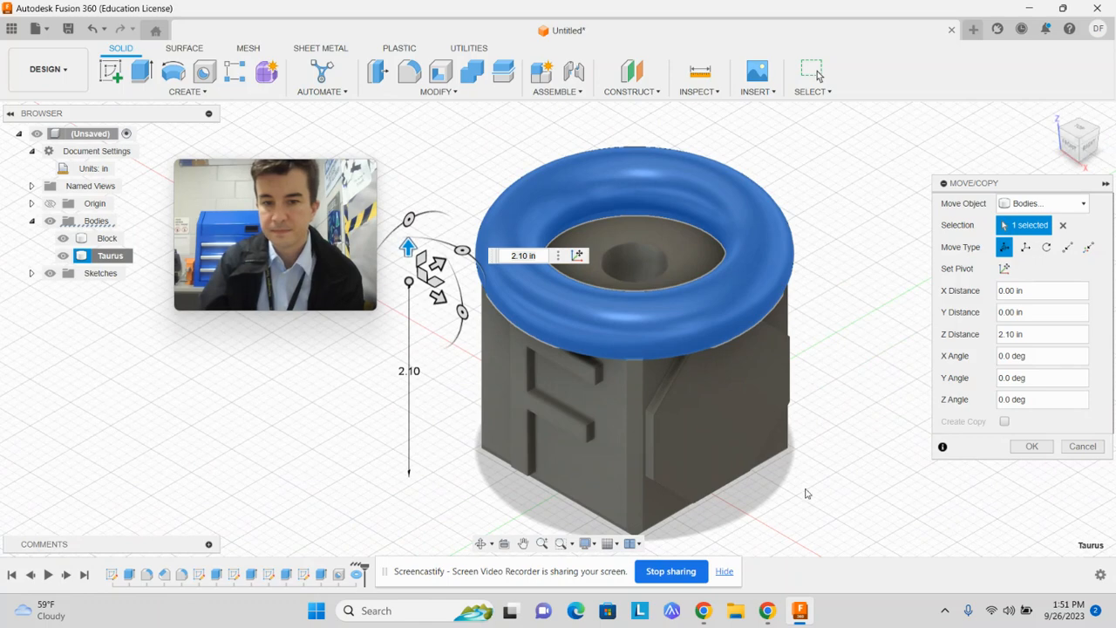
{"action": "left_click", "coordinate": [1079, 132]}
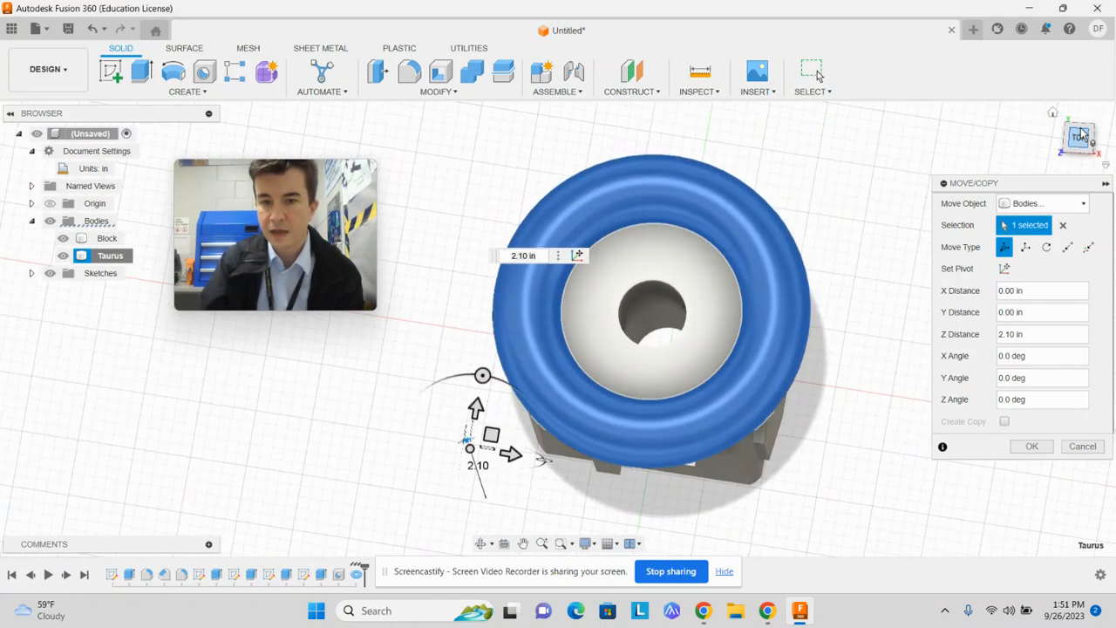
{"action": "left_click", "coordinate": [1097, 155]}
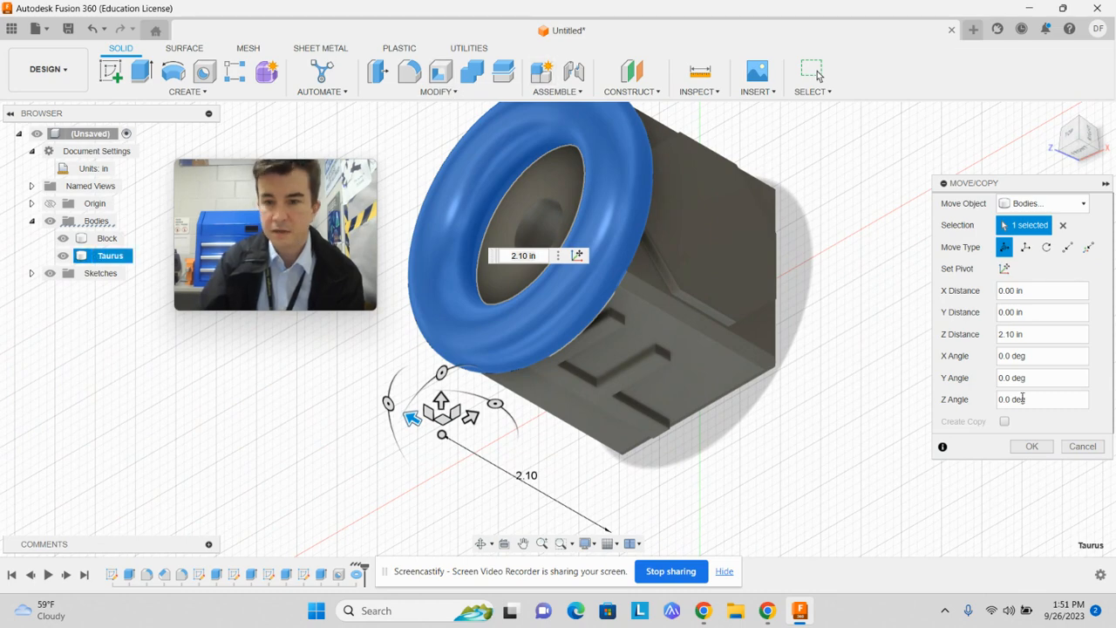
{"action": "left_click", "coordinate": [1032, 447]}
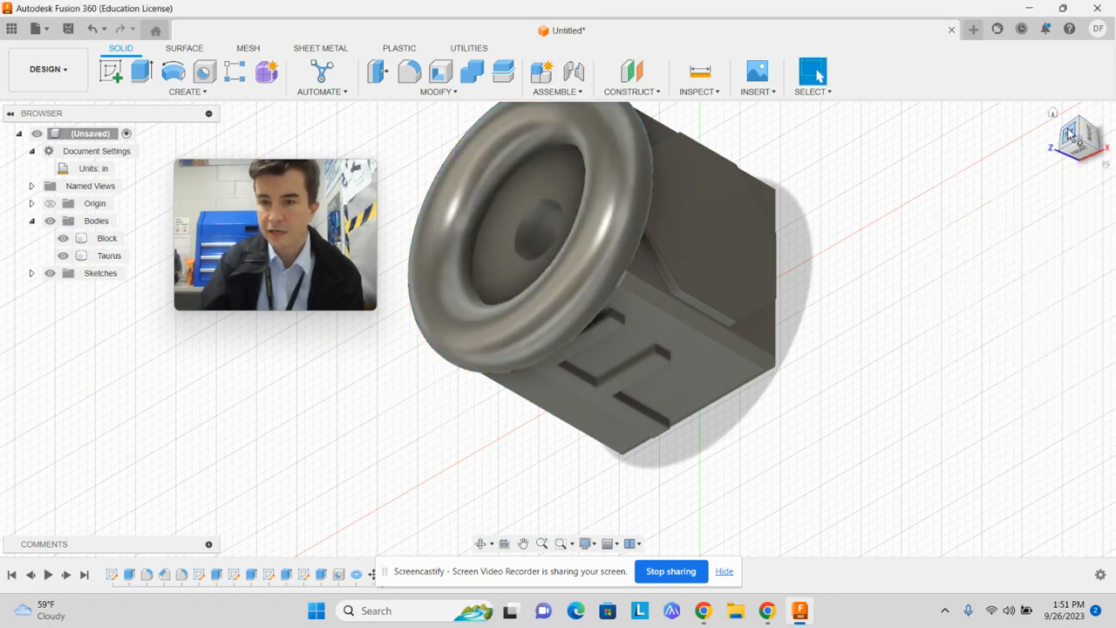
Combine the bodies with the Cut operation, using Block as the target and Taurus as the tool, without keeping tools
{"action": "left_click", "coordinate": [1070, 133]}
{"action": "left_click", "coordinate": [1096, 156]}
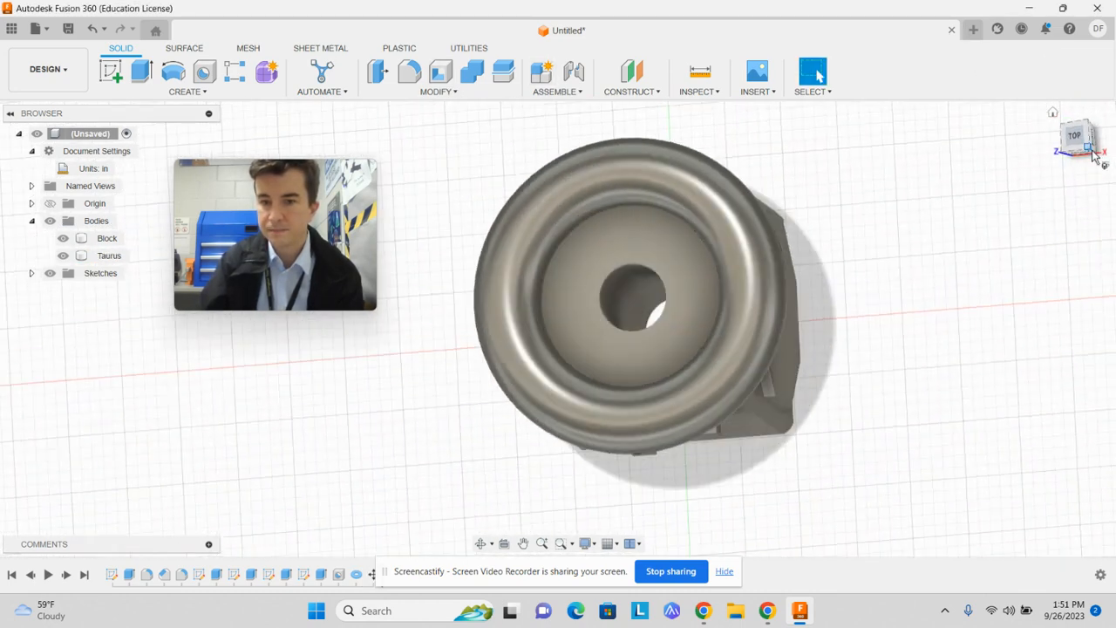
{"action": "left_click", "coordinate": [1078, 149]}
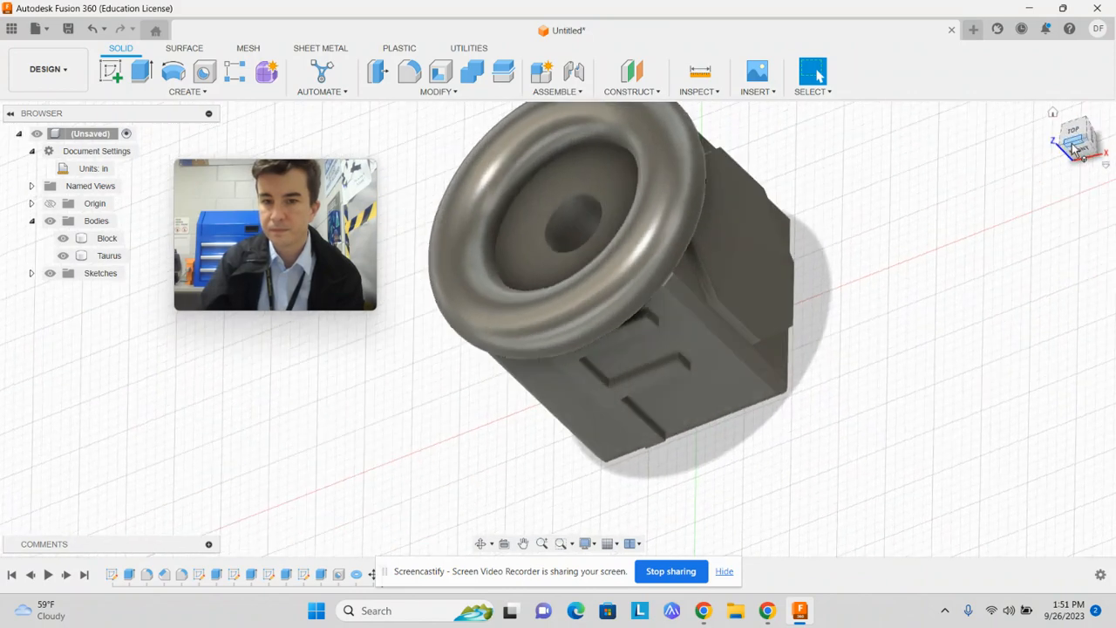
{"action": "left_click", "coordinate": [717, 192]}
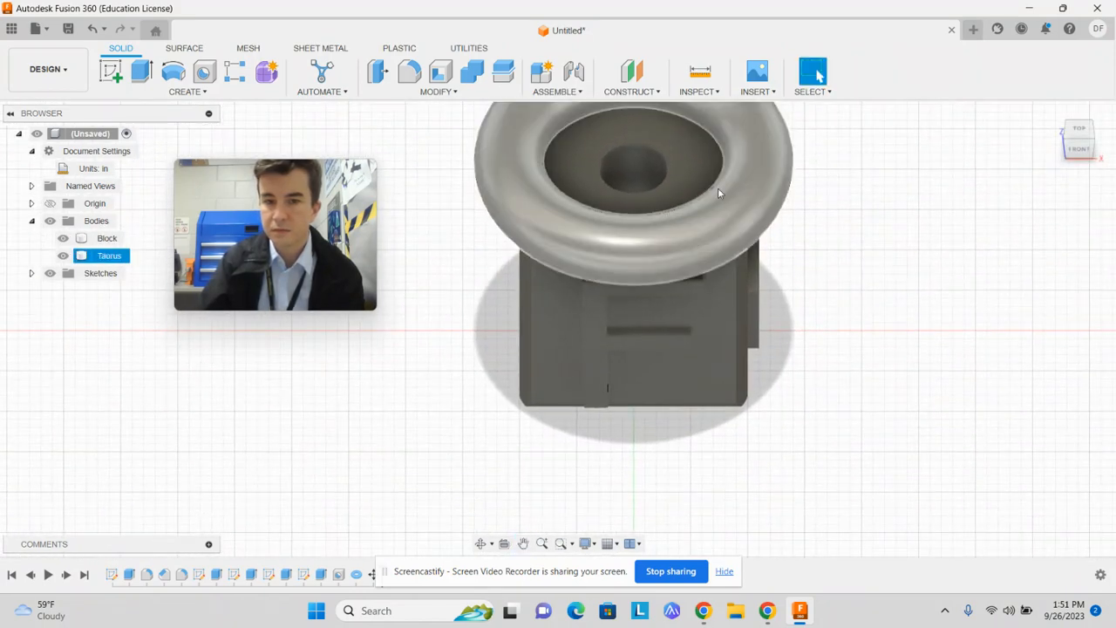
{"action": "left_click", "coordinate": [454, 128]}
{"action": "left_click", "coordinate": [470, 75]}
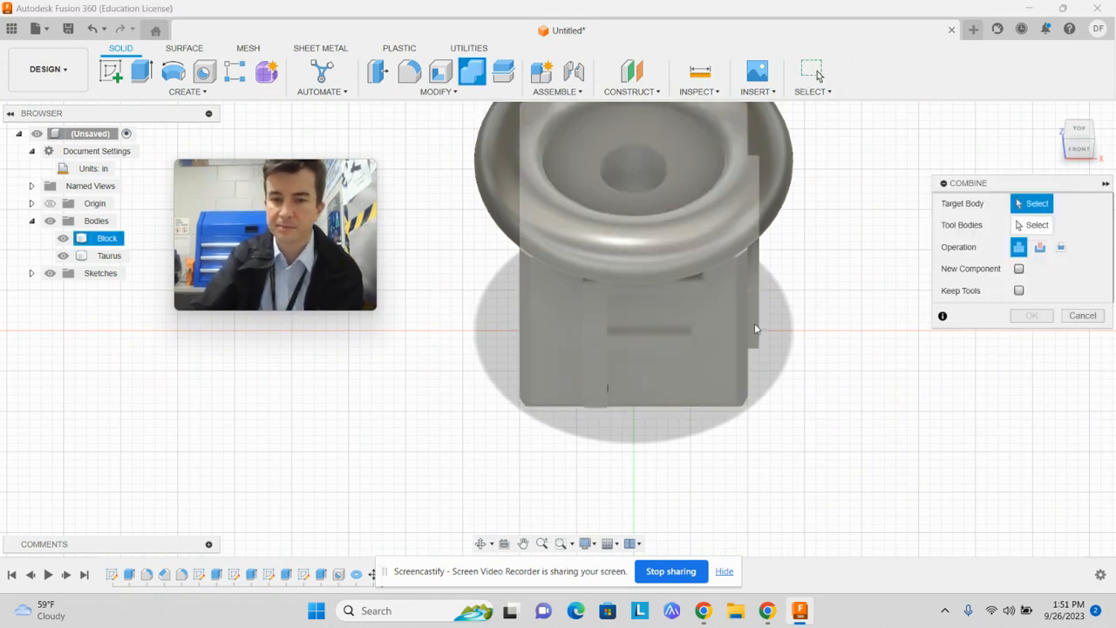
{"action": "left_click", "coordinate": [746, 341]}
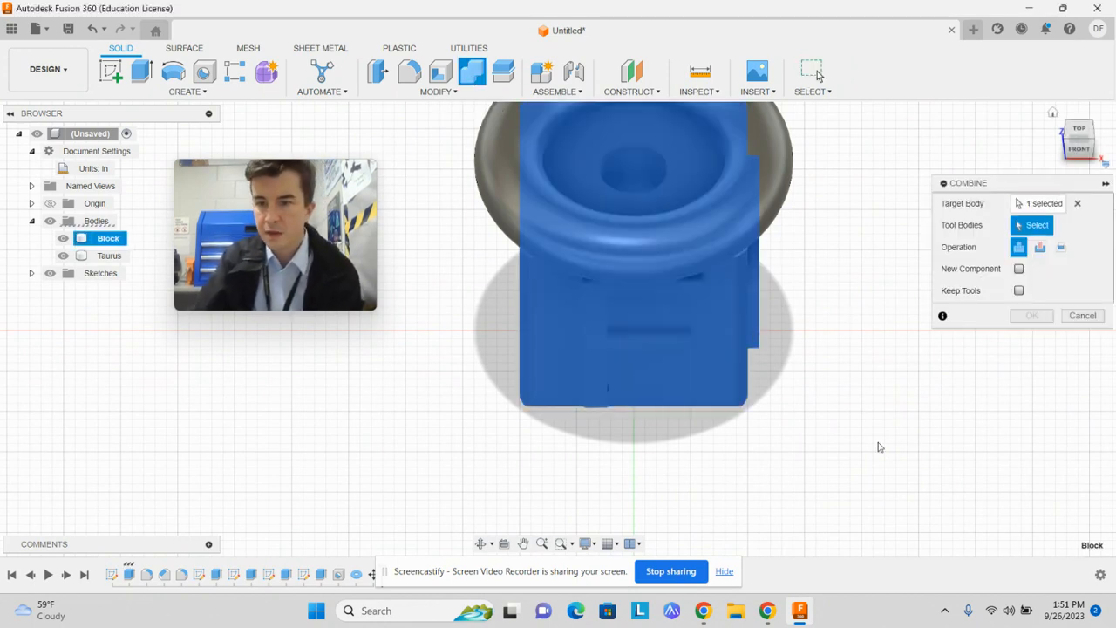
{"action": "left_click", "coordinate": [501, 177]}
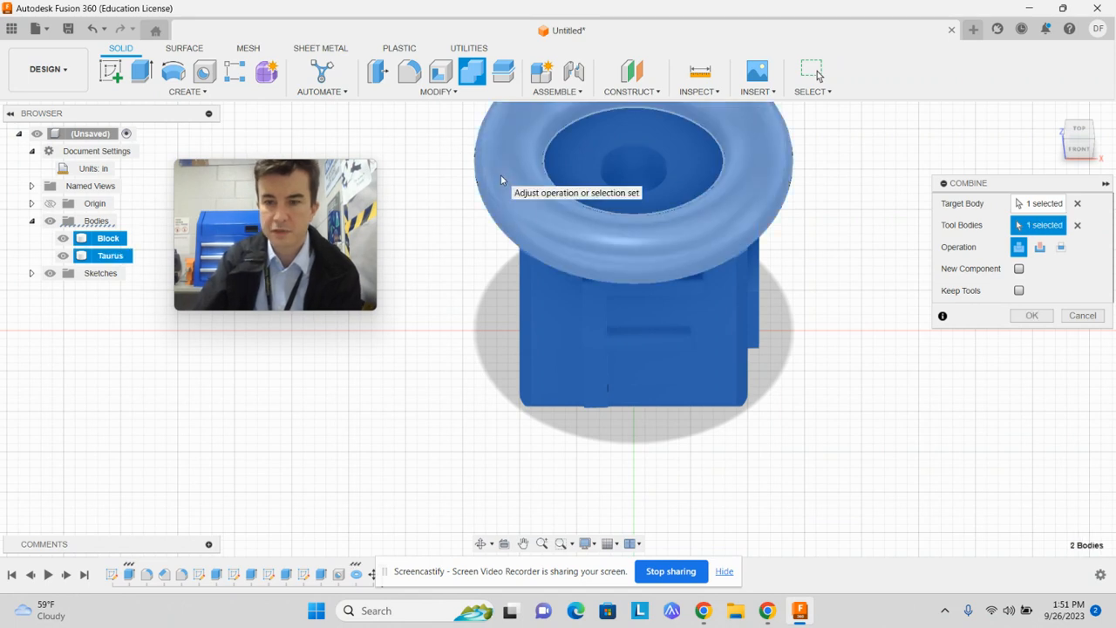
{"action": "left_click", "coordinate": [1042, 248]}
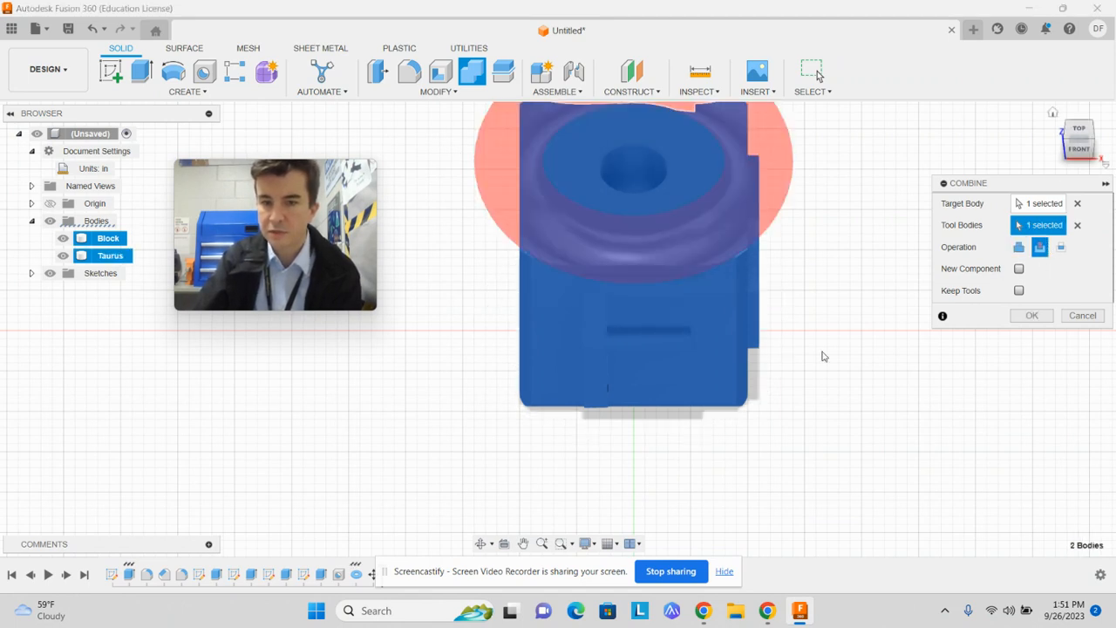
{"action": "left_click", "coordinate": [1052, 321]}
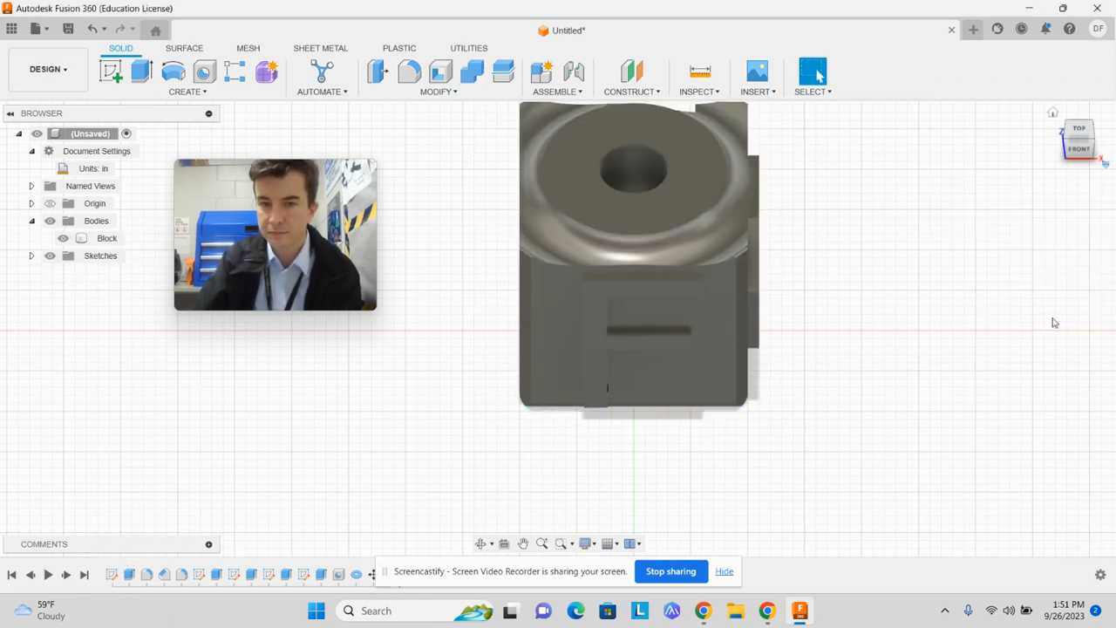
Roll the timeline back to just before the Combine feature, after the torus Move
{"action": "mouse_move", "coordinate": [1091, 141]}
{"action": "left_mouse_down"}
{"action": "mouse_move", "coordinate": [1070, 110]}
{"action": "mouse_move", "coordinate": [1032, 109]}
{"action": "mouse_move", "coordinate": [970, 155]}
{"action": "mouse_move", "coordinate": [932, 98]}
{"action": "mouse_move", "coordinate": [935, 72]}
{"action": "left_mouse_up"}
{"action": "mouse_move", "coordinate": [558, 329]}
{"action": "middle_mouse_down", "text": "shift"}
{"action": "mouse_move", "coordinate": [624, 314]}
{"action": "mouse_move", "coordinate": [676, 327]}
{"action": "mouse_move", "coordinate": [685, 384]}
{"action": "mouse_move", "coordinate": [759, 375]}
{"action": "mouse_move", "coordinate": [828, 284]}
{"action": "mouse_move", "coordinate": [894, 284]}
{"action": "mouse_move", "coordinate": [929, 357]}
{"action": "mouse_move", "coordinate": [925, 406]}
{"action": "mouse_move", "coordinate": [946, 475]}
{"action": "mouse_move", "coordinate": [925, 441]}
{"action": "mouse_move", "coordinate": [994, 379]}
{"action": "mouse_move", "coordinate": [1051, 174]}
{"action": "mouse_move", "coordinate": [1081, 209]}
{"action": "middle_mouse_up", "text": "shift"}
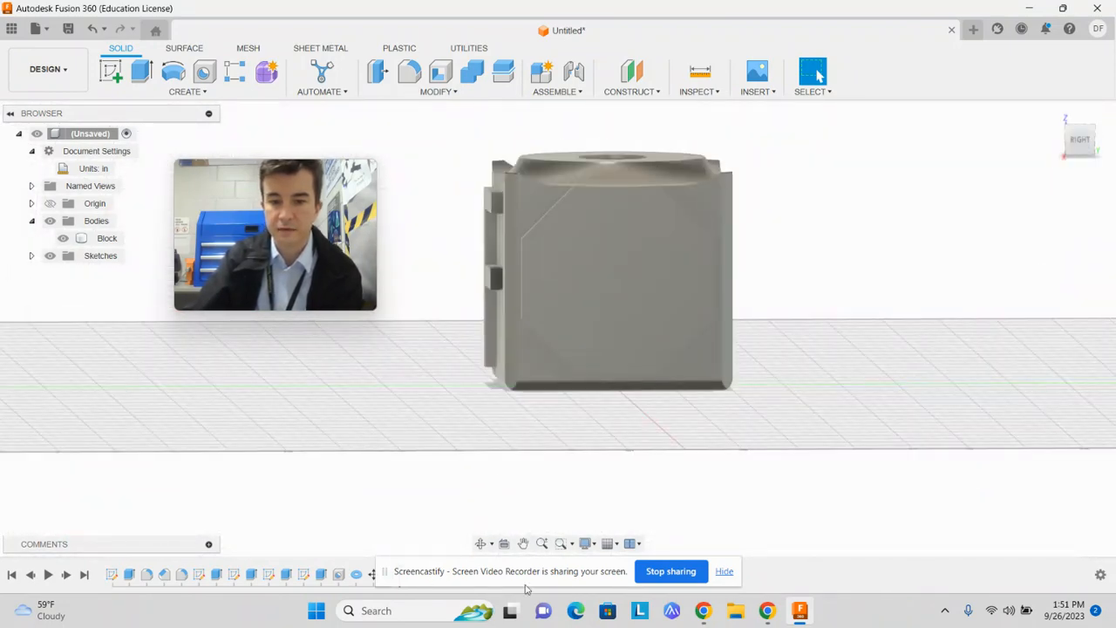
{"action": "left_click_drag", "start_coordinate": [509, 578], "coordinate": [810, 421]}
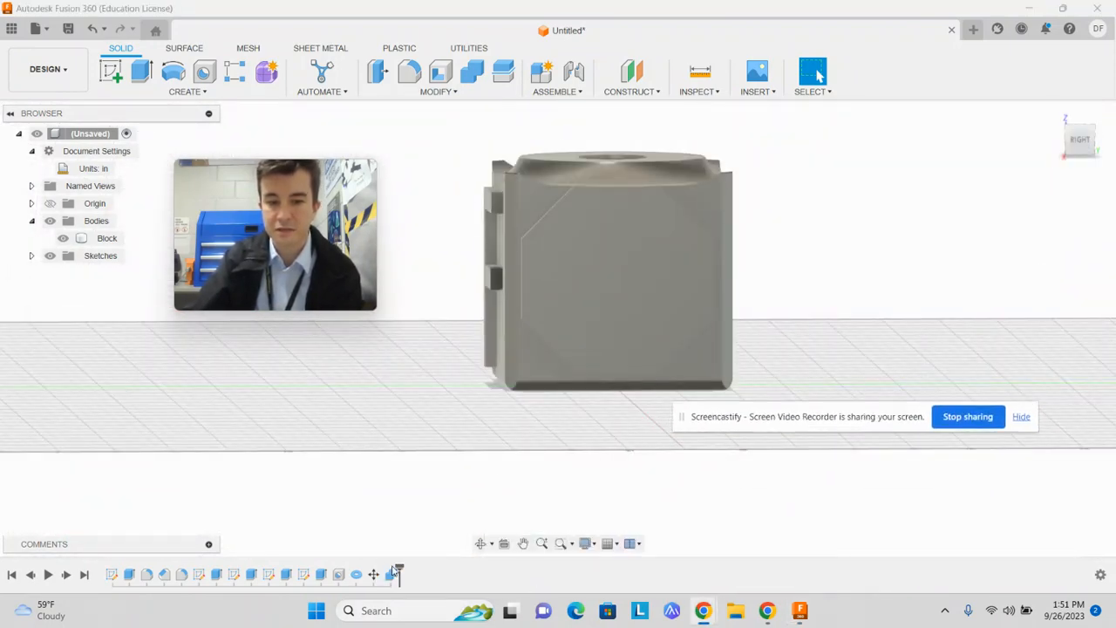
{"action": "left_click_drag", "start_coordinate": [376, 572], "coordinate": [377, 575]}
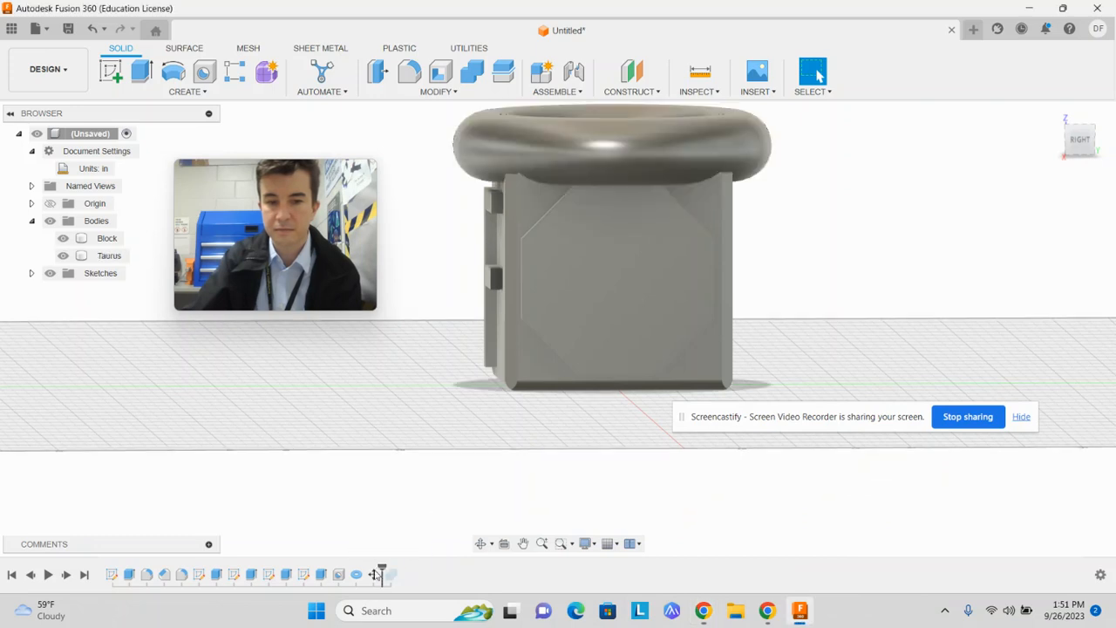
{"action": "left_click", "coordinate": [374, 574]}
{"action": "right_click", "coordinate": [374, 573]}
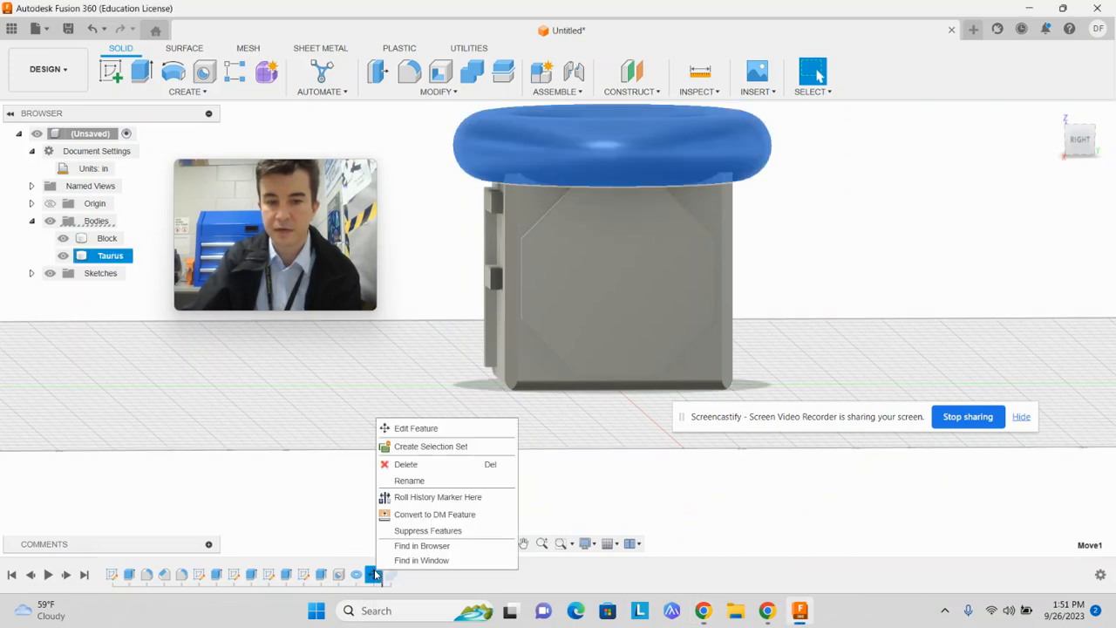
{"action": "left_click", "coordinate": [424, 428]}
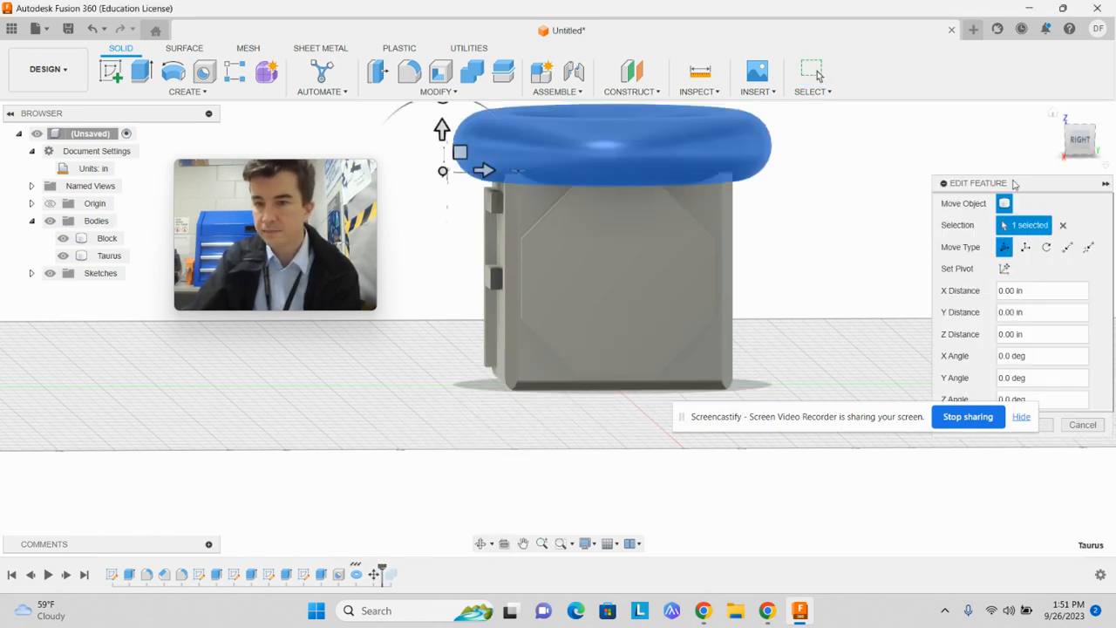
{"action": "left_click_drag", "start_coordinate": [1029, 182], "coordinate": [954, 86]}
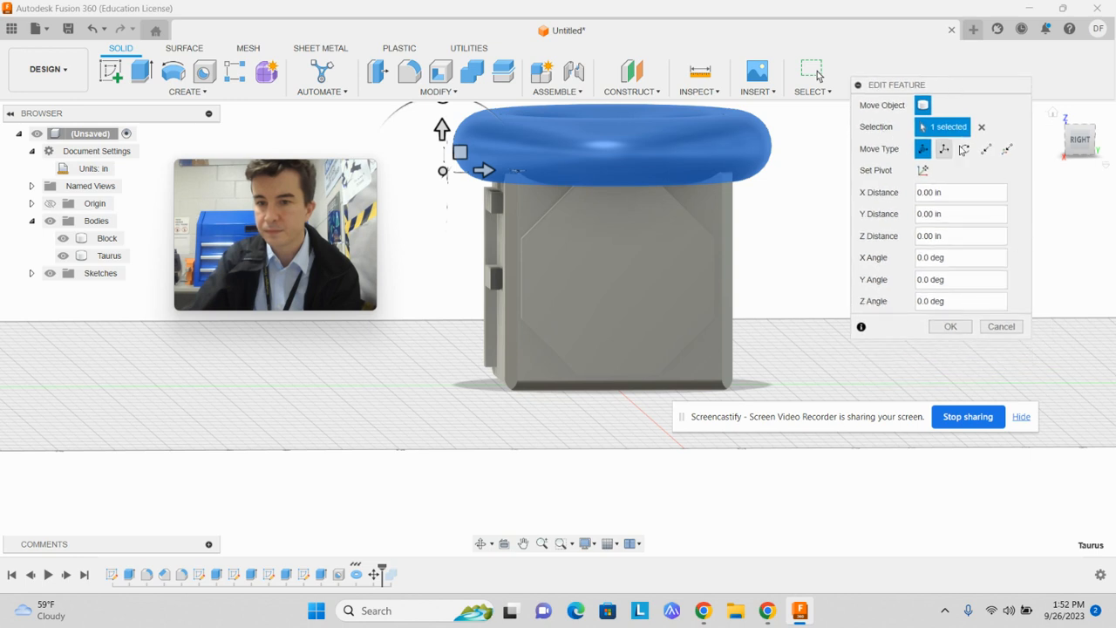
{"action": "left_click", "coordinate": [1000, 326]}
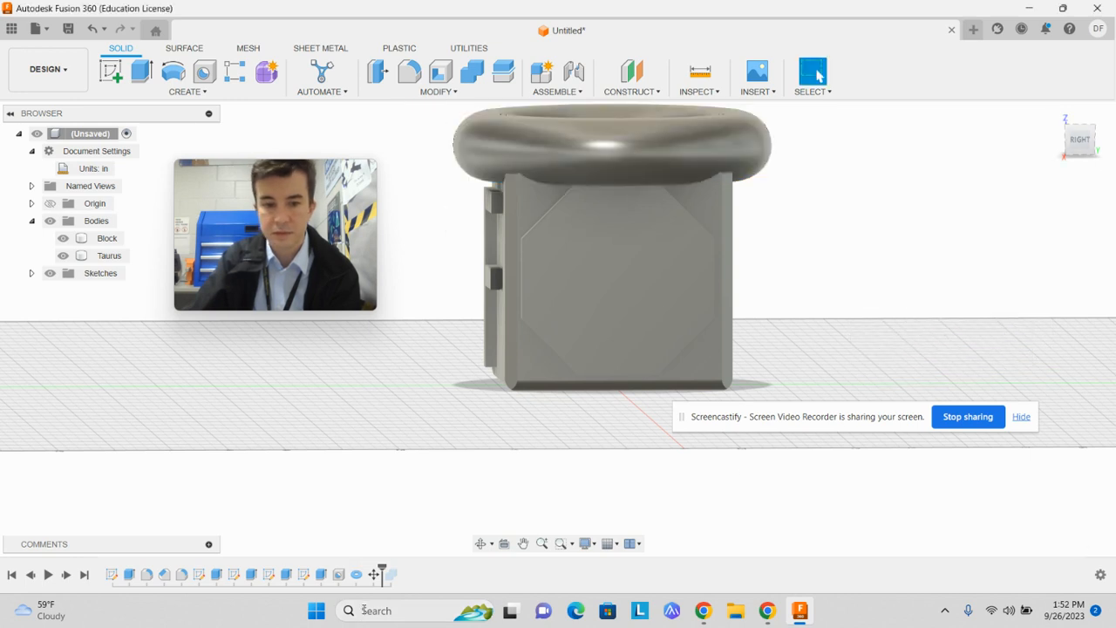
Try lowering the torus by setting the Z distance to -1.50 in in its existing Move feature
{"action": "left_click", "coordinate": [375, 575]}
{"action": "right_click", "coordinate": [375, 576]}
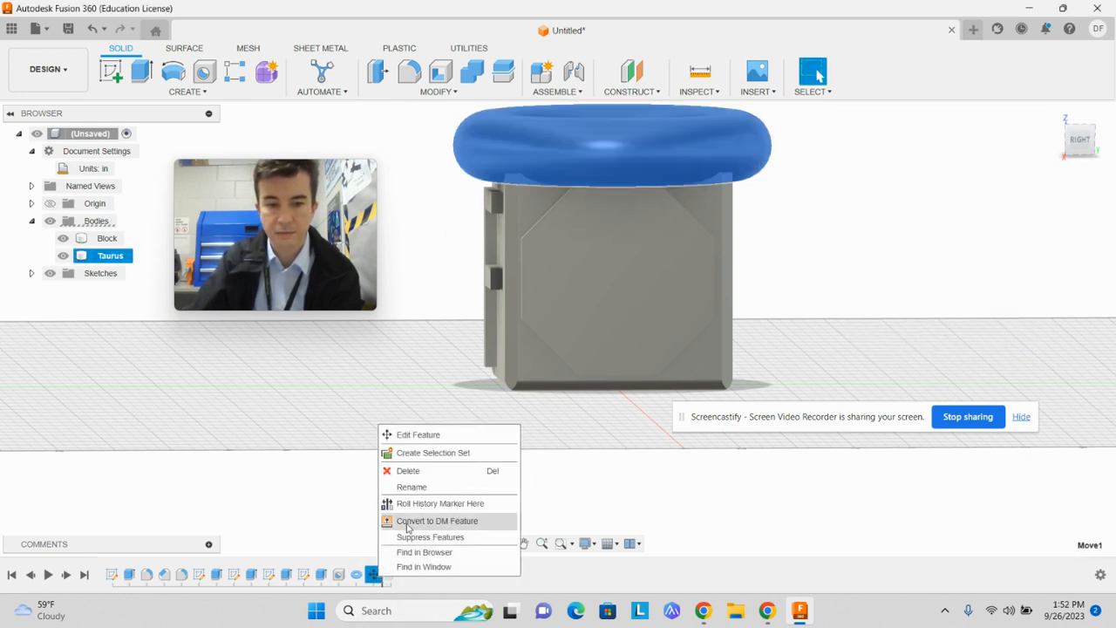
{"action": "left_click", "coordinate": [410, 439]}
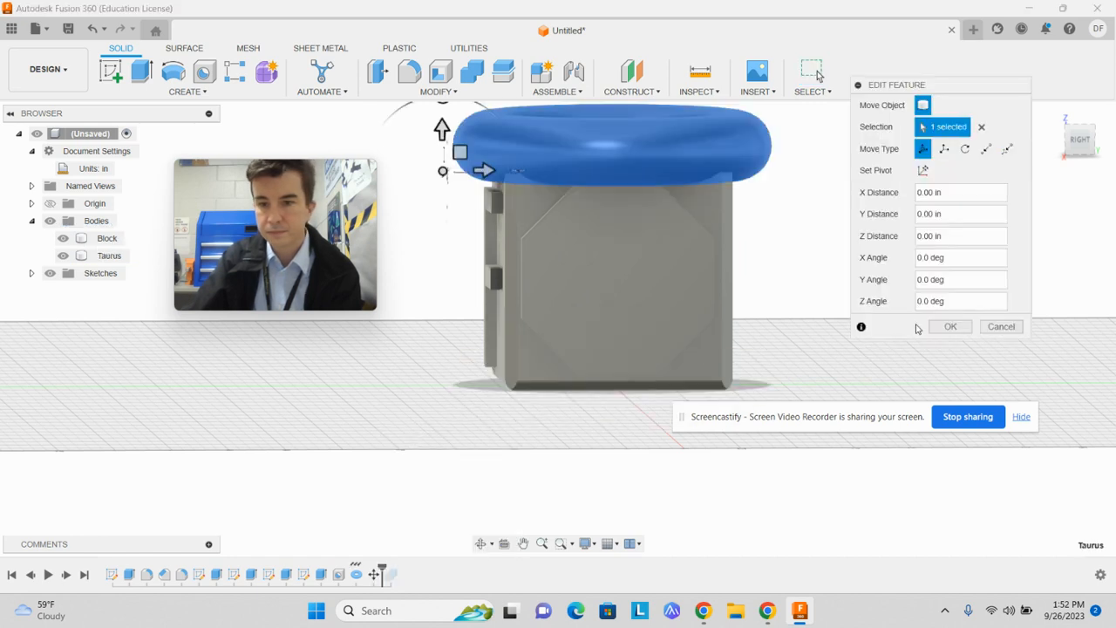
{"action": "left_click_drag", "start_coordinate": [897, 338], "coordinate": [904, 440]}
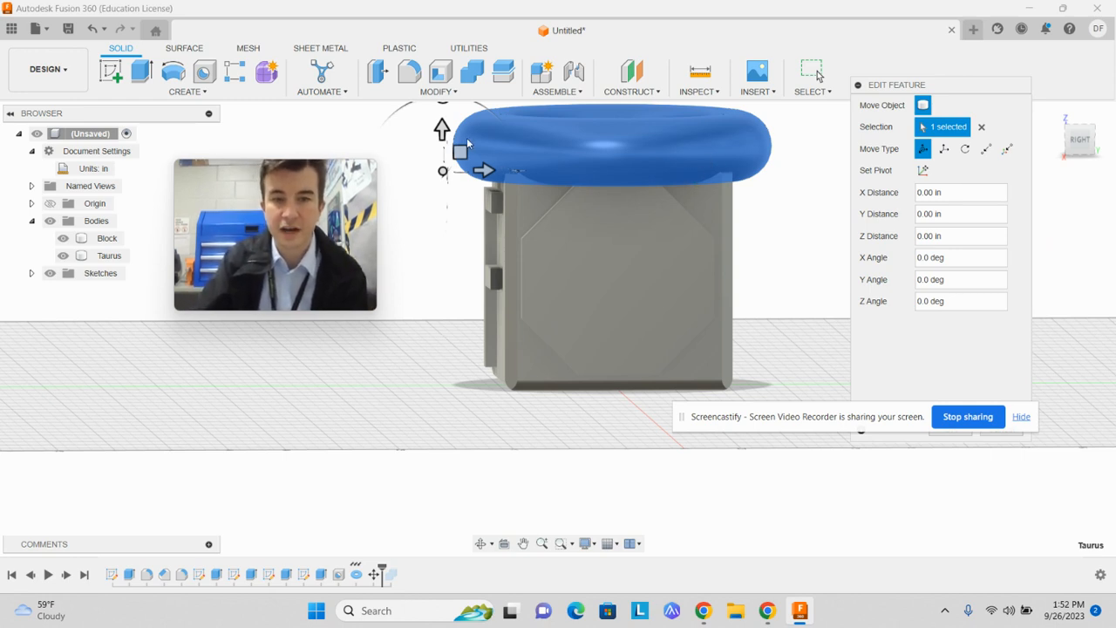
{"action": "left_click_drag", "start_coordinate": [442, 127], "coordinate": [455, 288]}
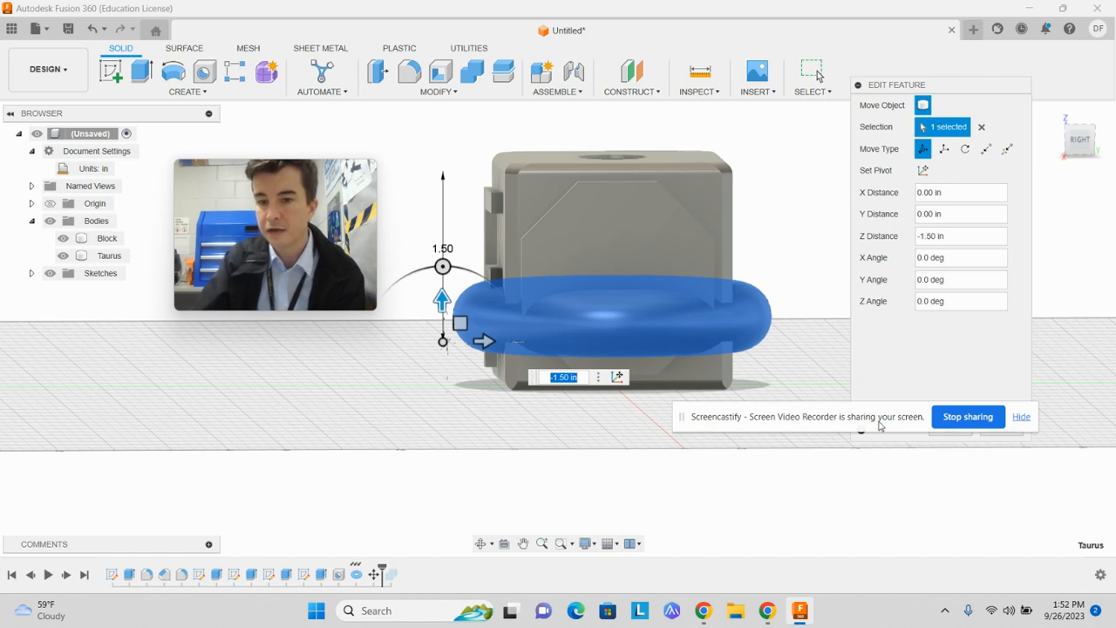
{"action": "left_click", "coordinate": [999, 427]}
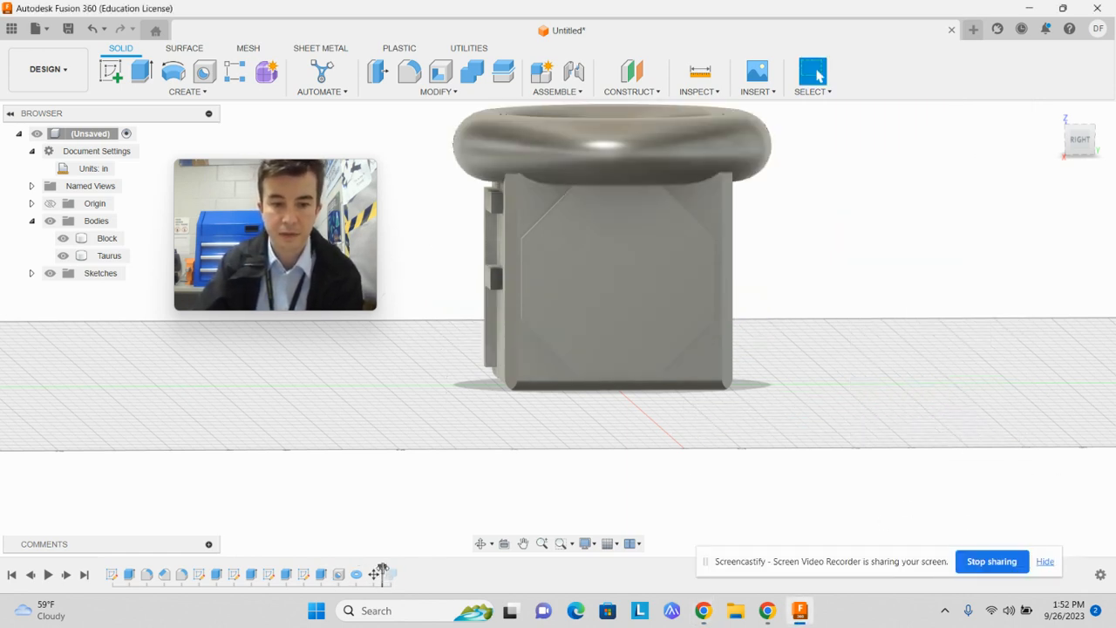
Roll the timeline forward past the Combine feature and inspect the cut block from another side
{"action": "left_click_drag", "start_coordinate": [382, 571], "coordinate": [399, 573]}
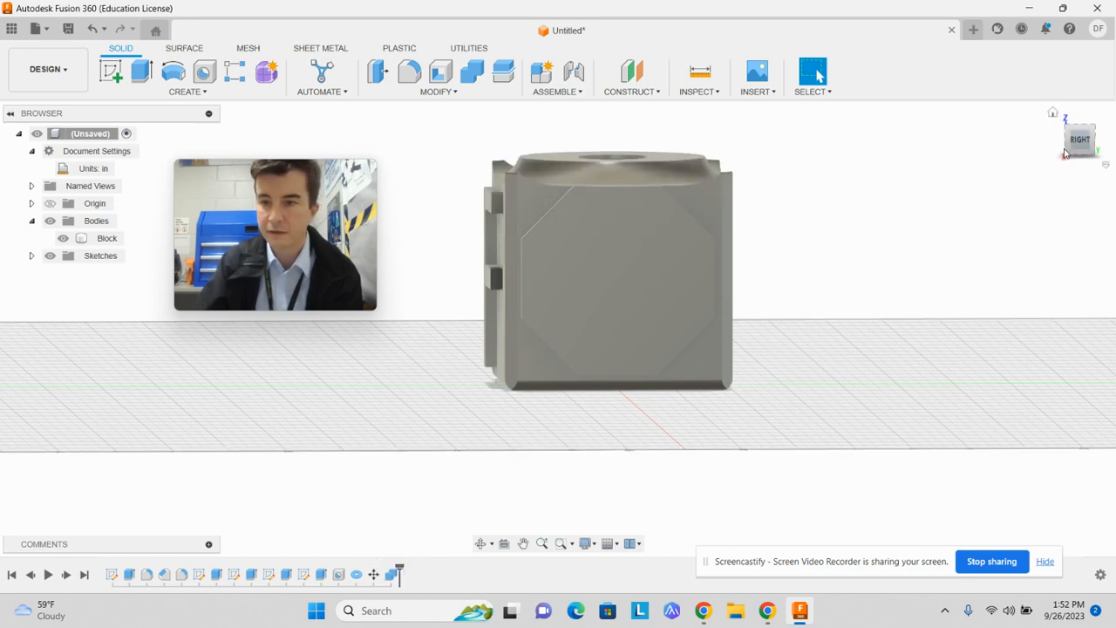
{"action": "mouse_move", "coordinate": [1084, 138]}
{"action": "left_mouse_down"}
{"action": "mouse_move", "coordinate": [1079, 113]}
{"action": "mouse_move", "coordinate": [1080, 144]}
{"action": "mouse_move", "coordinate": [1071, 138]}
{"action": "left_mouse_up"}
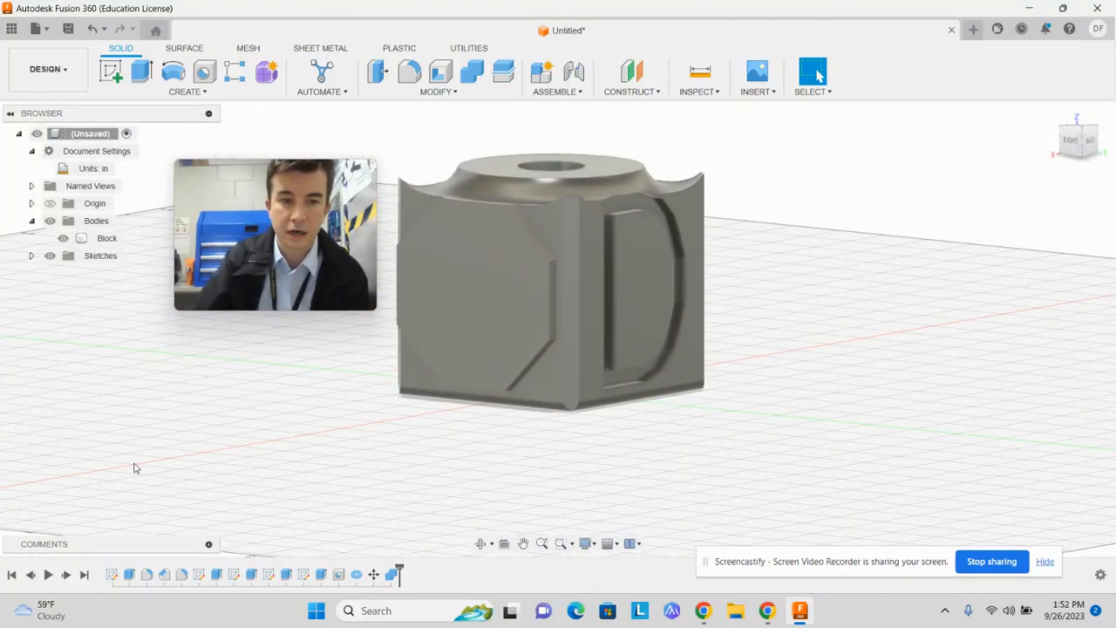
{"action": "left_click", "coordinate": [186, 91]}
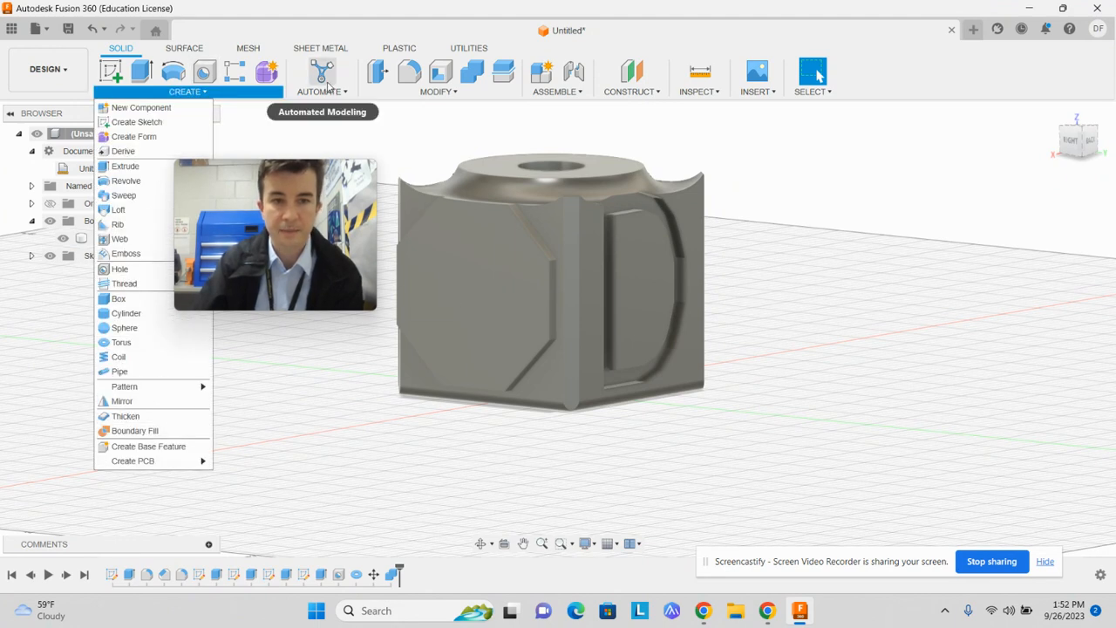
{"action": "left_click", "coordinate": [346, 94]}
{"action": "mouse_move", "coordinate": [395, 93]}
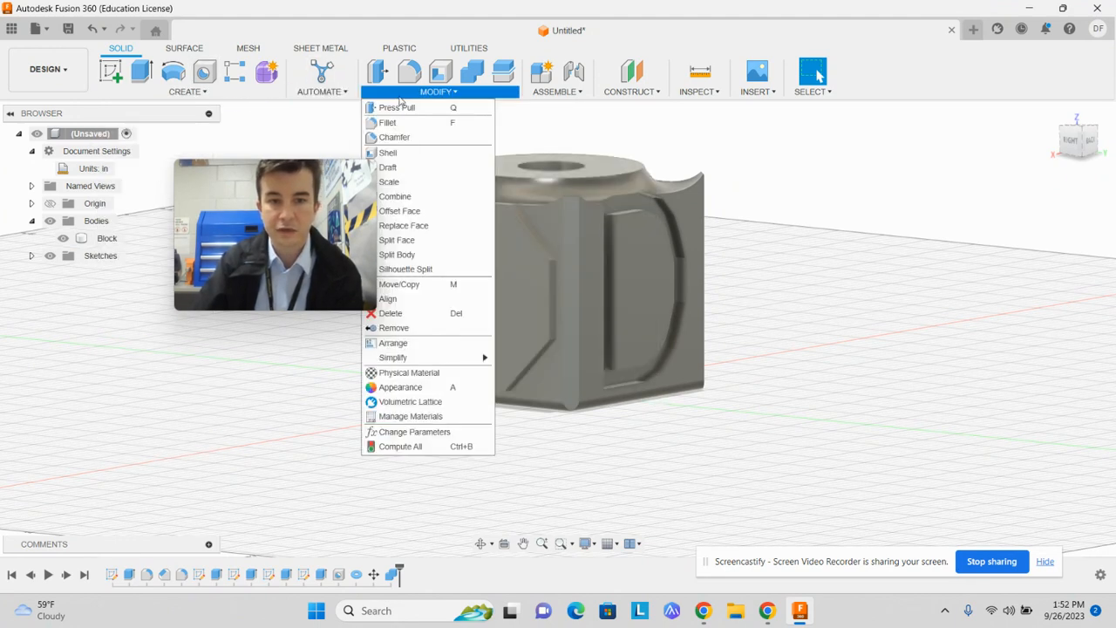
{"action": "left_click_drag", "start_coordinate": [334, 177], "coordinate": [199, 181]}
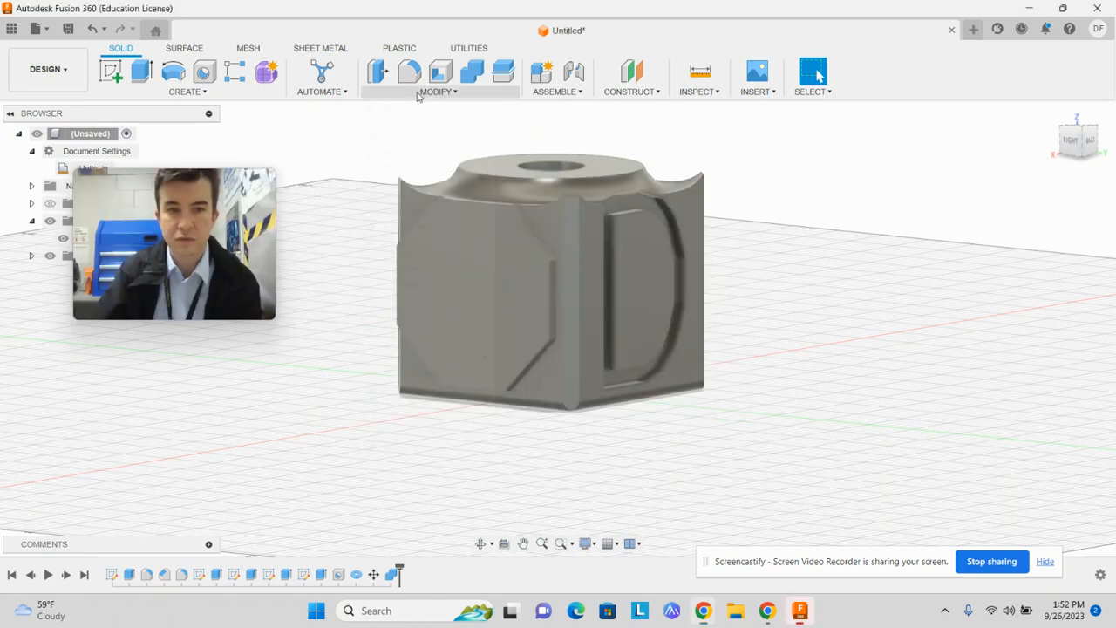
{"action": "left_click", "coordinate": [323, 91]}
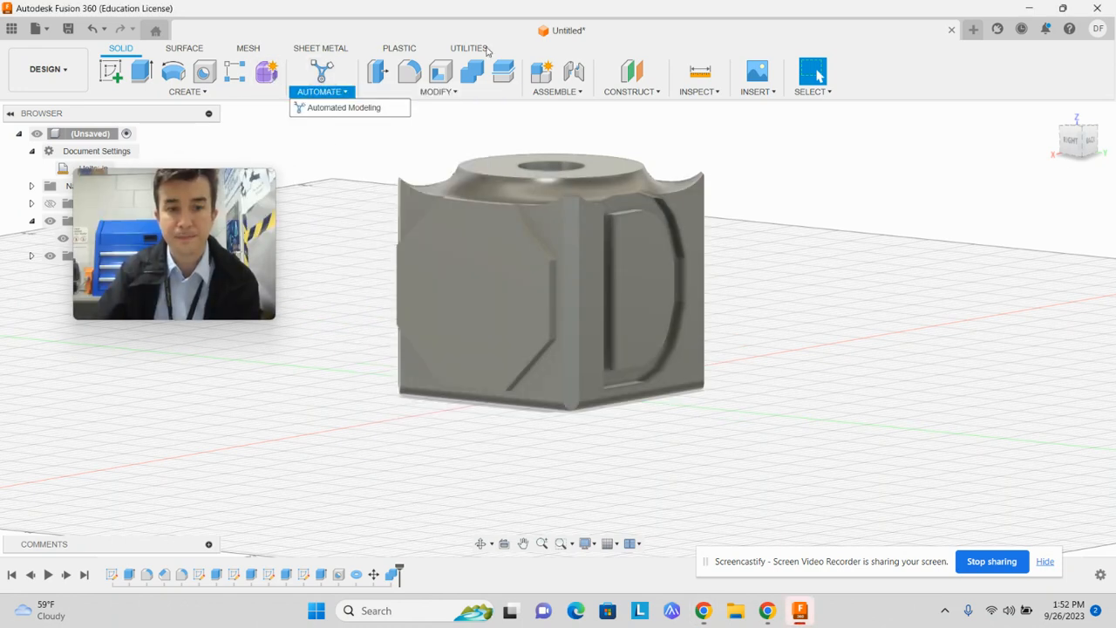
{"action": "mouse_move", "coordinate": [438, 92]}
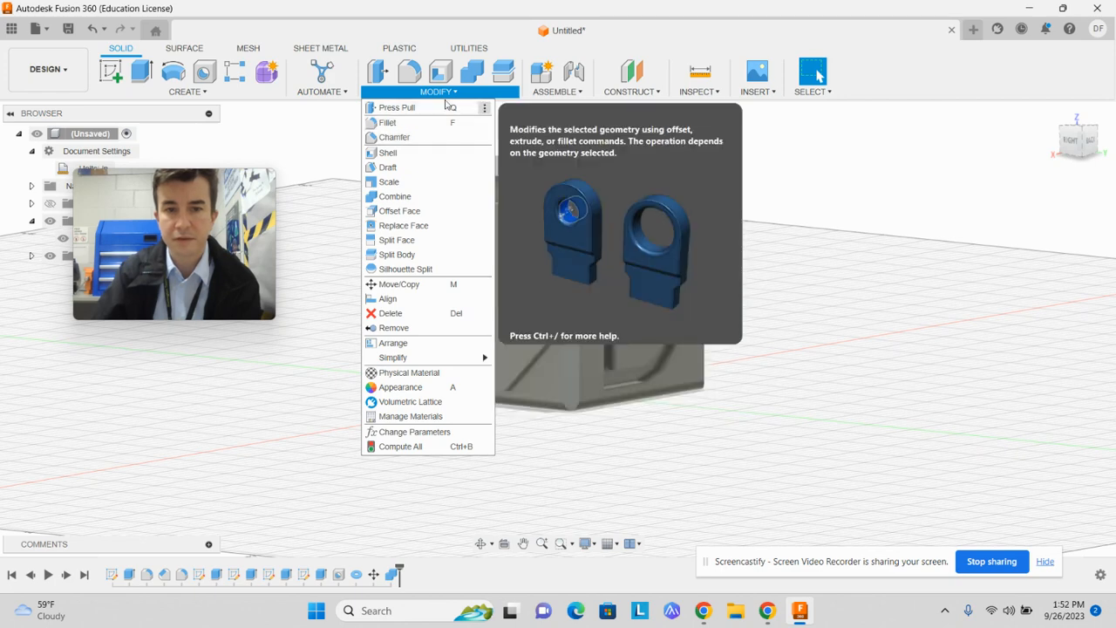
{"action": "mouse_move", "coordinate": [583, 87]}
{"action": "mouse_move", "coordinate": [497, 94]}
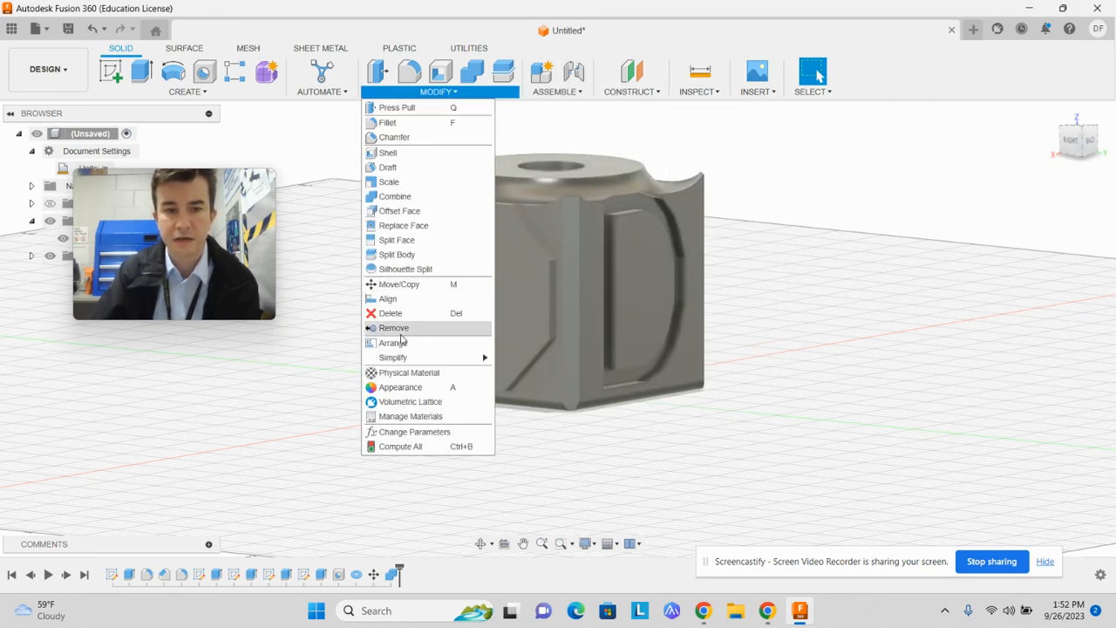
{"action": "mouse_move", "coordinate": [187, 91]}
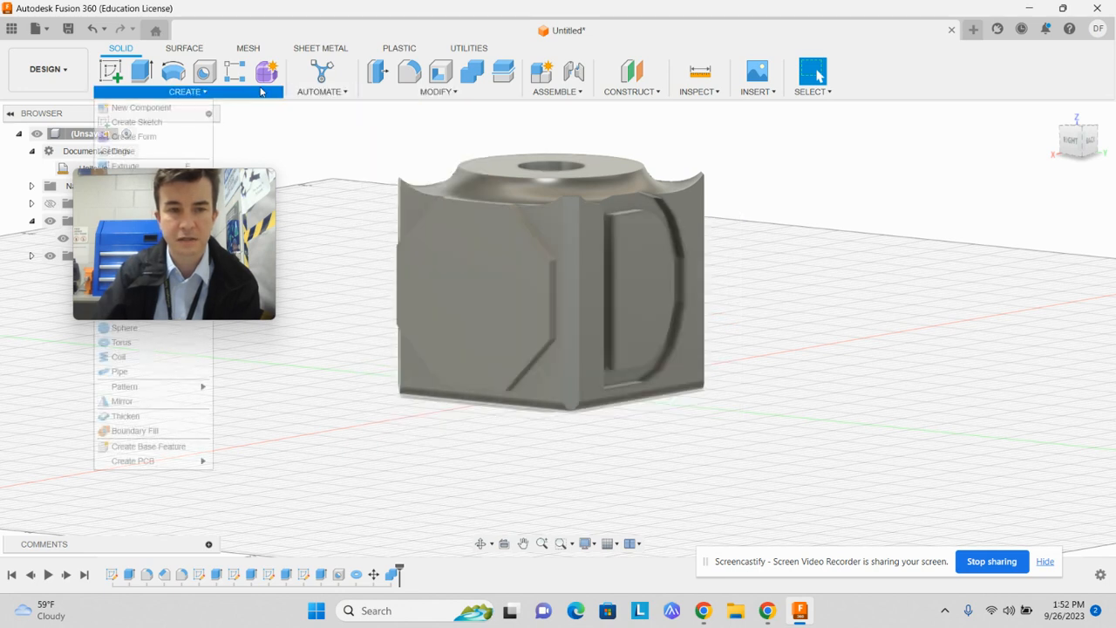
{"action": "left_click_drag", "start_coordinate": [118, 211], "coordinate": [1018, 373]}
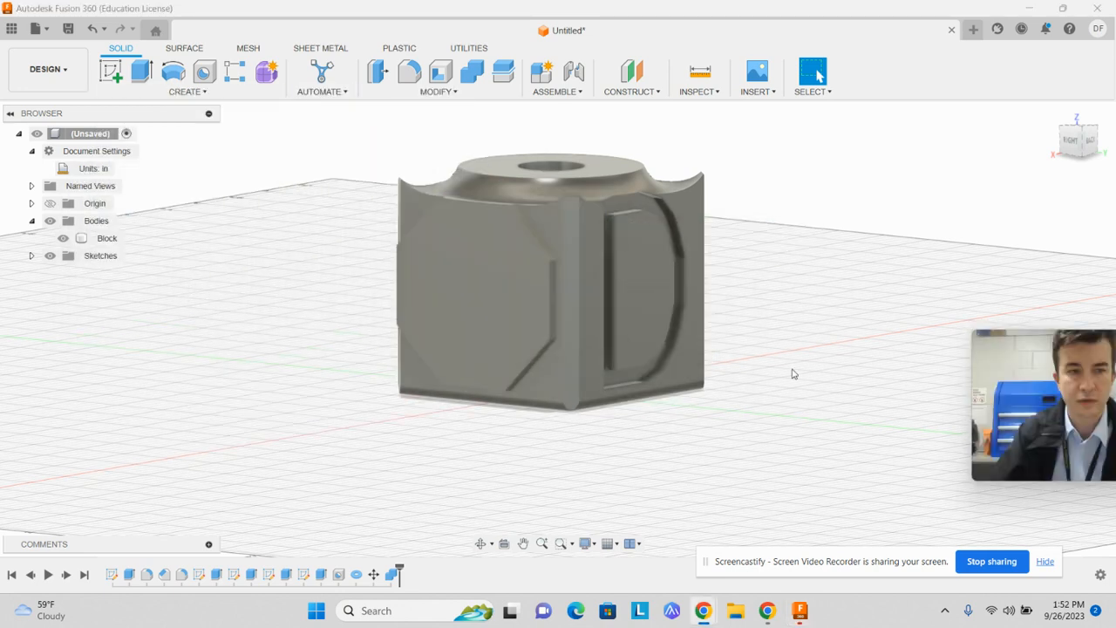
{"action": "left_click", "coordinate": [166, 93]}
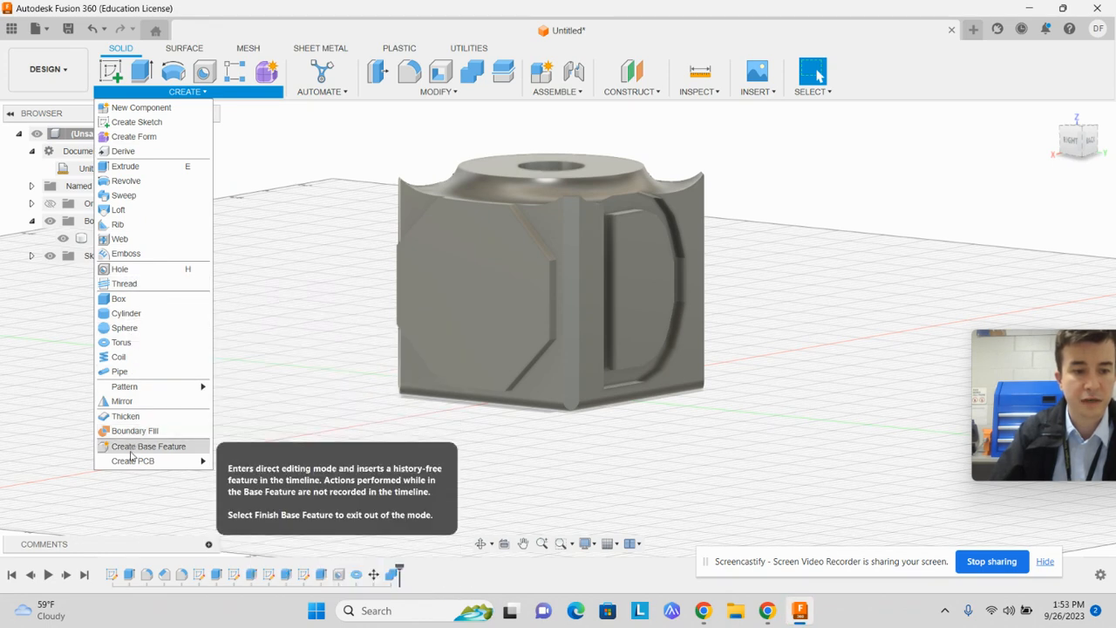
{"action": "left_click", "coordinate": [342, 451]}
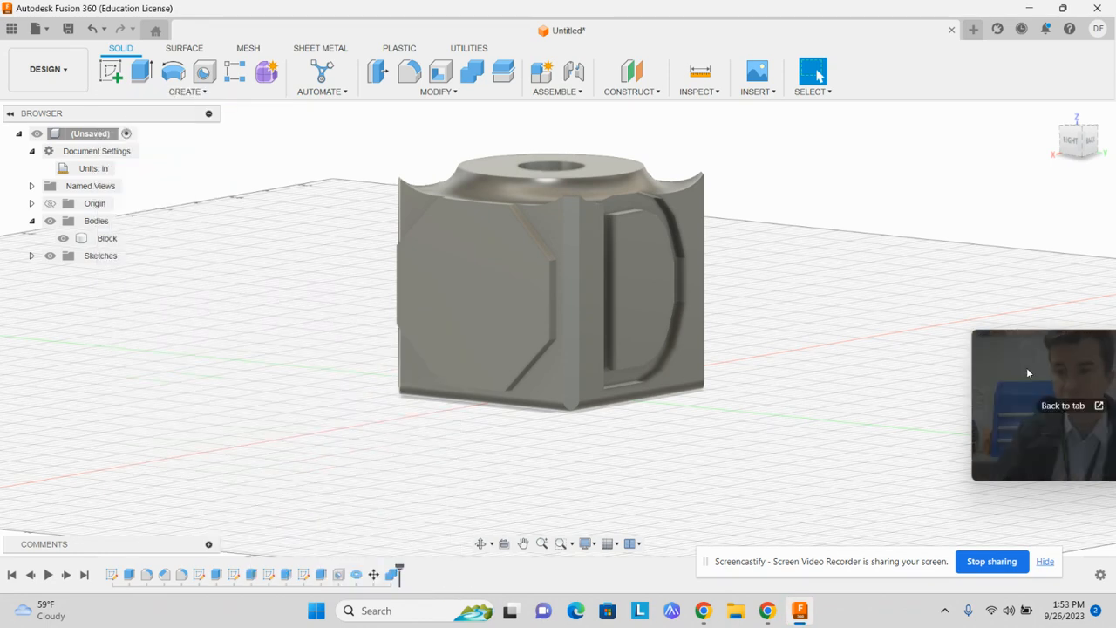
{"action": "left_click_drag", "start_coordinate": [1027, 367], "coordinate": [852, 214]}
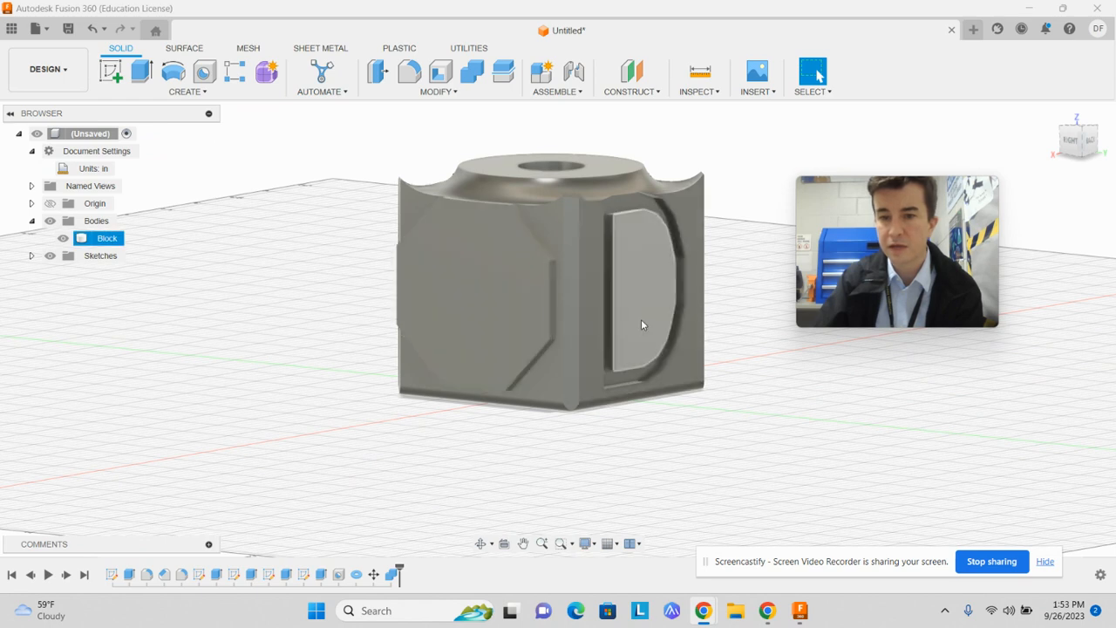